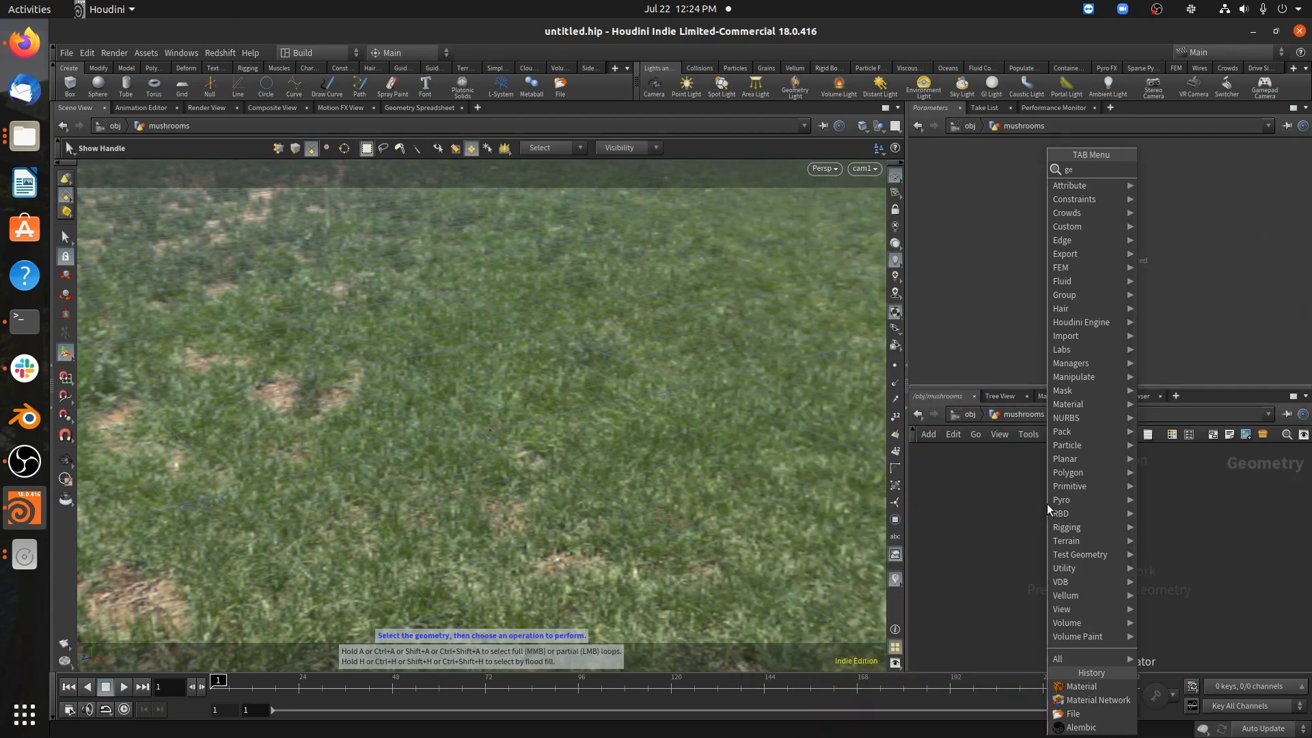
- Add a File node to the mushrooms geometry network
key(BackSpace)
key(BackSpace)
key(BackSpace)
text(file)
key(Return)
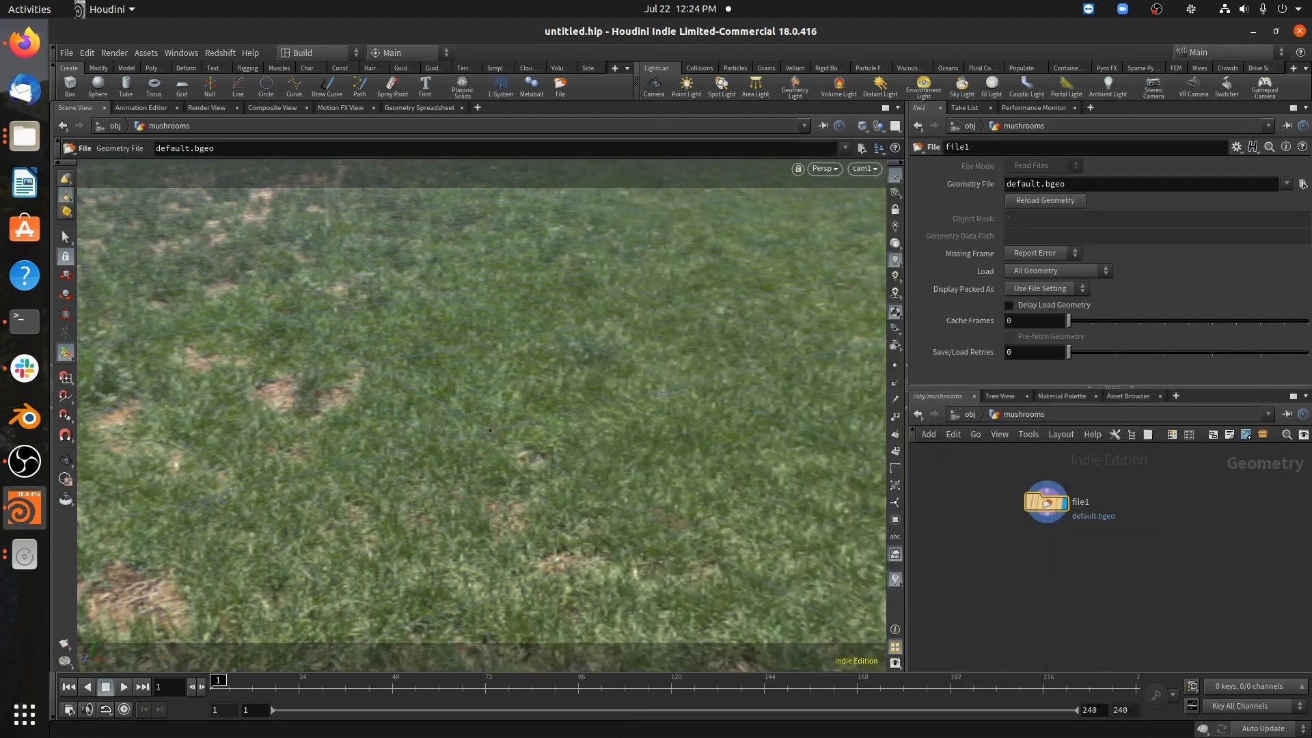
- Load Sctr_mushroom_brown_T_qdzrT_LOD0.fbx from the megaScans Debris_Nature_Brown_qdzrT folder into the File node
click(1303, 184)
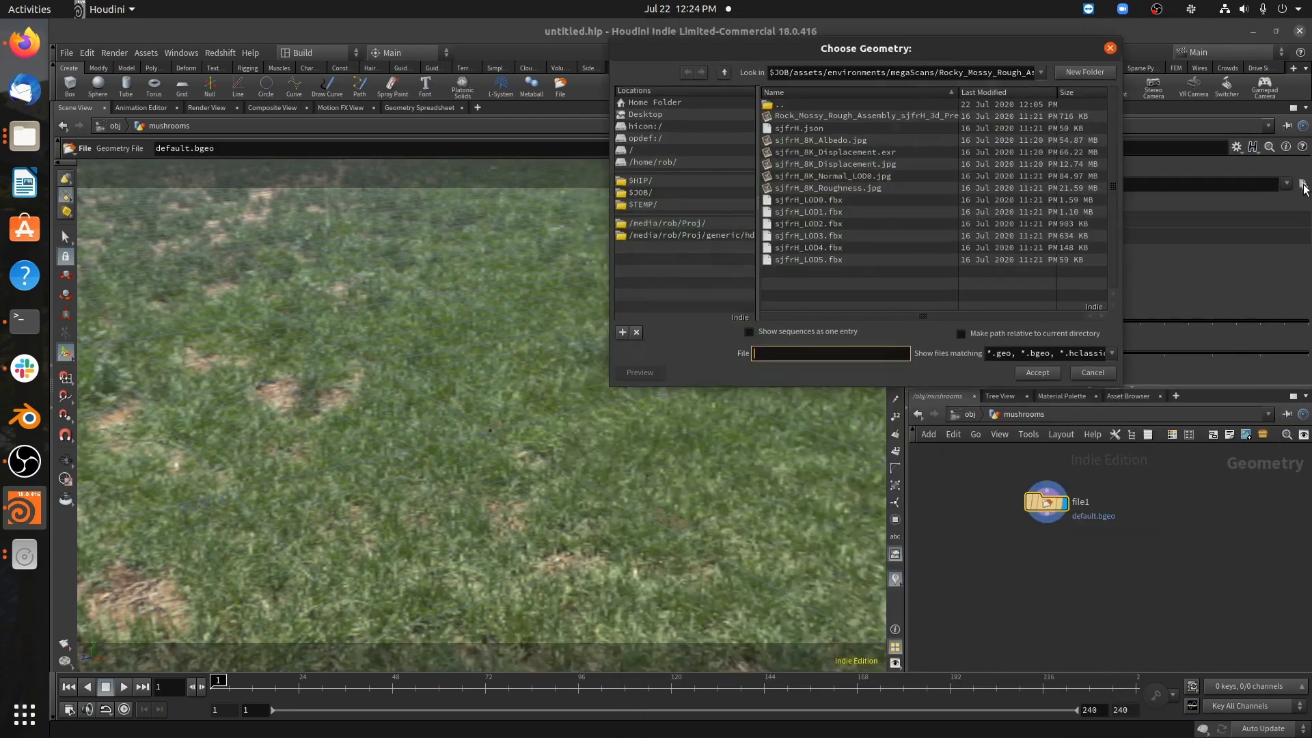
double_click(812, 99)
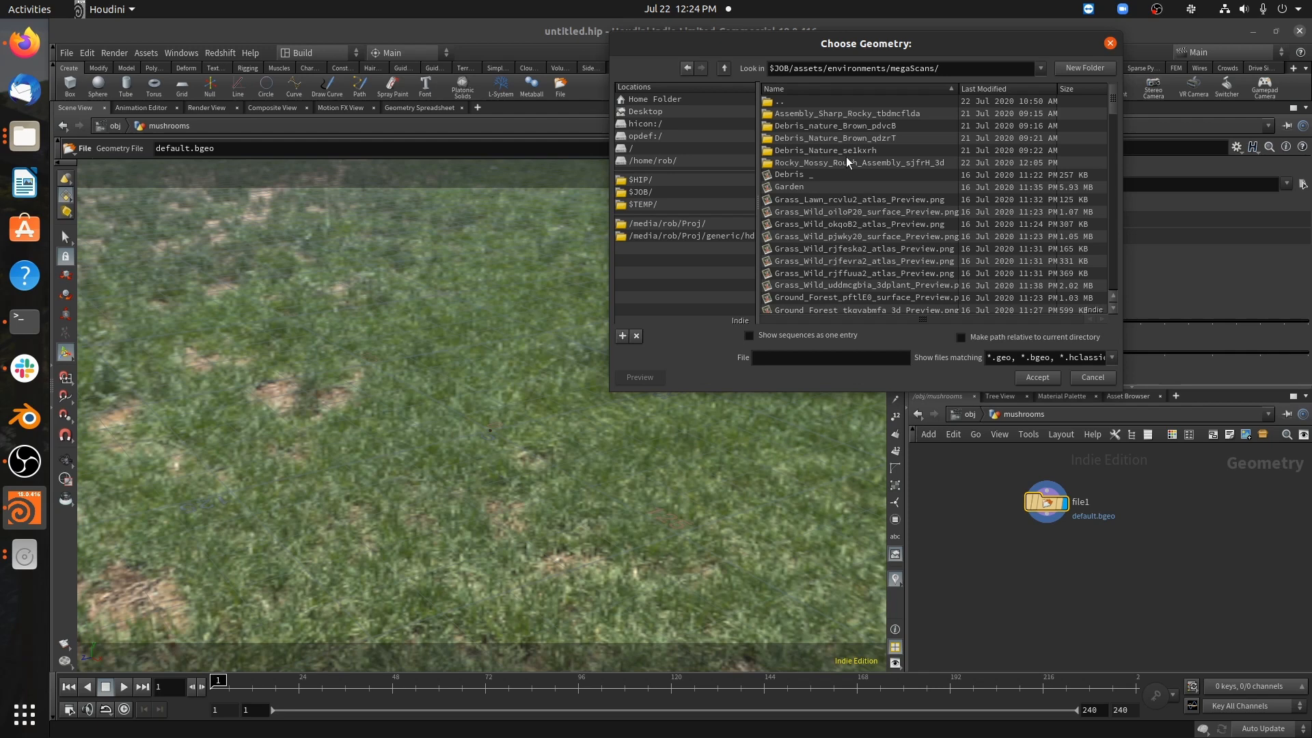
double_click(825, 150)
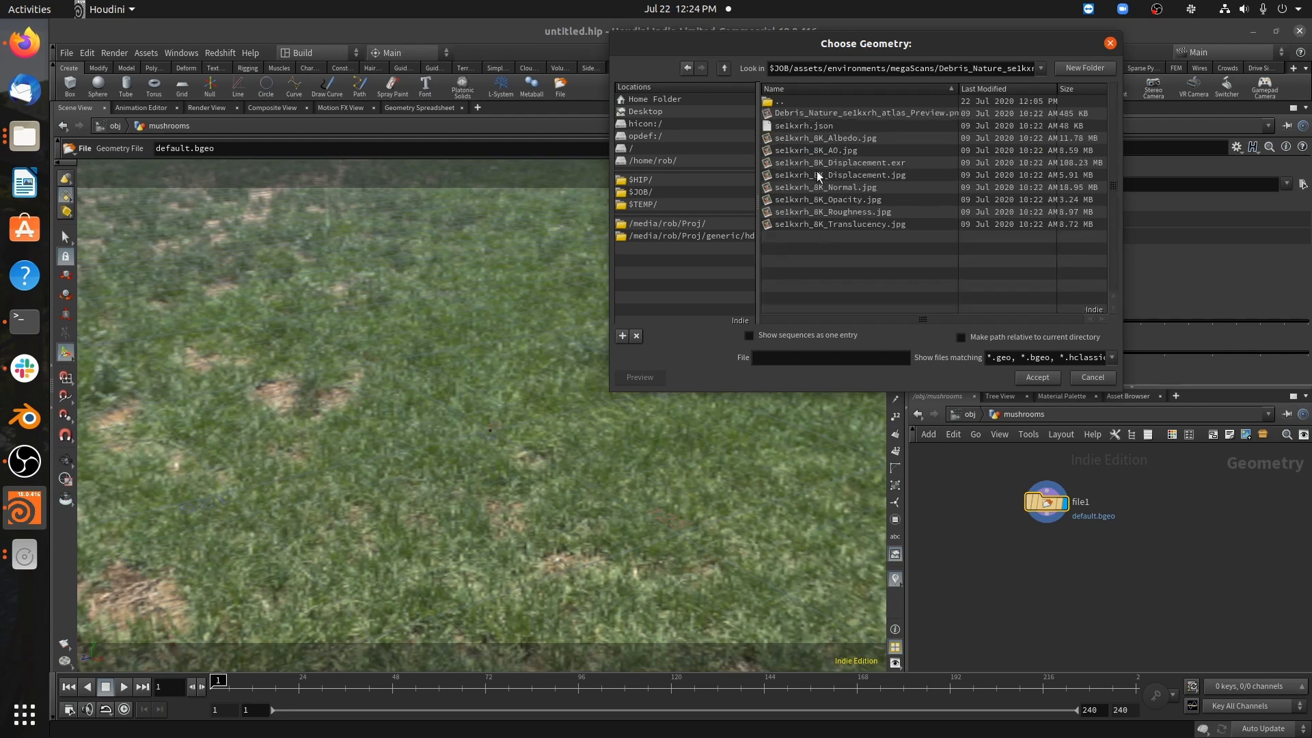
double_click(809, 101)
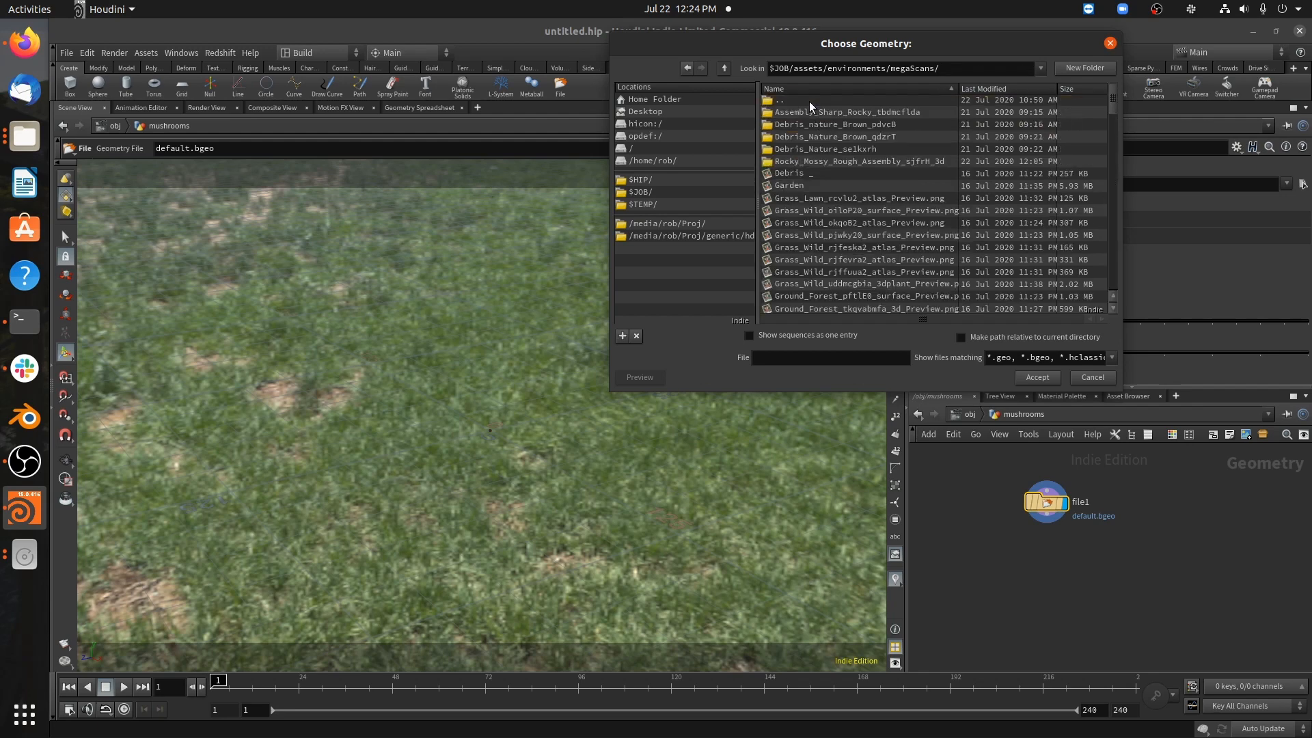
double_click(835, 137)
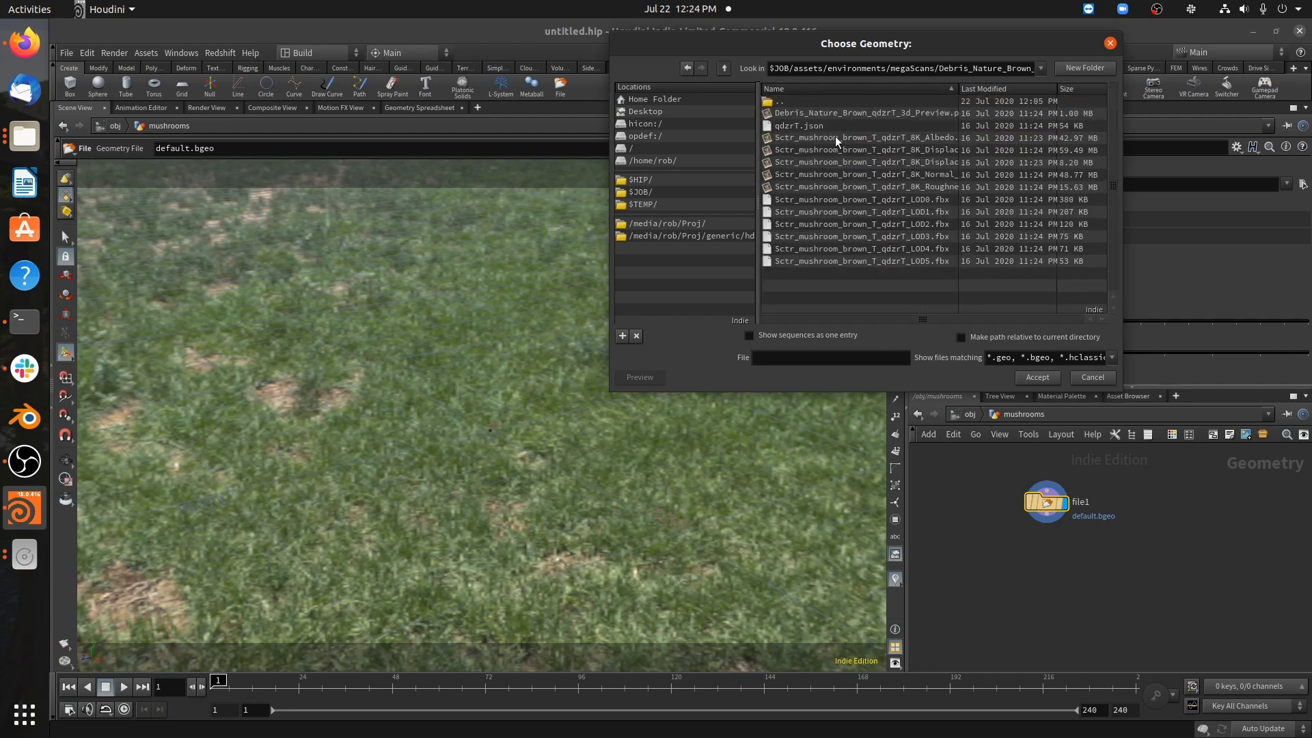
double_click(920, 200)
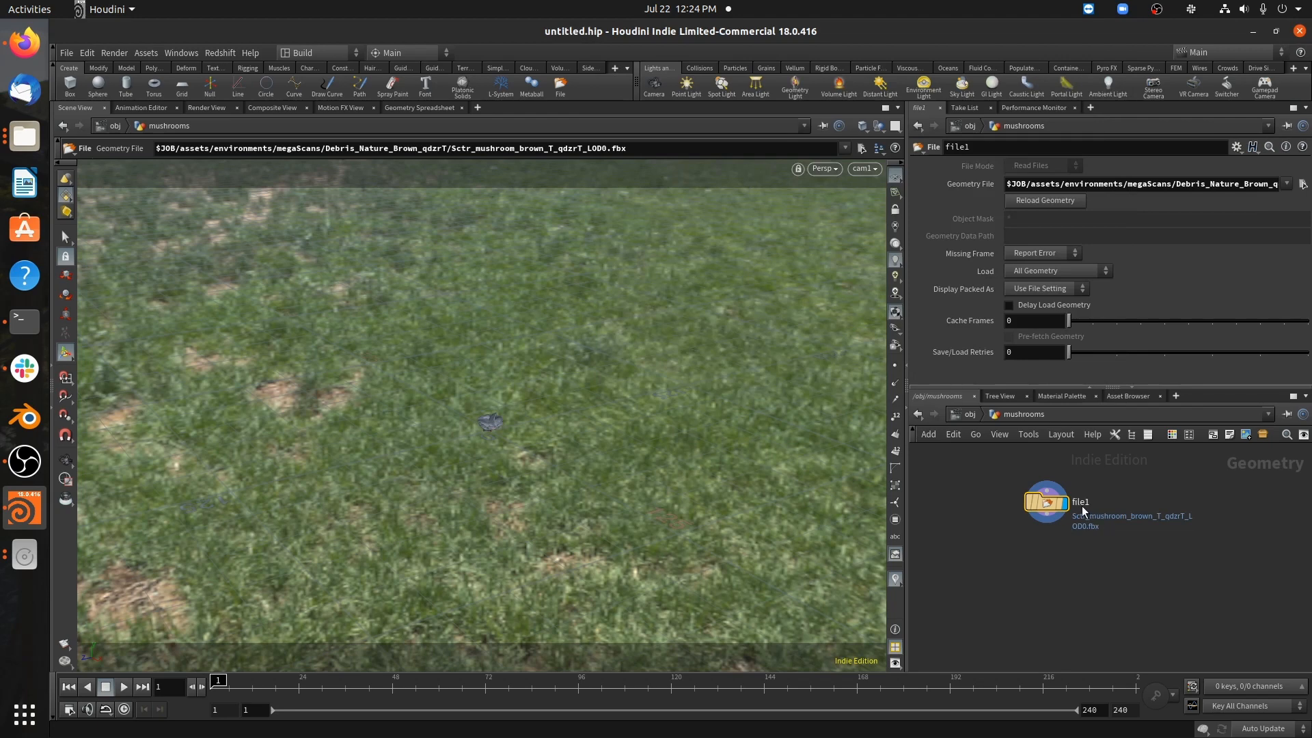
- Examine the imported mushroom mesh up close and from the side in the 3D view
key(s)
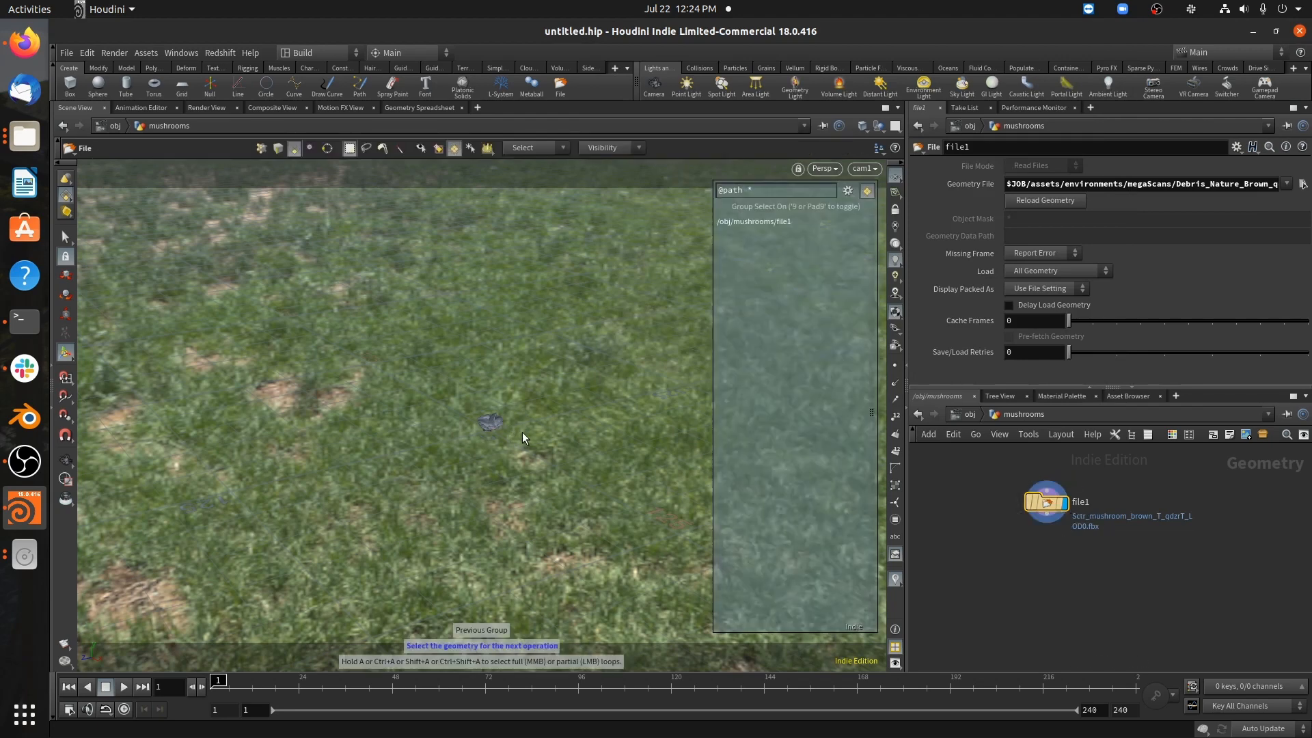
key(Escape)
right_drag(507, 434, 1175, 449)
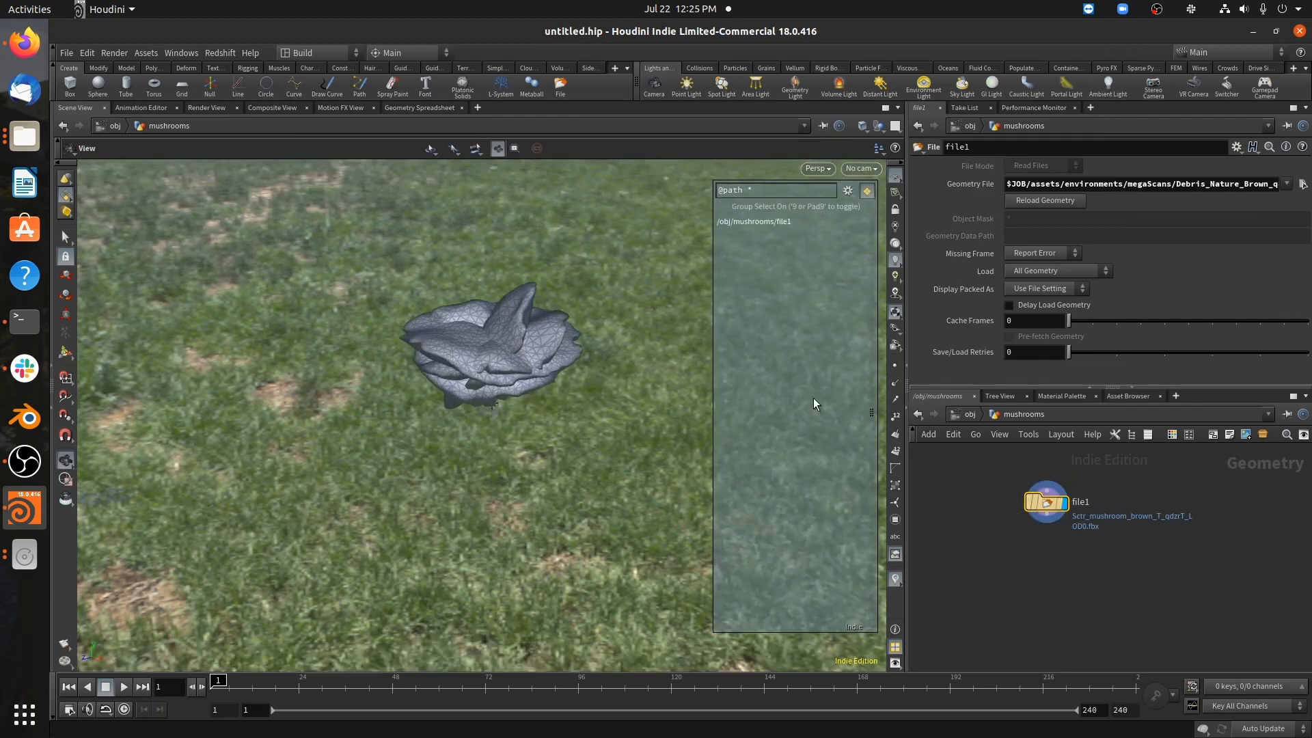
drag(697, 382, 571, 347)
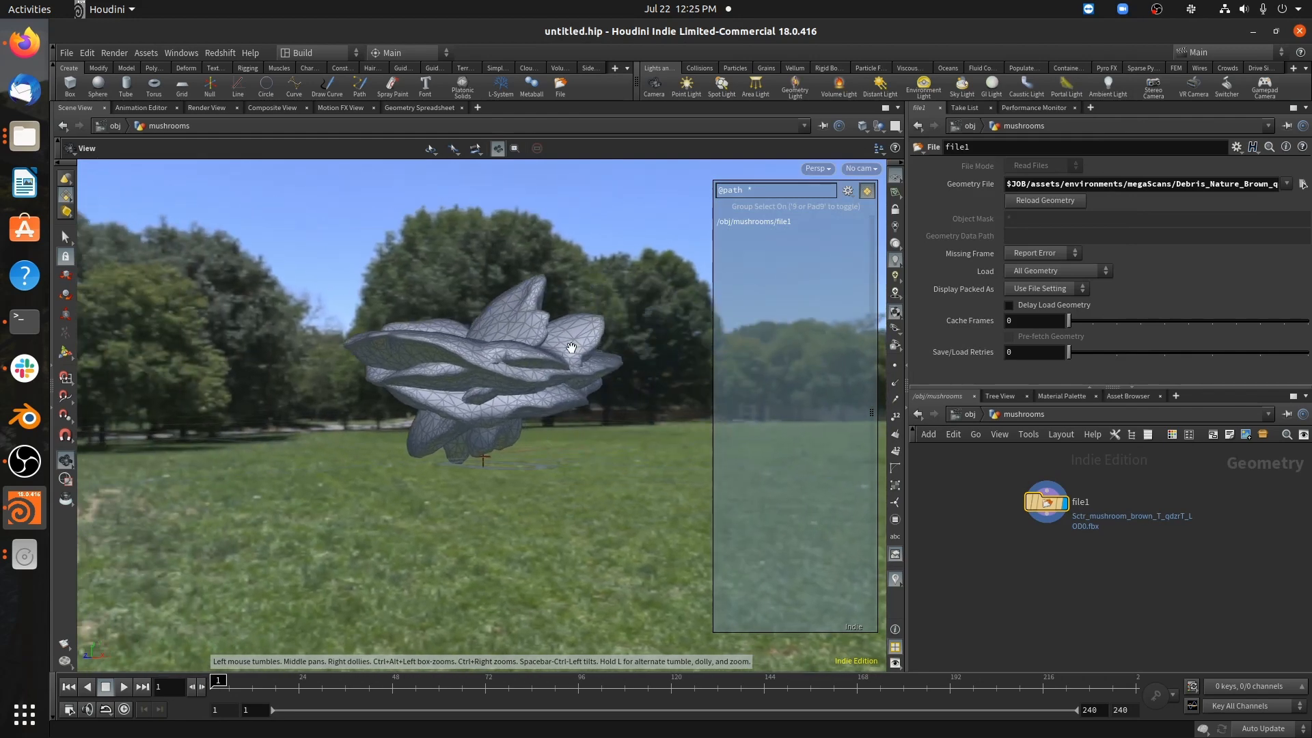
right_drag(571, 347, 476, 367)
middle_drag(542, 369, 504, 369)
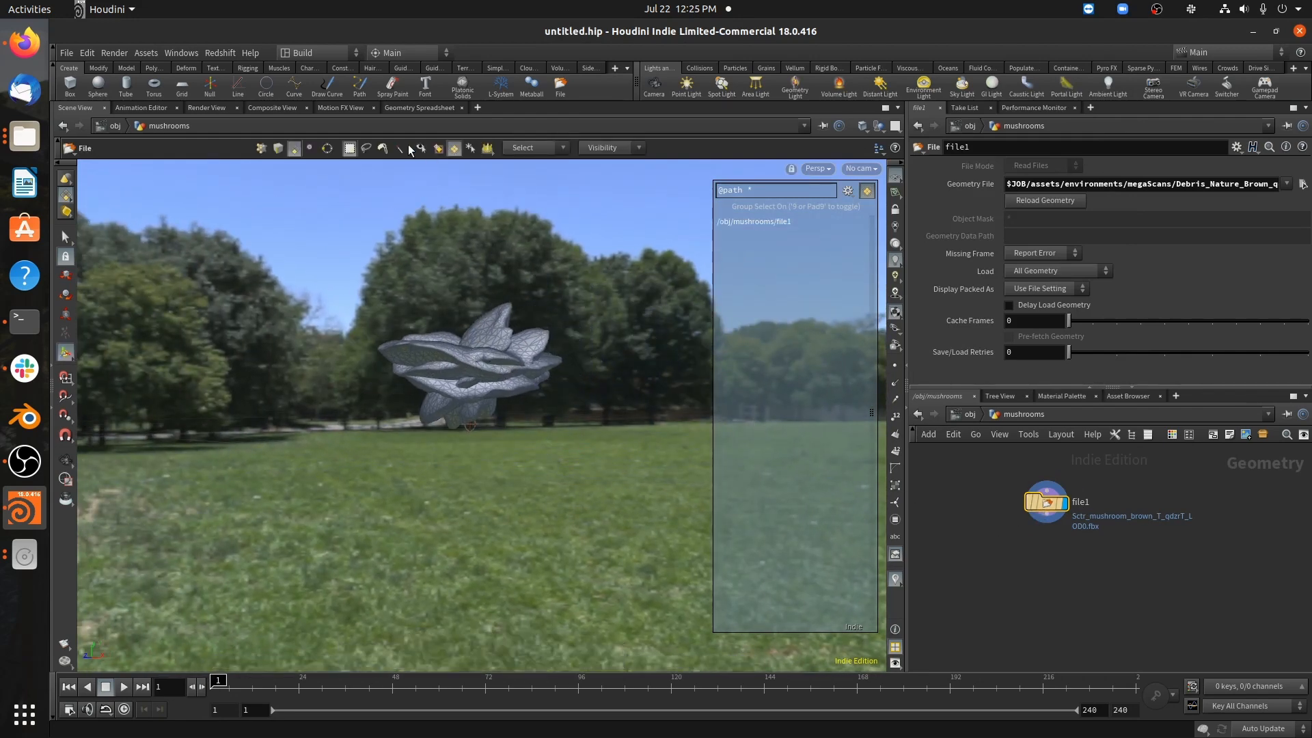
- Examine the mushroom's primitive attributes in the Geometry Spreadsheet, sorting by each debris group and by class, and return to the 3D view
click(409, 109)
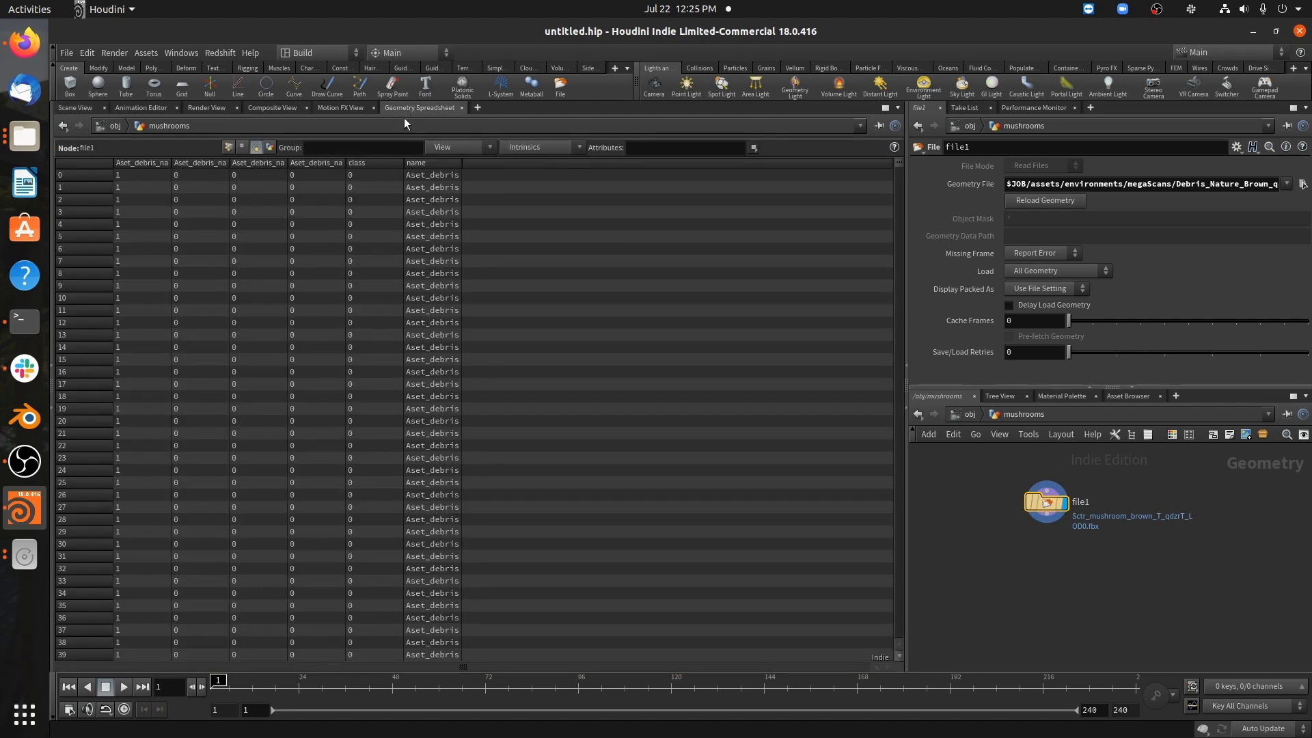
click(191, 165)
click(254, 164)
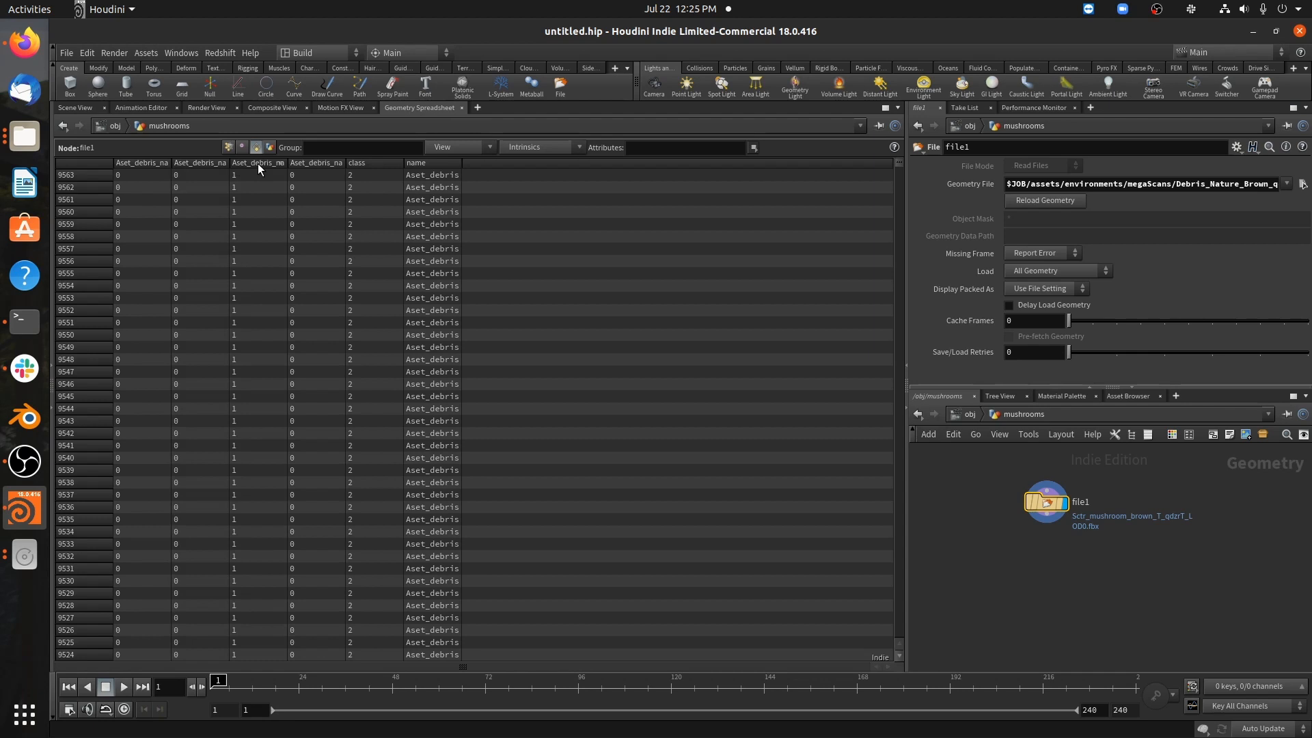
click(296, 164)
click(219, 162)
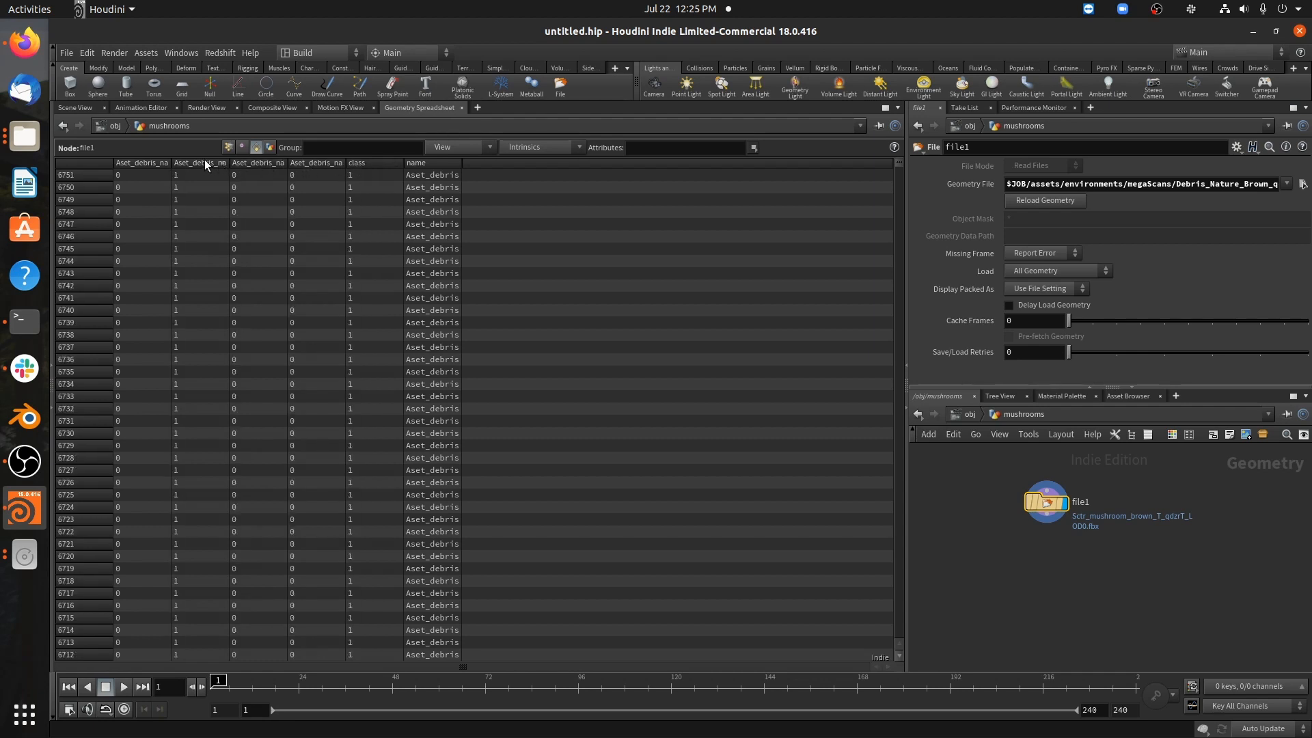
click(149, 163)
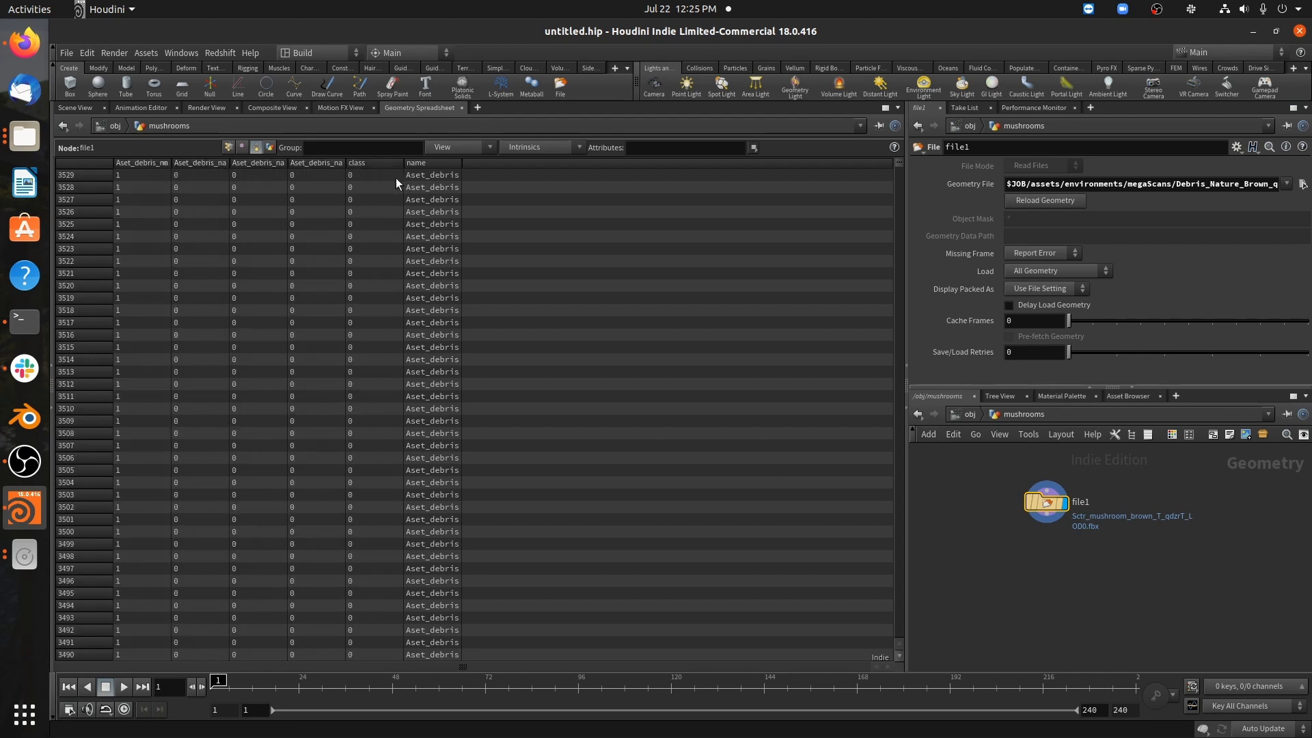
click(359, 163)
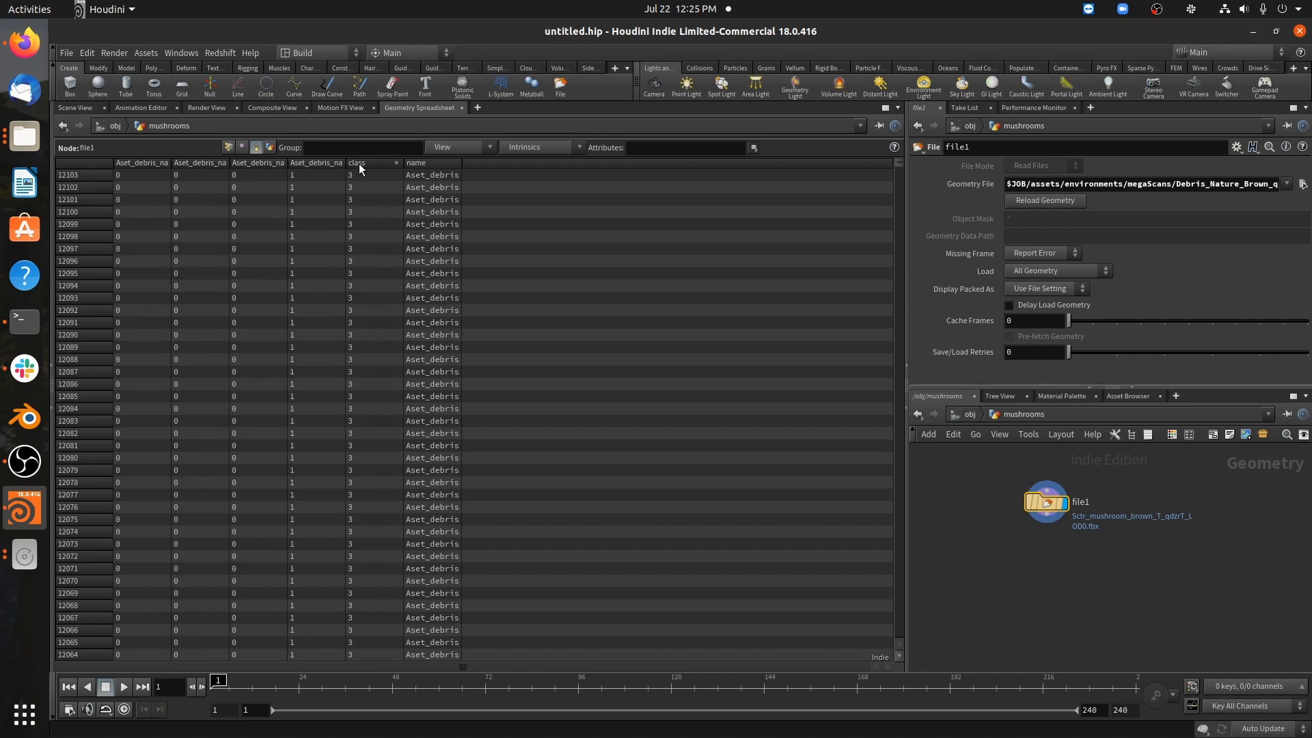
click(87, 110)
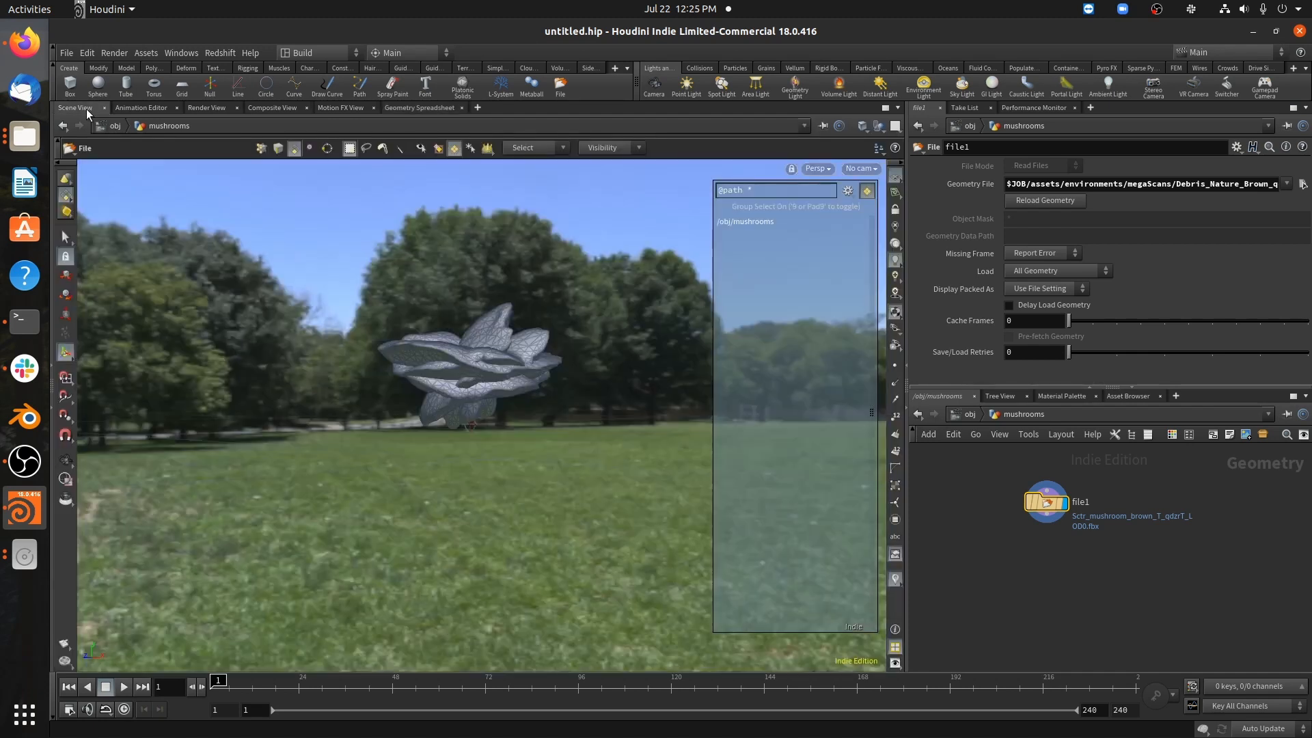
- Add an Exploded View node, connect the mushroom File node to its input, and display it
key(Tab)
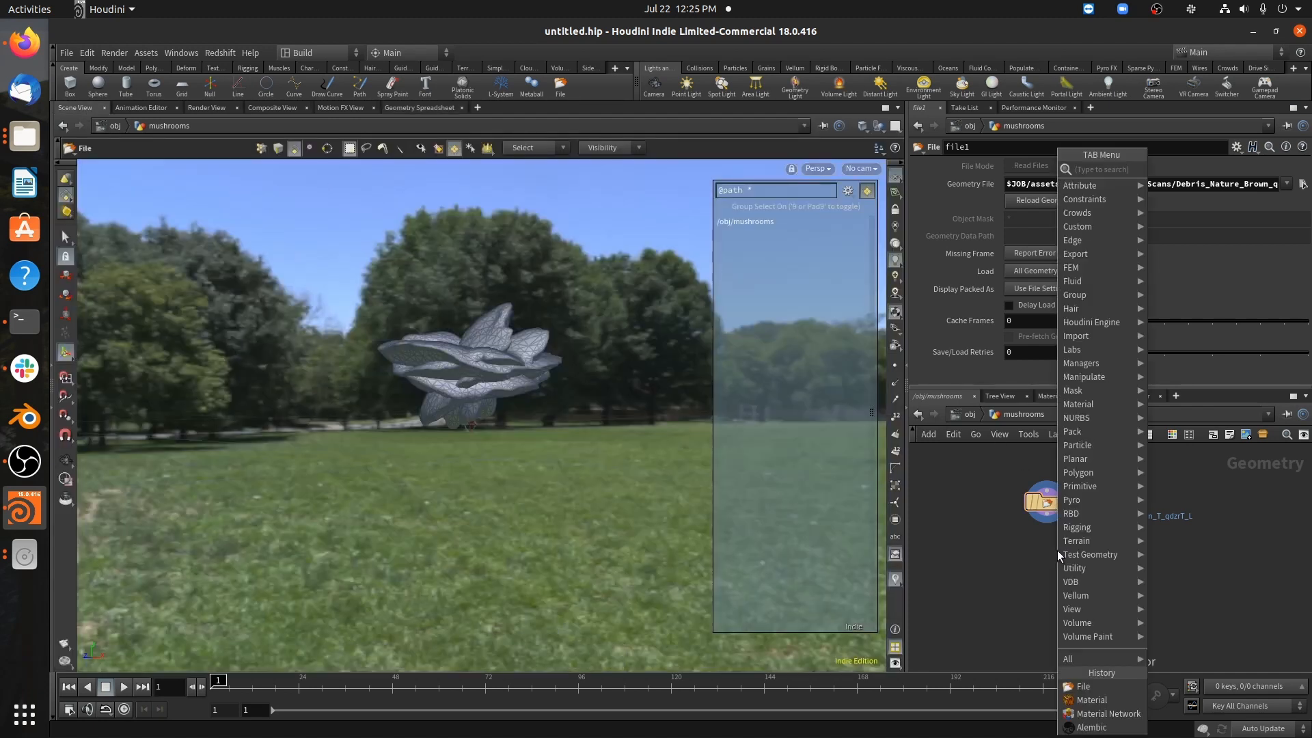
text(s)
key(BackSpace)
text(cl)
key(BackSpace)
key(BackSpace)
text(s)
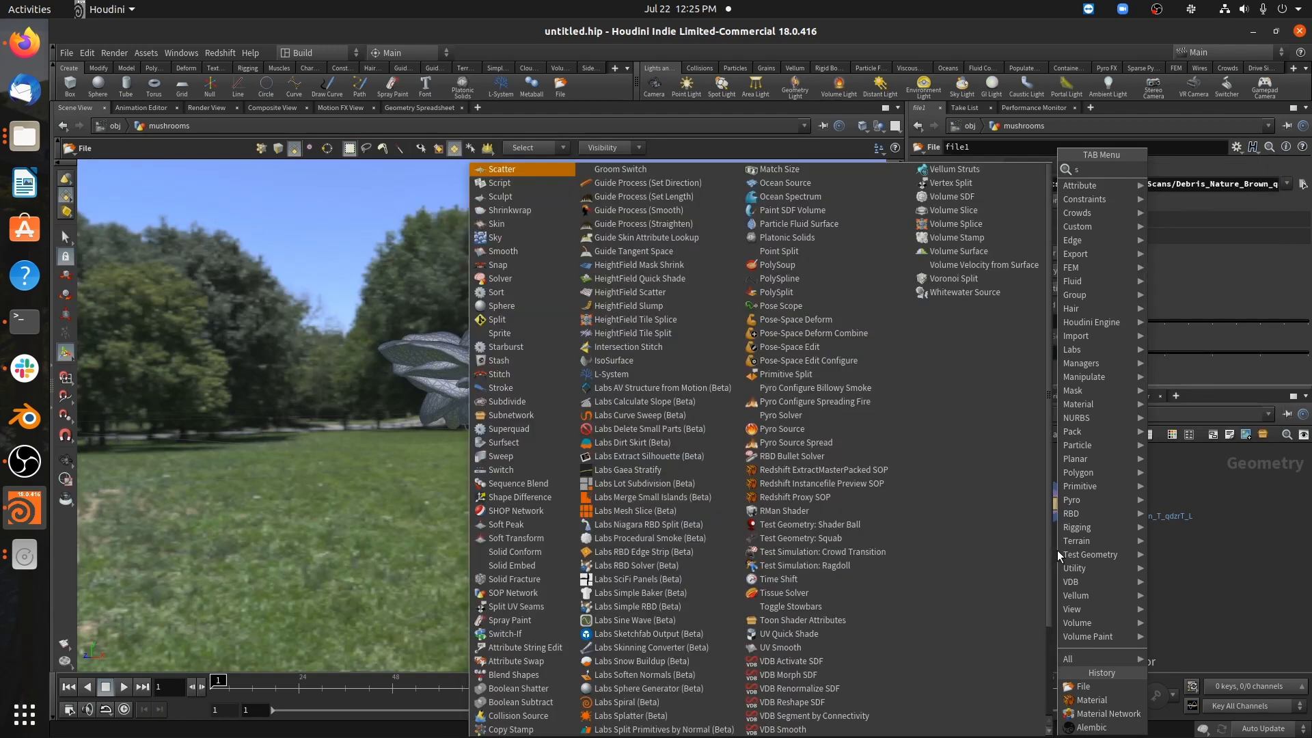
key(BackSpace)
text(xn)
key(BackSpace)
key(BackSpace)
text(expl)
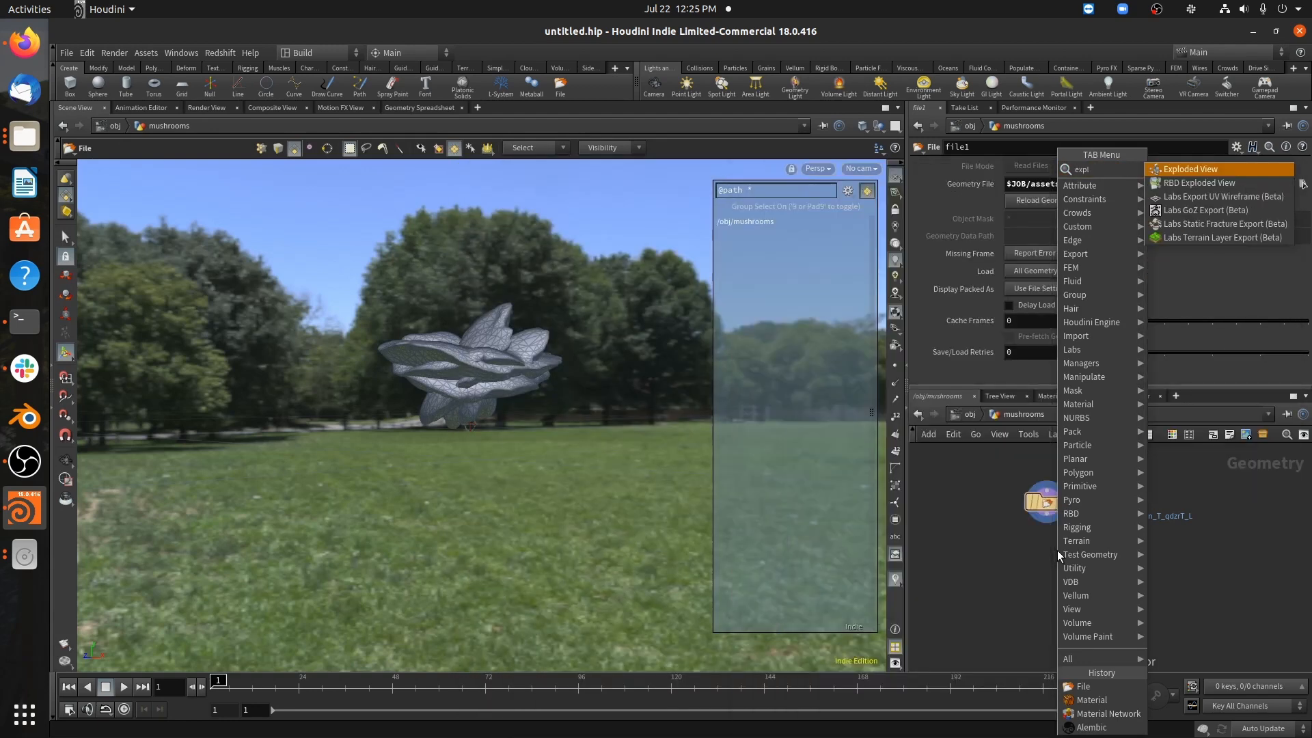
key(Return)
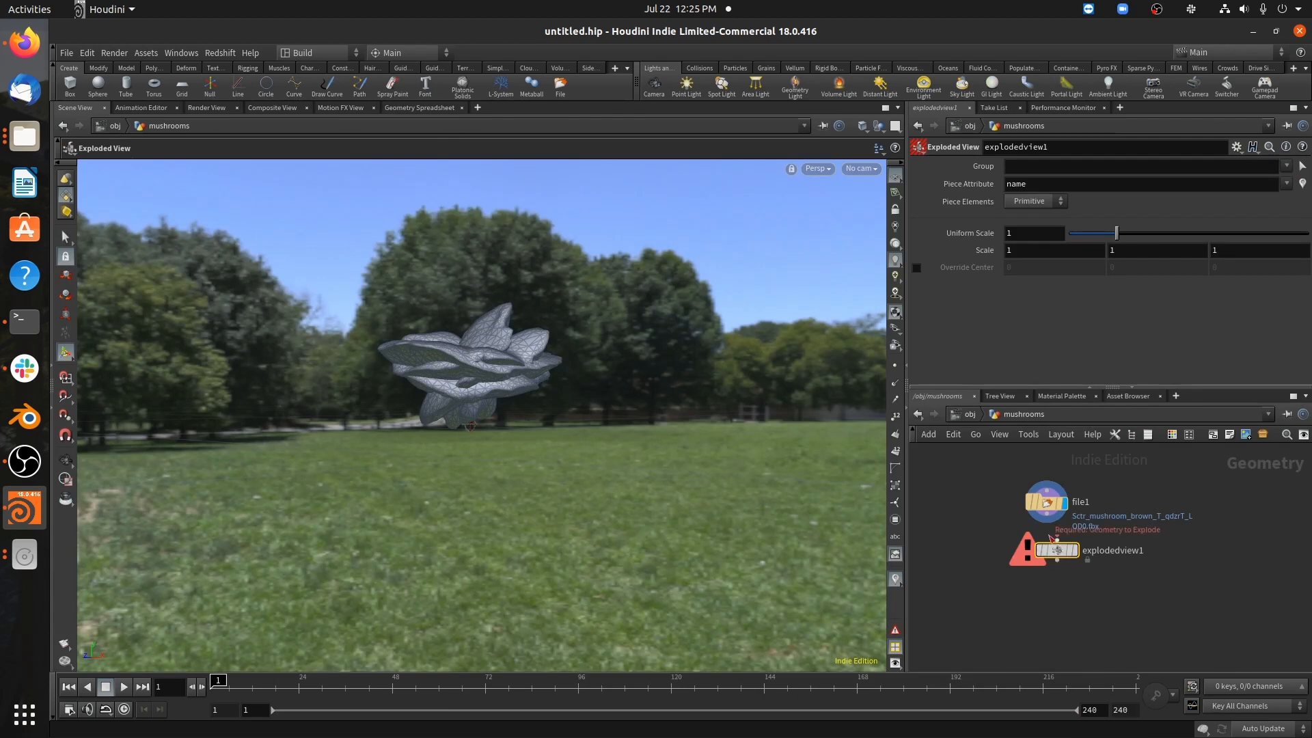
click(1047, 522)
click(1058, 539)
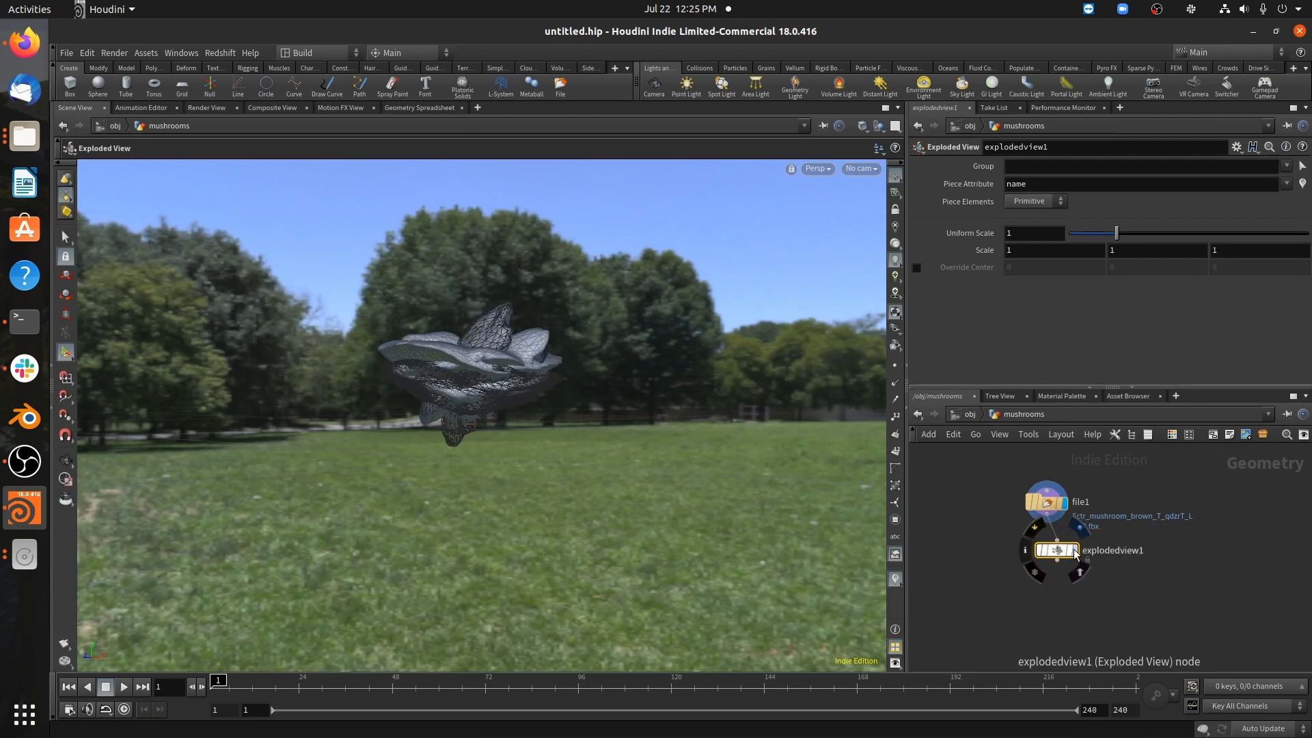
click(1075, 550)
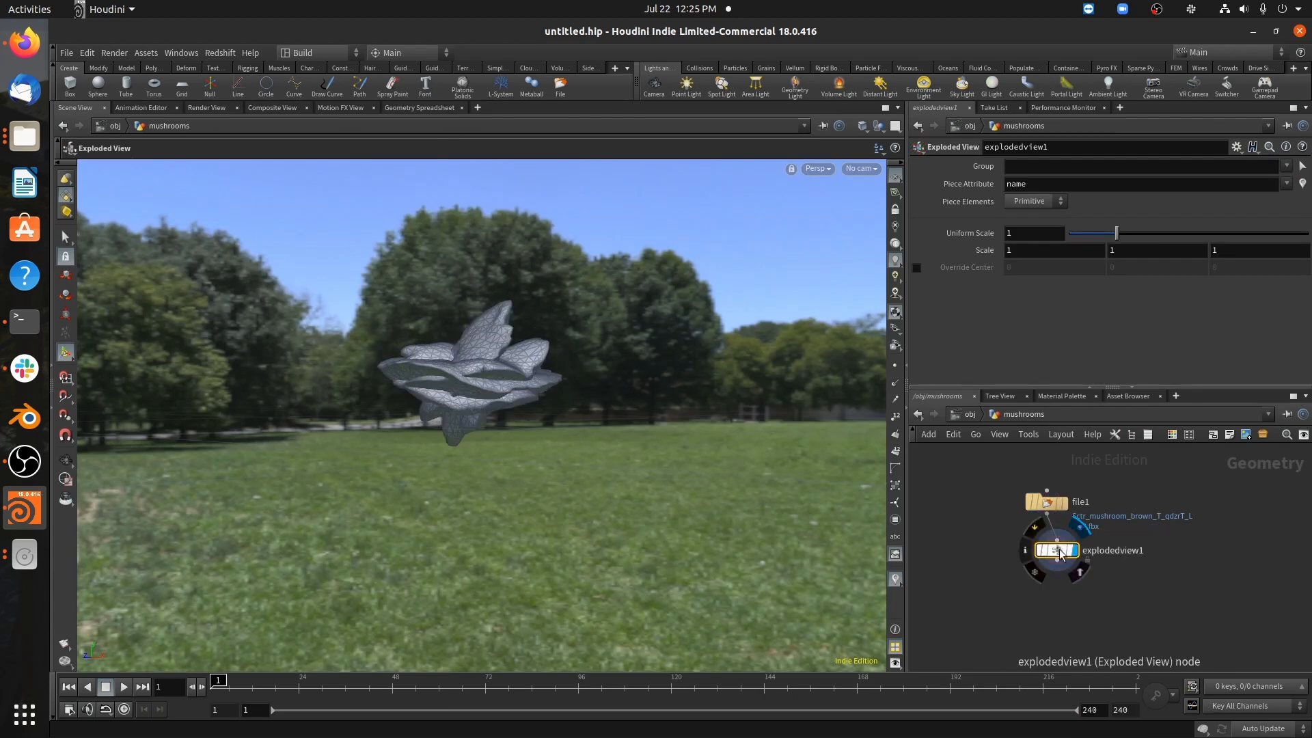
- Set the Exploded View's piece attribute to class and its uniform scale to 5
double_click(1037, 181)
text(class)
key(Return)
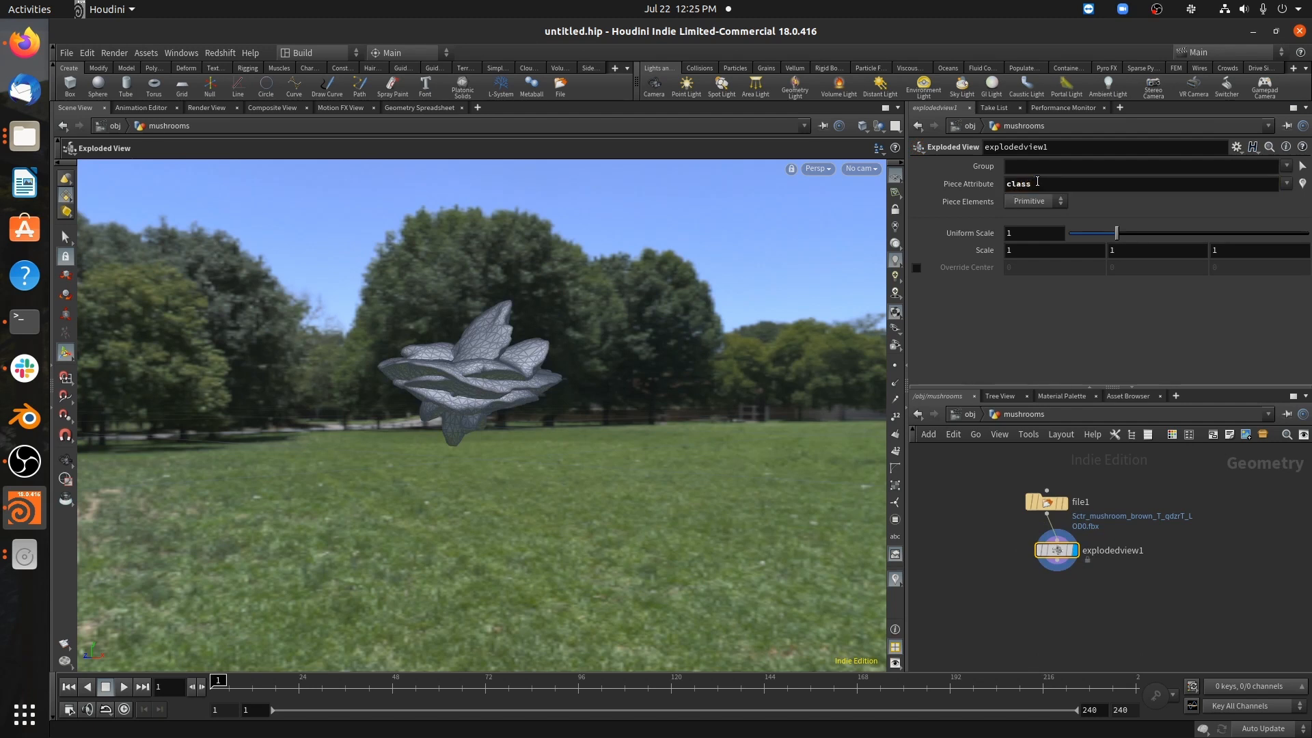
drag(1103, 230, 1304, 250)
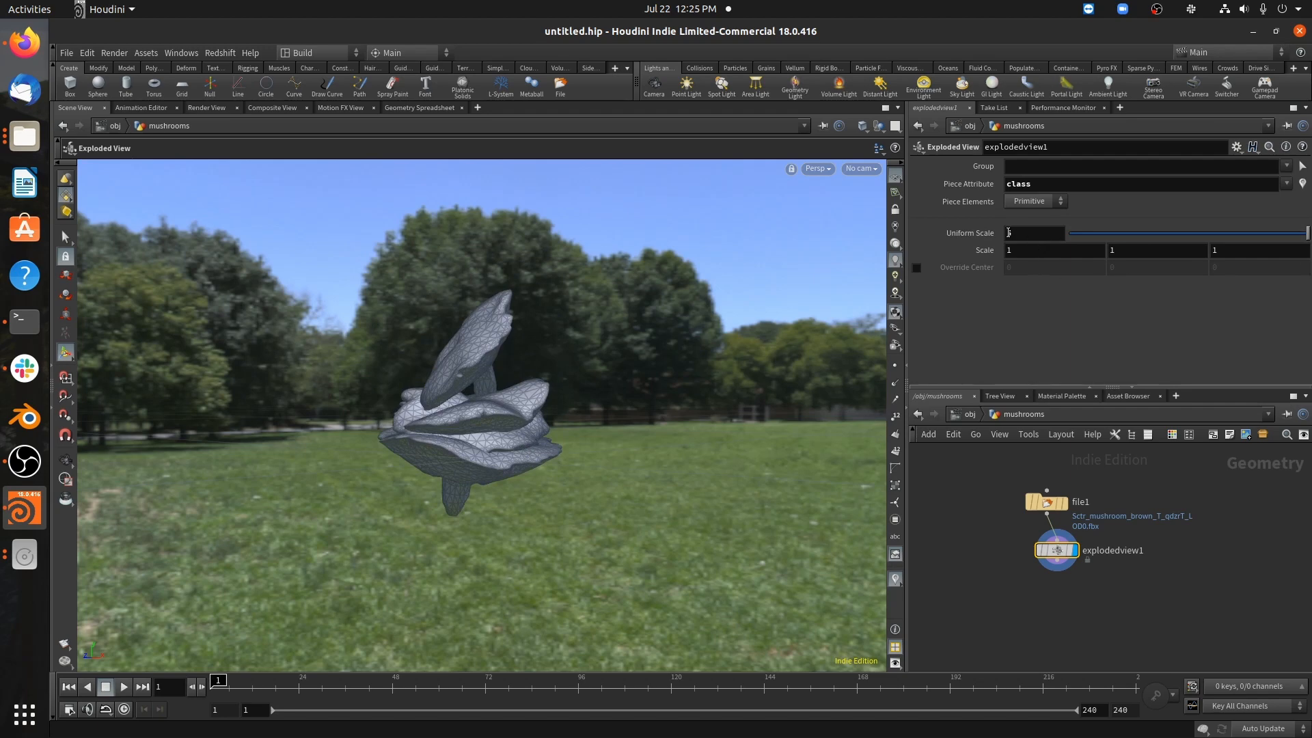
- Spread the mushroom pieces further apart by trying uniform scales of 10 and 20 on the Exploded View
key(Escape)
drag(522, 314, 521, 344)
alt+right_drag(521, 344, 448, 344)
alt+drag(657, 365, 662, 418)
double_click(1042, 237)
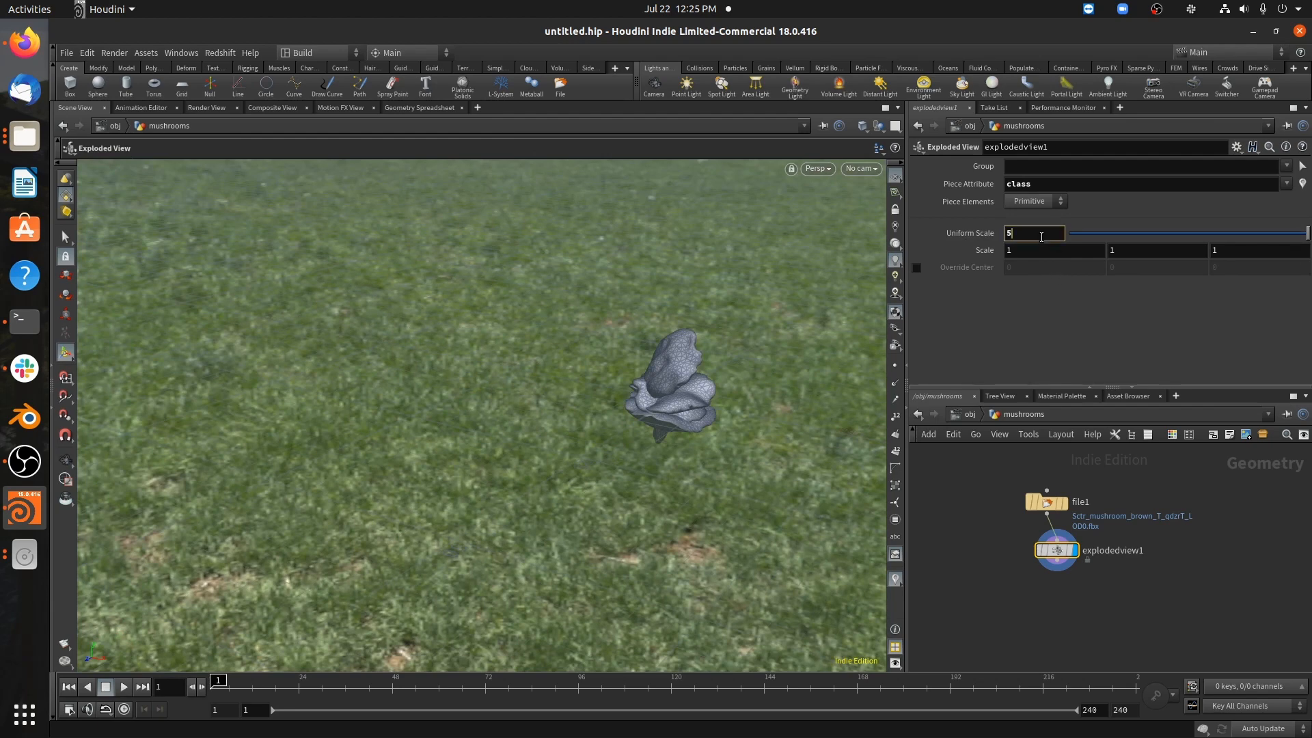
text(10)
key(Return)
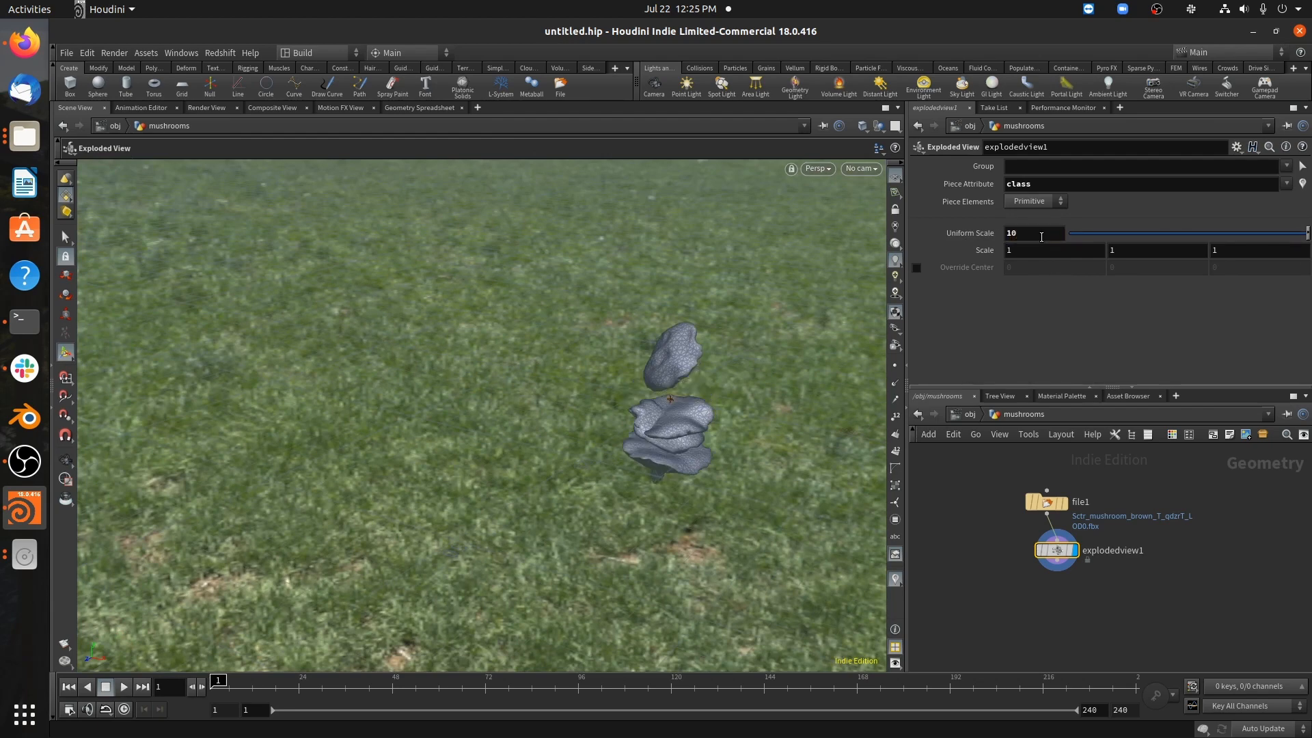
text(20)
key(Return)
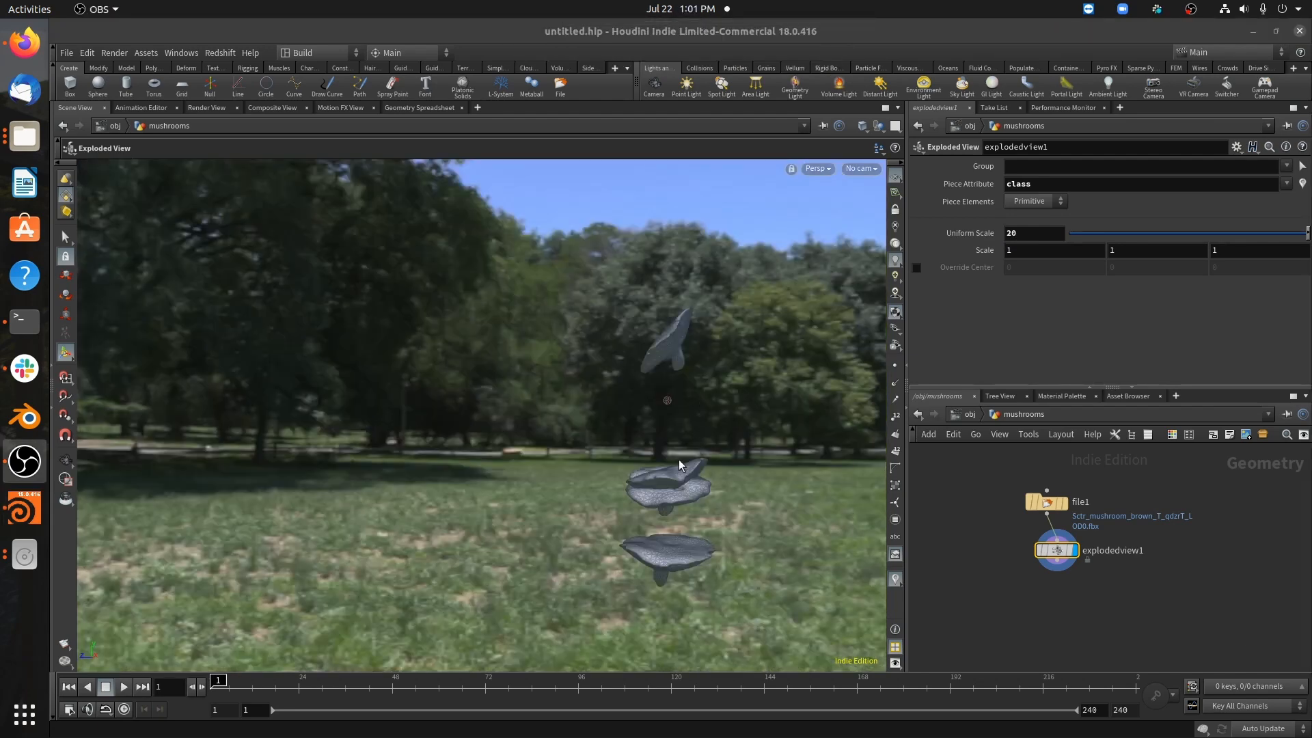
- Delete the Exploded View node from the mushrooms network
click(1059, 556)
key(Delete)
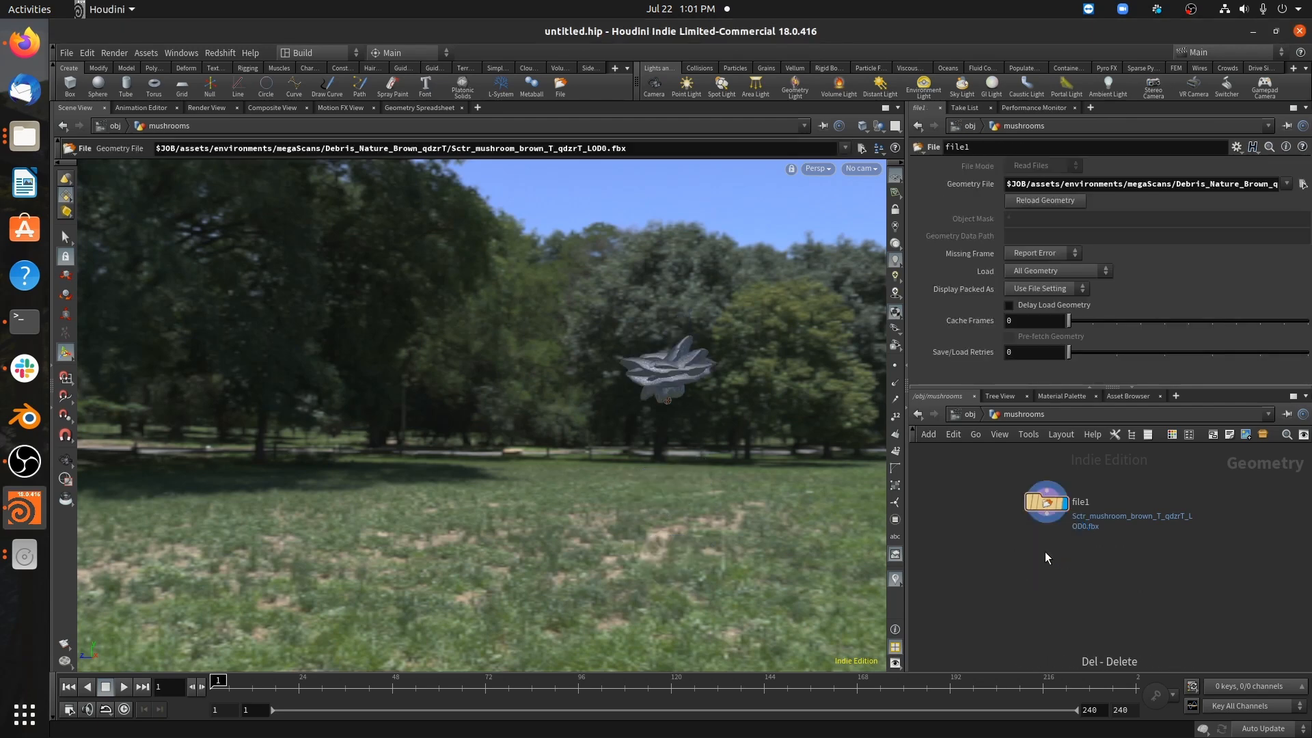
alt+drag(652, 392, 700, 369)
alt+right_drag(699, 369, 977, 435)
alt+drag(704, 376, 750, 449)
- Add a displayed Attribute Wrangle below the mushroom File node, connected to its output, and set it to run over Primitives
key(Tab)
text(atw)
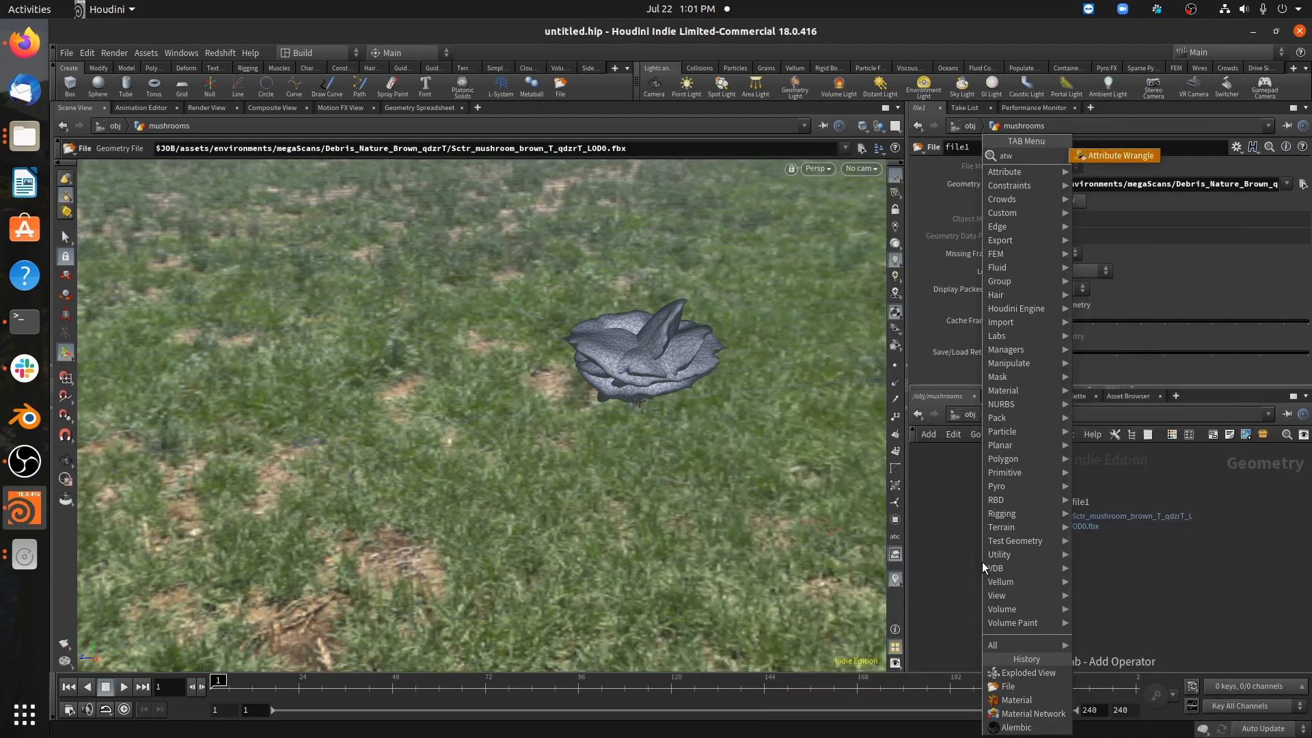
key(Return)
click(982, 561)
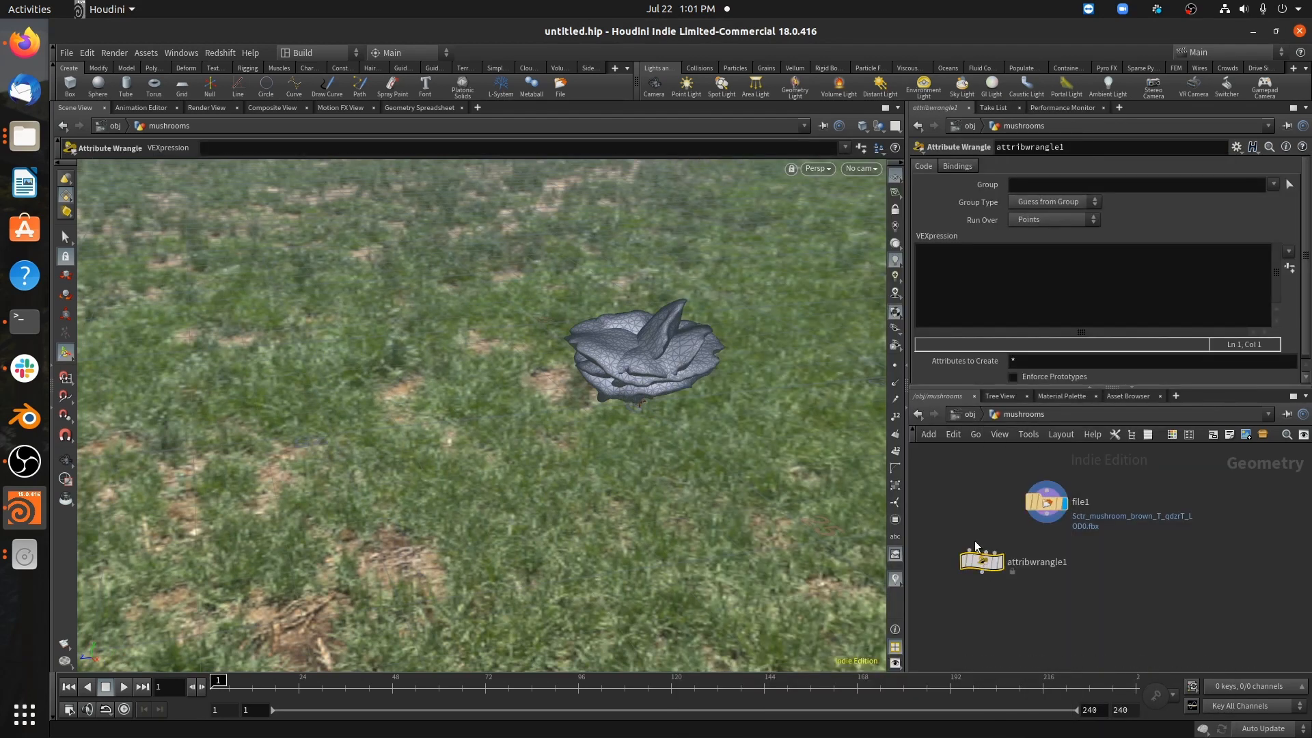
click(1047, 524)
click(986, 565)
drag(985, 565, 1061, 580)
click(1060, 577)
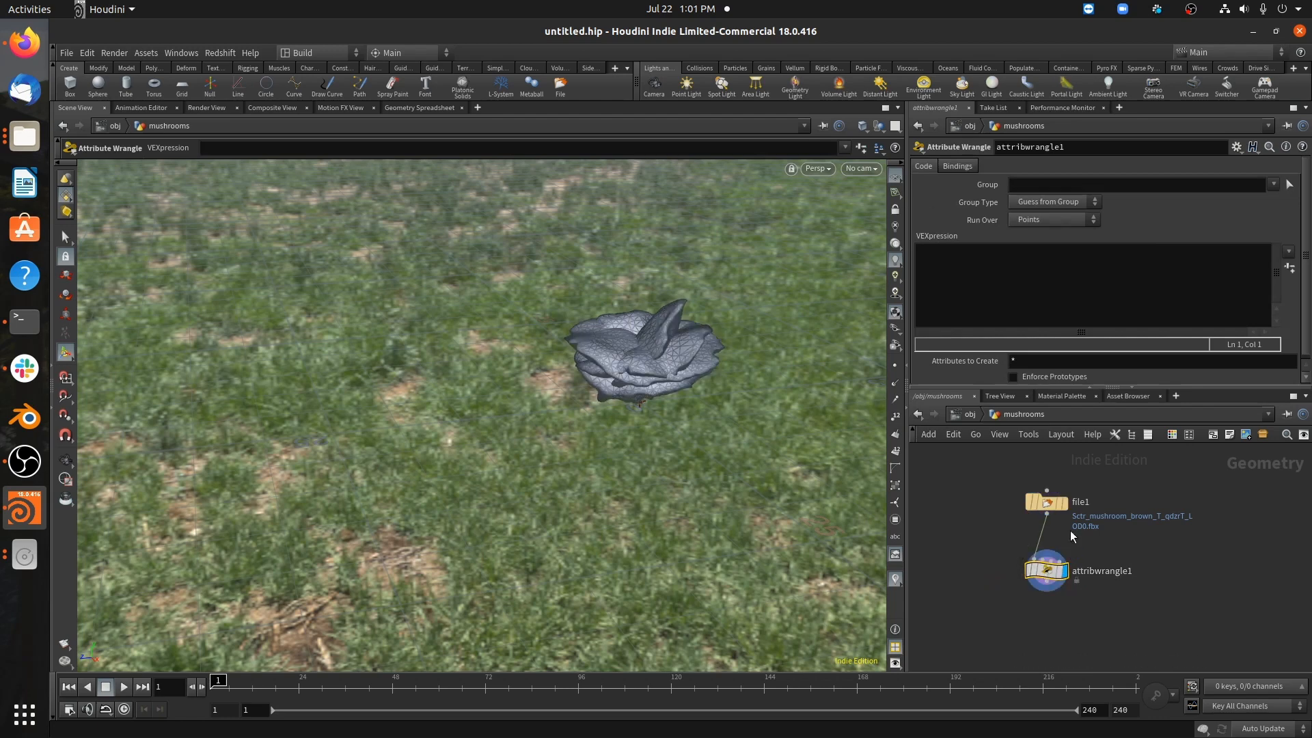
click(1031, 220)
click(1047, 247)
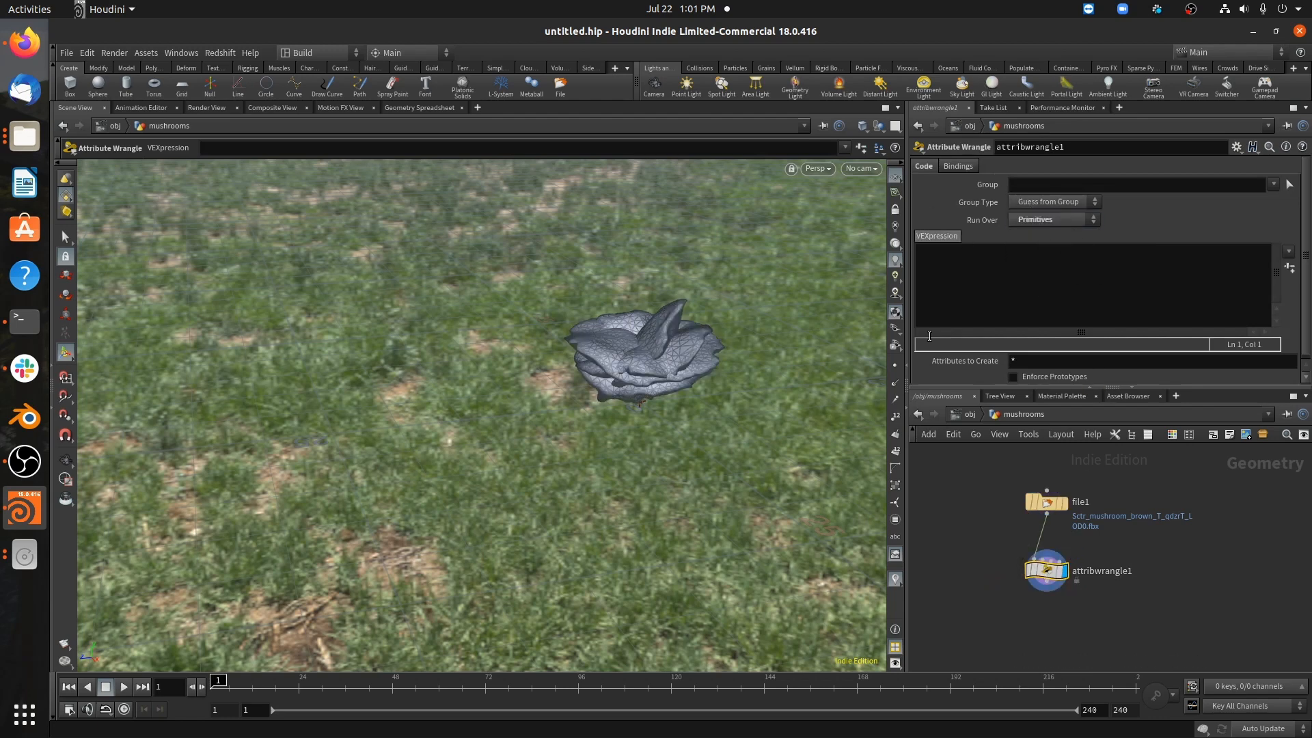
- Examine the Attribute Wrangle's primitive, vertex and point attributes in the Geometry Spreadsheet and return to the scene view
click(409, 108)
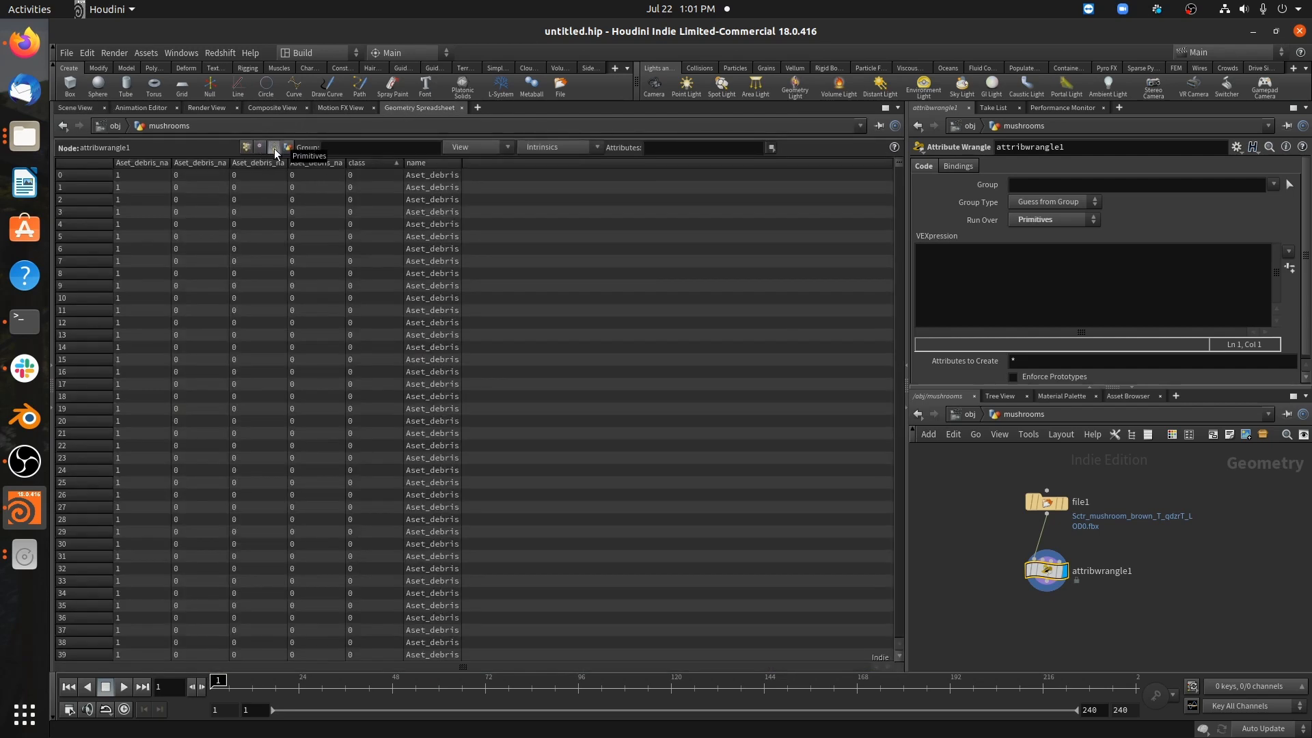
click(259, 148)
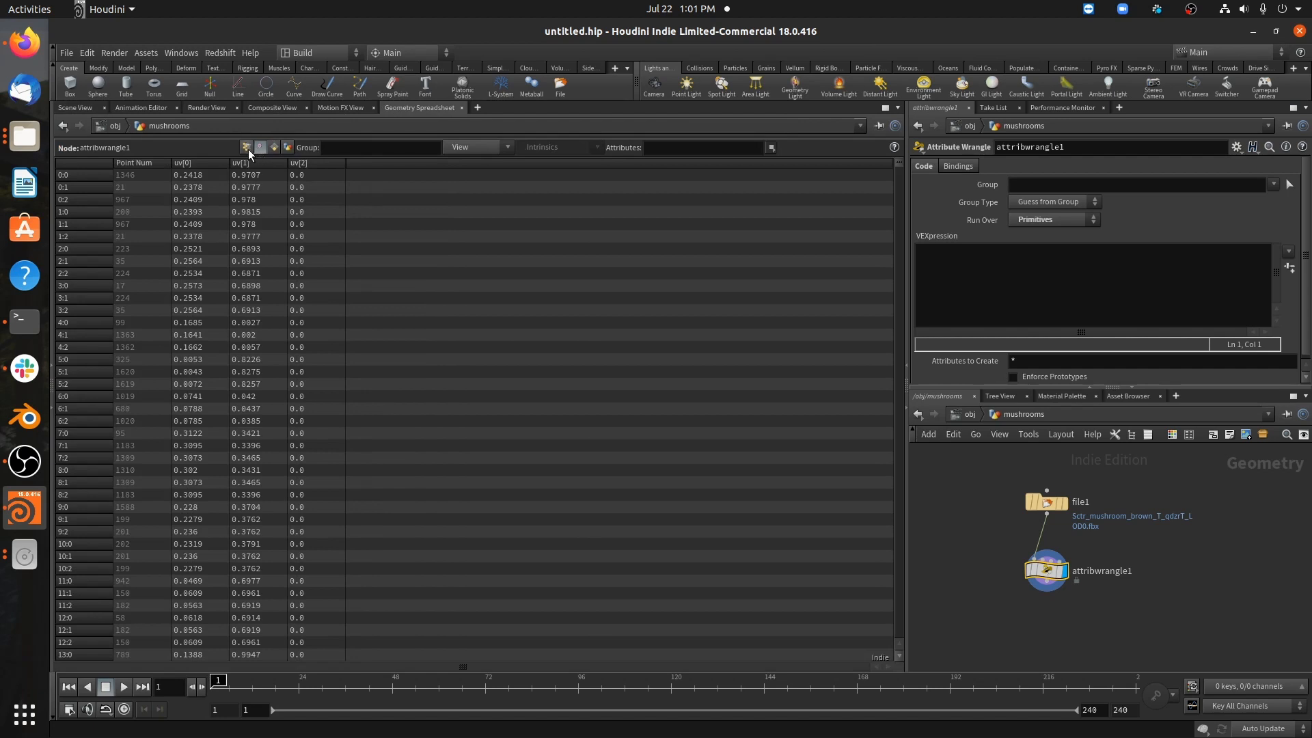
click(246, 149)
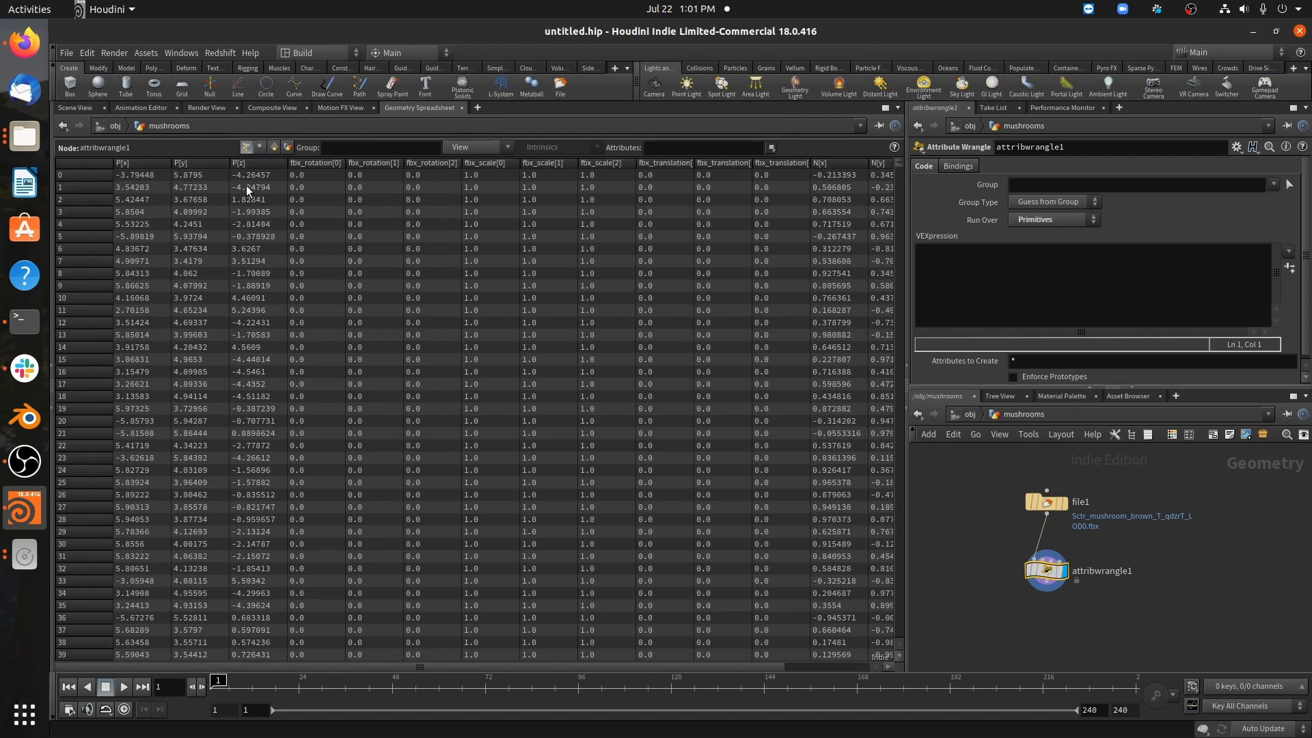
drag(260, 662, 89, 648)
click(273, 147)
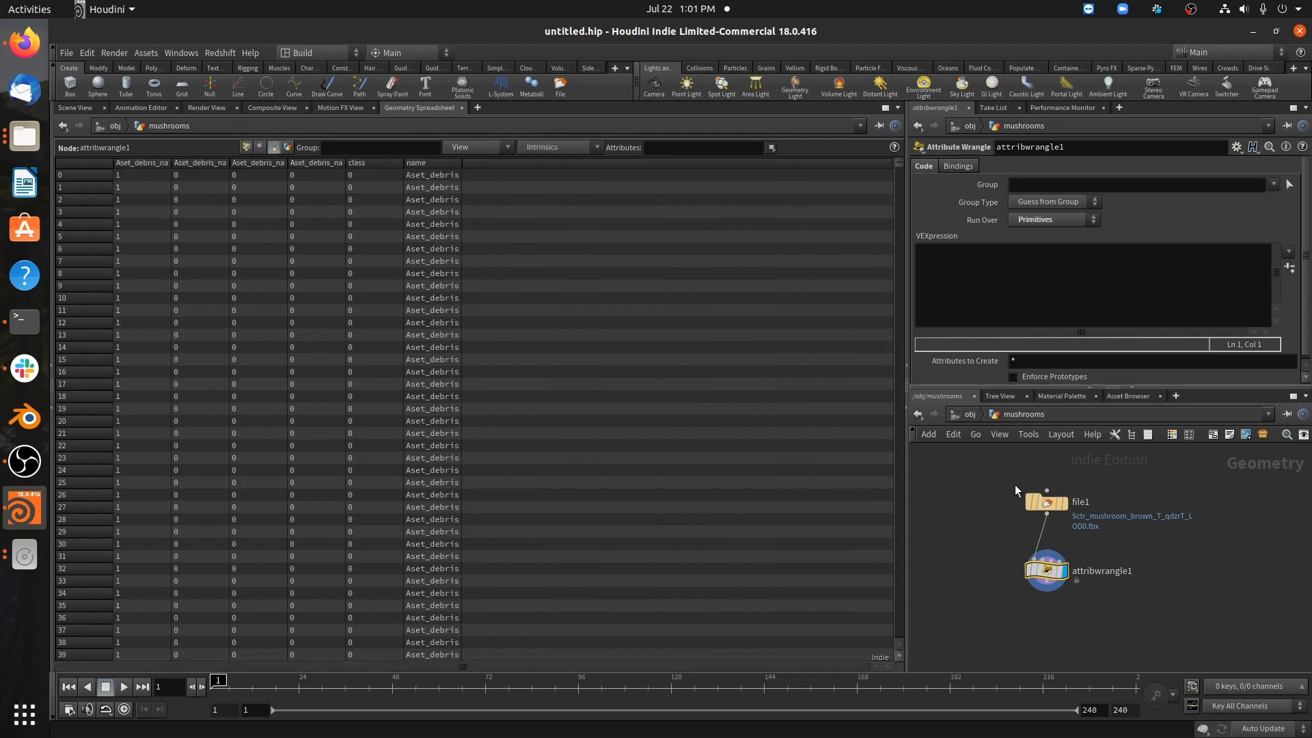
click(81, 108)
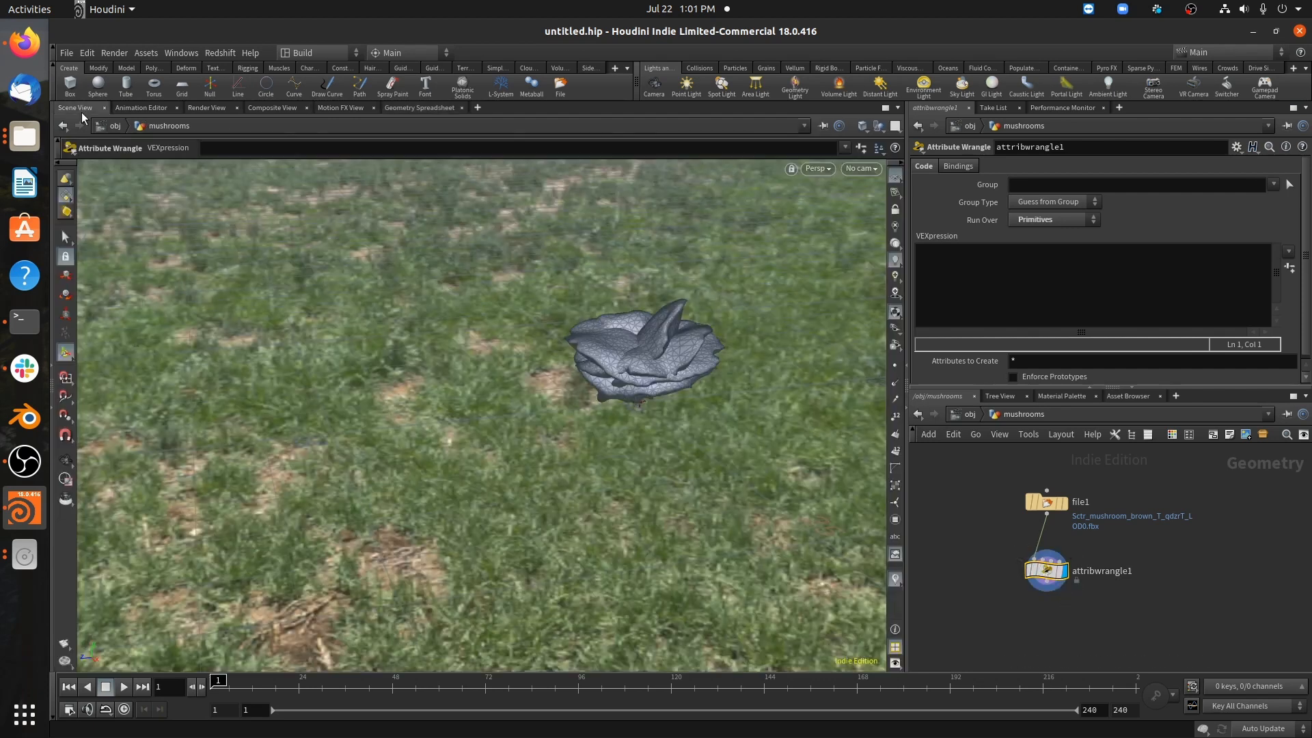
key(Tab)
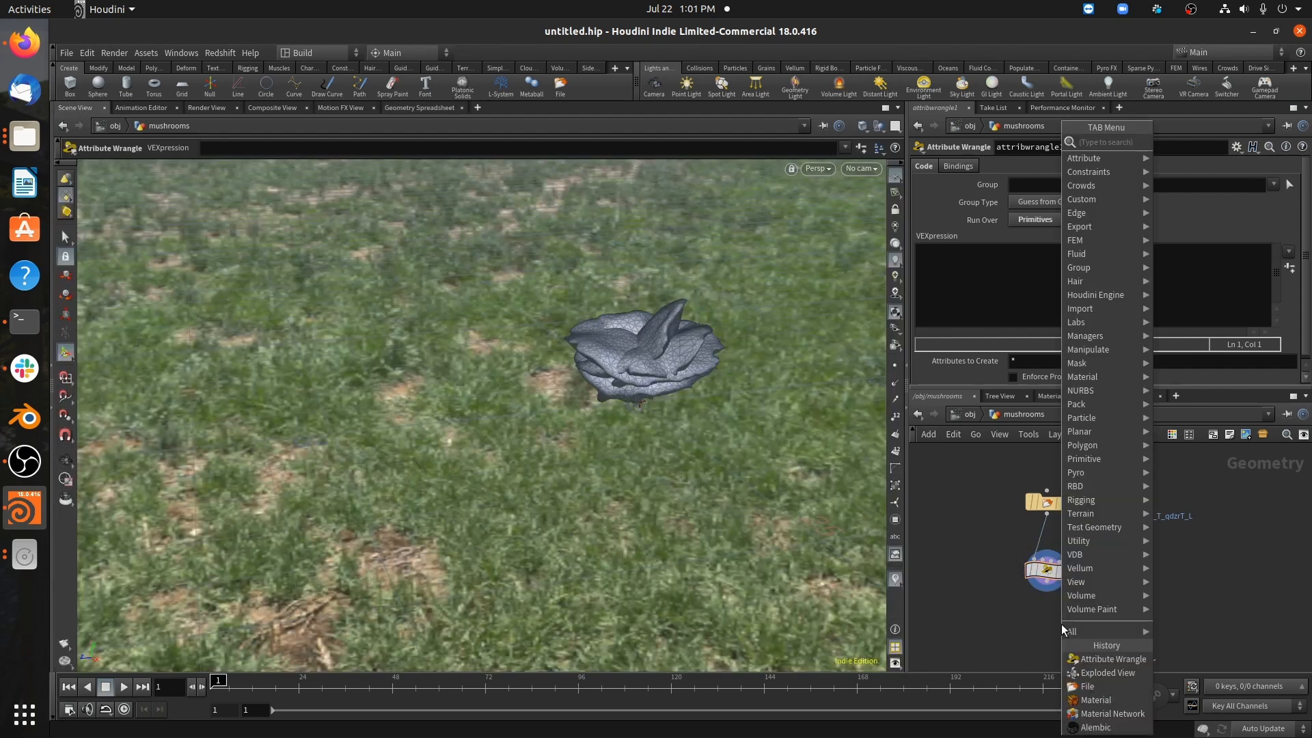
click(939, 561)
click(966, 310)
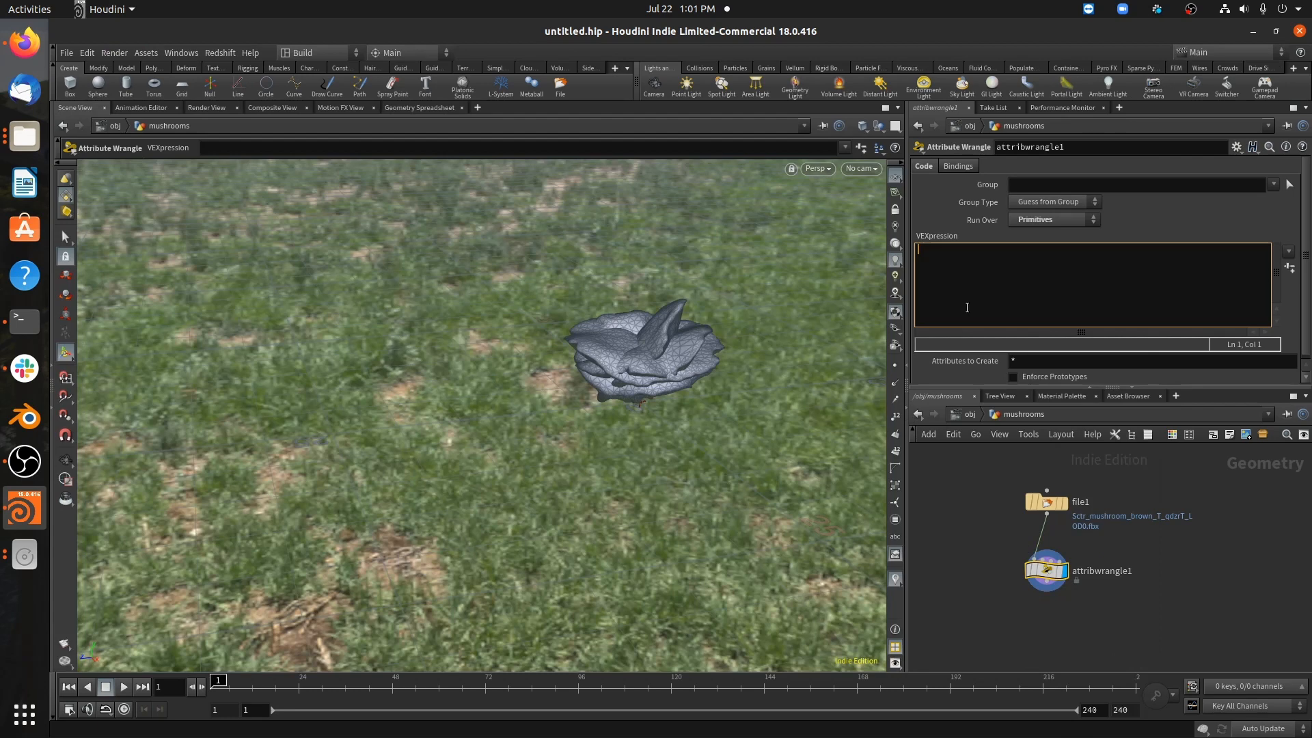
text(@P.)
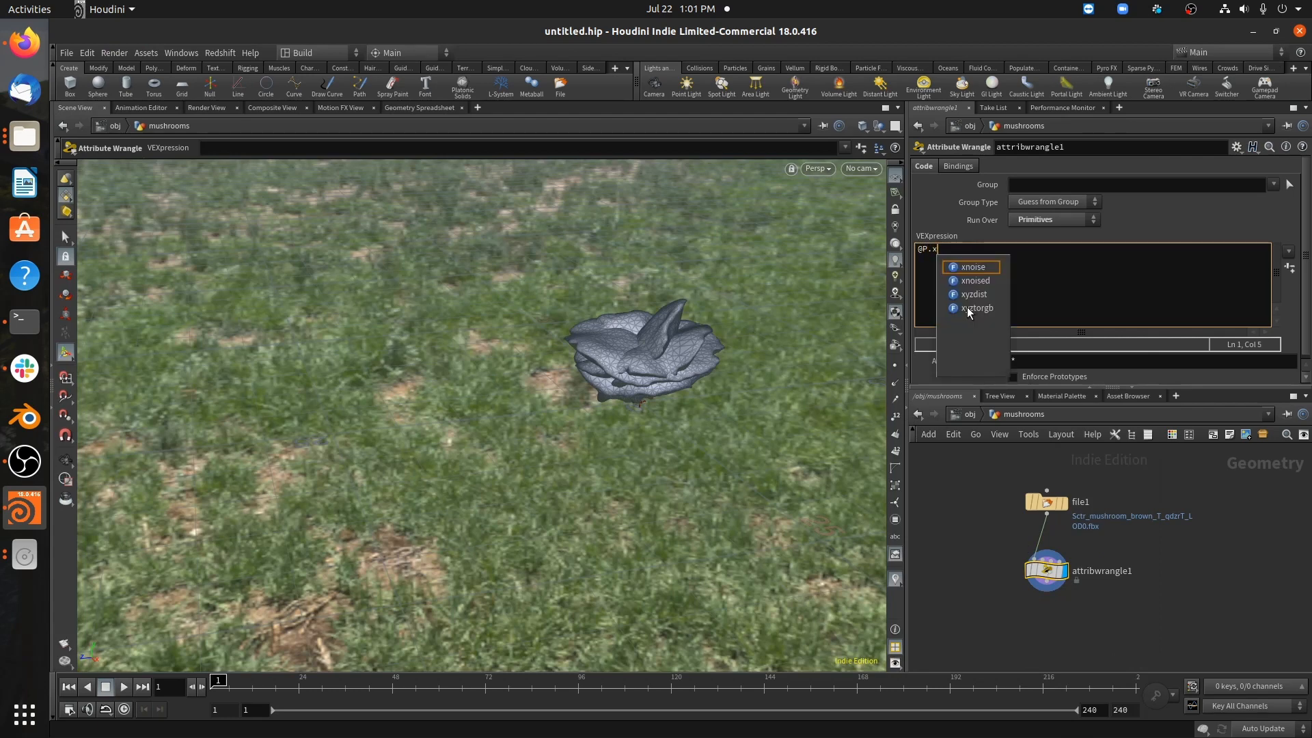
text(x =)
key(BackSpace)
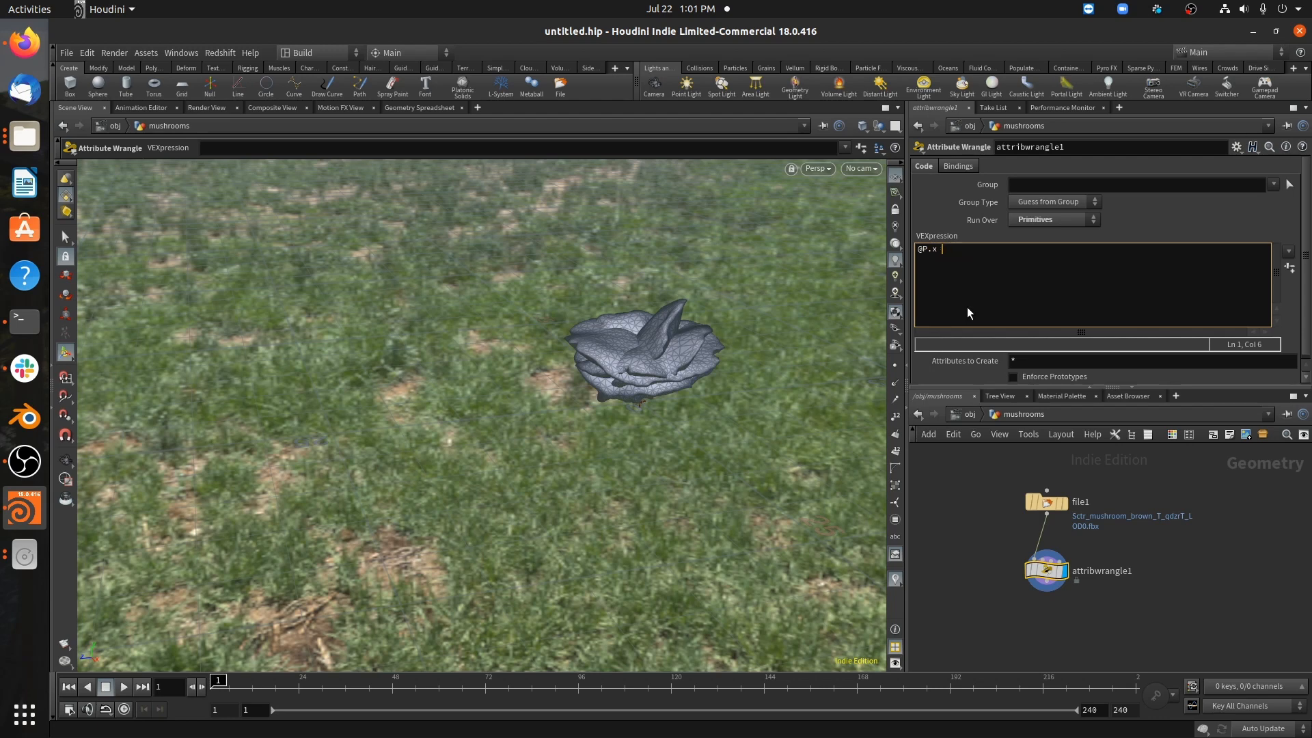
text(+= @class)
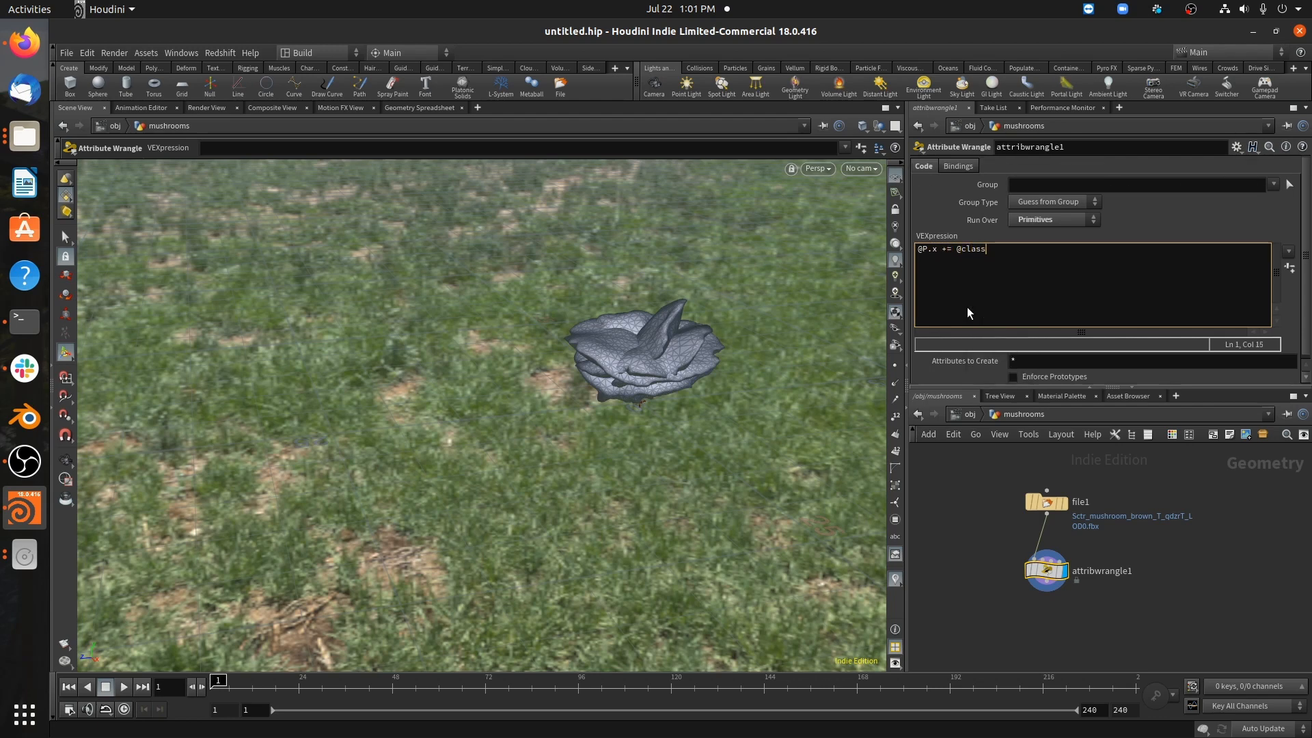
text(;)
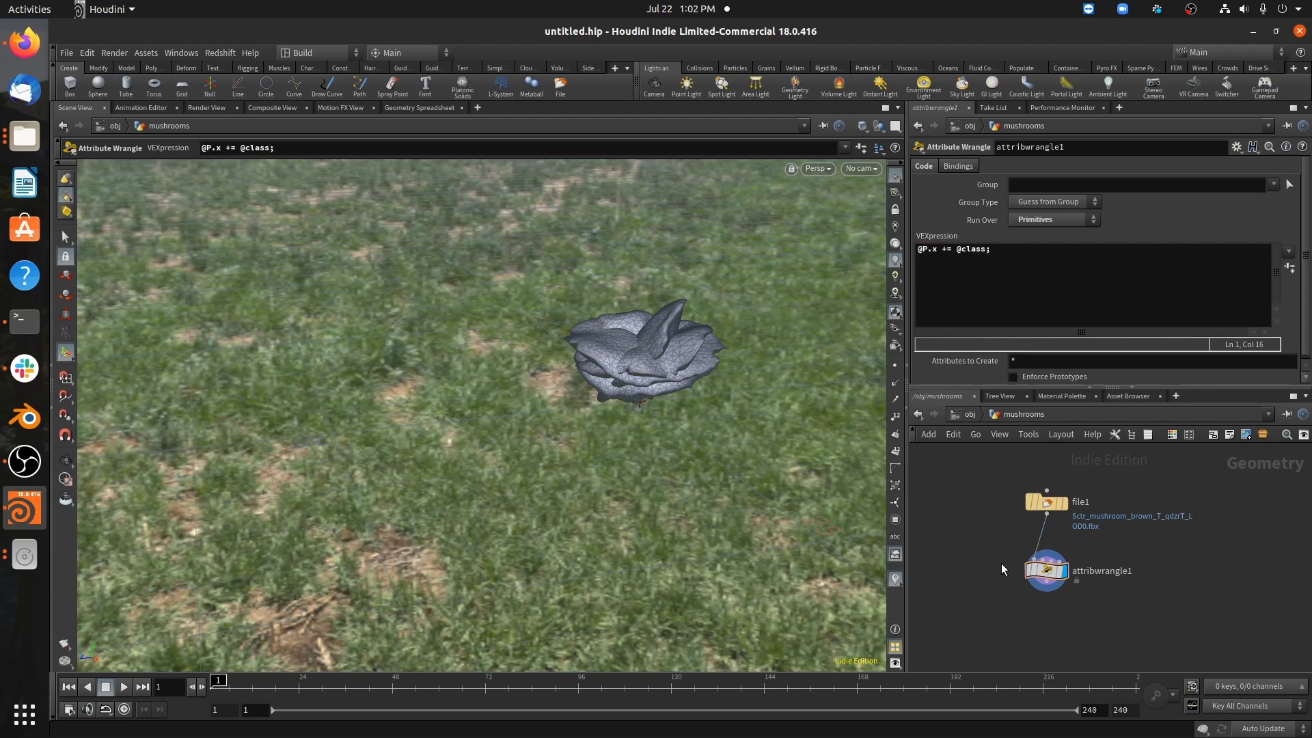
- Insert an Attribute Promote node on the wire between the mushroom File node and the Attribute Wrangle
mouse_move(1051, 575)
key(Tab)
text(at)
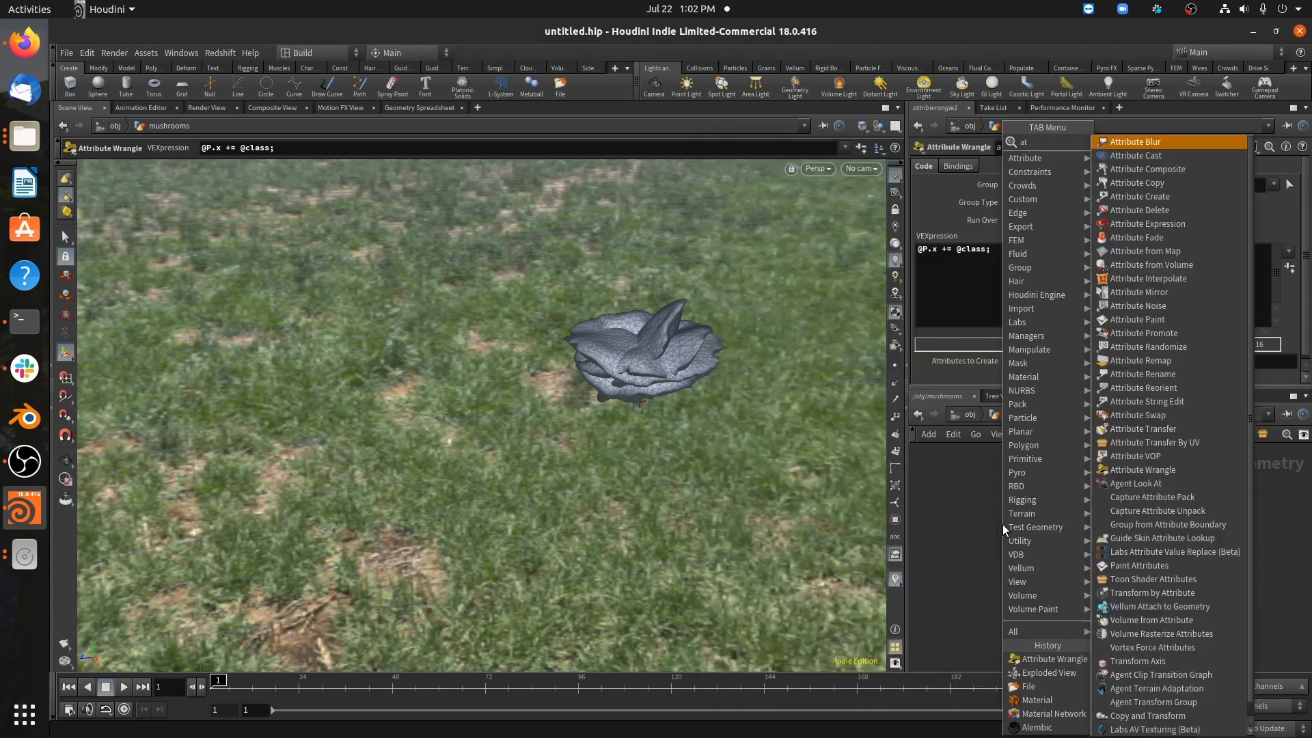
text(tribpr)
key(Return)
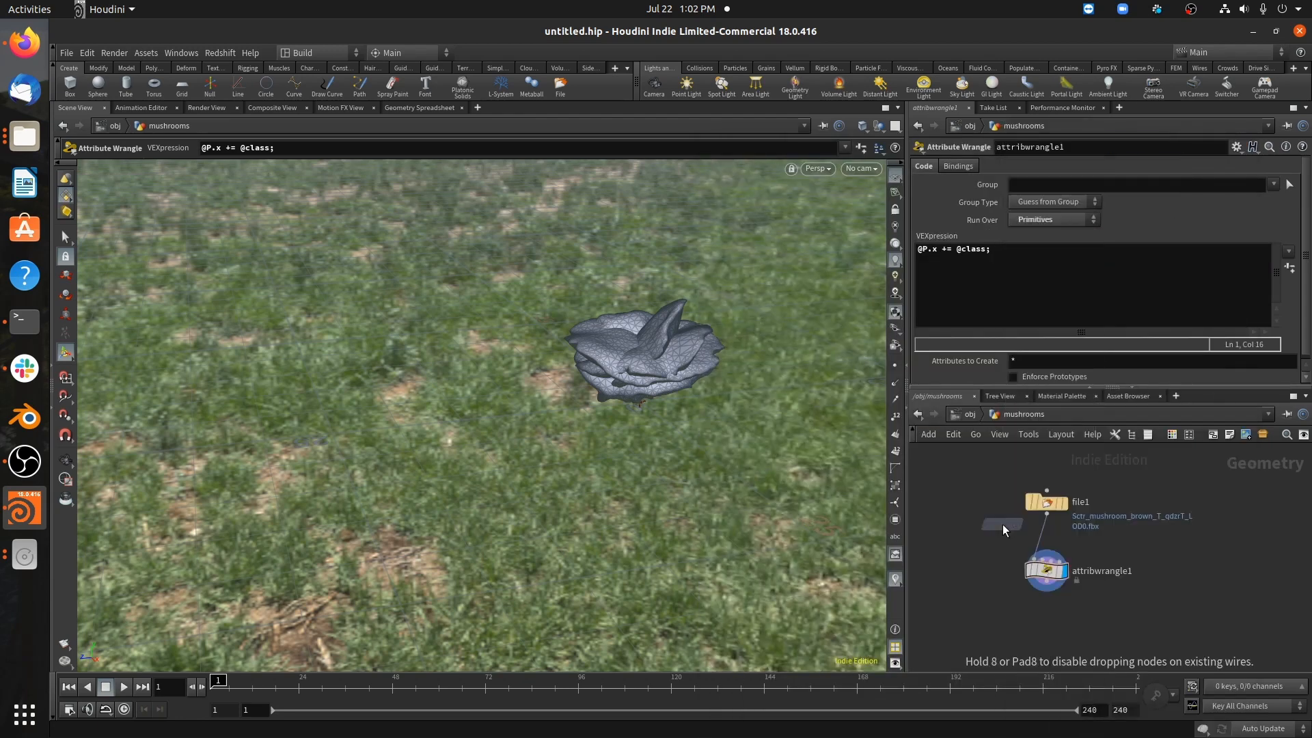
click(1004, 526)
drag(1003, 525, 1052, 551)
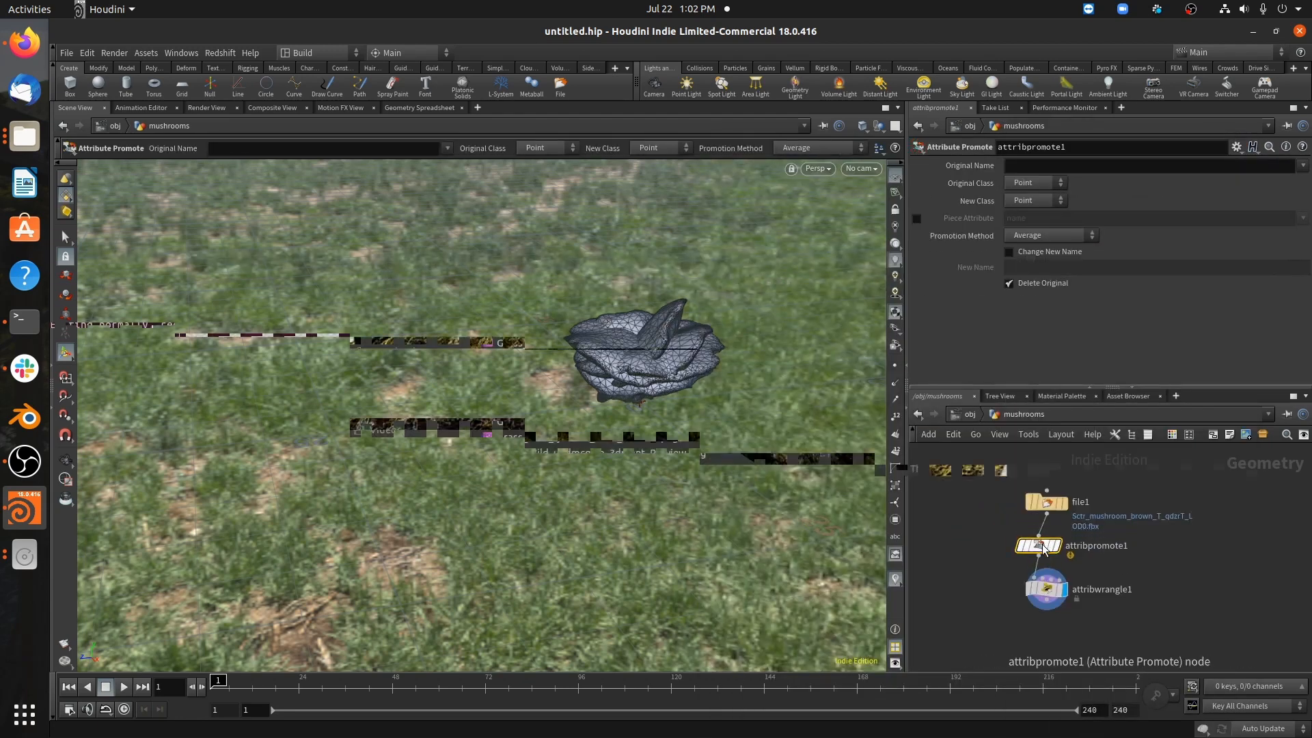
- Set the Attribute Promote to promote the Primitive attribute class to Point without deleting the original
click(1052, 183)
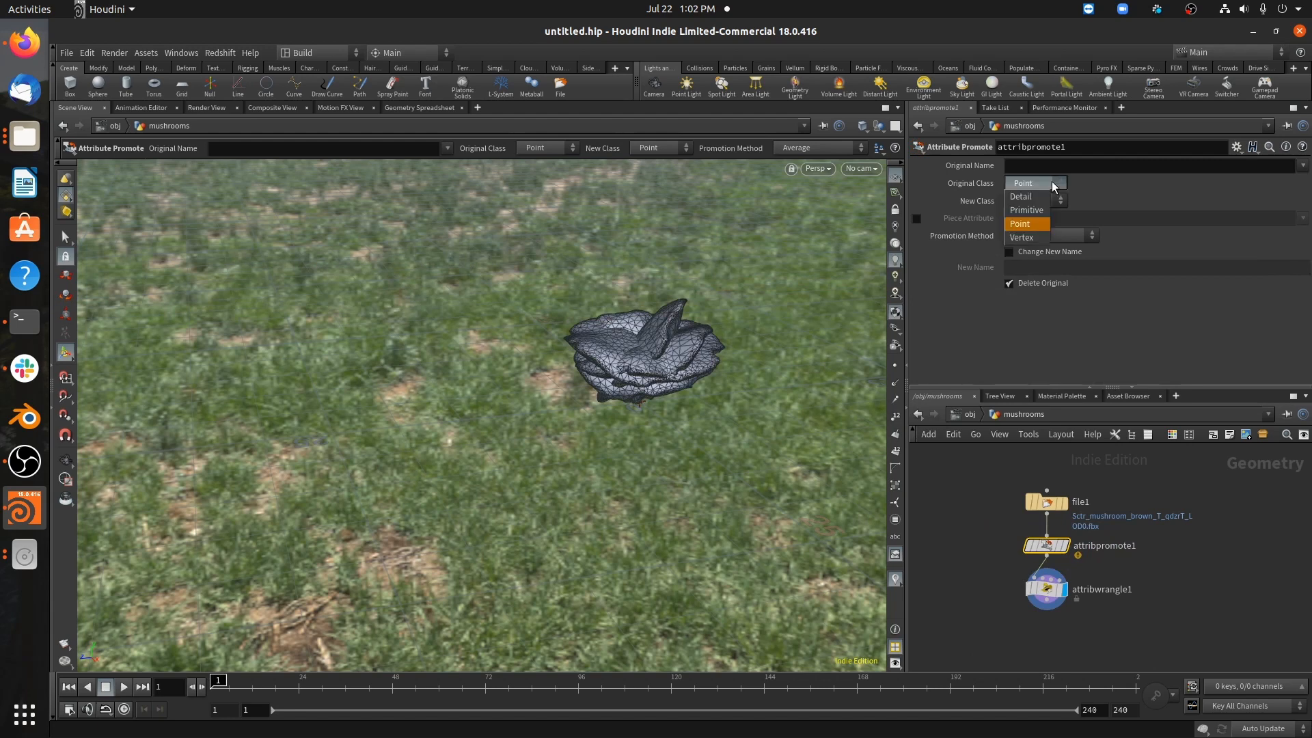
click(1032, 210)
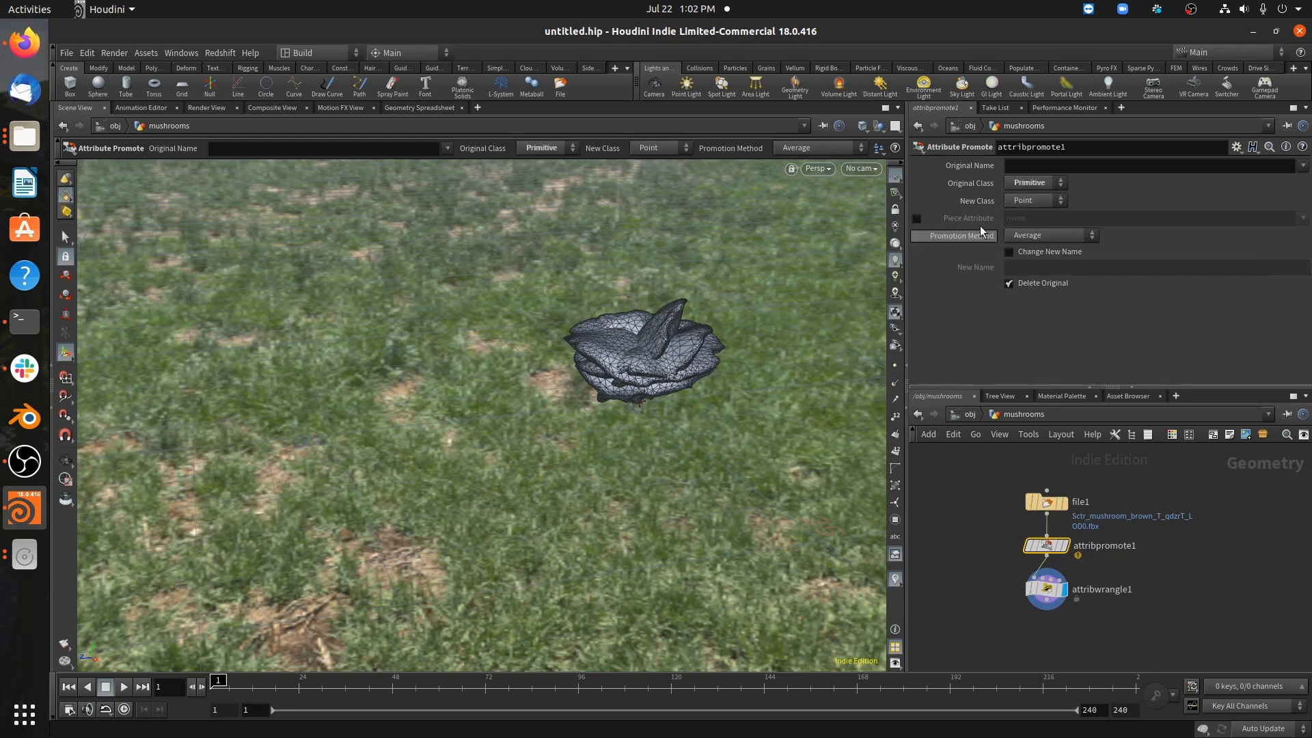
click(916, 218)
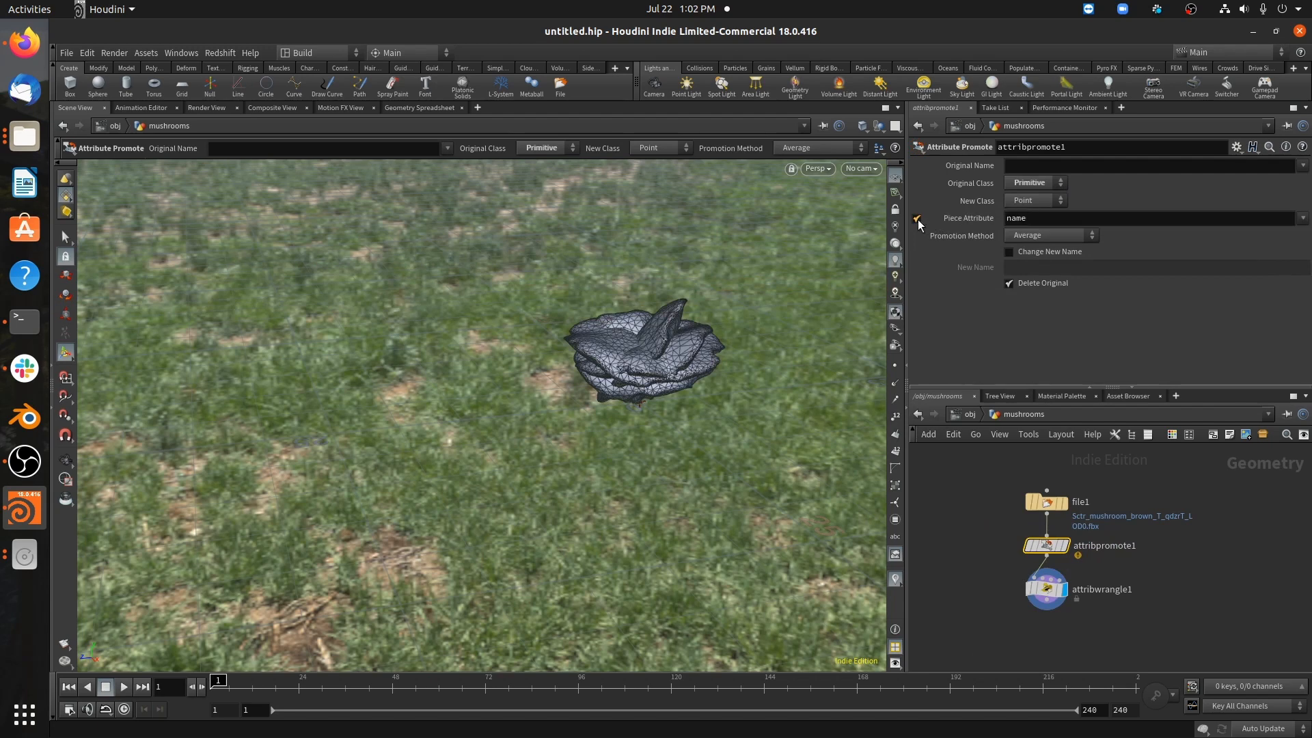
click(917, 218)
click(1049, 167)
text(class)
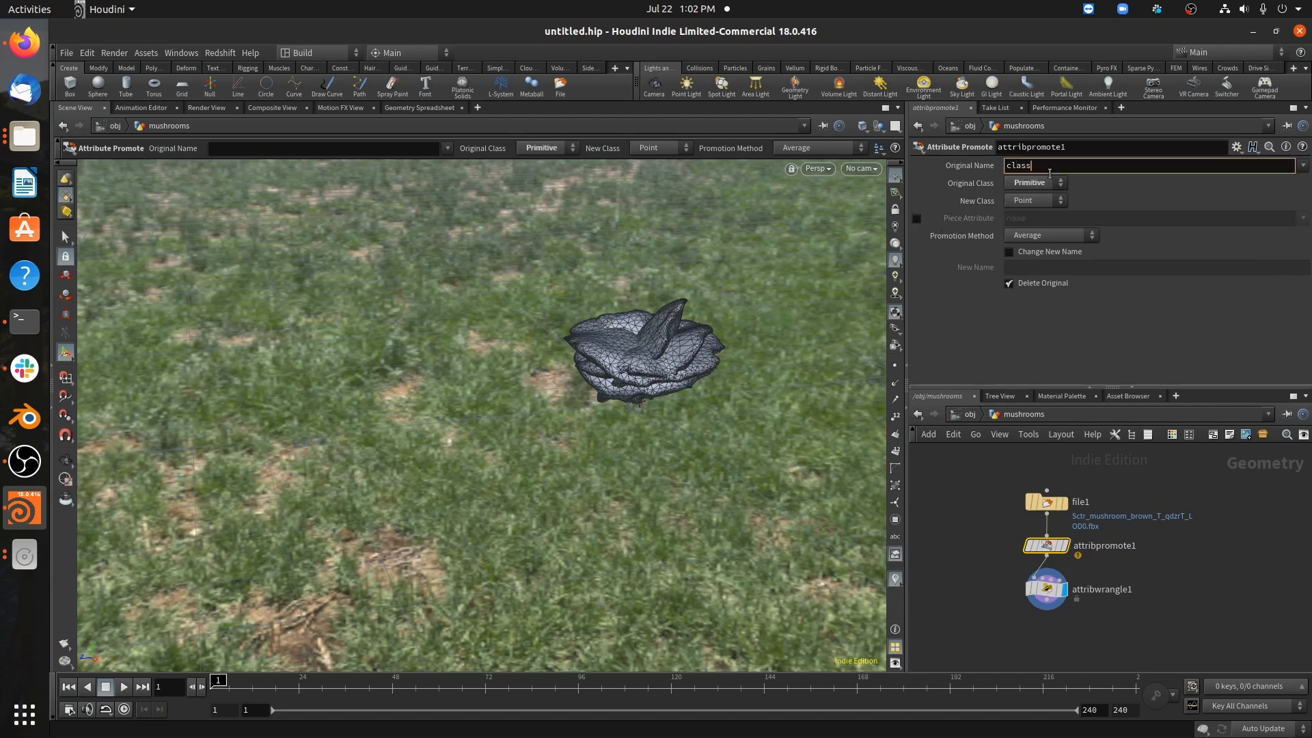
key(Return)
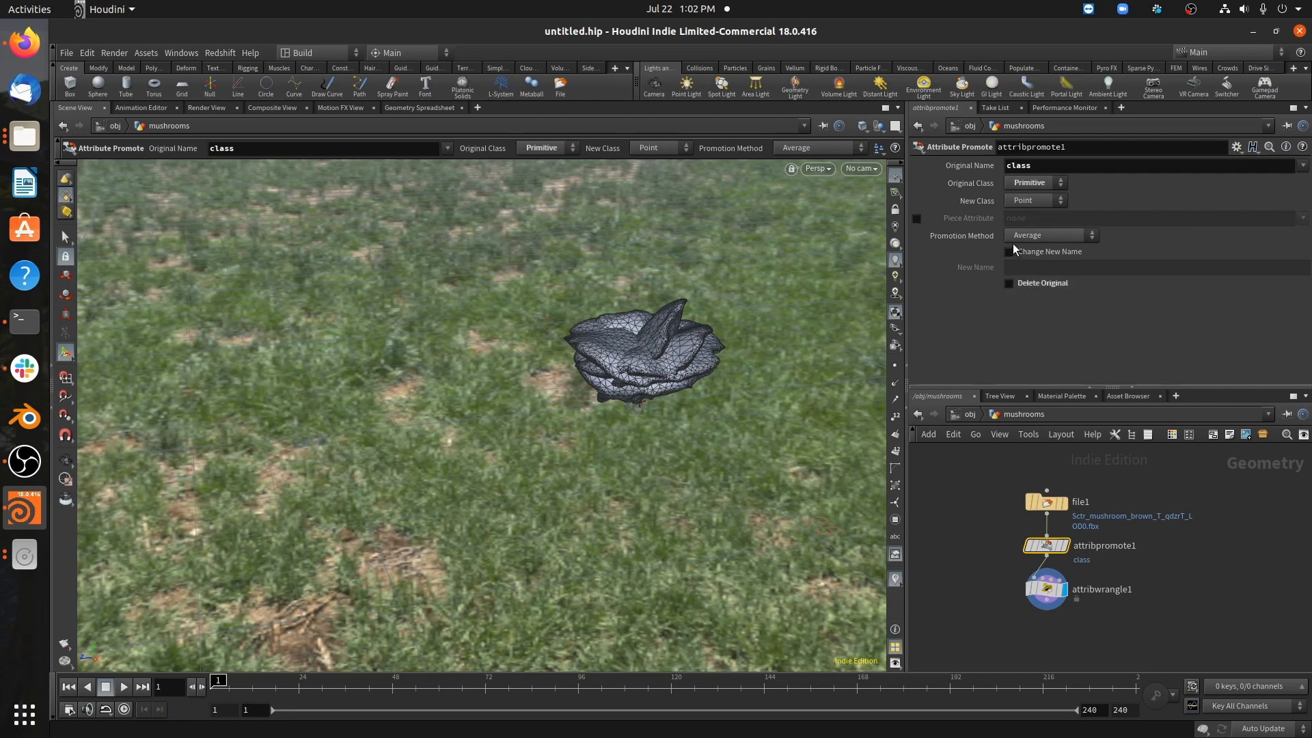
- Enable a new name for the promoted attribute and set it to offset
click(1010, 252)
click(1010, 269)
text(te)
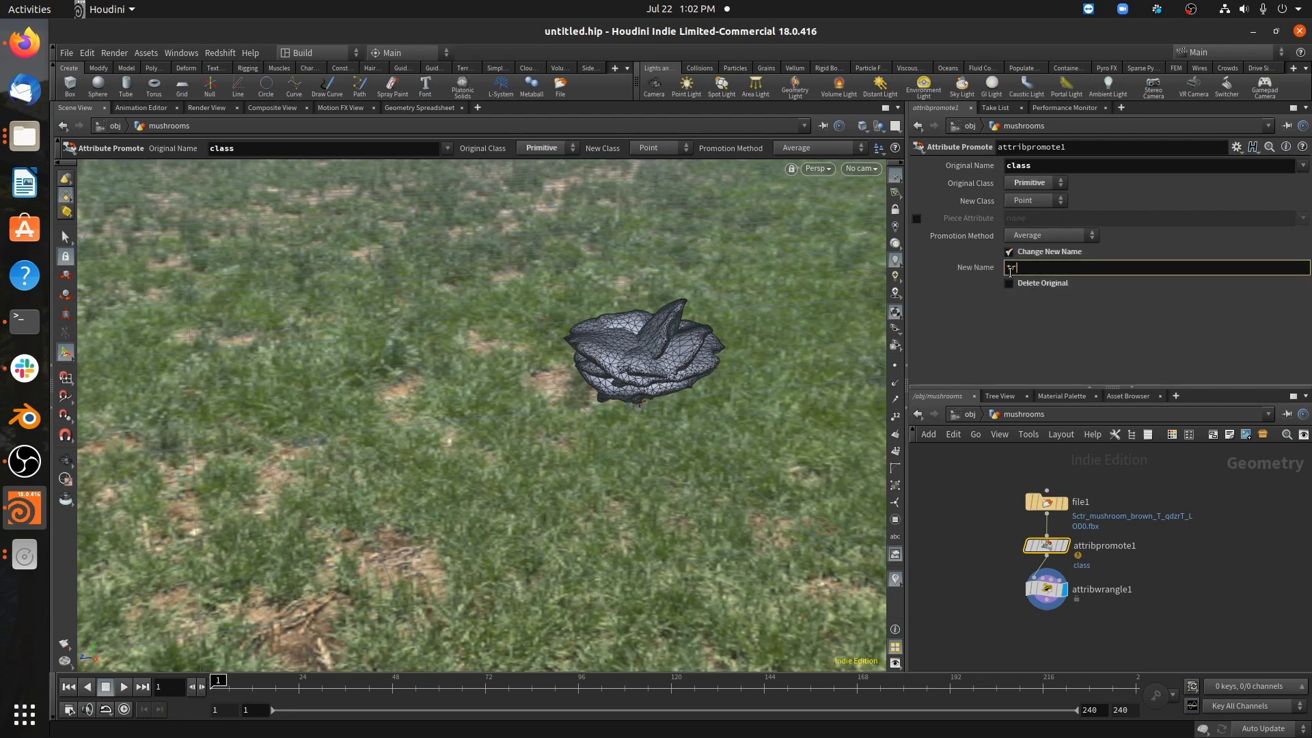
key(BackSpace)
text(ffset)
key(Return)
click(1032, 593)
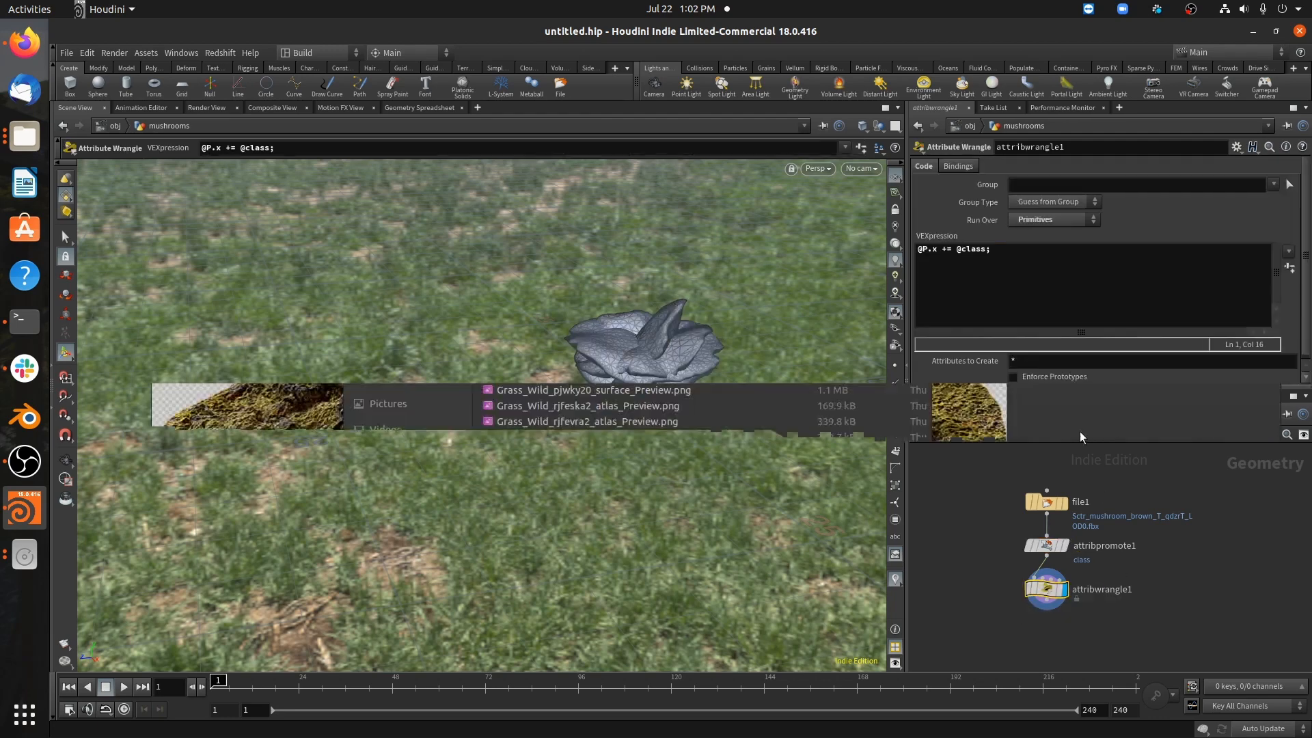
click(969, 252)
drag(969, 255, 984, 257)
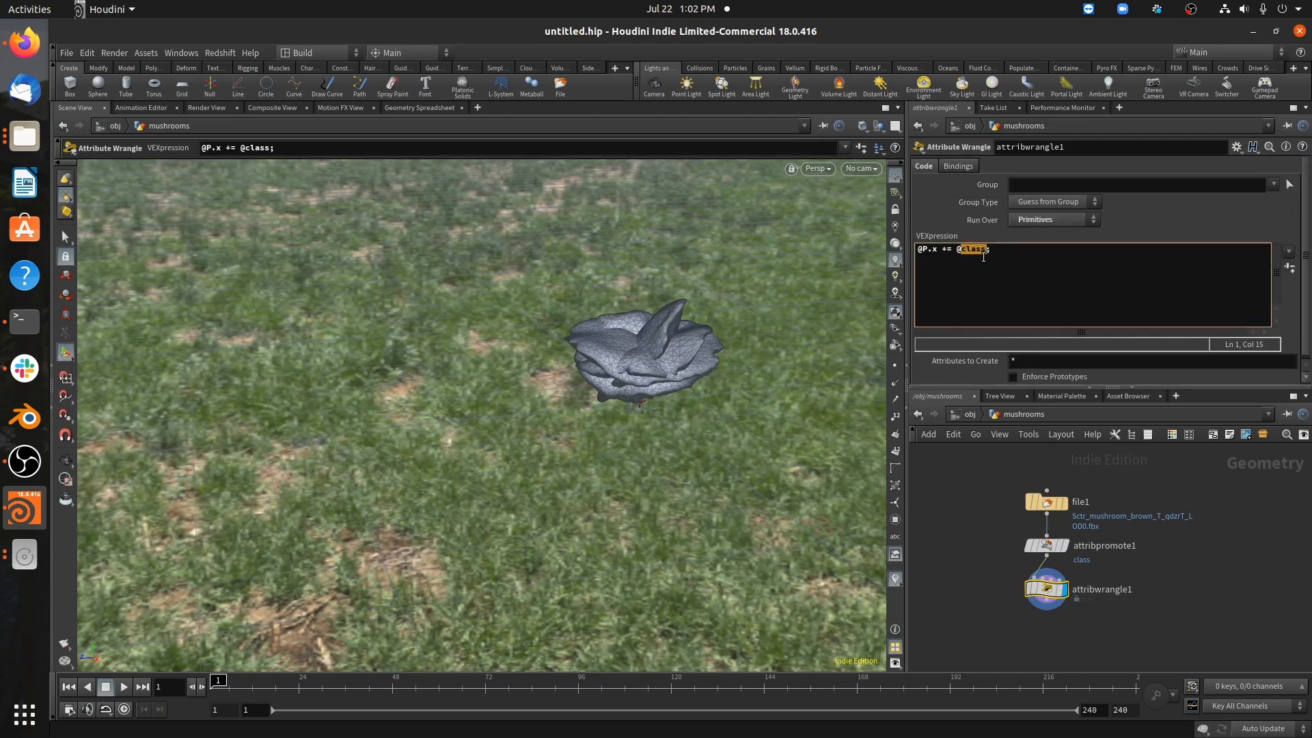
text(offset)
click(1086, 220)
click(1048, 260)
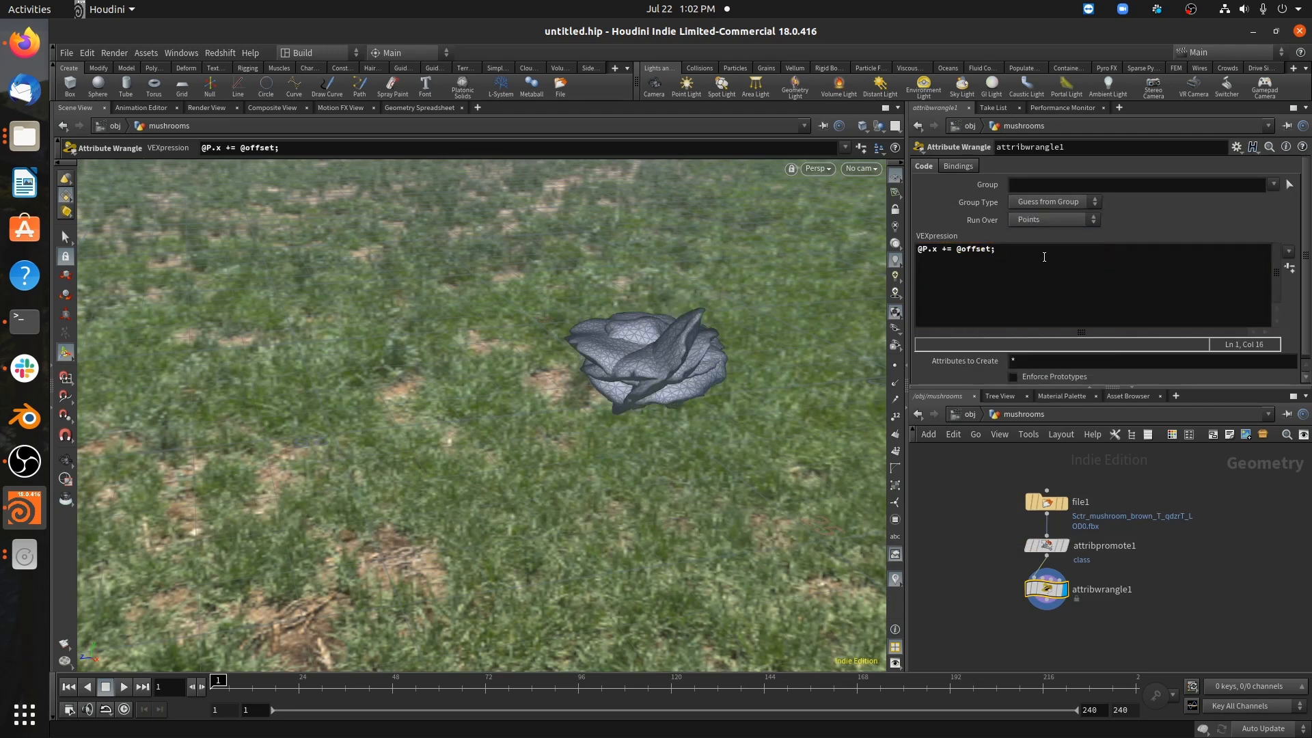
- Inspect the shifted mushrooms and check the Attribute Promote's offset values among the point attributes in the Geometry Spreadsheet
key(Escape)
drag(758, 315, 809, 336)
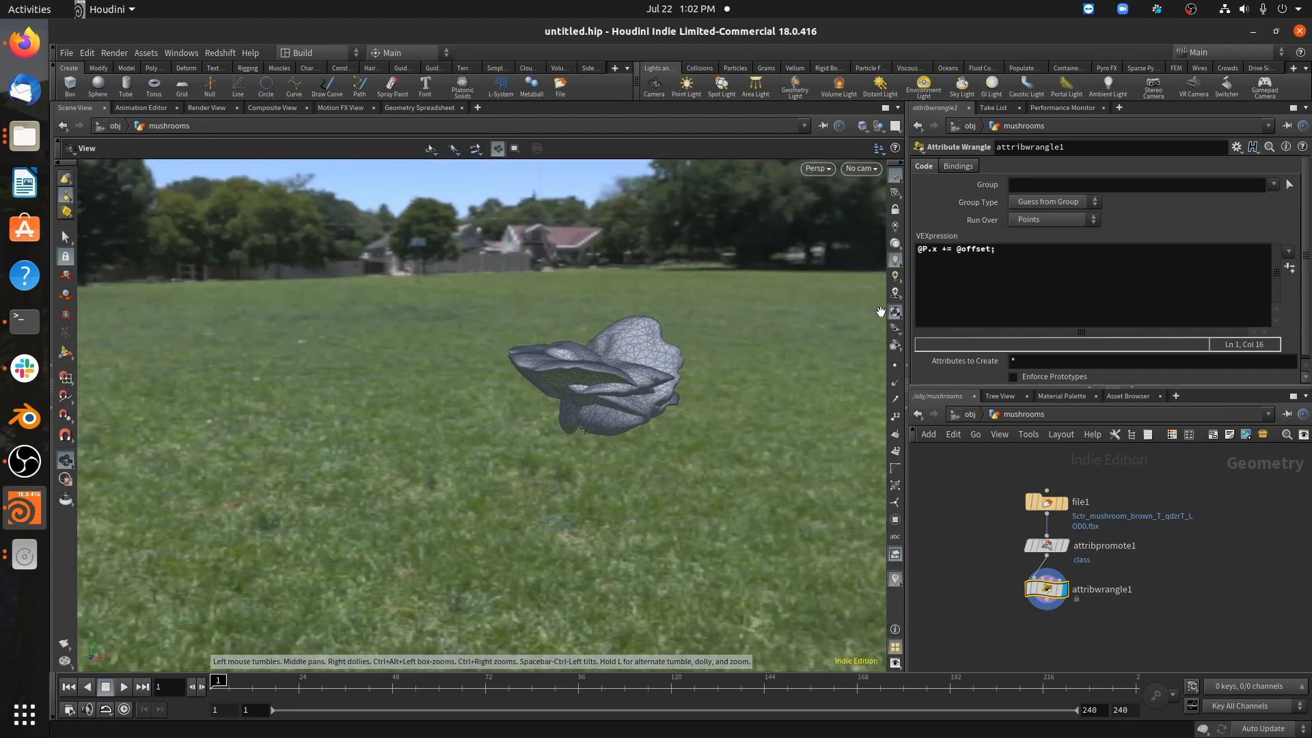
click(1046, 545)
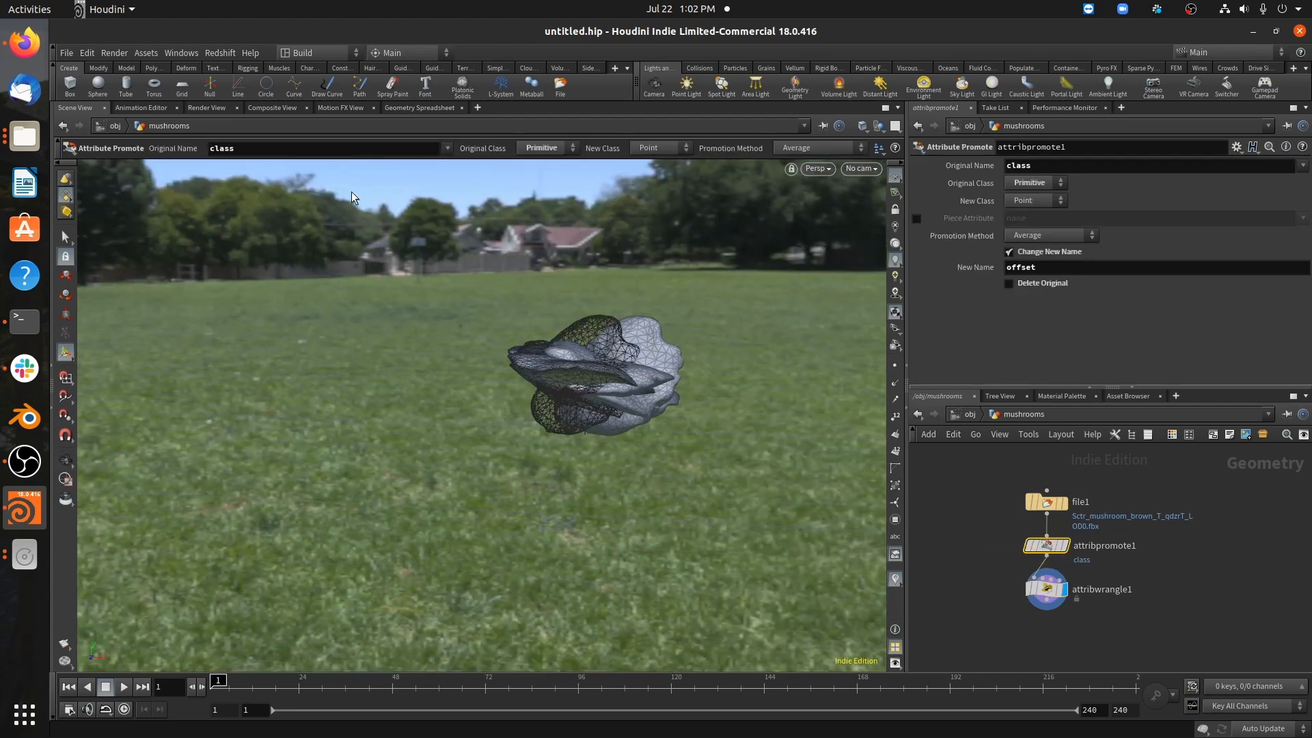
click(418, 108)
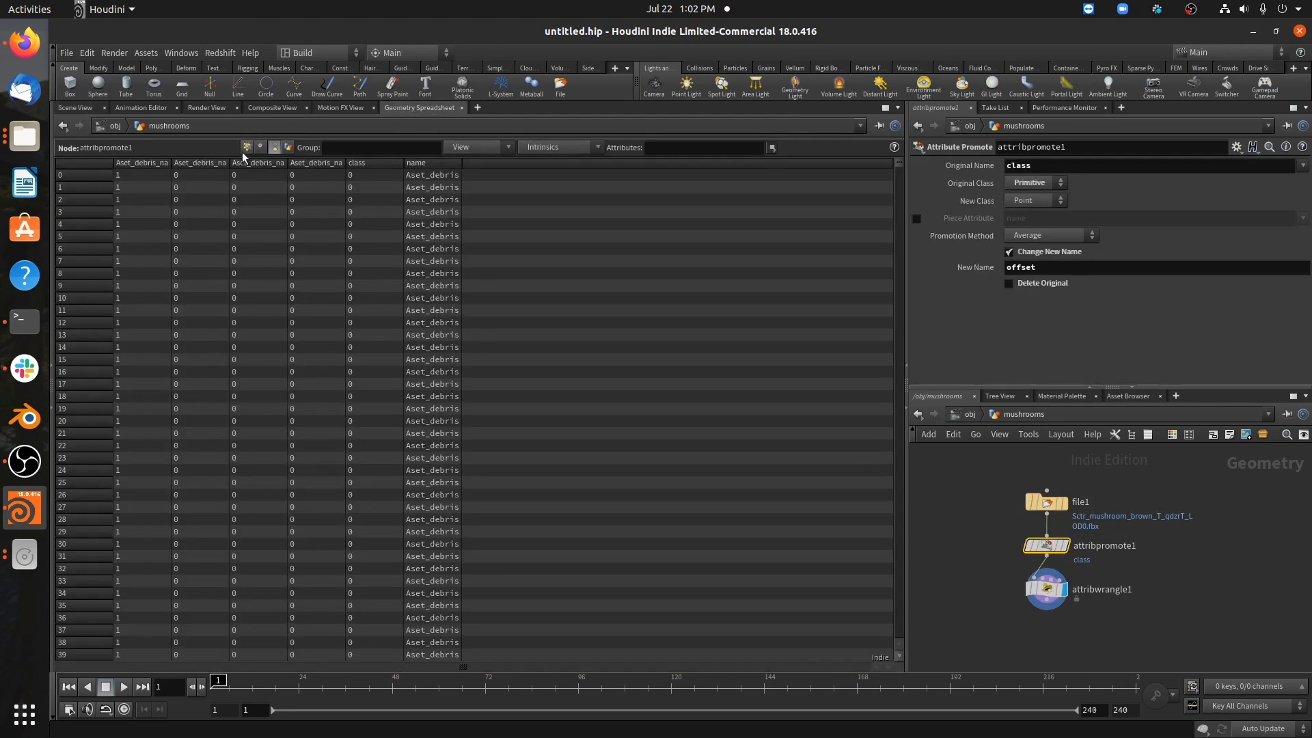
click(247, 147)
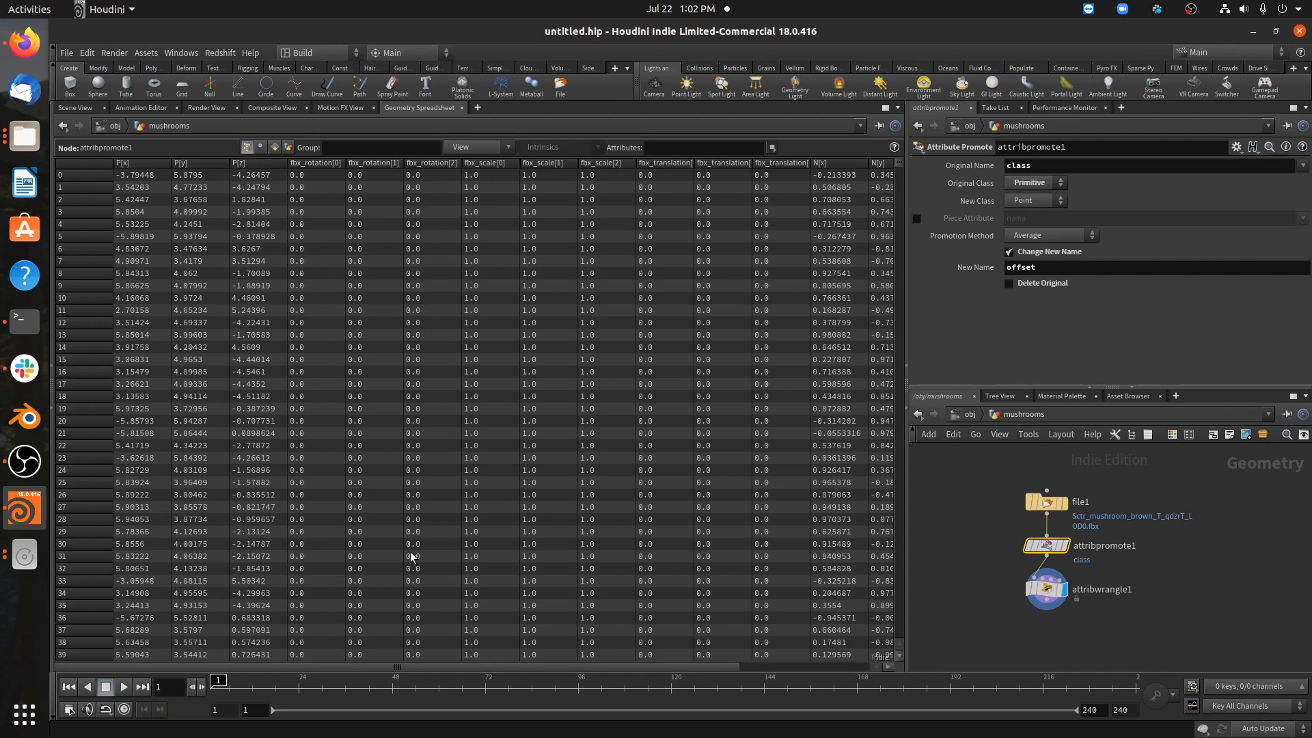
drag(228, 667, 509, 668)
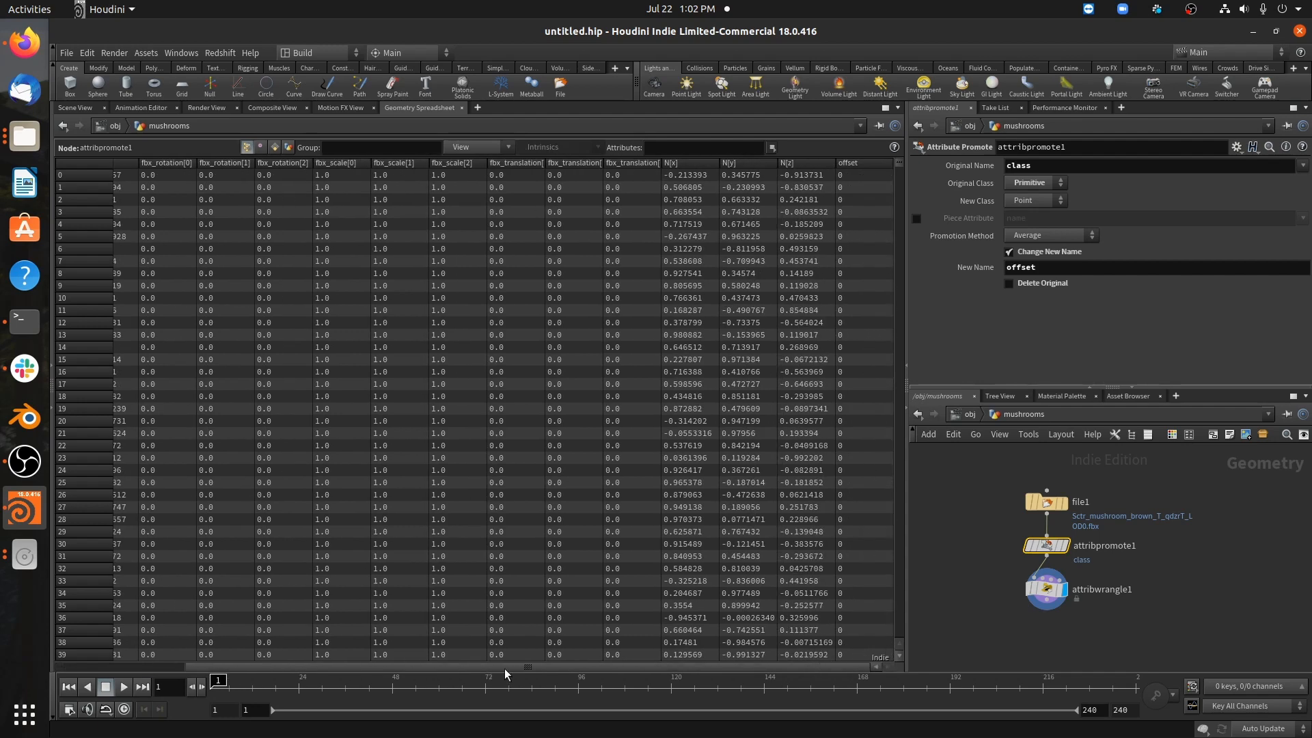
click(862, 160)
click(76, 109)
drag(462, 445, 486, 417)
key(Return)
click(1046, 589)
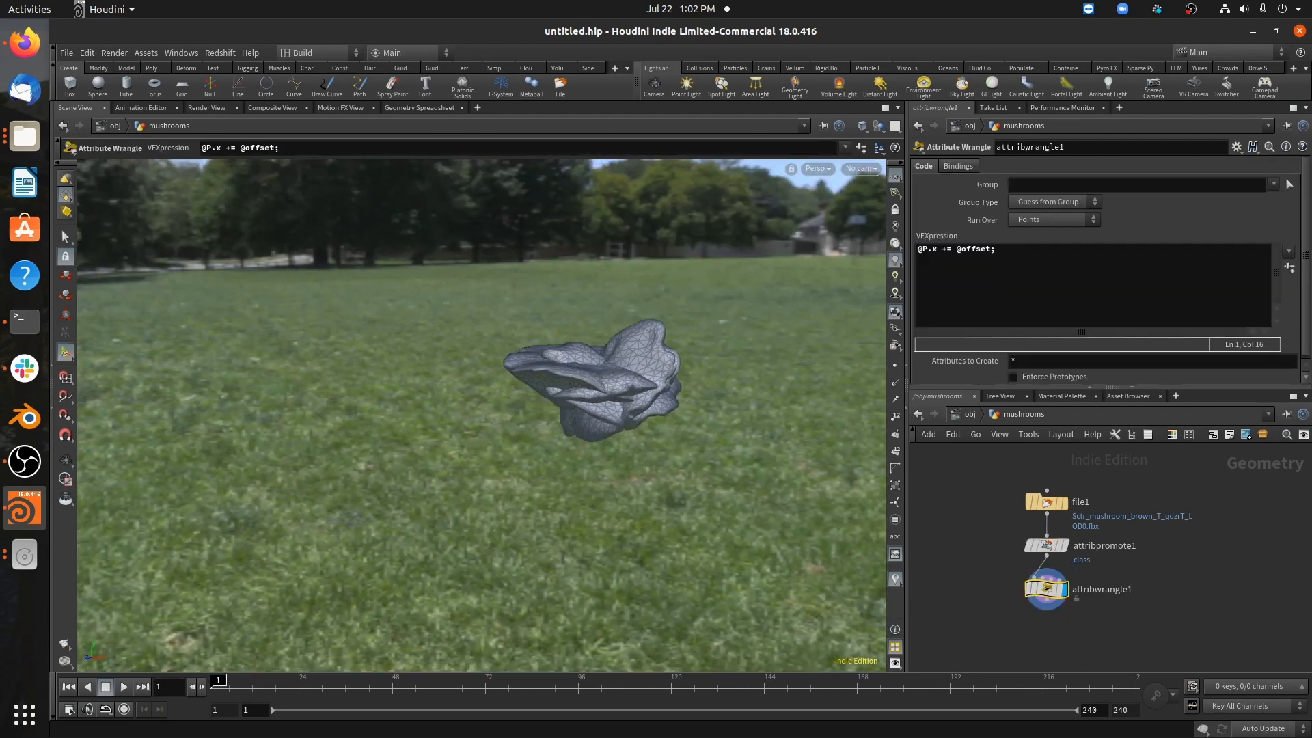
text(*10)
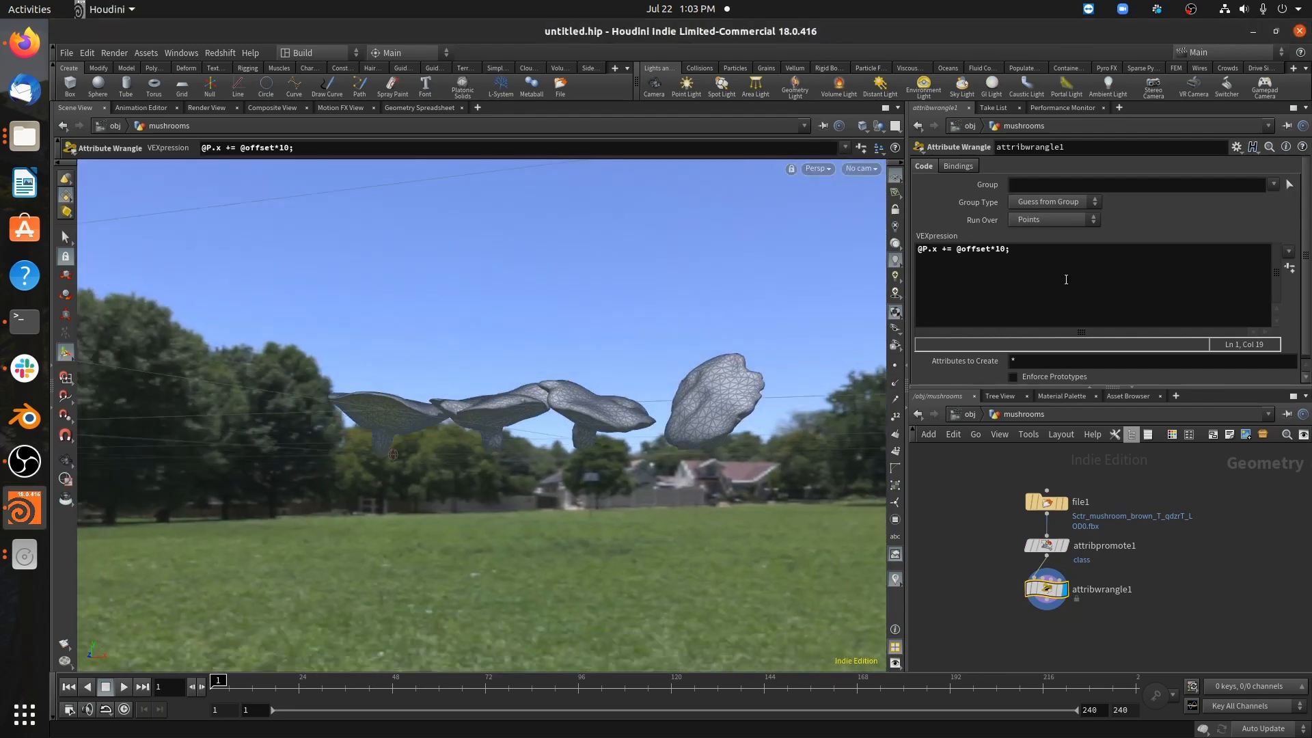
click(1000, 253)
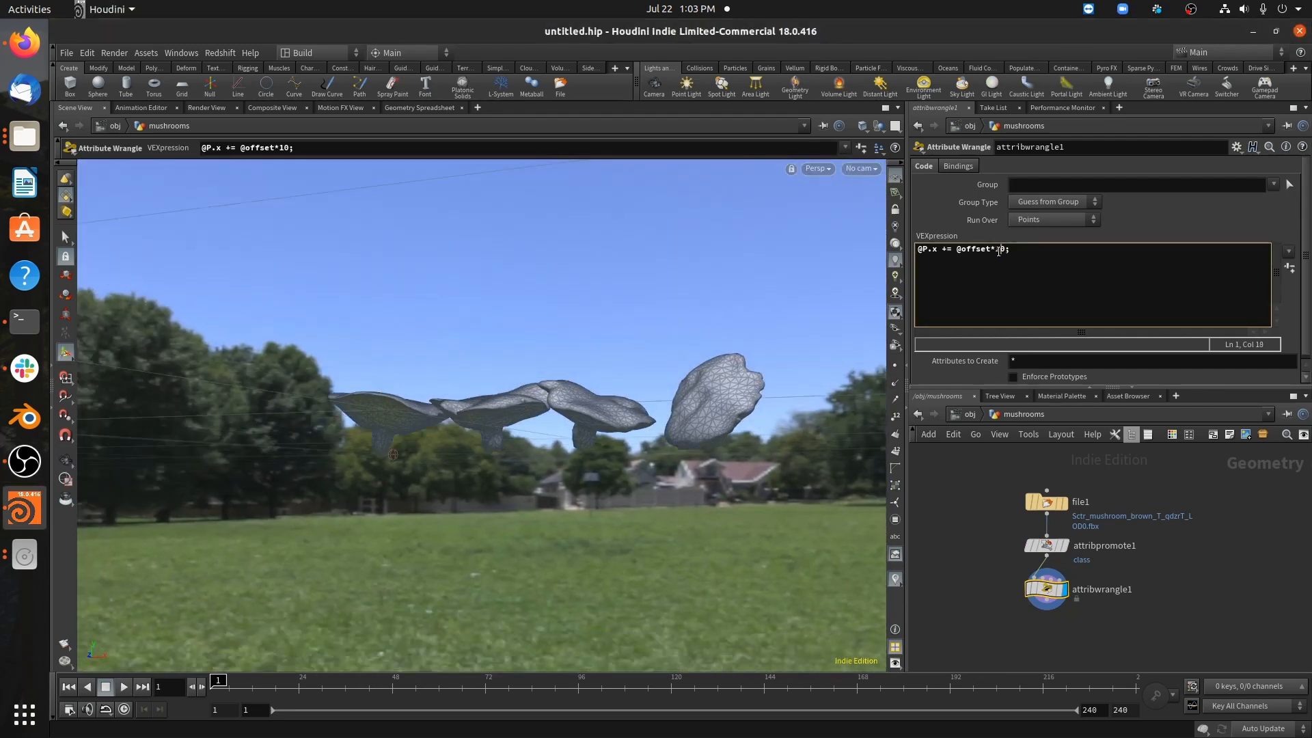
key(Delete)
text(5)
click(1122, 219)
alt+drag(606, 355, 768, 404)
alt+right_drag(768, 404, 601, 380)
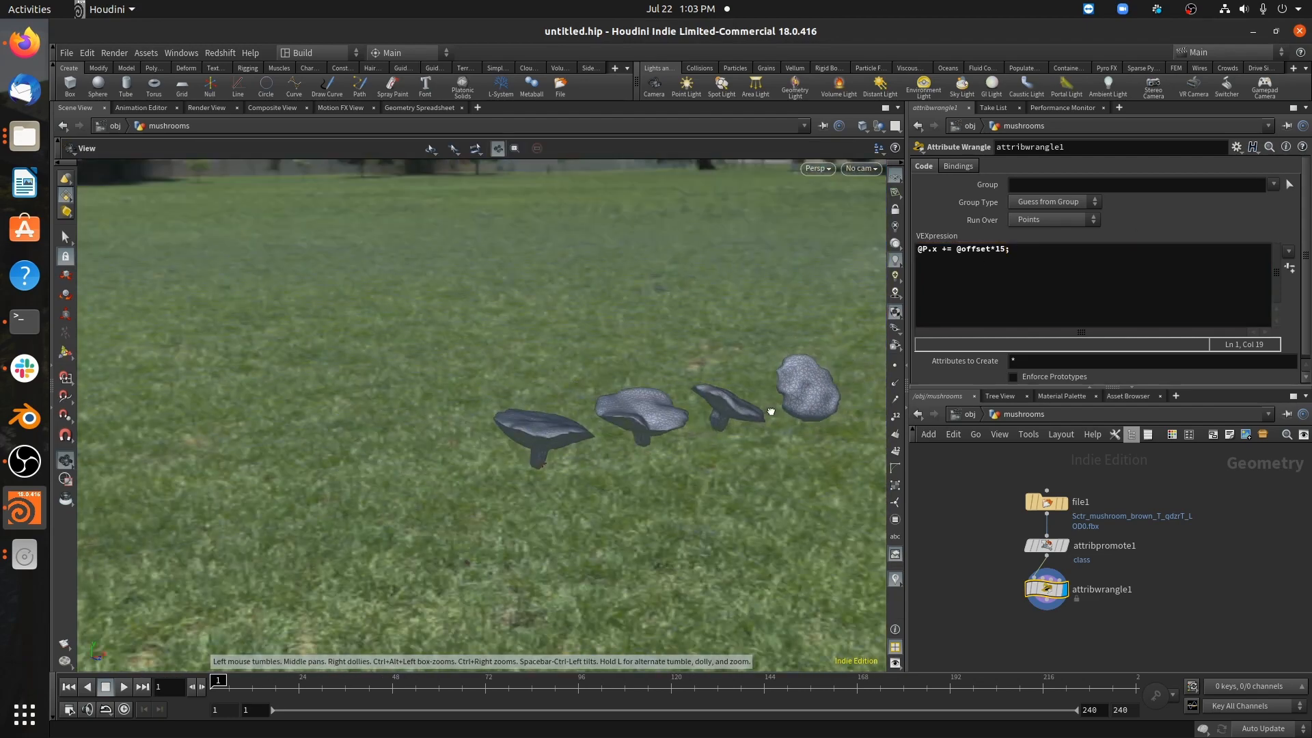
alt+drag(772, 412, 636, 381)
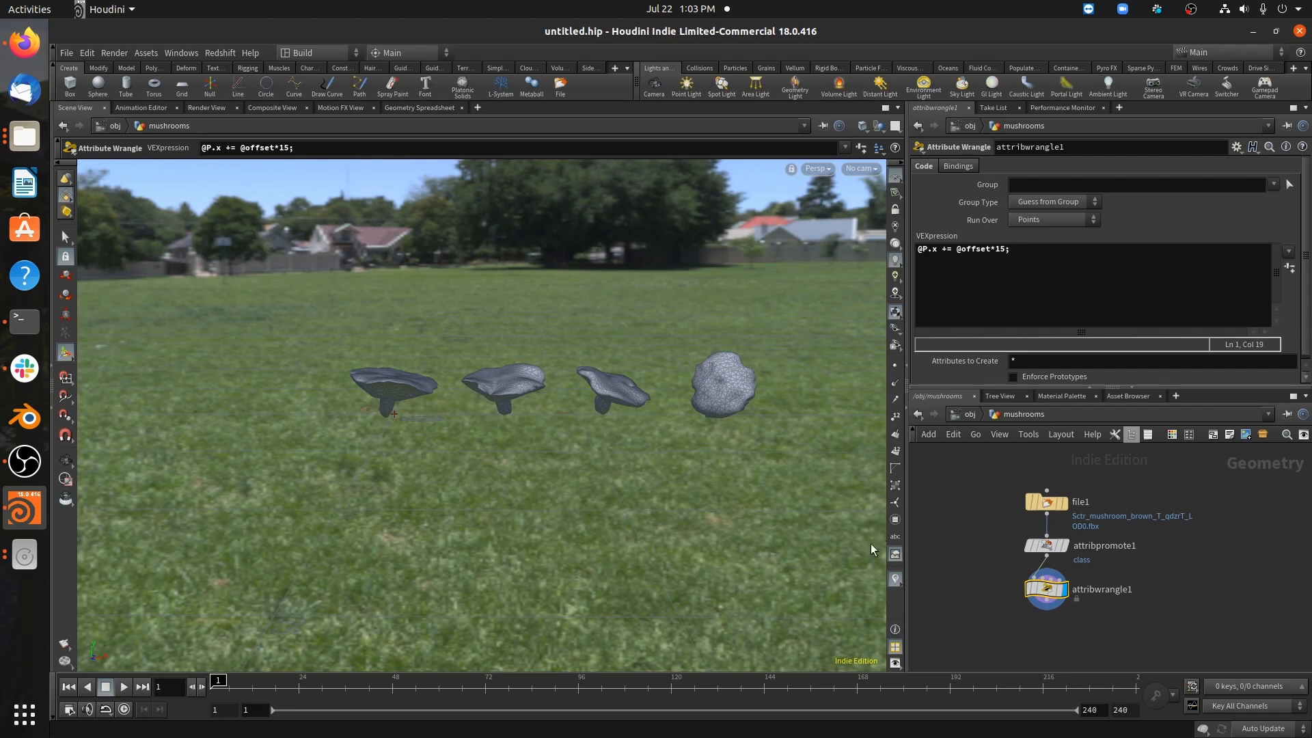
- Add a Material node below attribwrangle1, wire the wrangle's output into it and display its result
key(Tab)
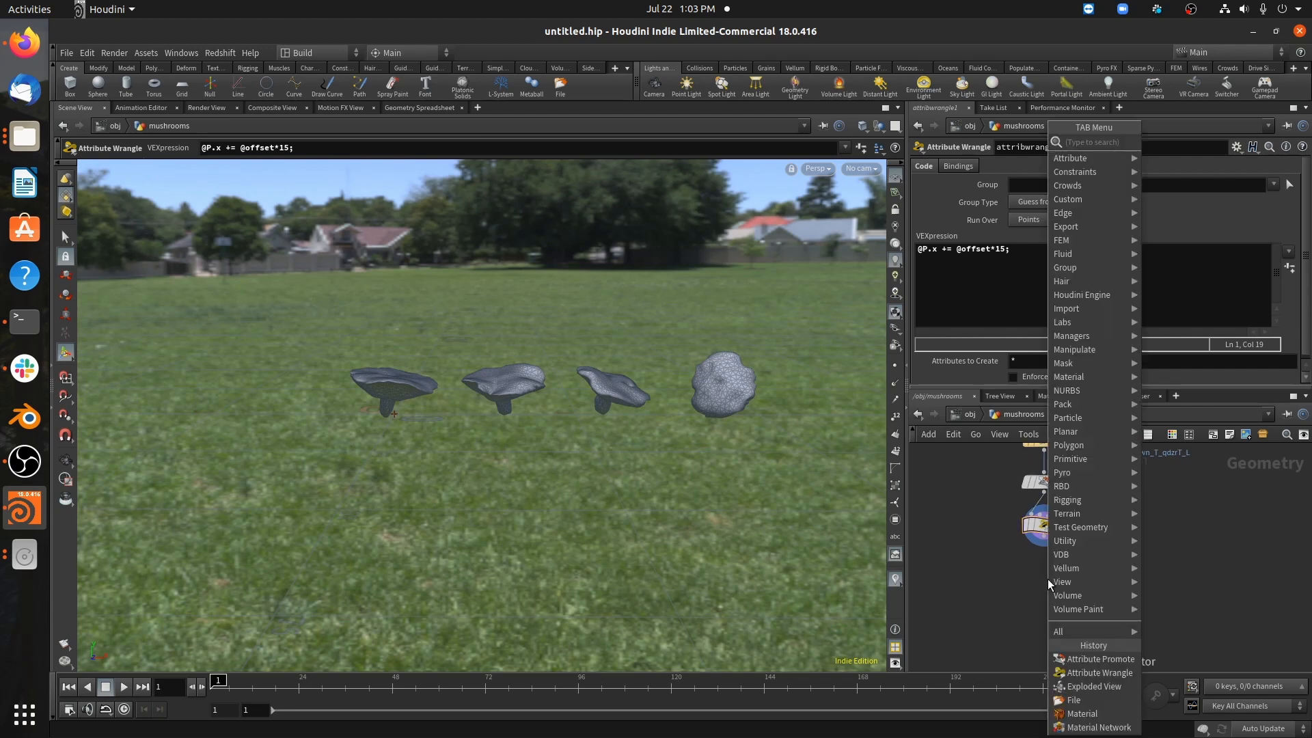
text(mater)
key(Return)
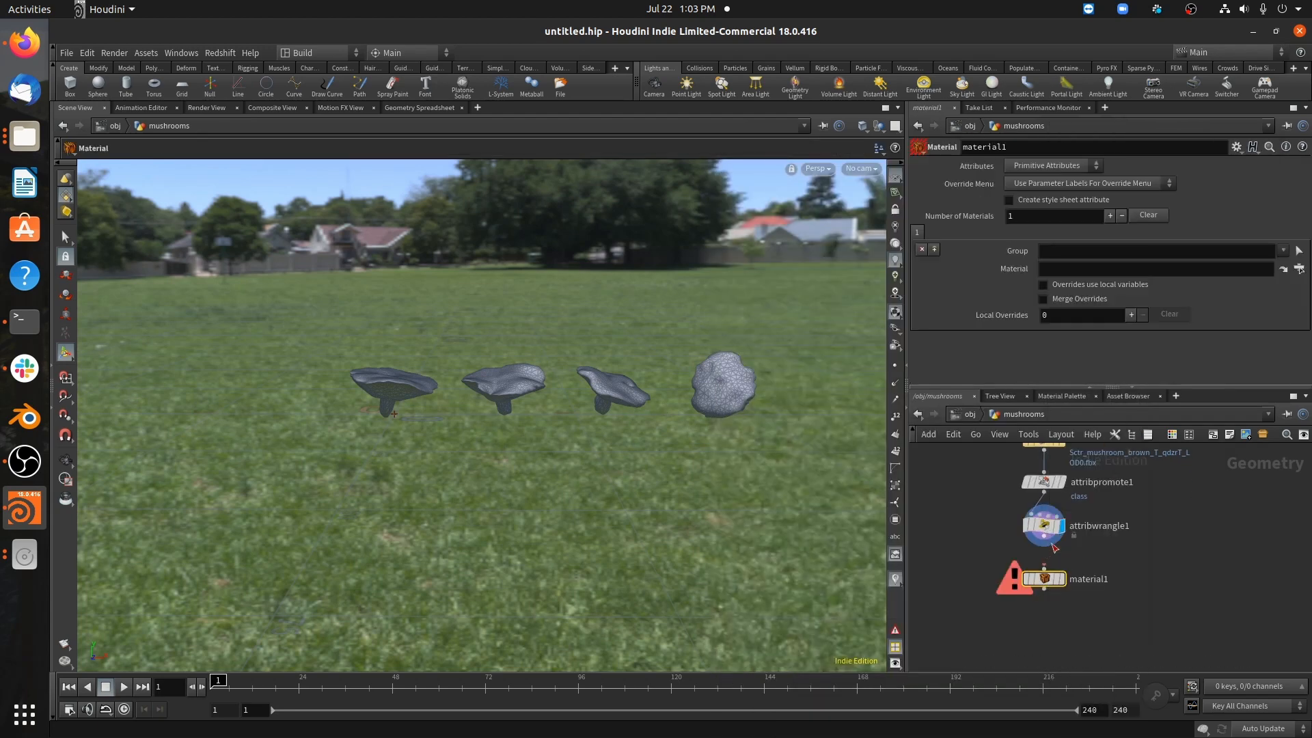
click(1046, 541)
click(1044, 572)
- Place a Material Network node beside material1 in the mushrooms geometry network
key(Tab)
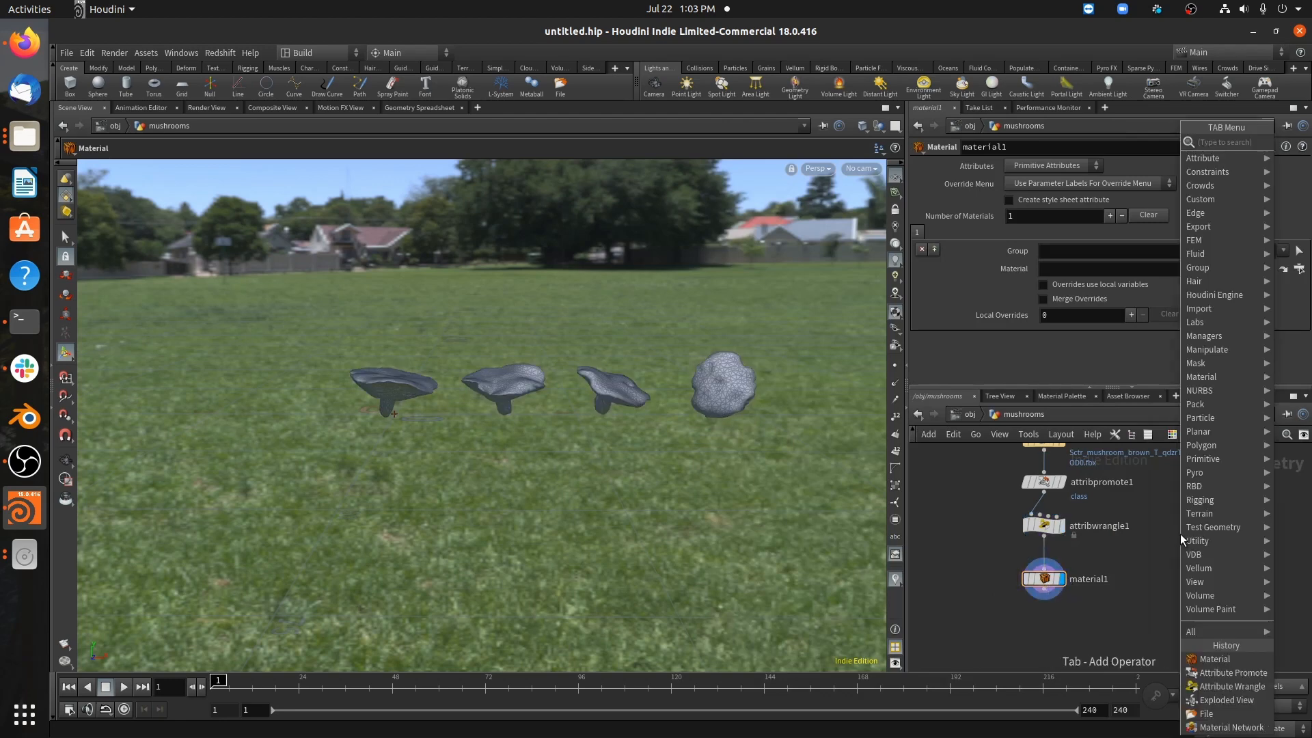
text(mater)
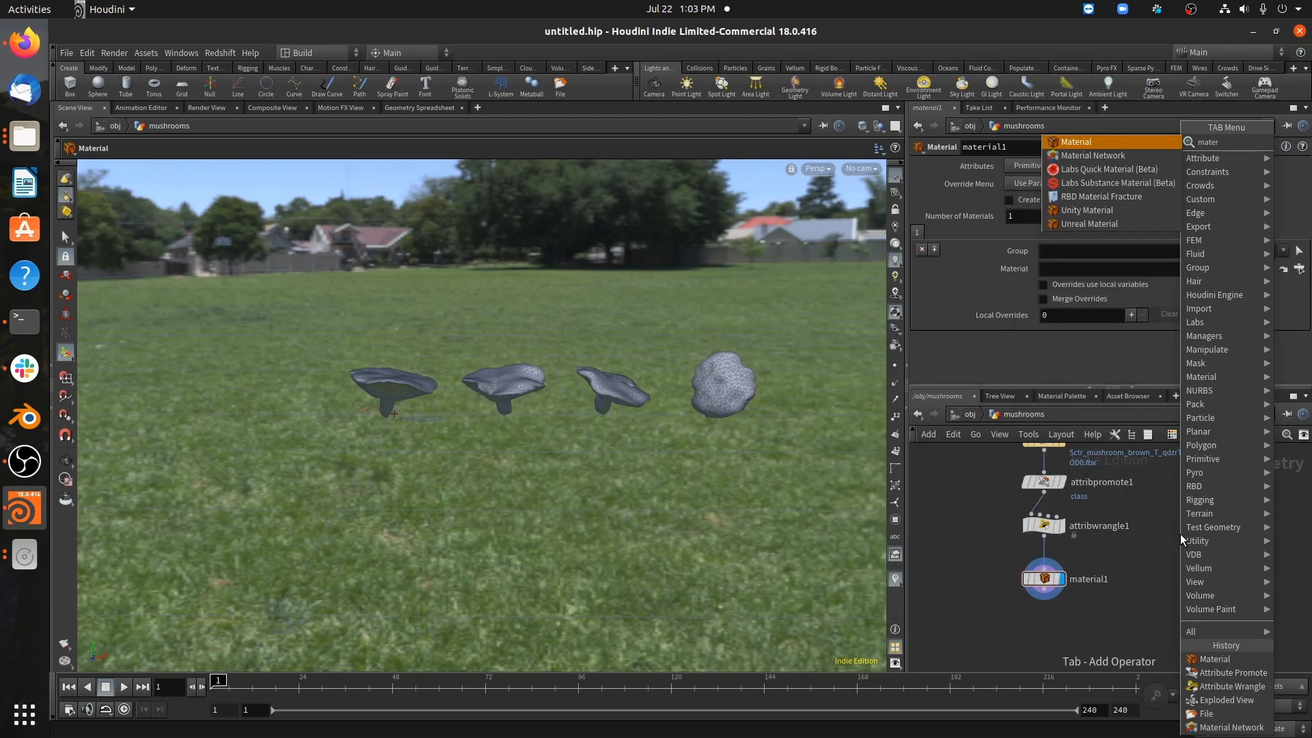
key(Down)
key(Return)
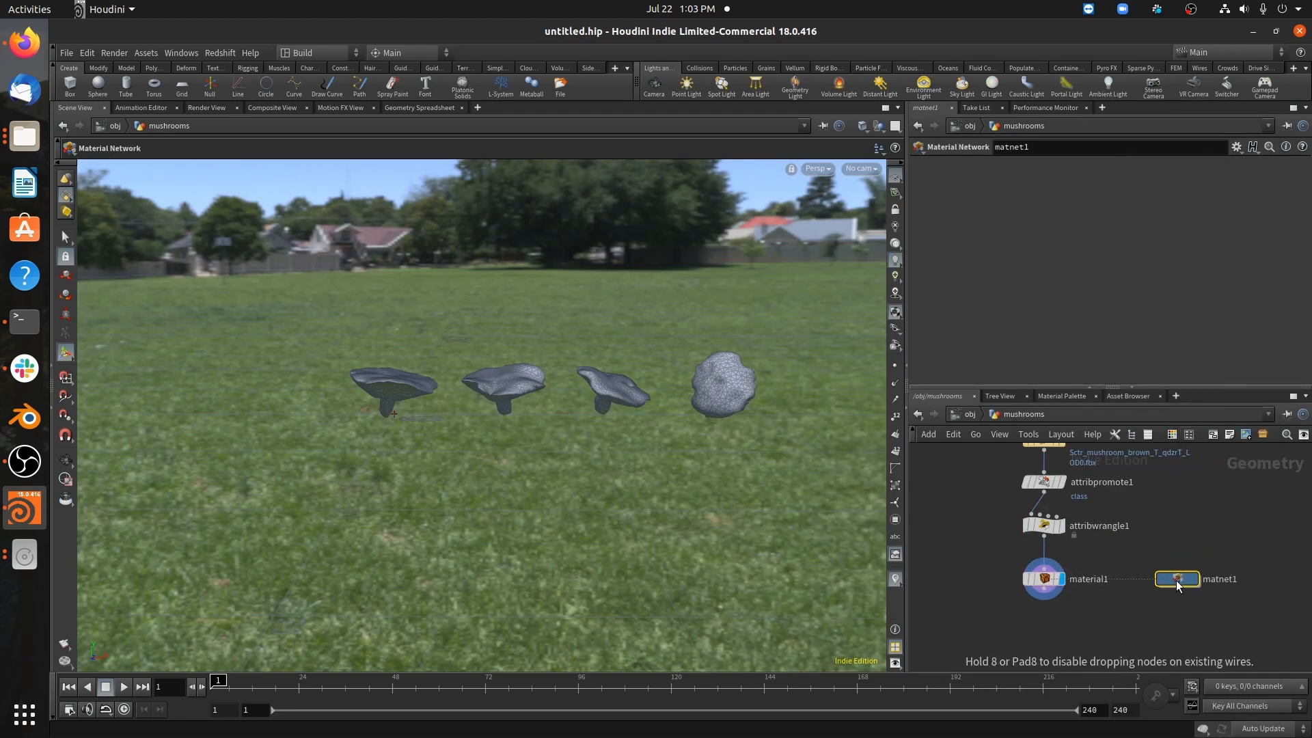
click(1165, 586)
- Enter matnet1 and add an RS Material Builder node
double_click(1165, 586)
key(Tab)
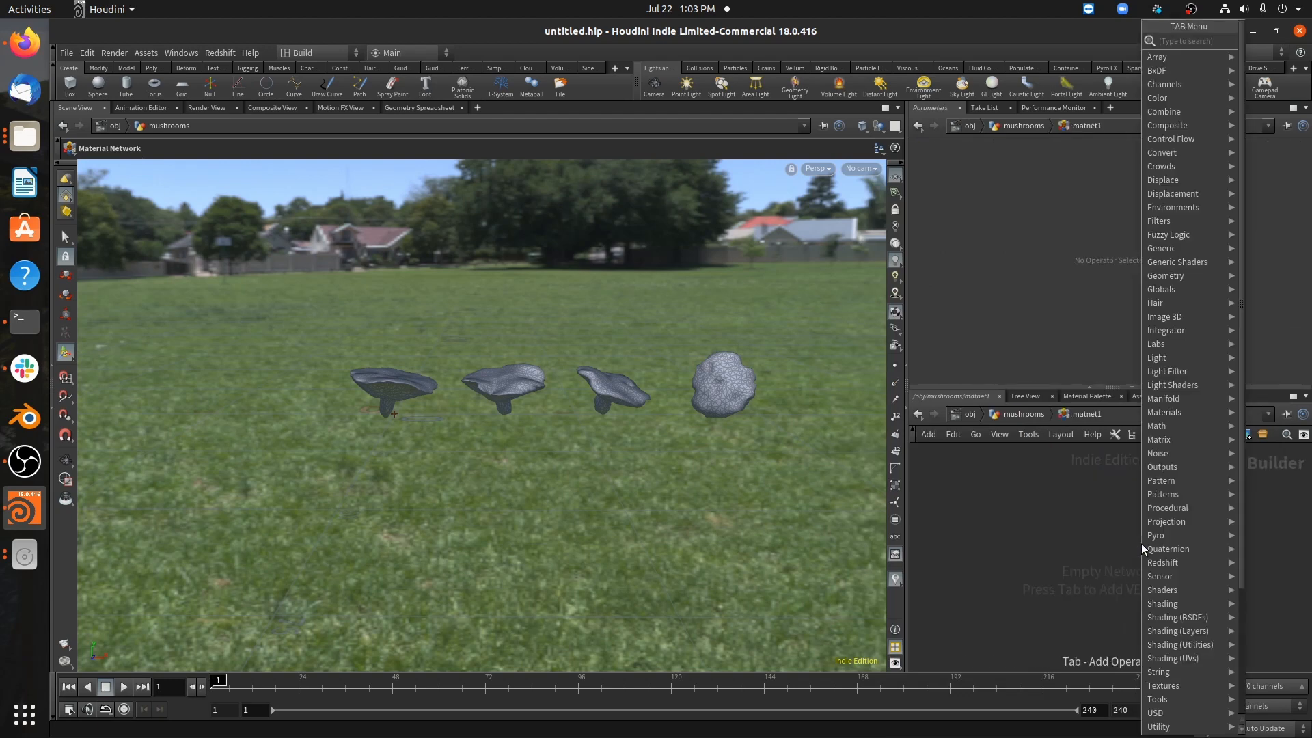
text(rsbu)
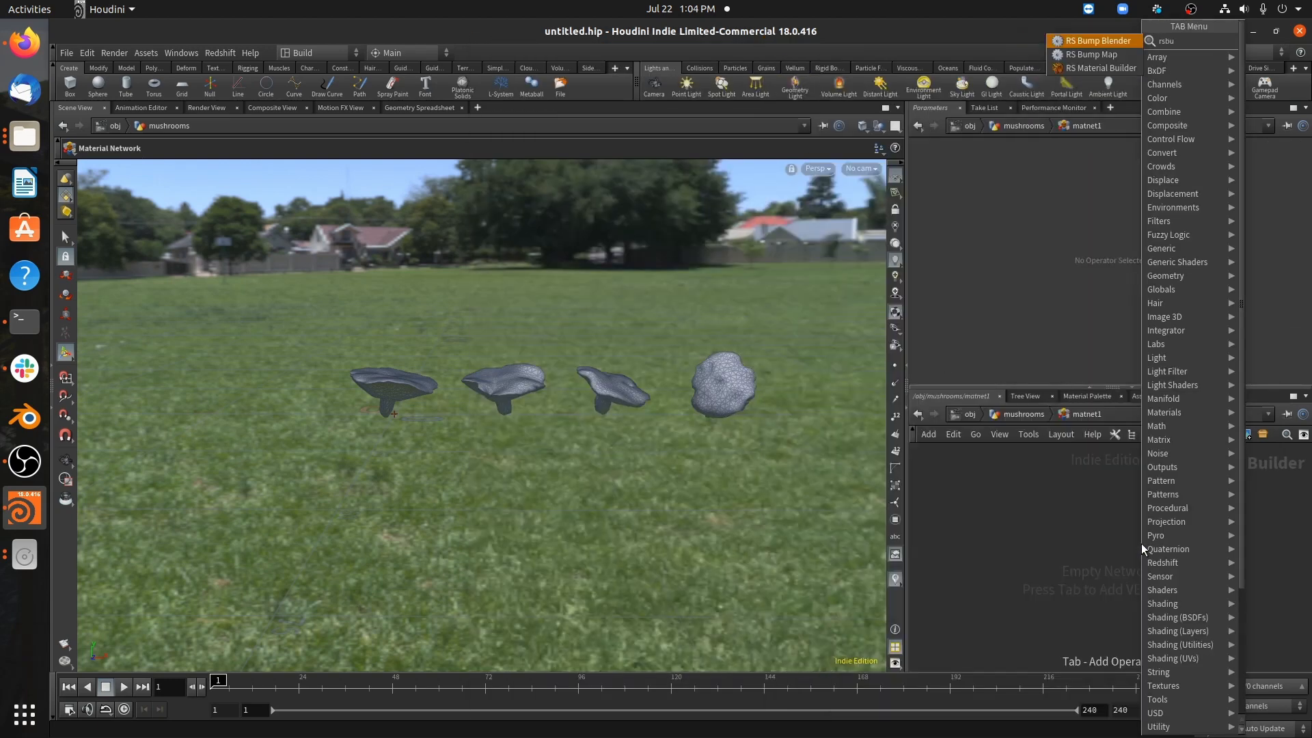
key(Down)
key(Down)
key(Return)
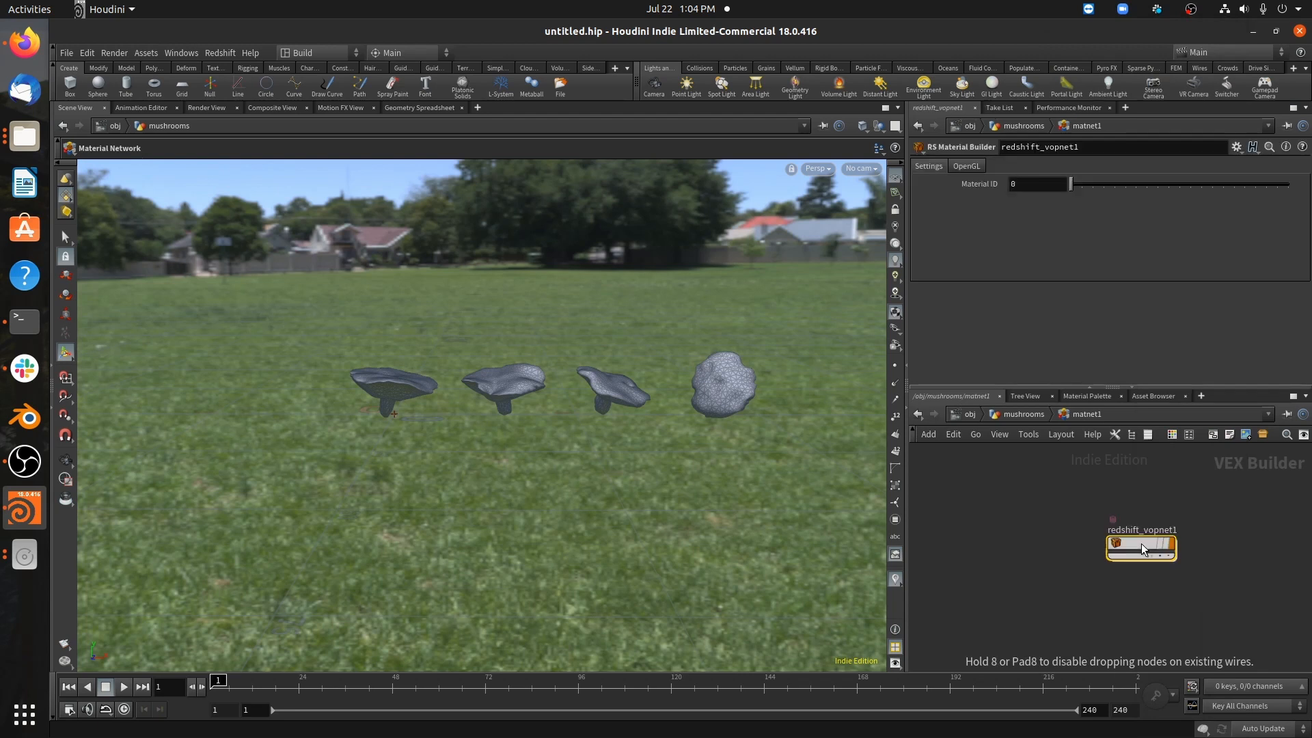
click(1097, 518)
- Rename the RS Material Builder in matnet1 as mushroom
double_click(1097, 521)
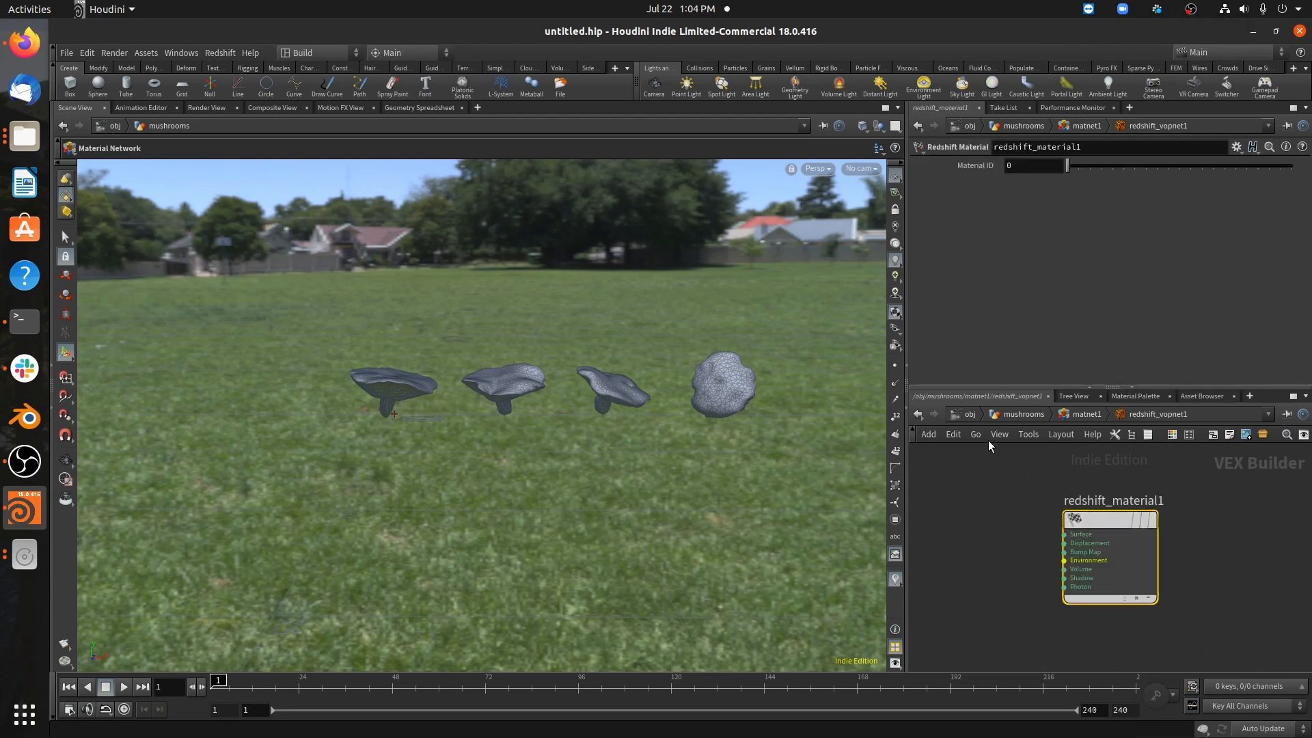
click(1086, 414)
double_click(1060, 509)
text(shift_vopnet1)
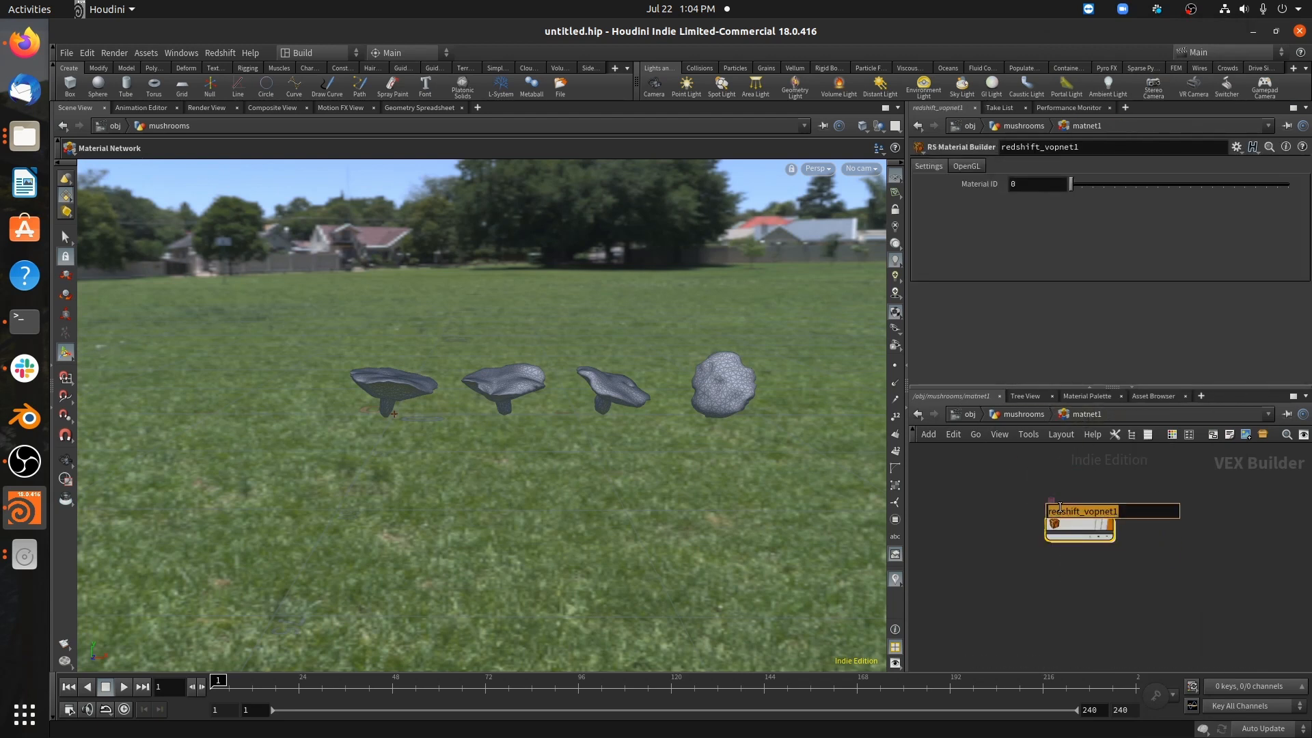
text(r)
key(BackSpace)
key(BackSpace)
text(mus)
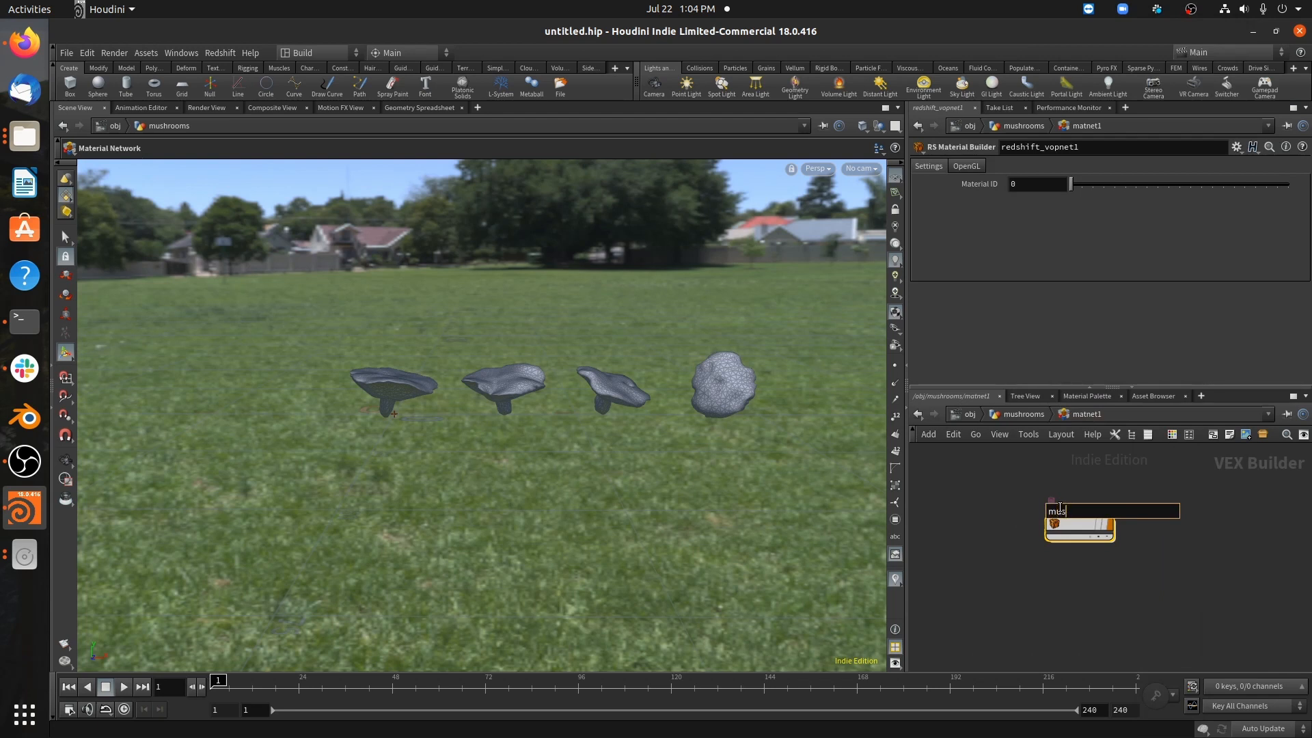
text(hroom)
key(Return)
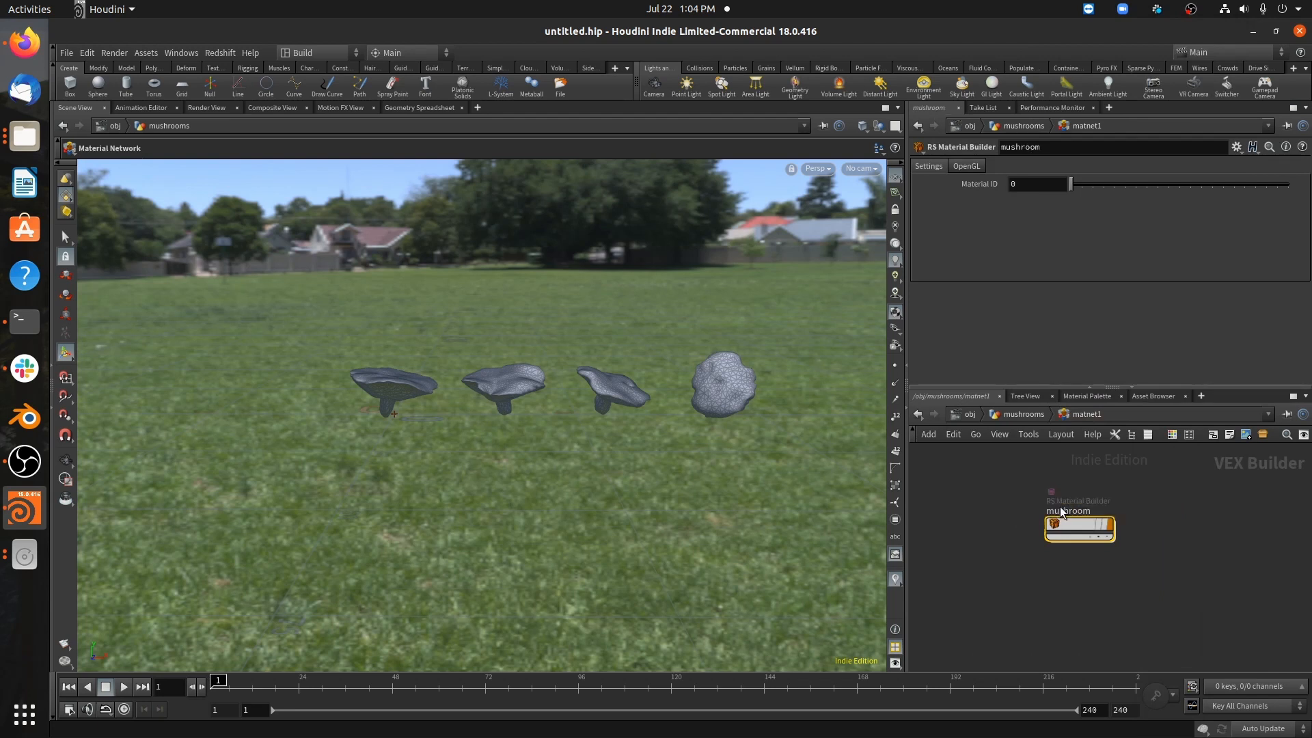
- Inside the mushroom builder, add an RS Material node and connect its output to the Surface input of redshift_material1
key(Return)
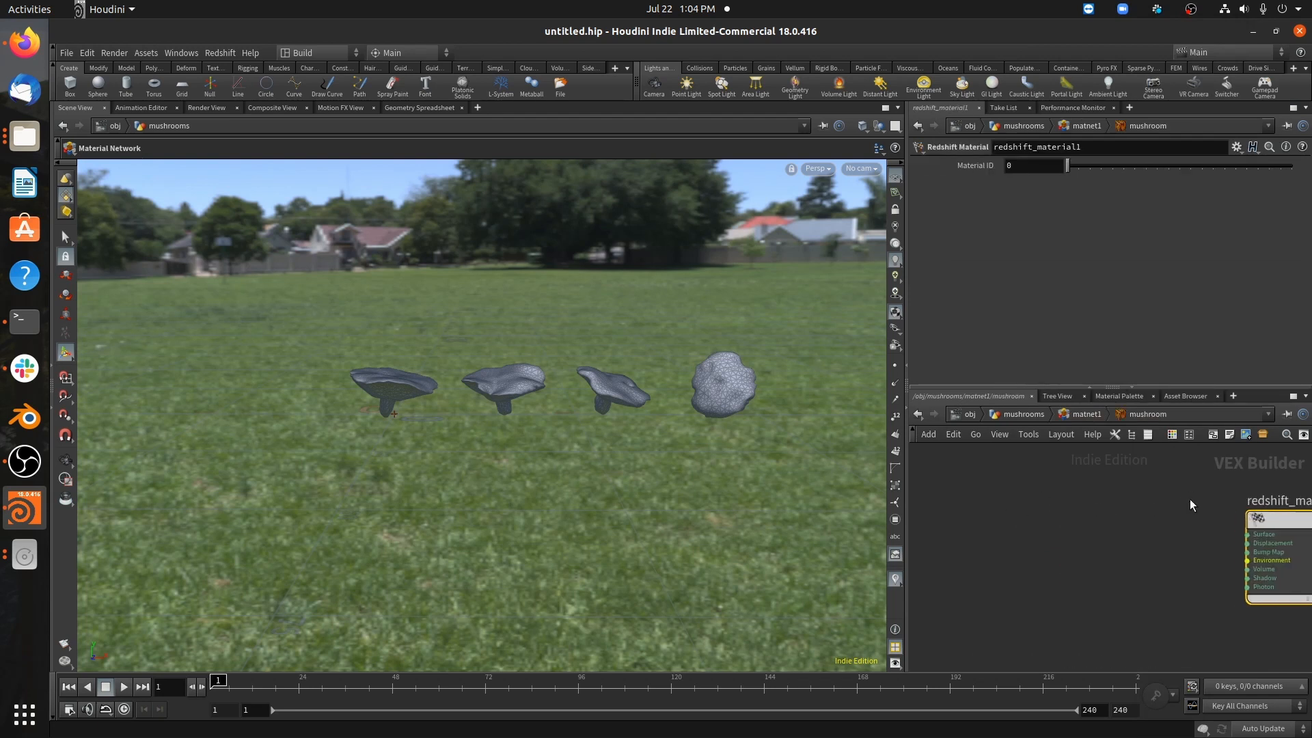
key(Tab)
text(rs)
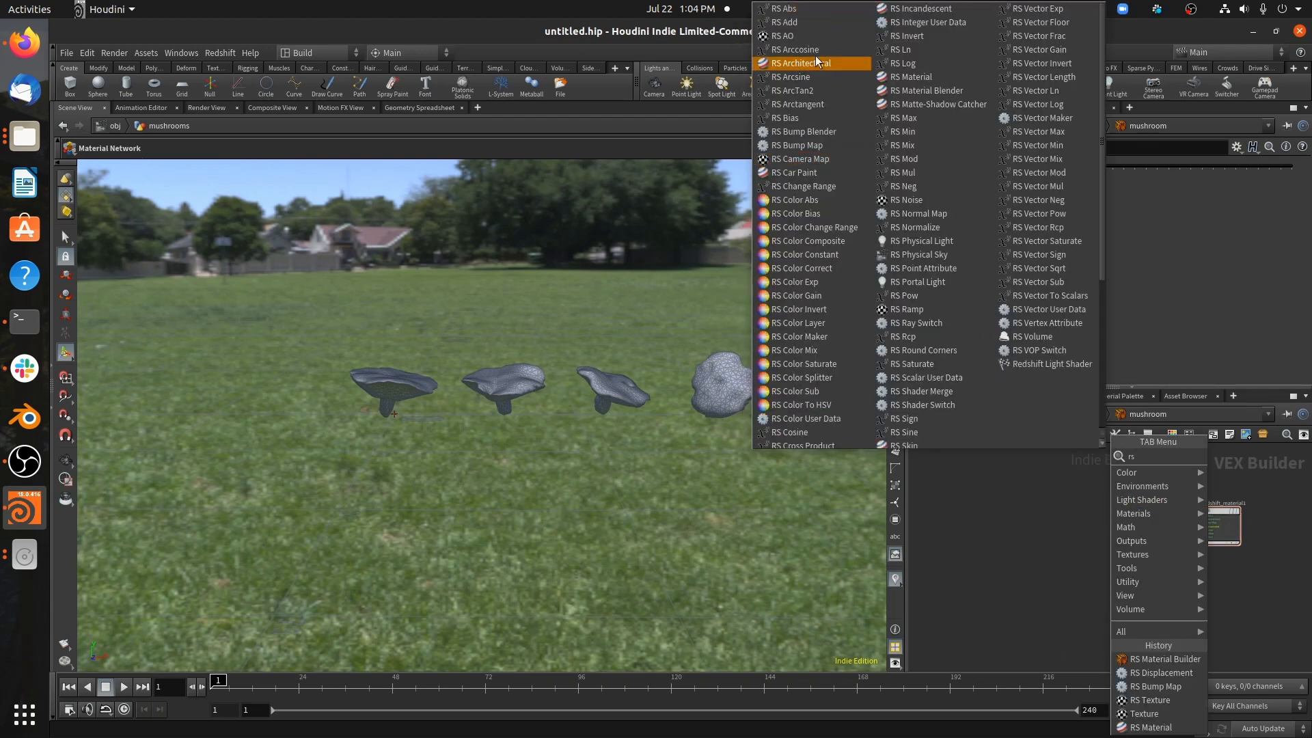
click(917, 77)
click(1097, 520)
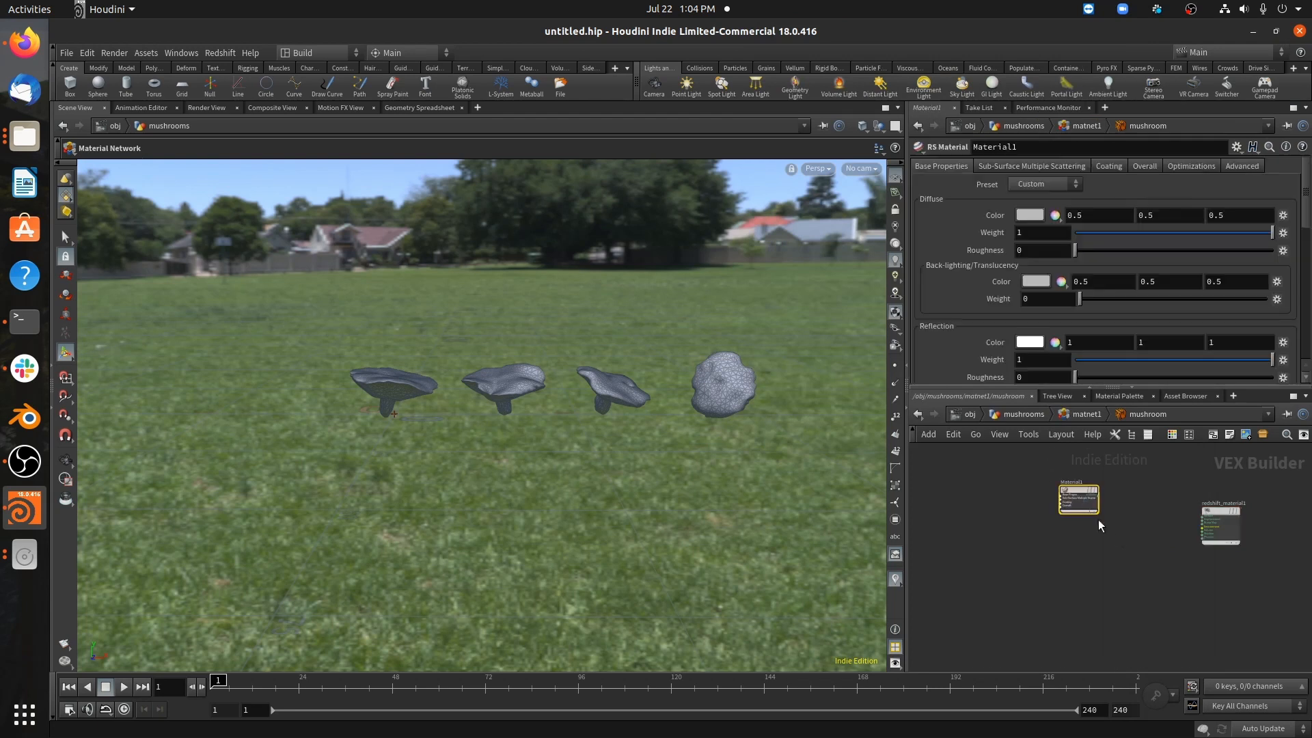
scroll(1087, 505, up, 3)
click(1093, 530)
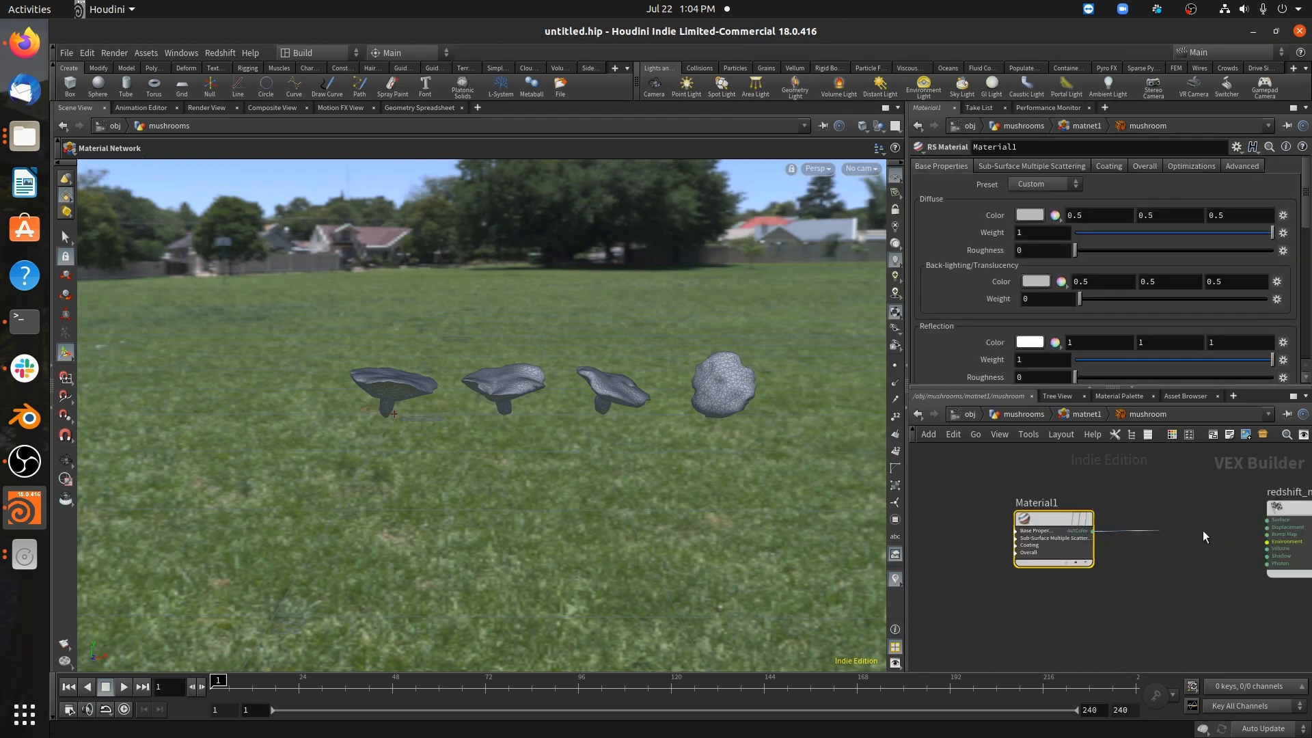
click(1270, 519)
drag(1038, 520, 1057, 509)
middle_drag(964, 503, 1085, 502)
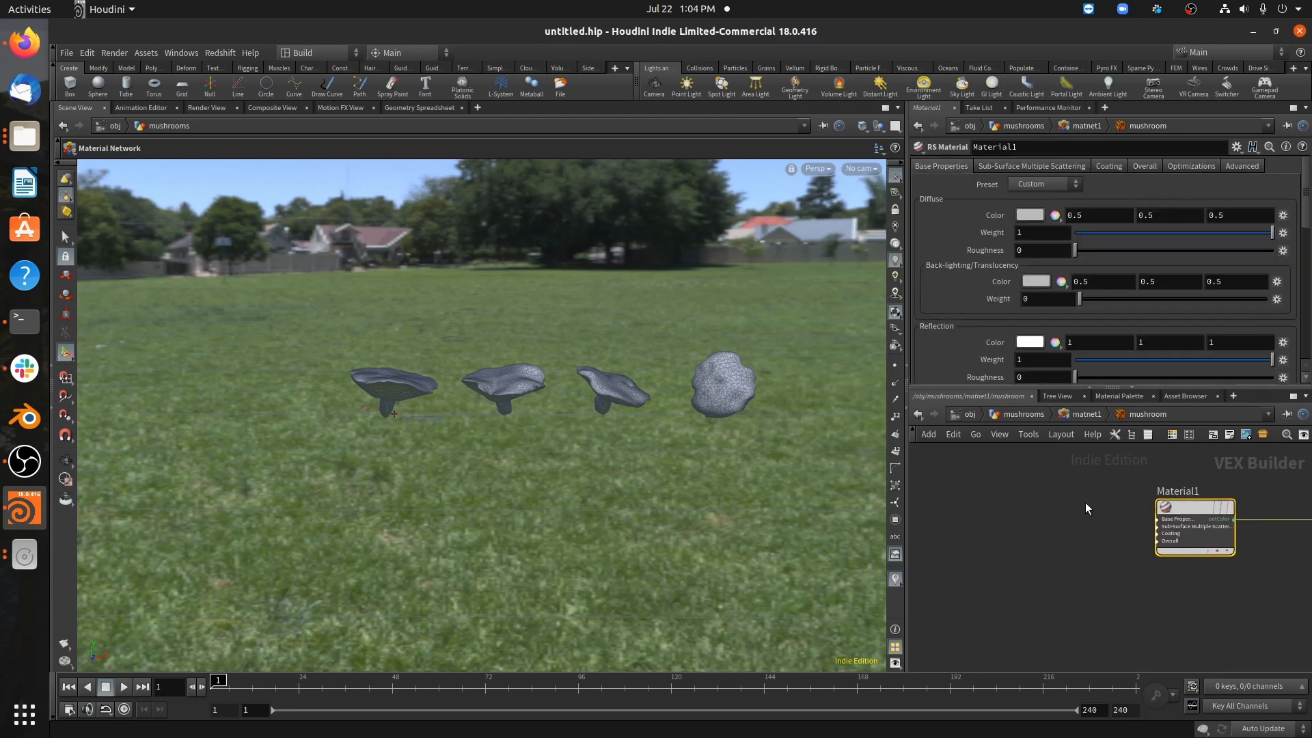
- Add an RS Texture node in front of the RS Material node
click(1020, 514)
key(Tab)
text(rste)
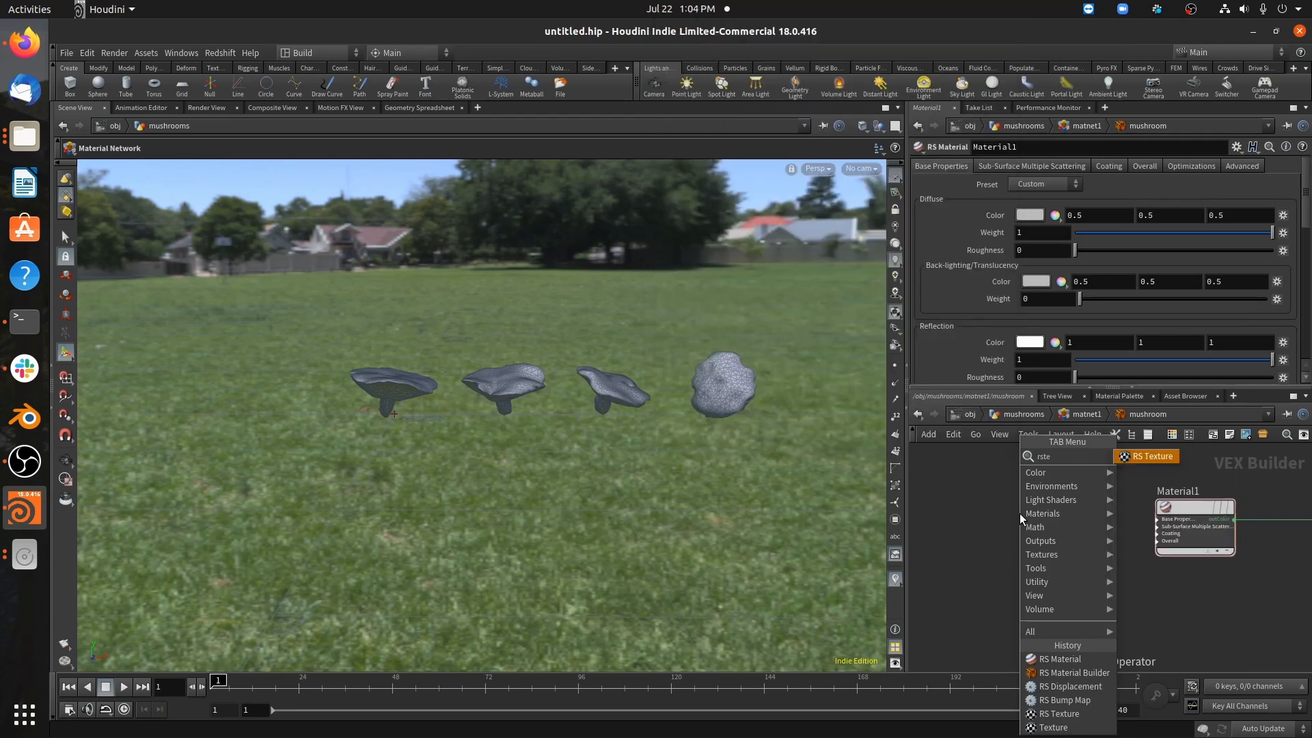
key(Return)
click(1020, 514)
- Load Sctr_mushroom_brown_T_qdzrT_8K_Albedo.jpg as the image of the RS Texture node
click(1267, 198)
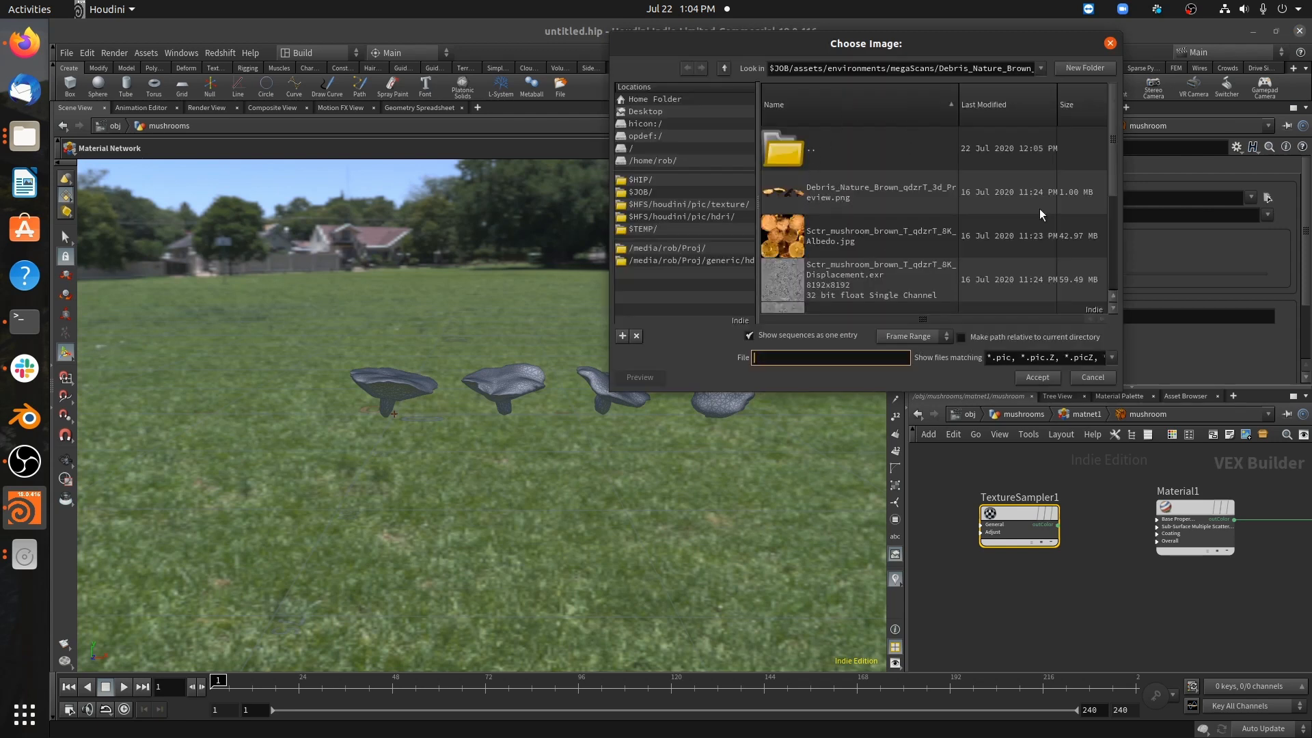
drag(1114, 154, 1111, 202)
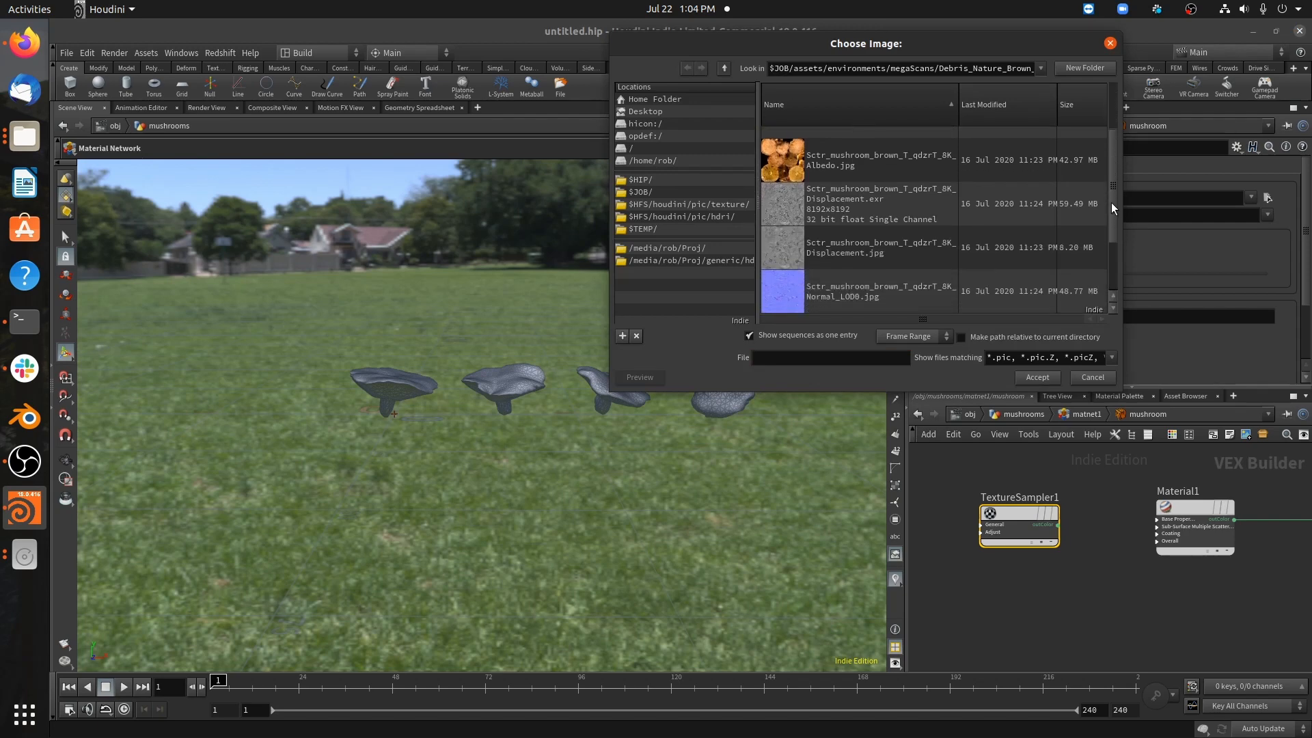
scroll(1105, 250, down, 2)
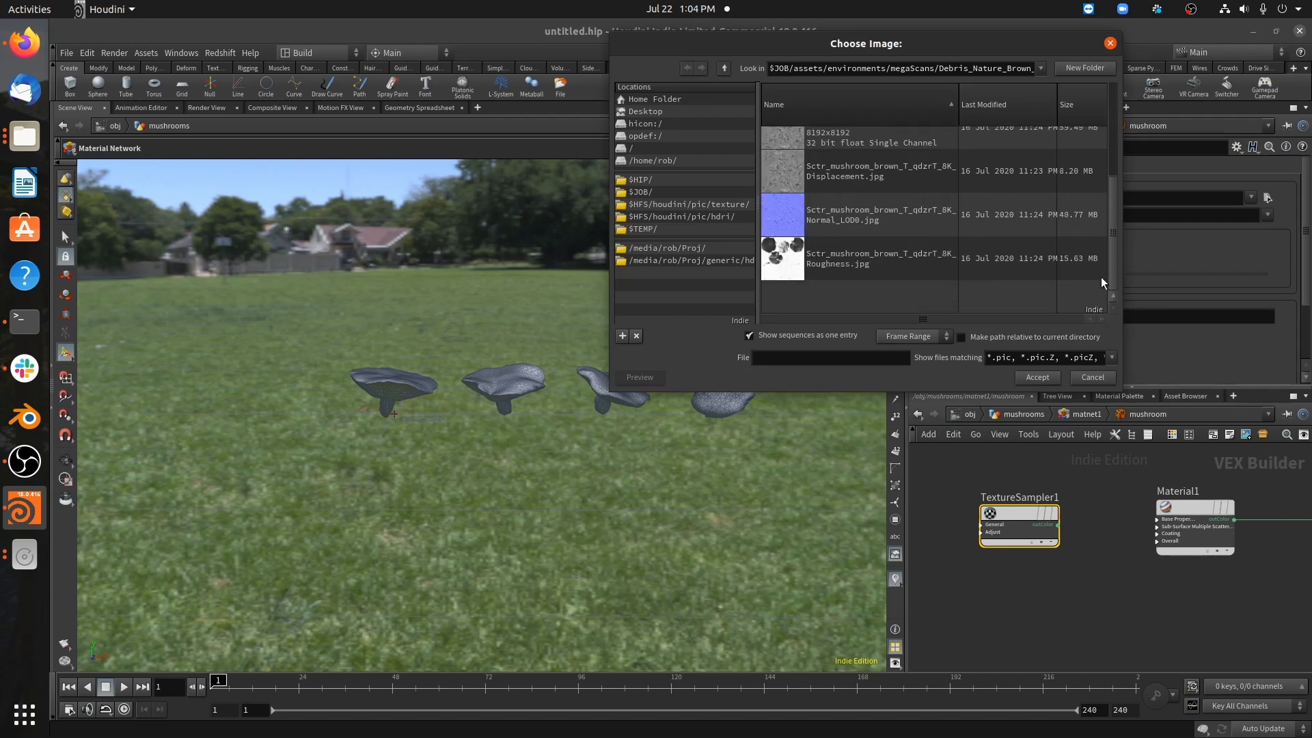
scroll(1089, 207, up, 3)
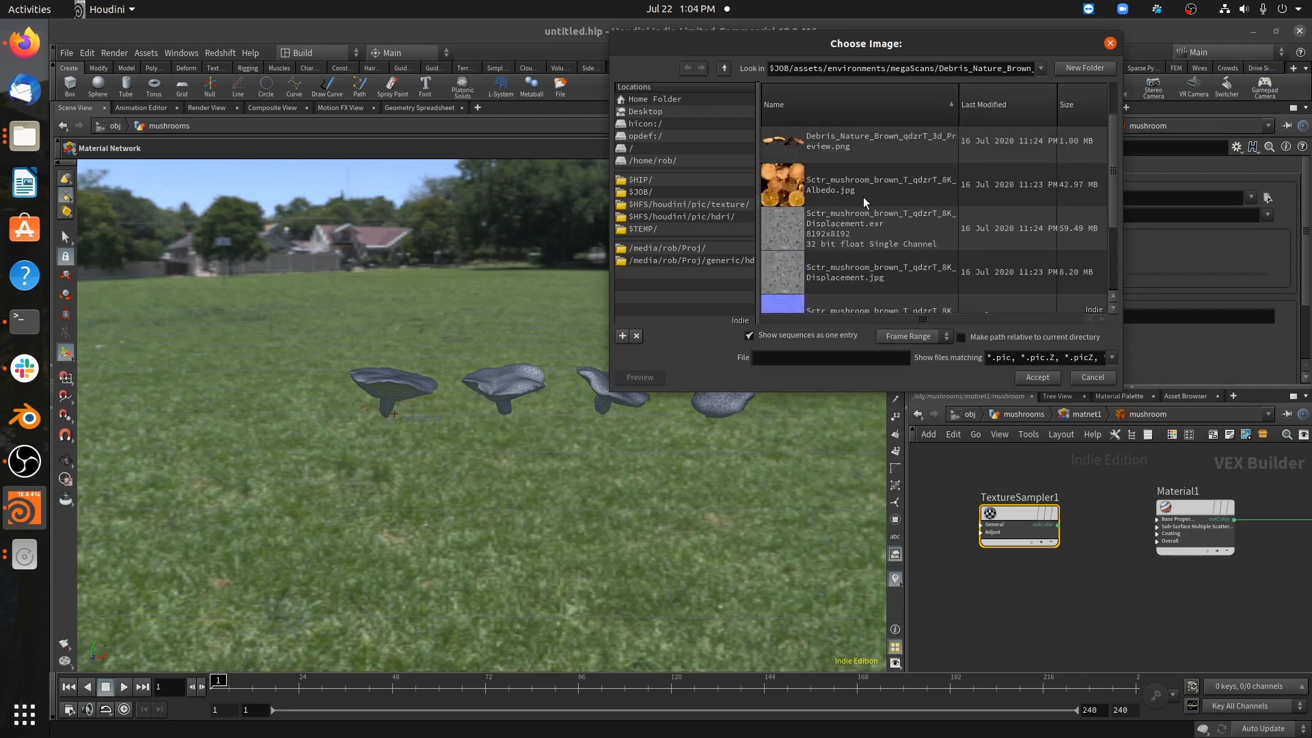
double_click(849, 184)
- Copy the rockyMossyAssembly material builder from matnet1 inside the mossy_Rocky_Assembly object
middle_drag(1020, 576, 1019, 546)
click(1081, 415)
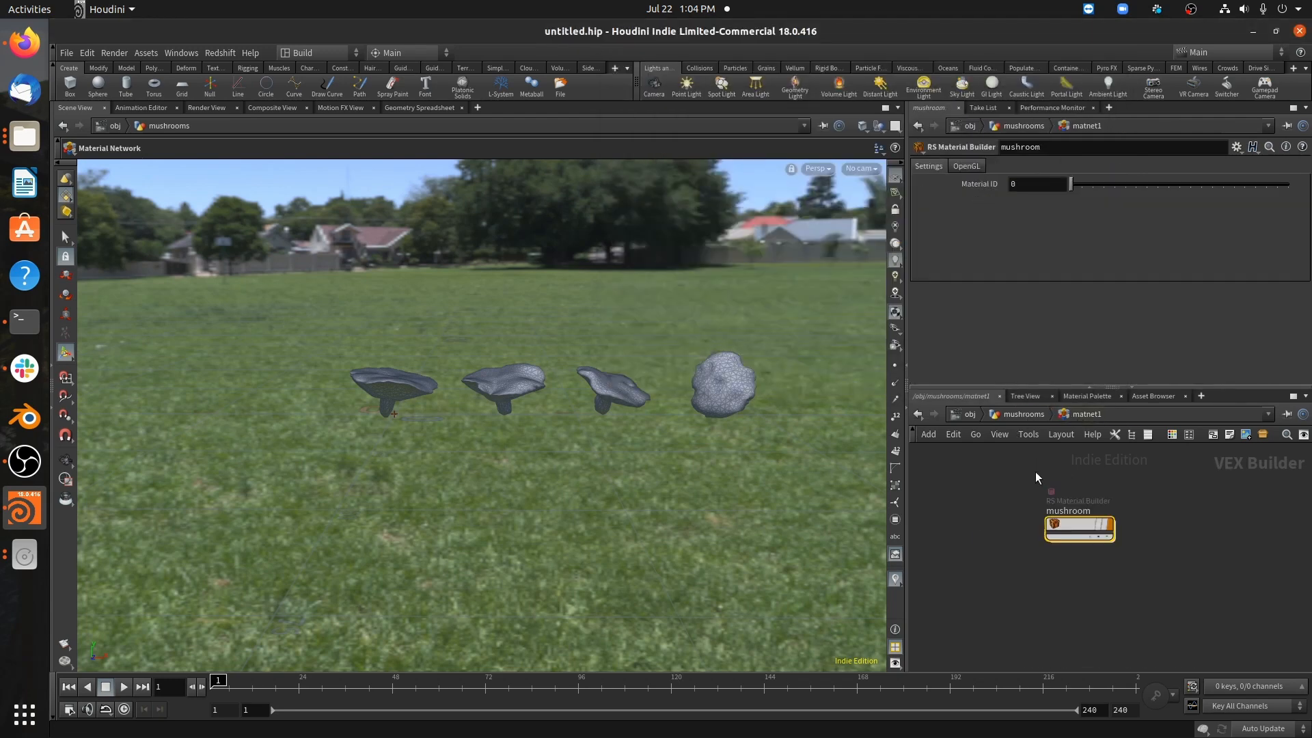
click(1023, 415)
click(969, 414)
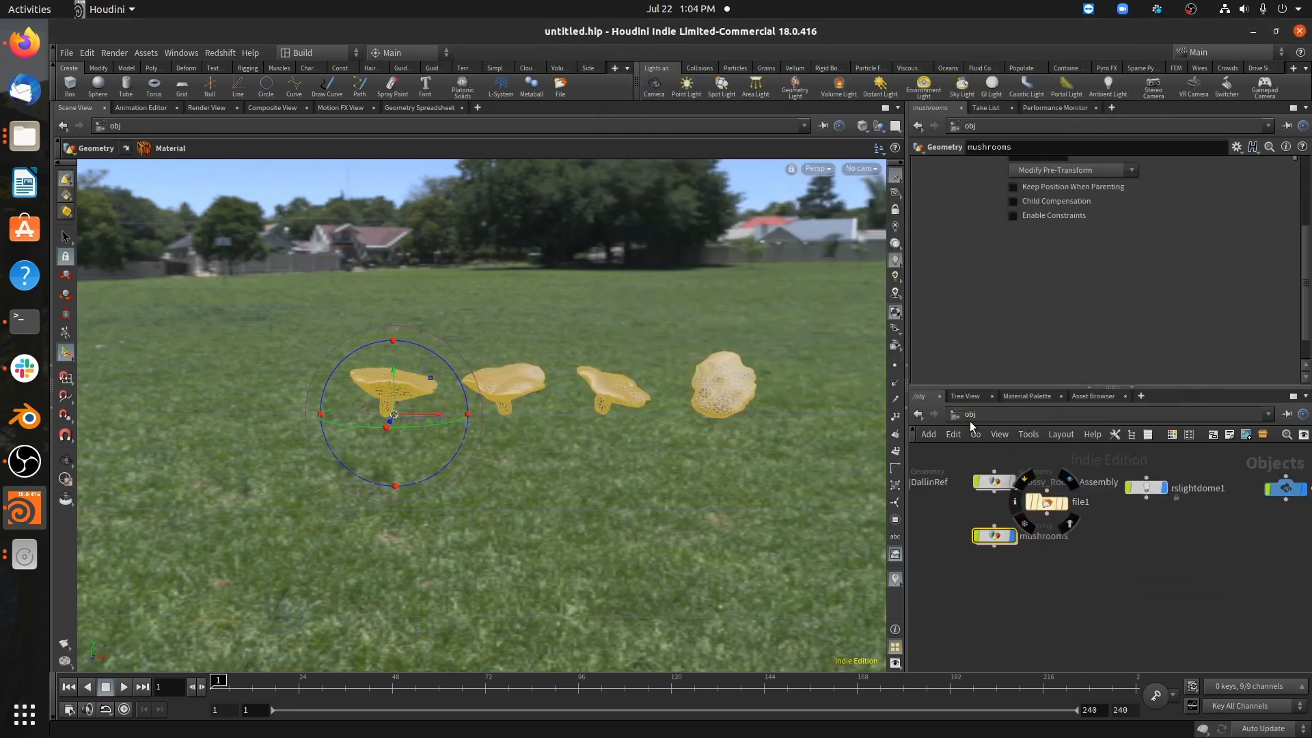
click(1145, 489)
double_click(992, 485)
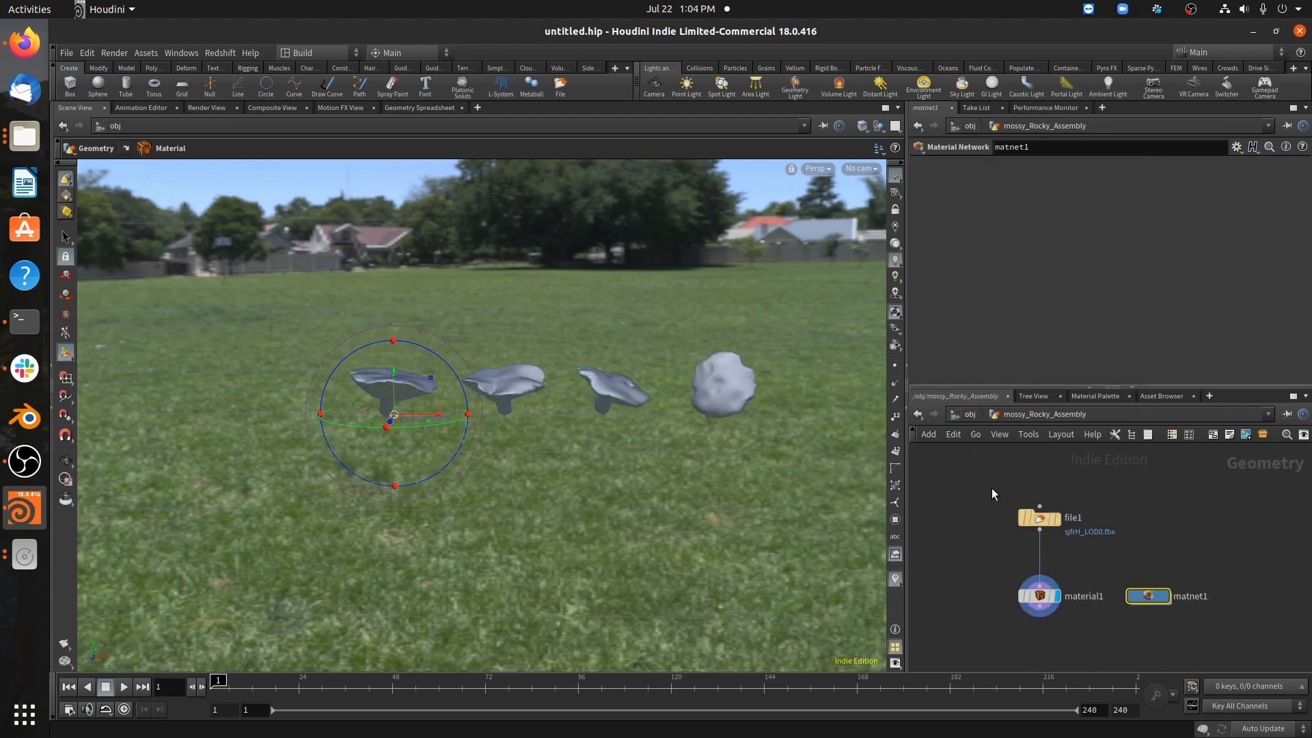
double_click(1151, 596)
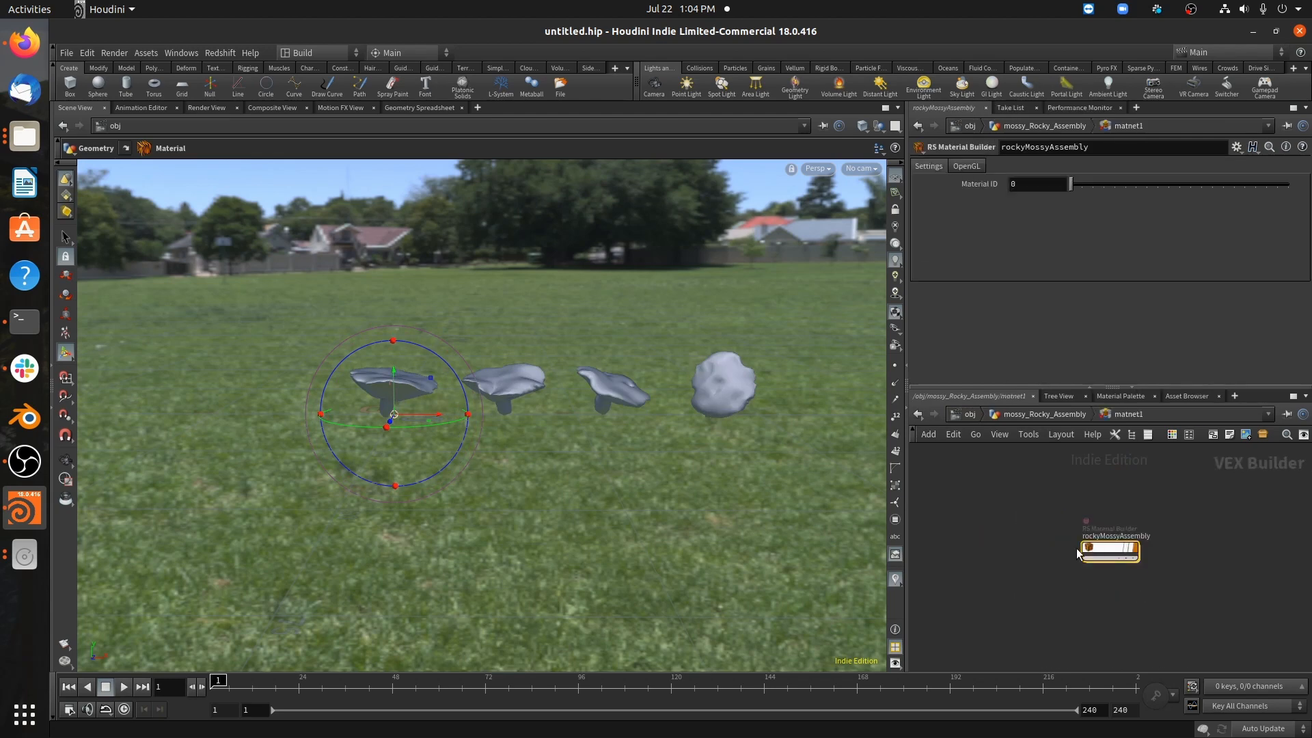
key(ctrl+c)
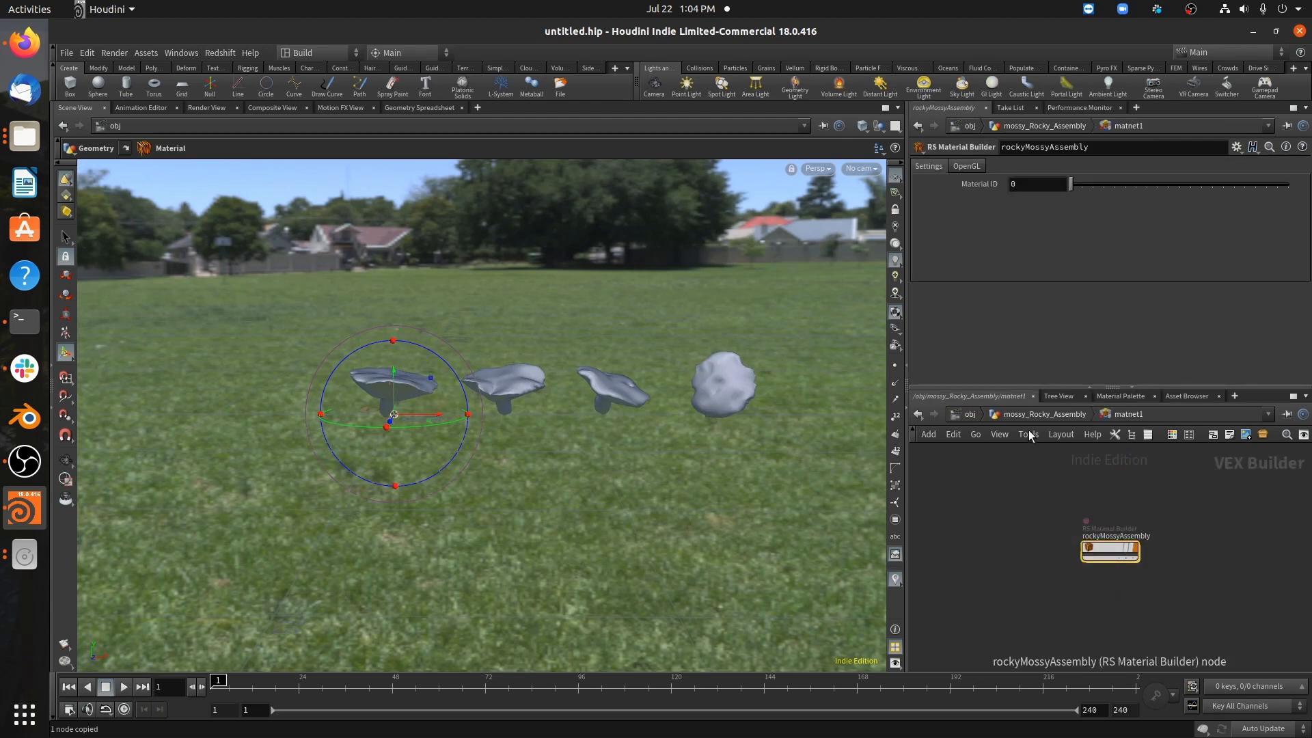
- In matnet1 of the mushrooms object, delete the mushroom builder and paste the copied rockyMossyAssembly builder in its place
click(963, 415)
double_click(996, 535)
double_click(1161, 587)
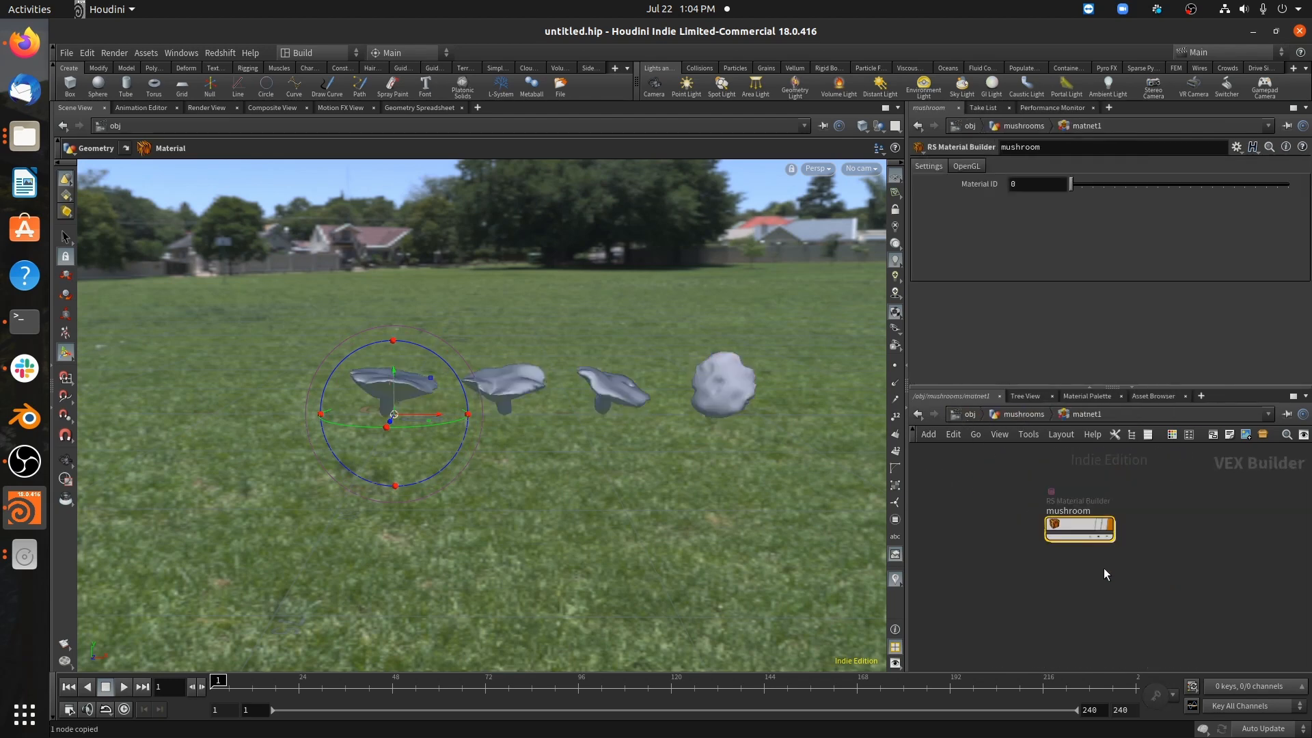
key(Delete)
key(ctrl+v)
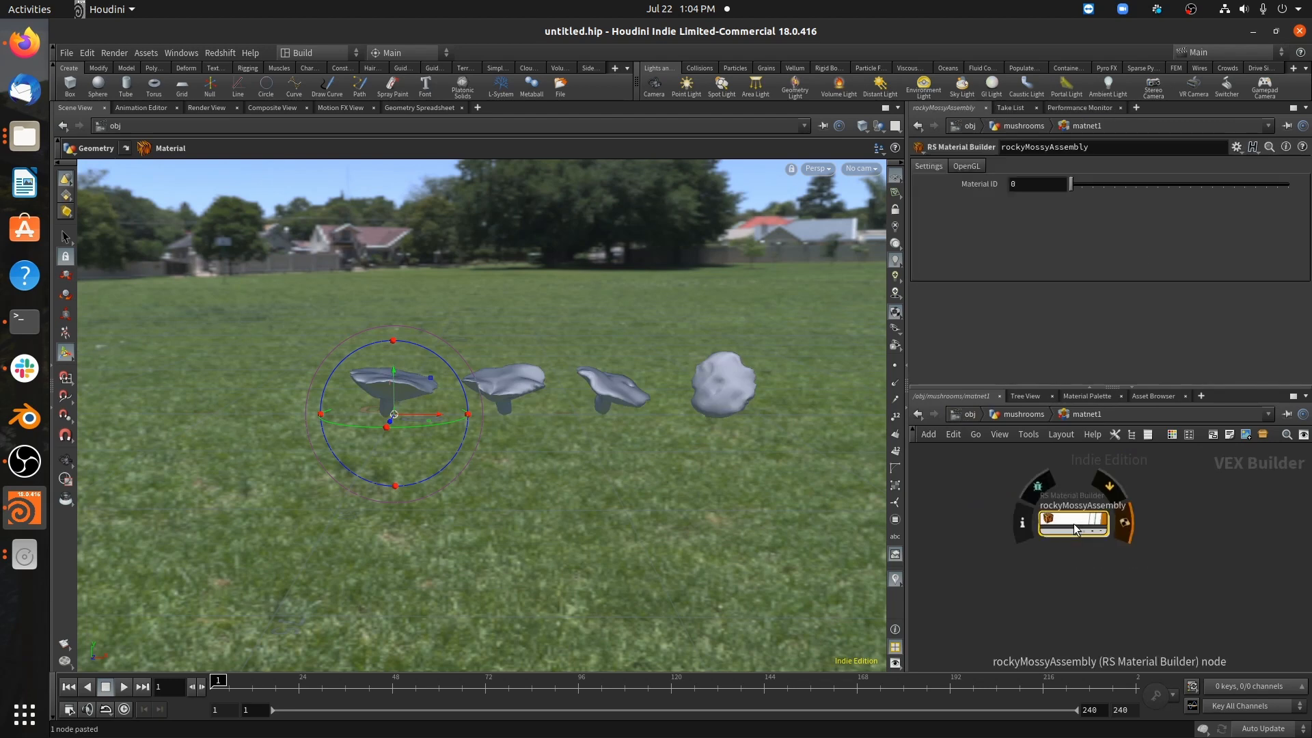
- Rename the pasted rockyMossyAssembly builder as mushroom
double_click(1066, 505)
text(mush)
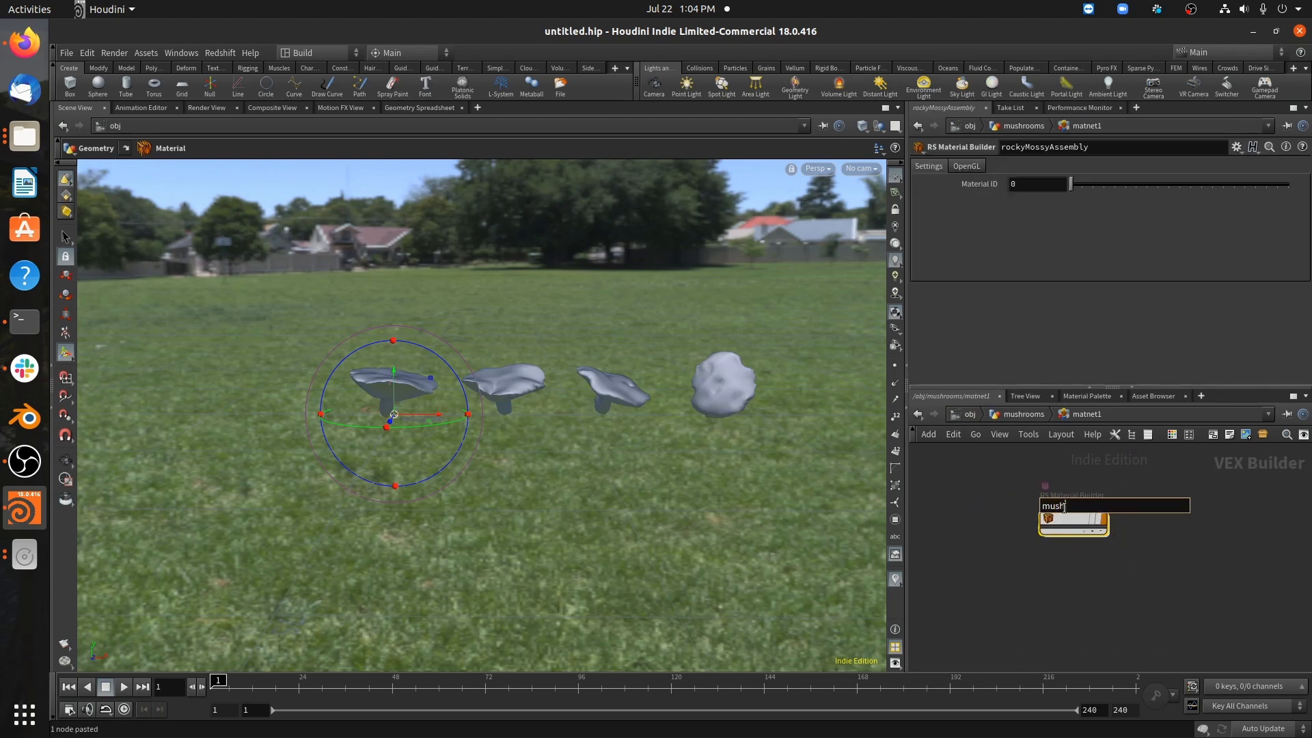
text(room)
key(Return)
- Inside the mushroom material builder, load Sctr_mushroom_brown_T_pdvcB_8K_Albedo.jpg from the Debris_nature_Brown_pdvcB folder into the diffTex node
double_click(1064, 507)
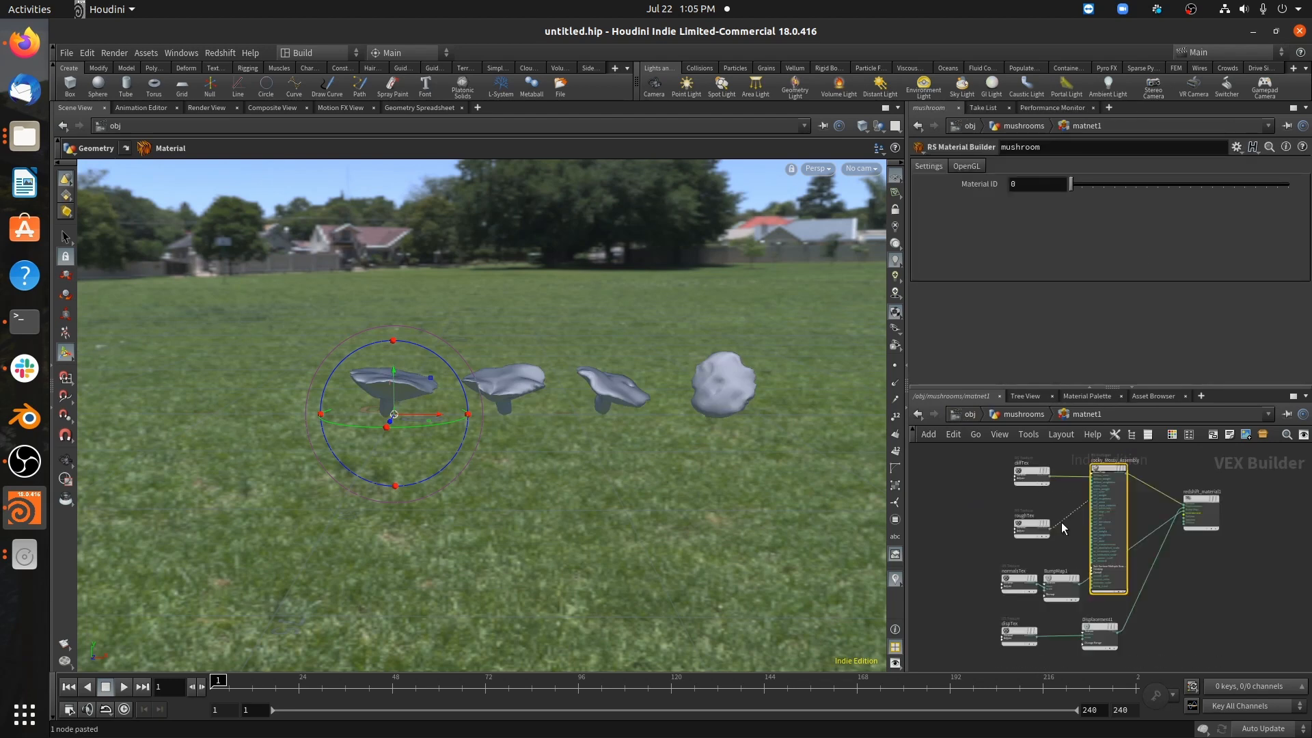
click(1020, 480)
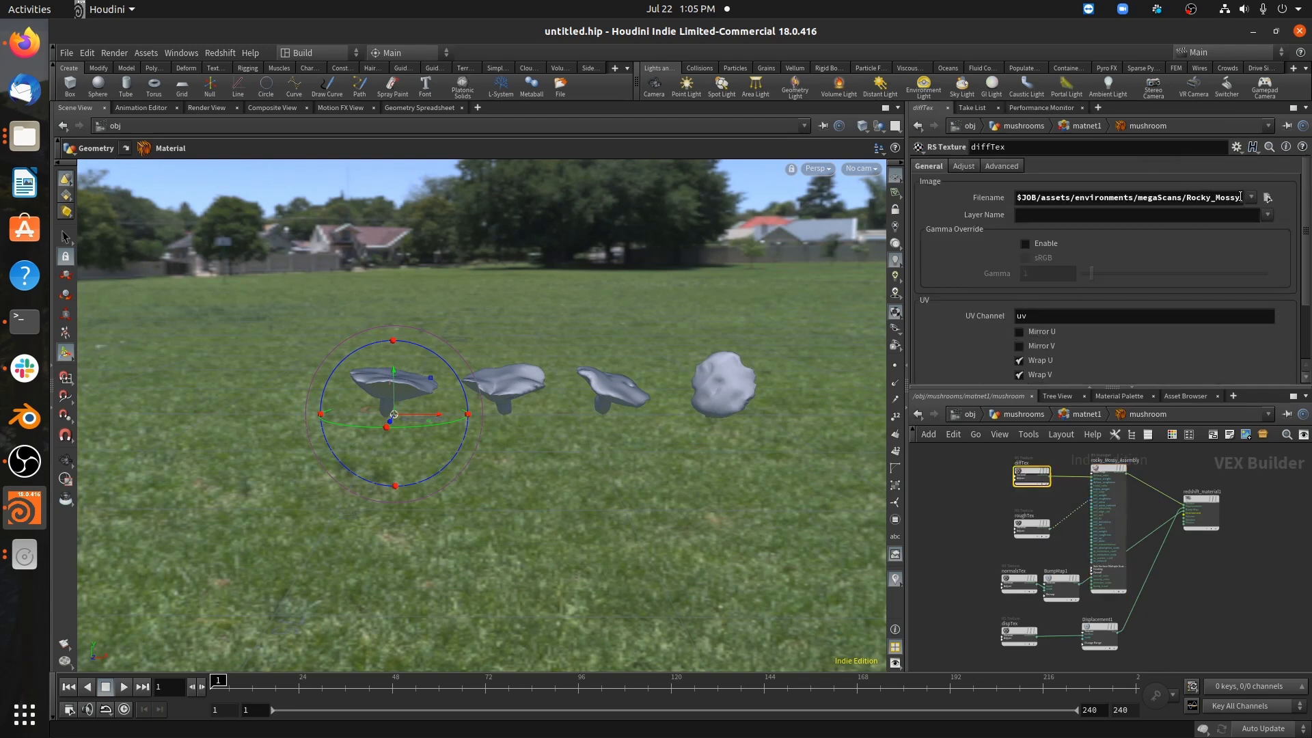
click(1268, 199)
double_click(808, 141)
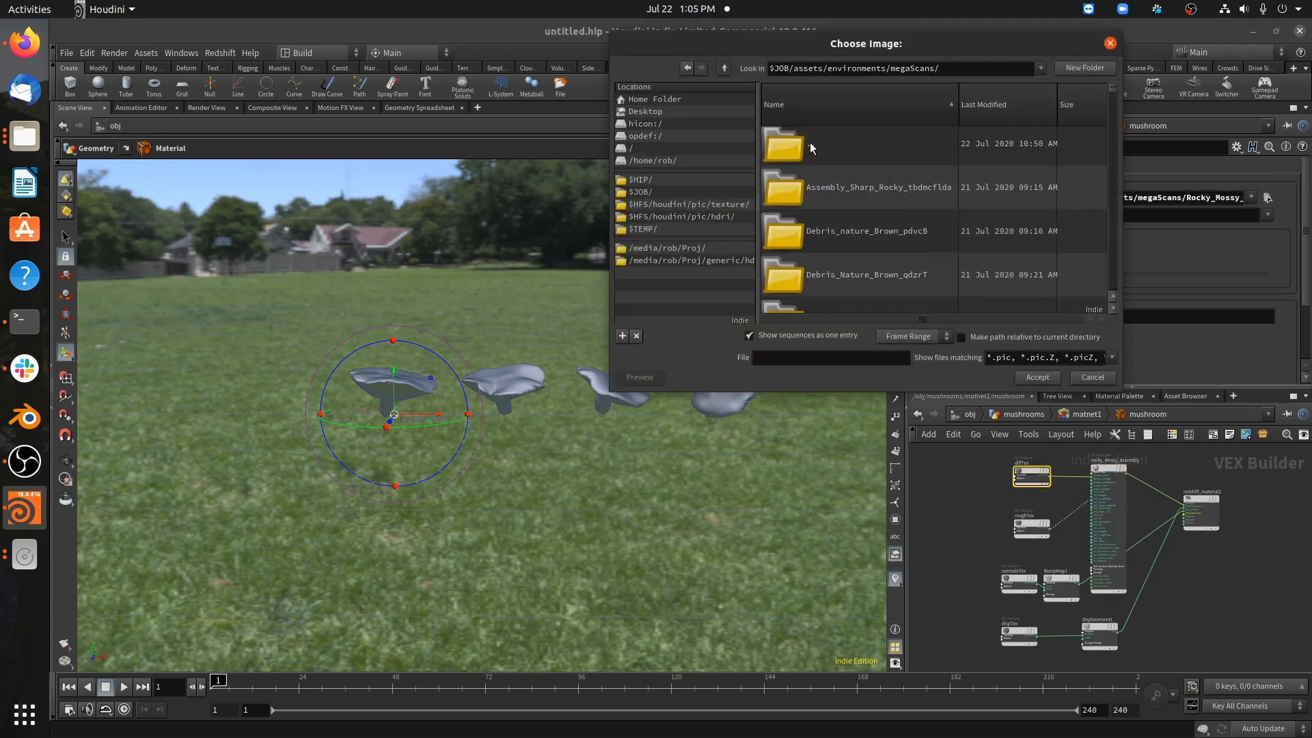
click(810, 143)
click(834, 231)
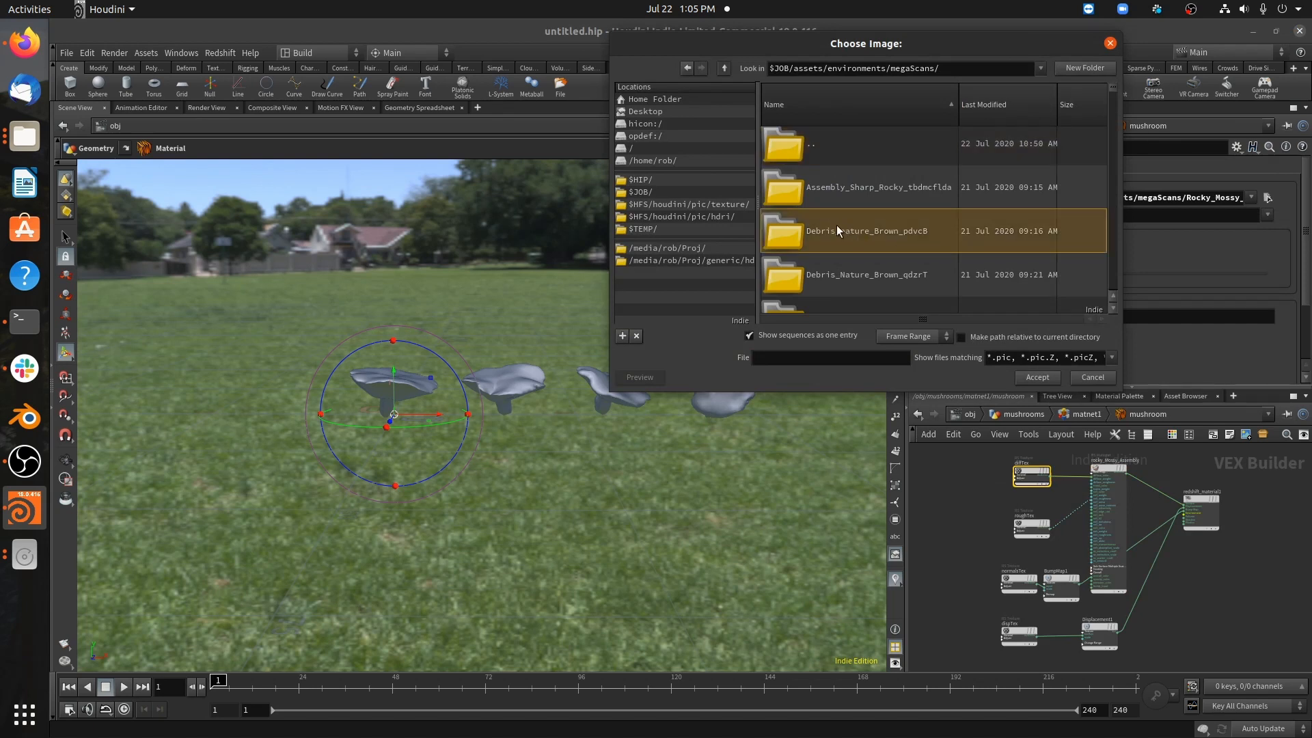
double_click(865, 244)
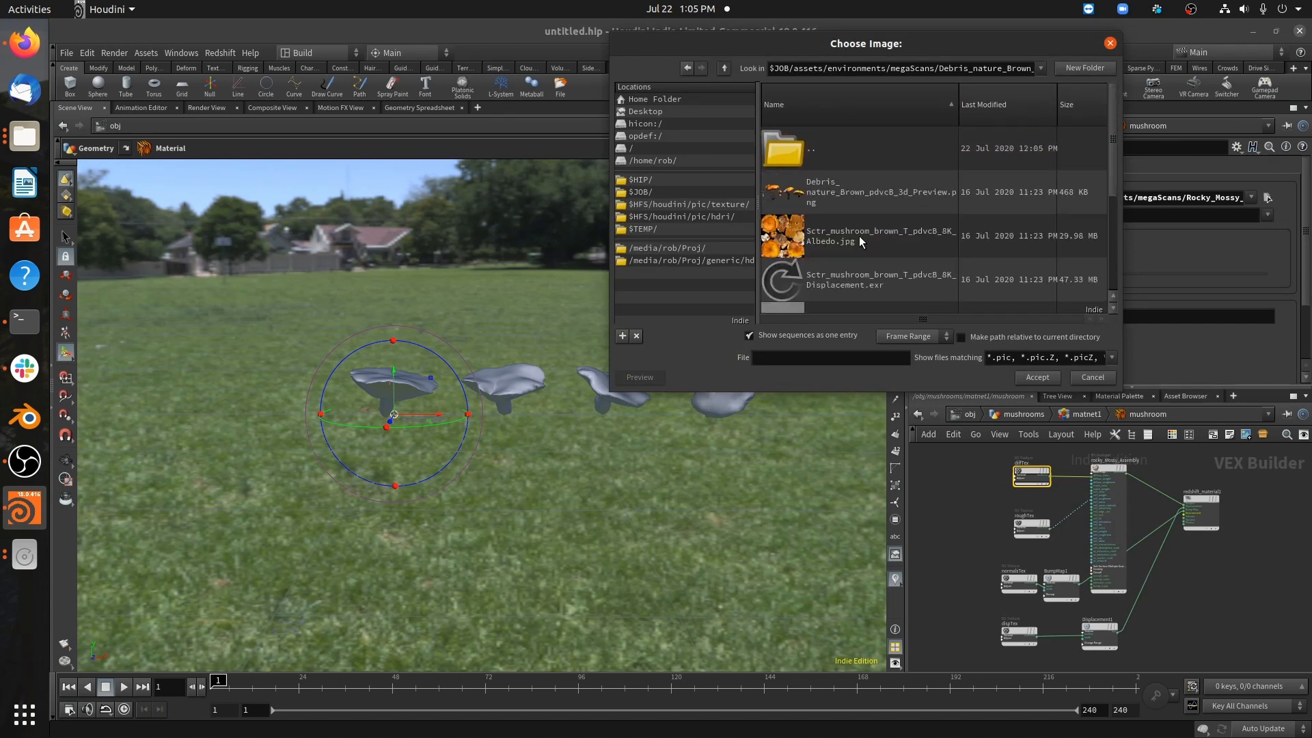
double_click(875, 232)
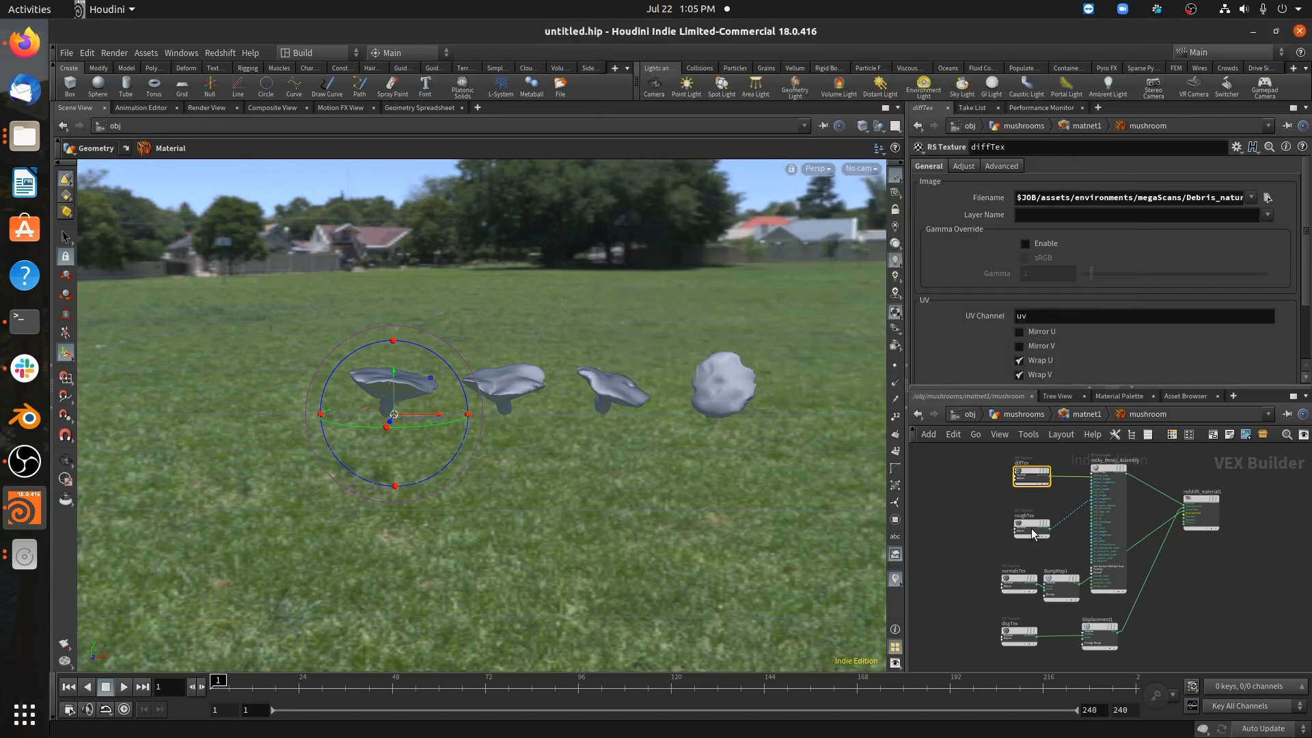
- Copy diffTex's file path into the roughTex node and change the image to Sctr_mushroom_brown_T_pdvcB_8K_Roughness.jpg
click(1032, 525)
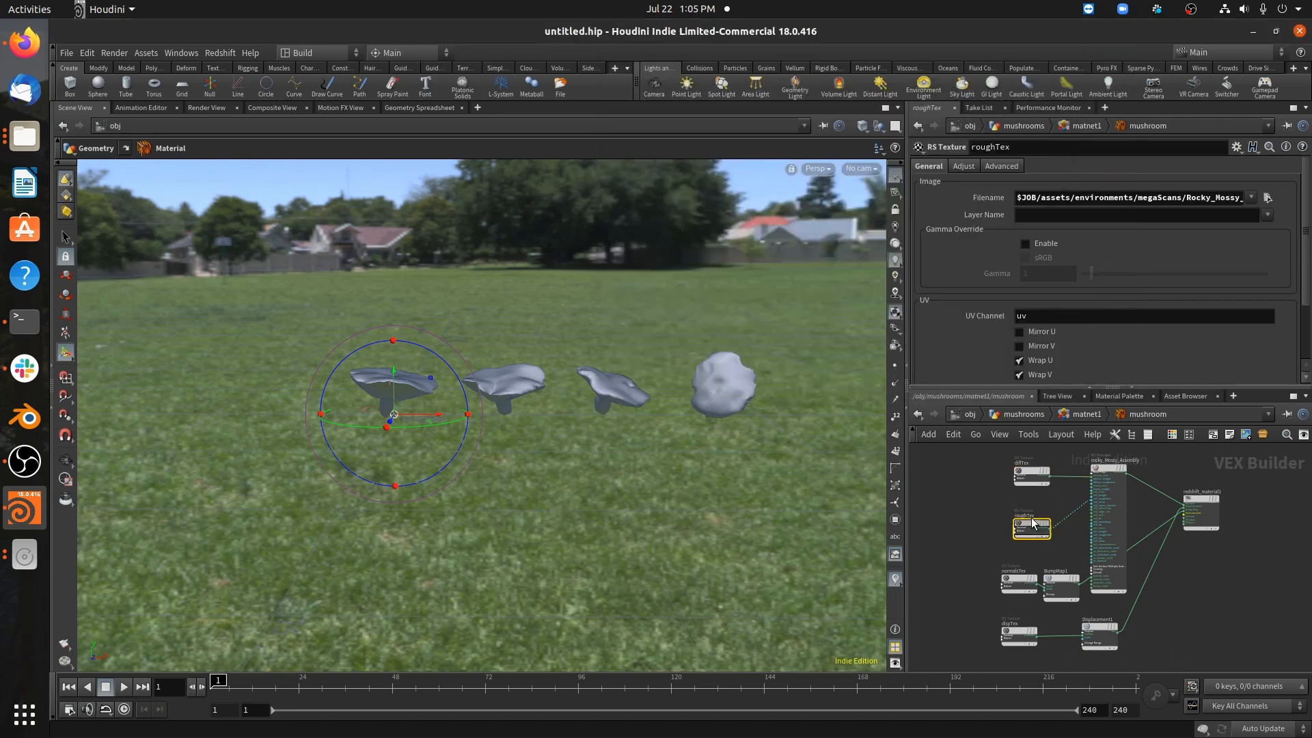
click(1038, 476)
key(Escape)
click(1027, 466)
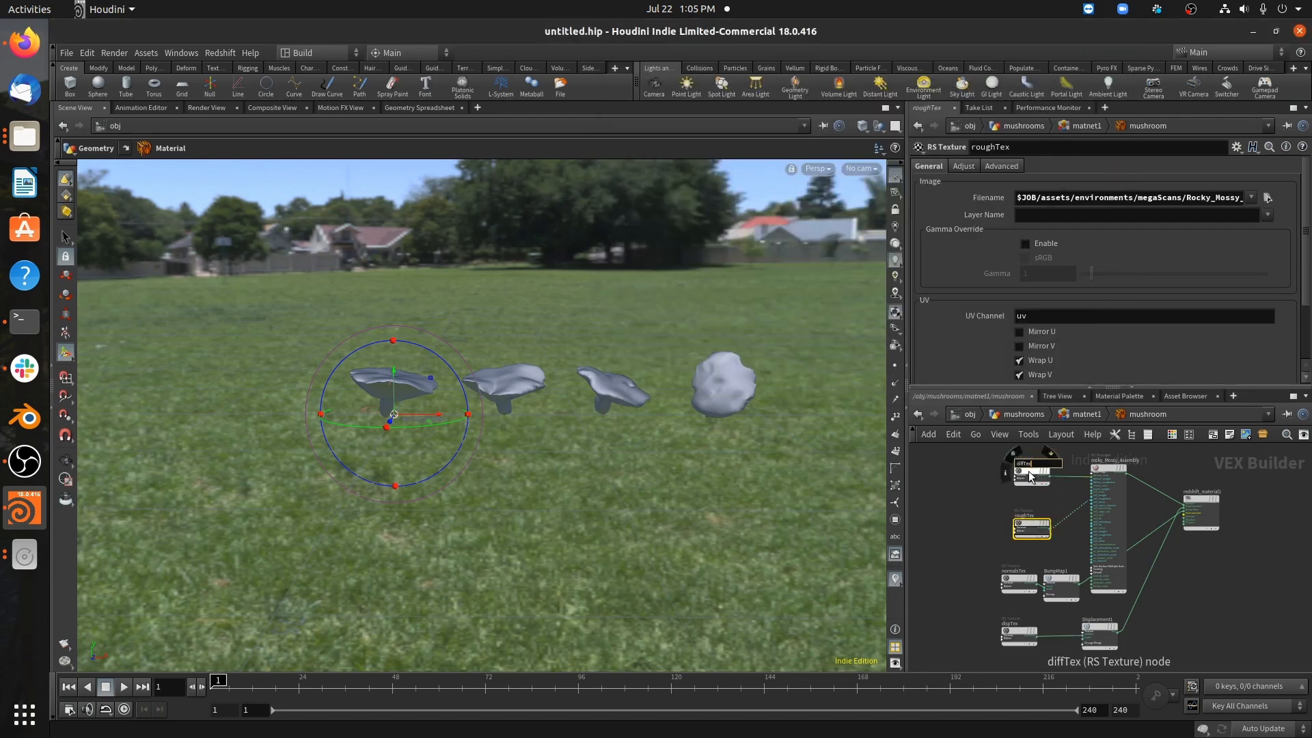
click(1029, 473)
click(1143, 202)
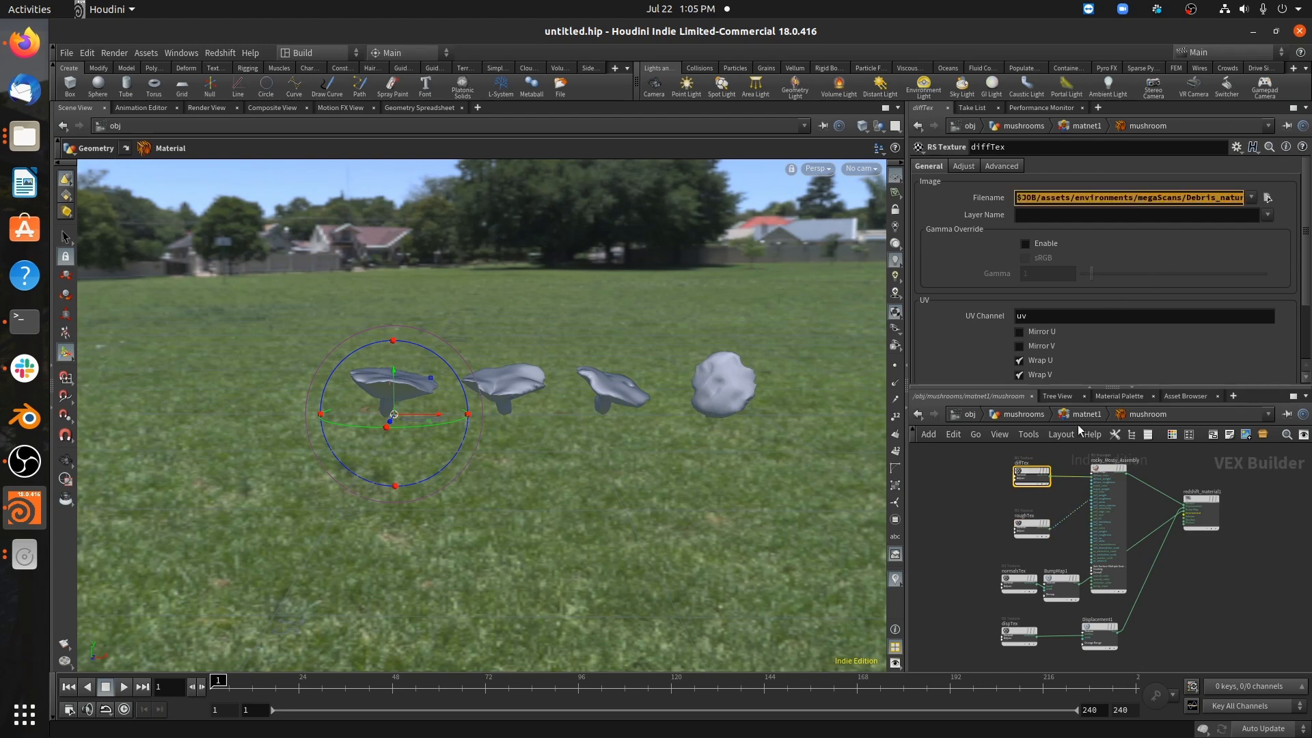
click(1030, 526)
double_click(1117, 205)
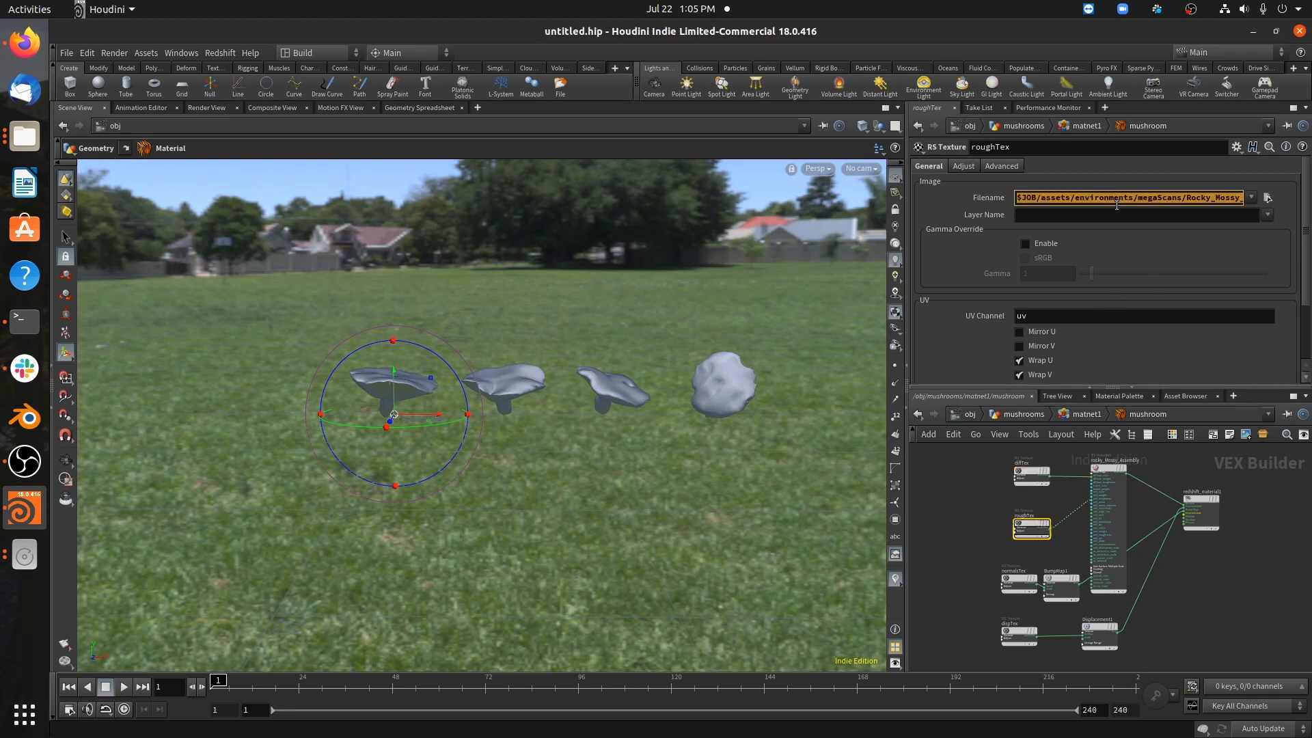
key(ctrl+v)
click(1266, 201)
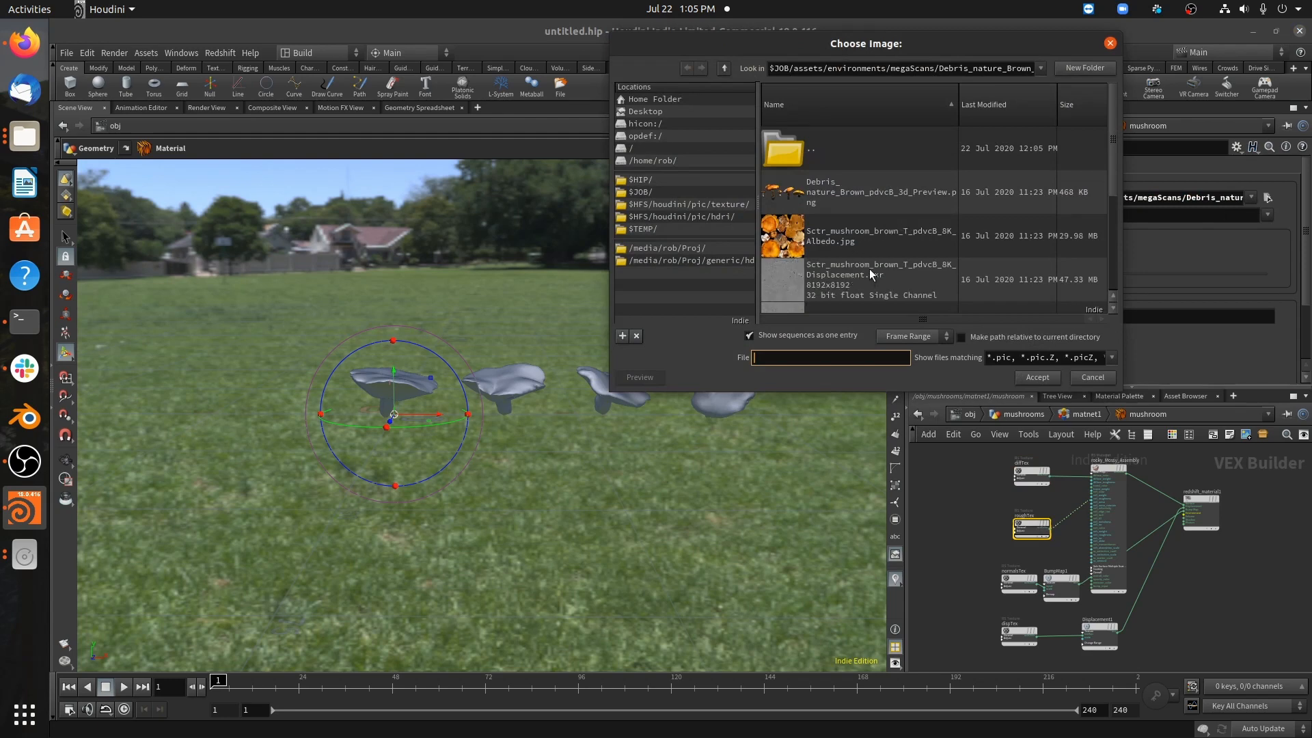
scroll(870, 268, down, 1)
scroll(863, 273, down, 2)
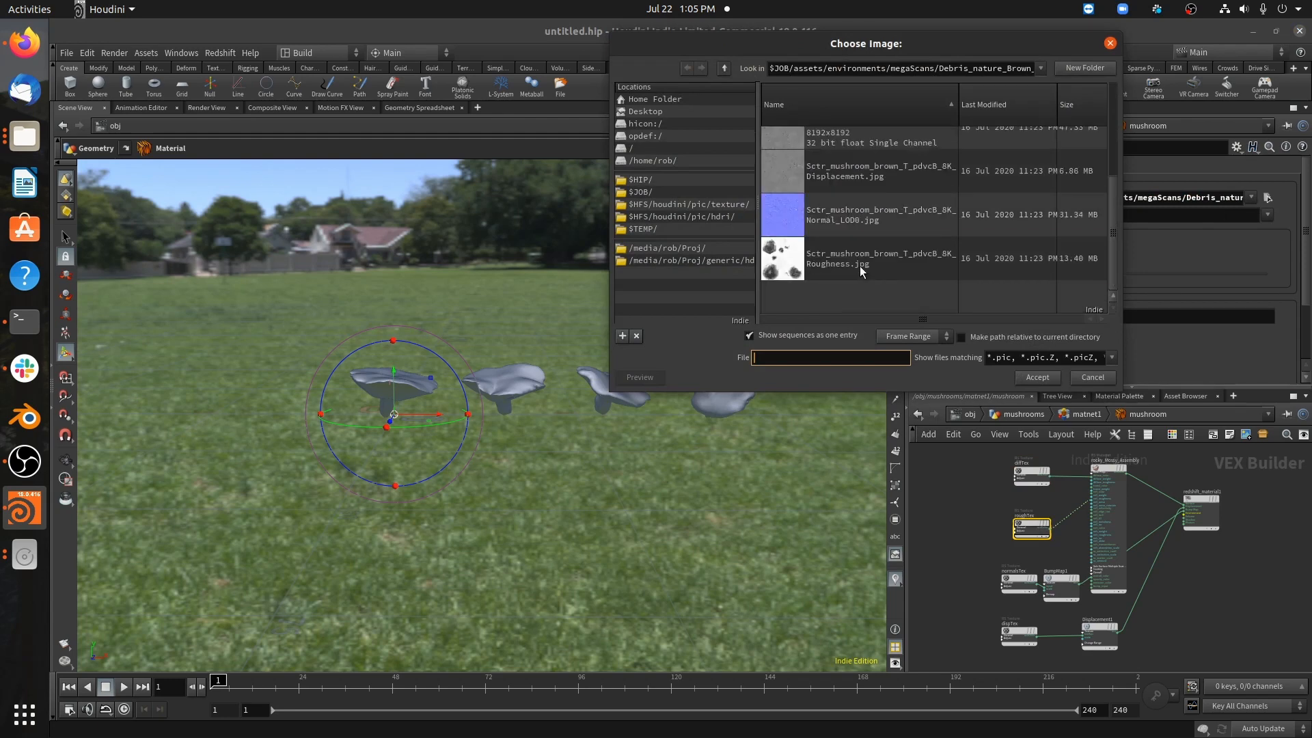
double_click(860, 266)
- Paste the copied texture path into the normalsTex node and change the image to Sctr_mushroom_brown_T_pdvcB_8K_Normal_LOD0.jpg
scroll(974, 569, up, 4)
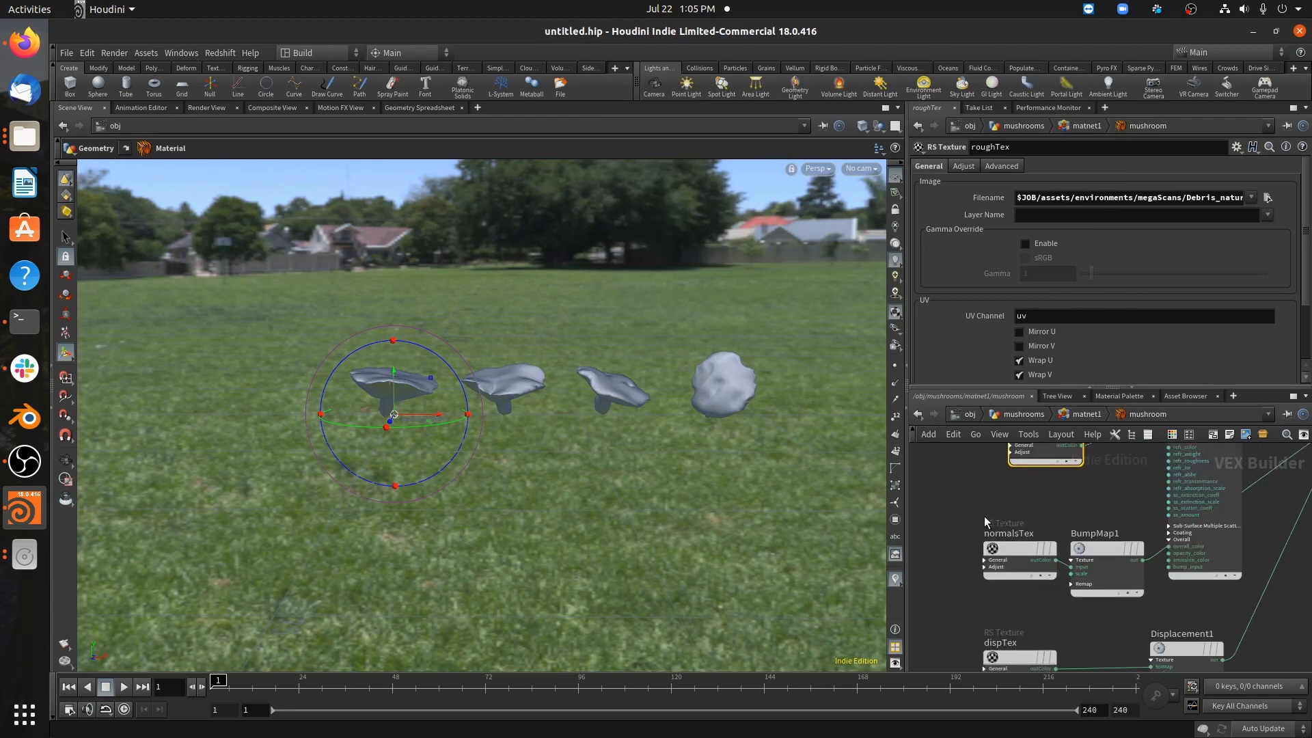
click(1012, 546)
click(1151, 197)
key(ctrl+a)
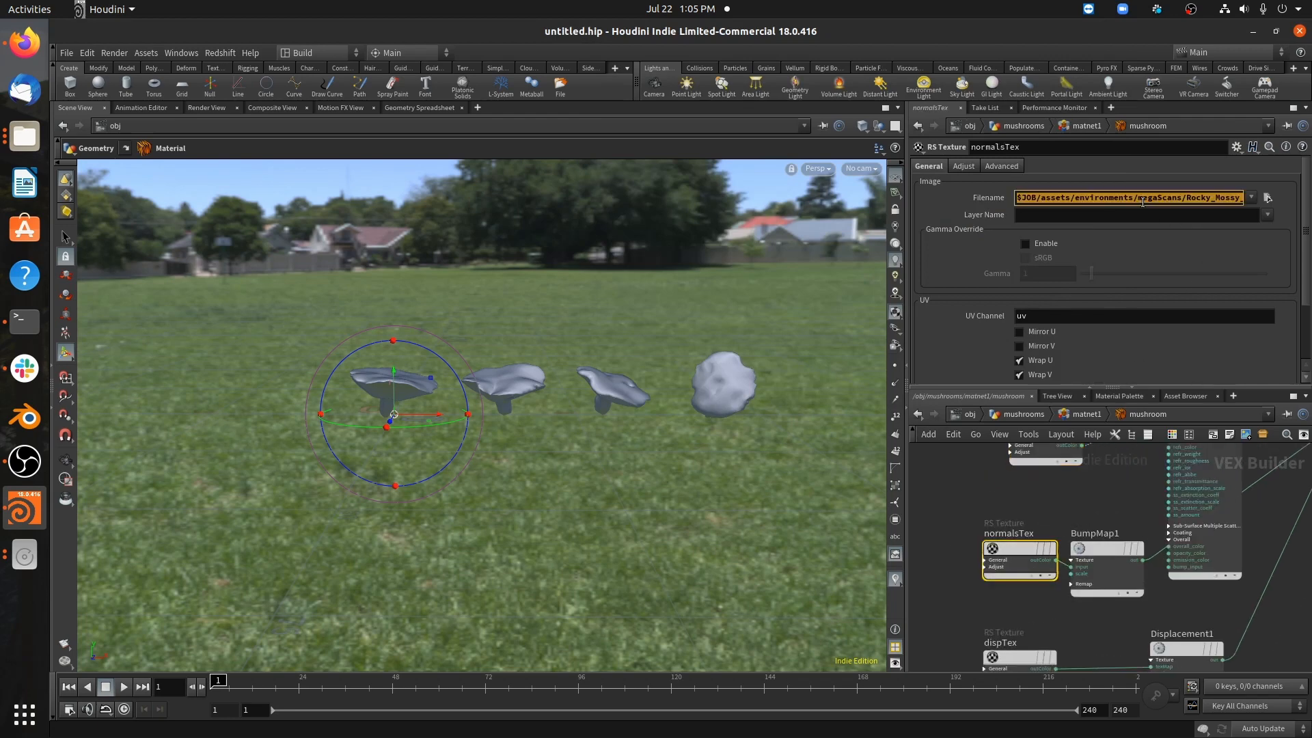
key(ctrl+v)
click(1270, 198)
scroll(844, 260, down, 4)
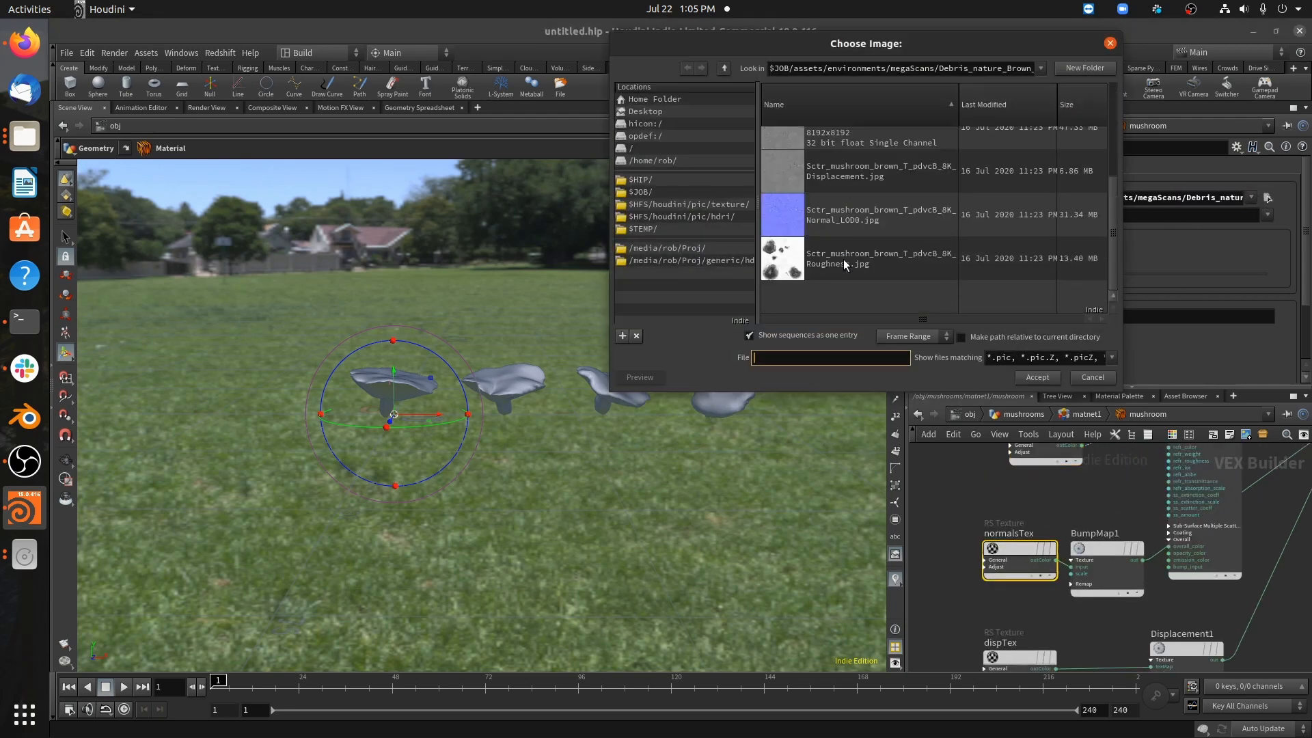
double_click(855, 215)
- Paste the copied texture path into the dispTex node and change the image to Sctr_mushroom_brown_T_pdvcB_8K_Displacement.exr
middle_drag(977, 552, 970, 458)
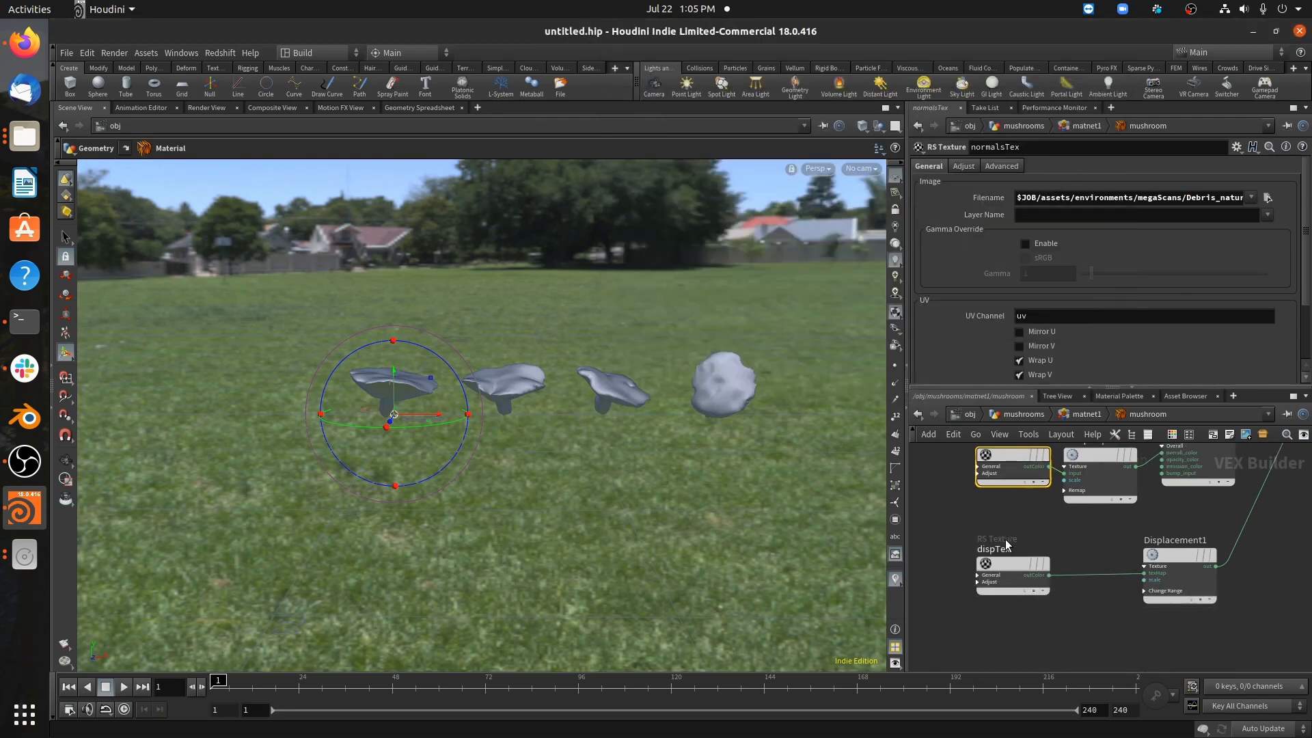
click(1006, 565)
click(1161, 202)
key(ctrl+a)
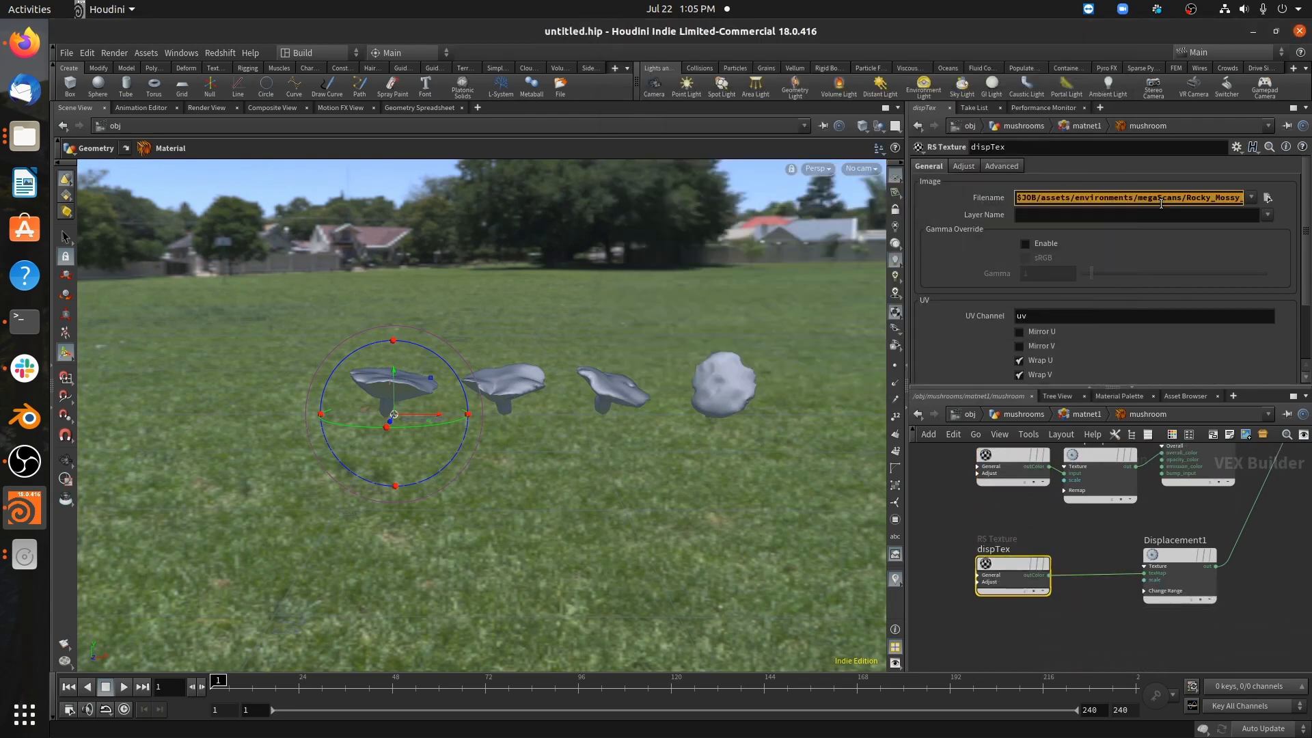
key(ctrl+v)
click(1267, 198)
scroll(895, 253, down, 4)
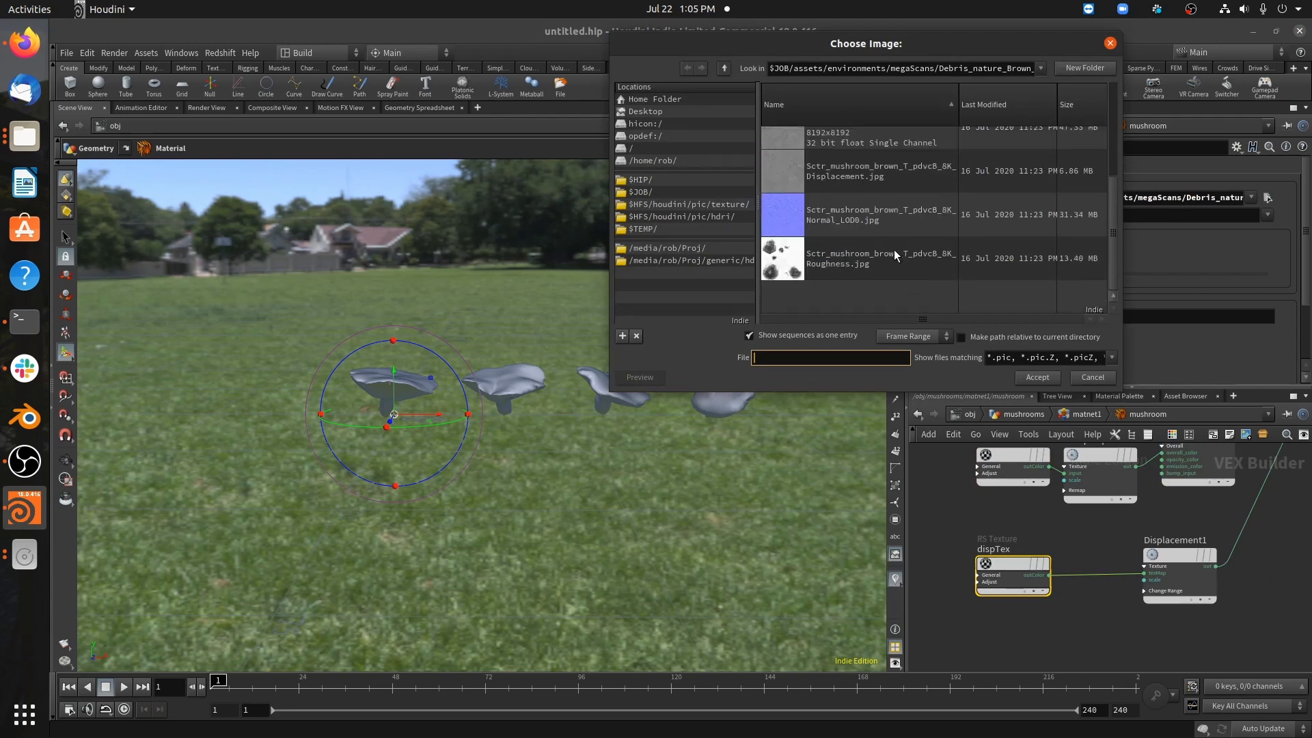
scroll(857, 171, up, 2)
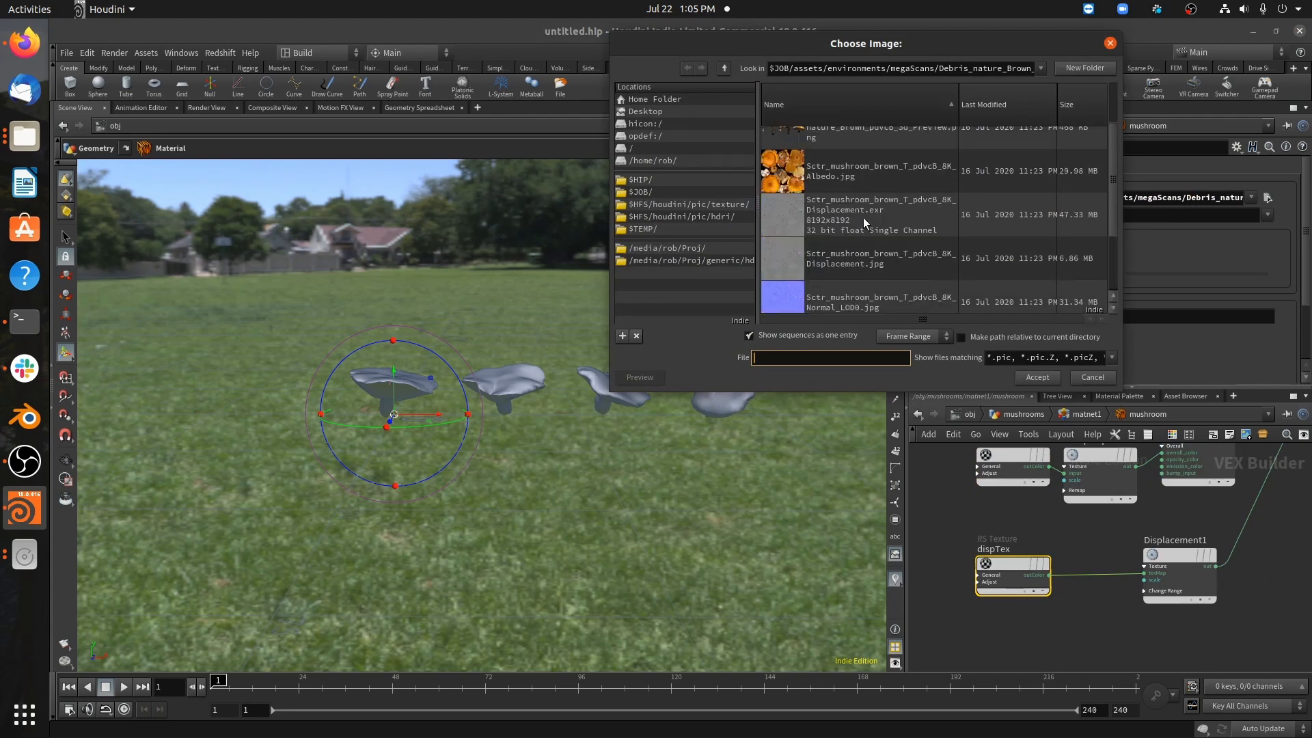
click(863, 217)
click(1049, 379)
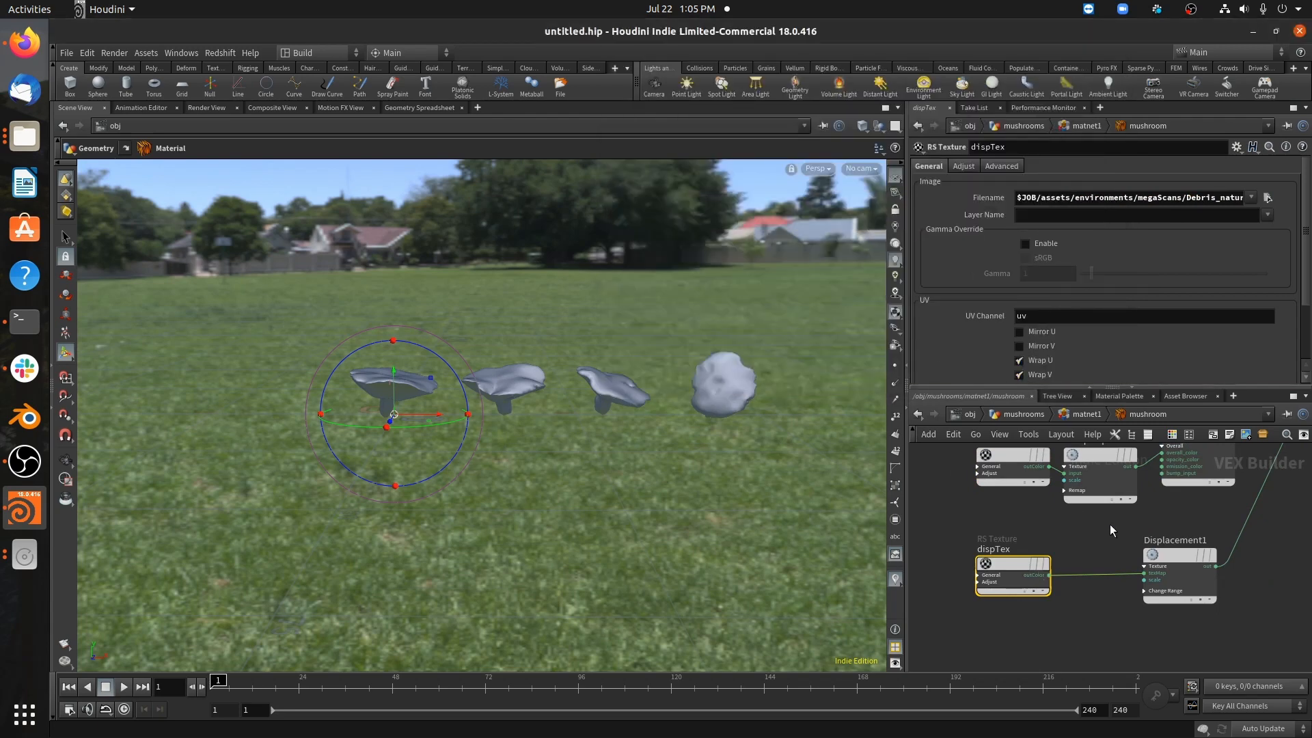
- Examine the mushroom builder's texture connections and the settings of its rocky_Mossy_Assembly RS Material
scroll(1111, 525, down, 3)
scroll(1178, 539, down, 1)
middle_drag(1188, 542, 1118, 659)
scroll(1125, 555, up, 4)
scroll(1126, 555, down, 1)
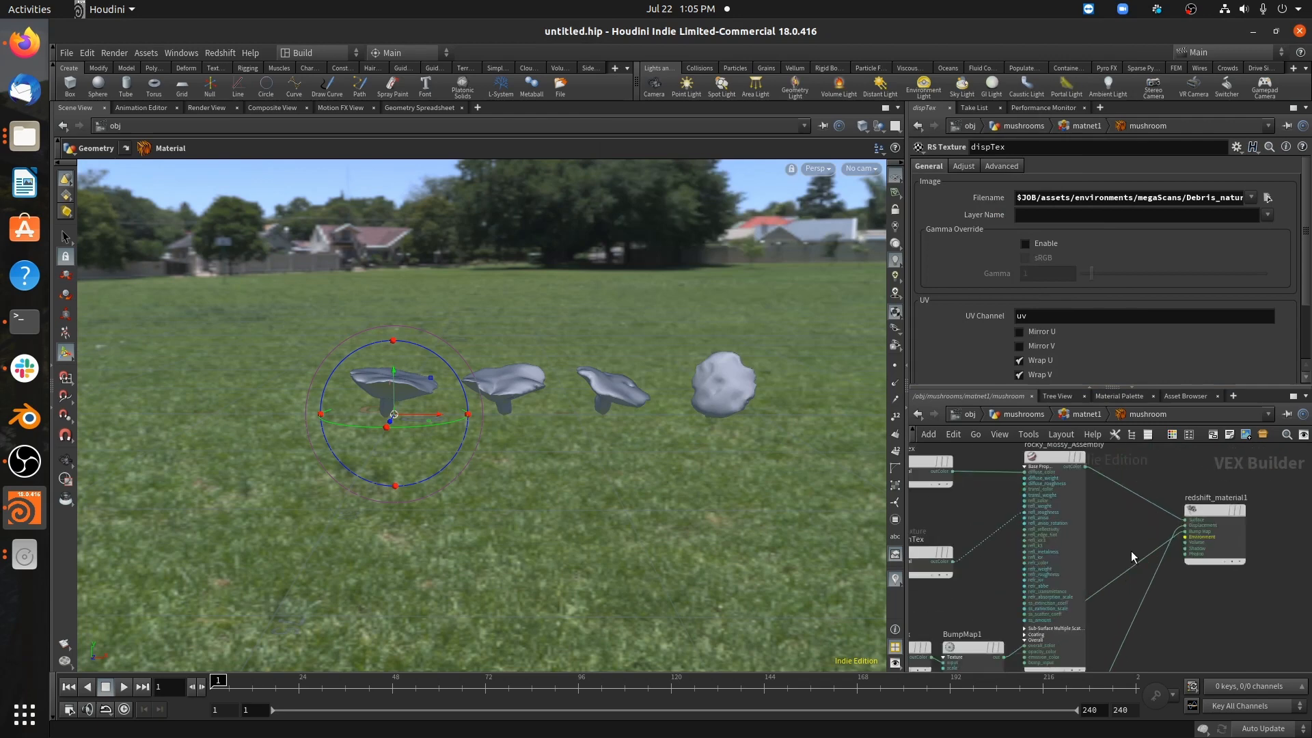
scroll(1121, 533, down, 1)
middle_drag(1105, 508, 1122, 510)
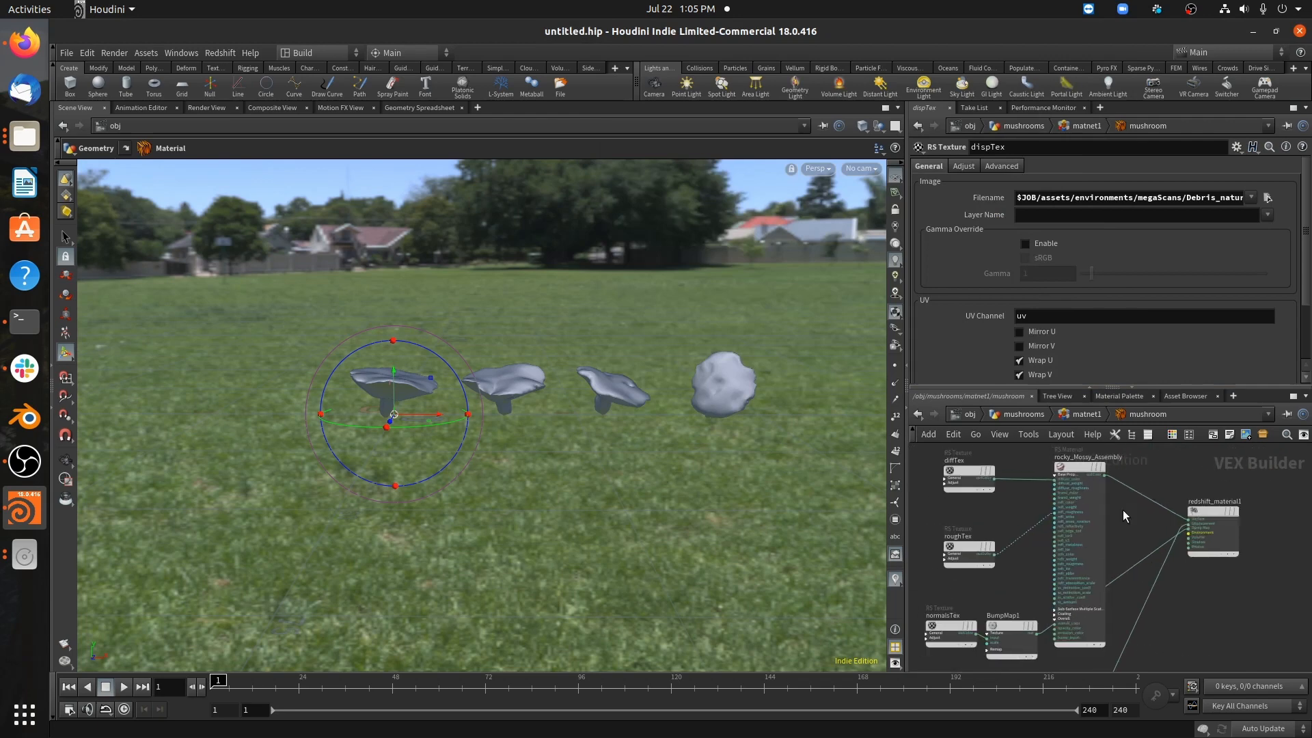
click(1068, 481)
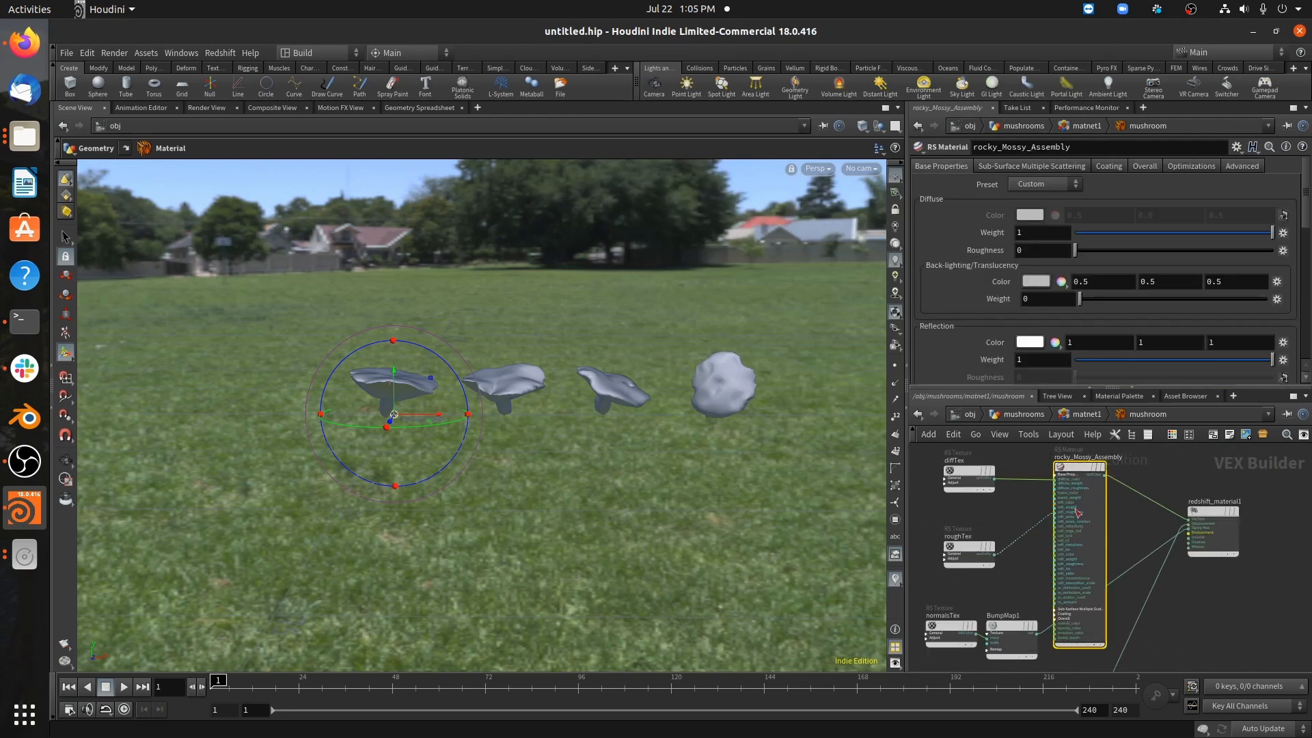
click(1024, 452)
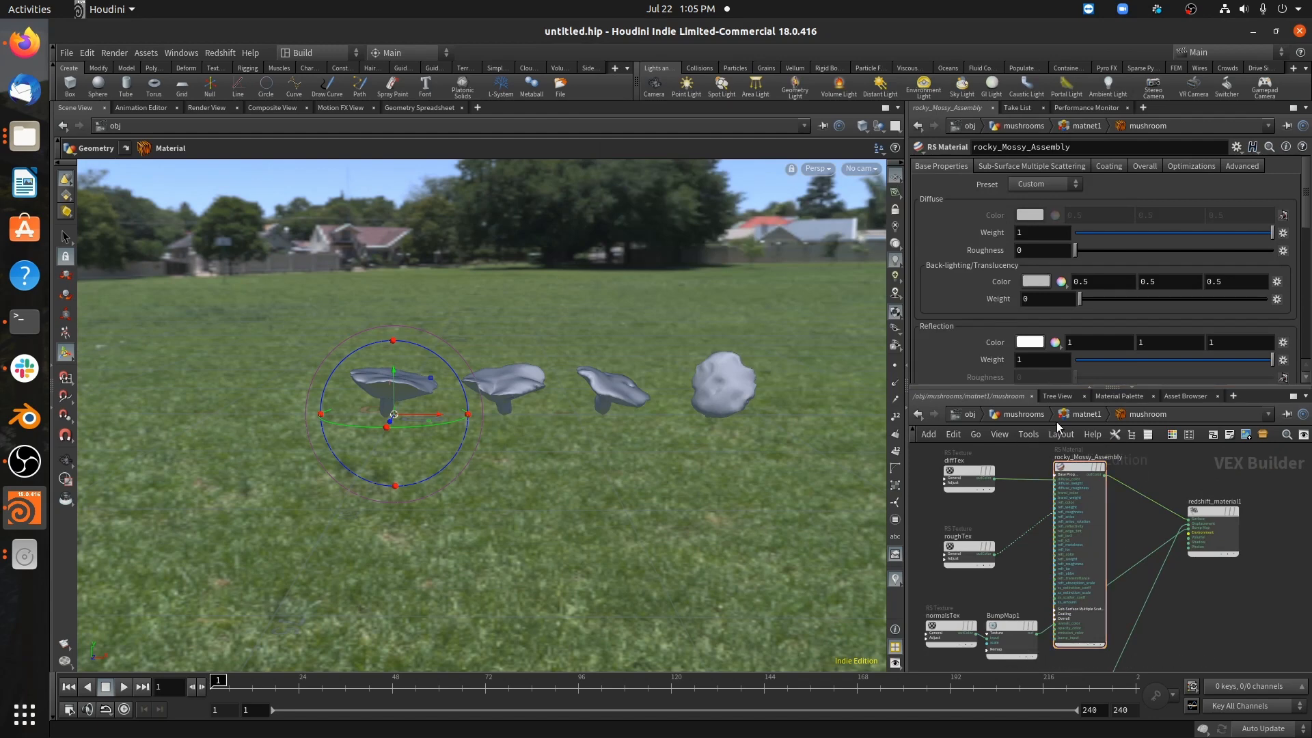
- Return to the object level and look through cam1 with the camera locked to the view
key(u)
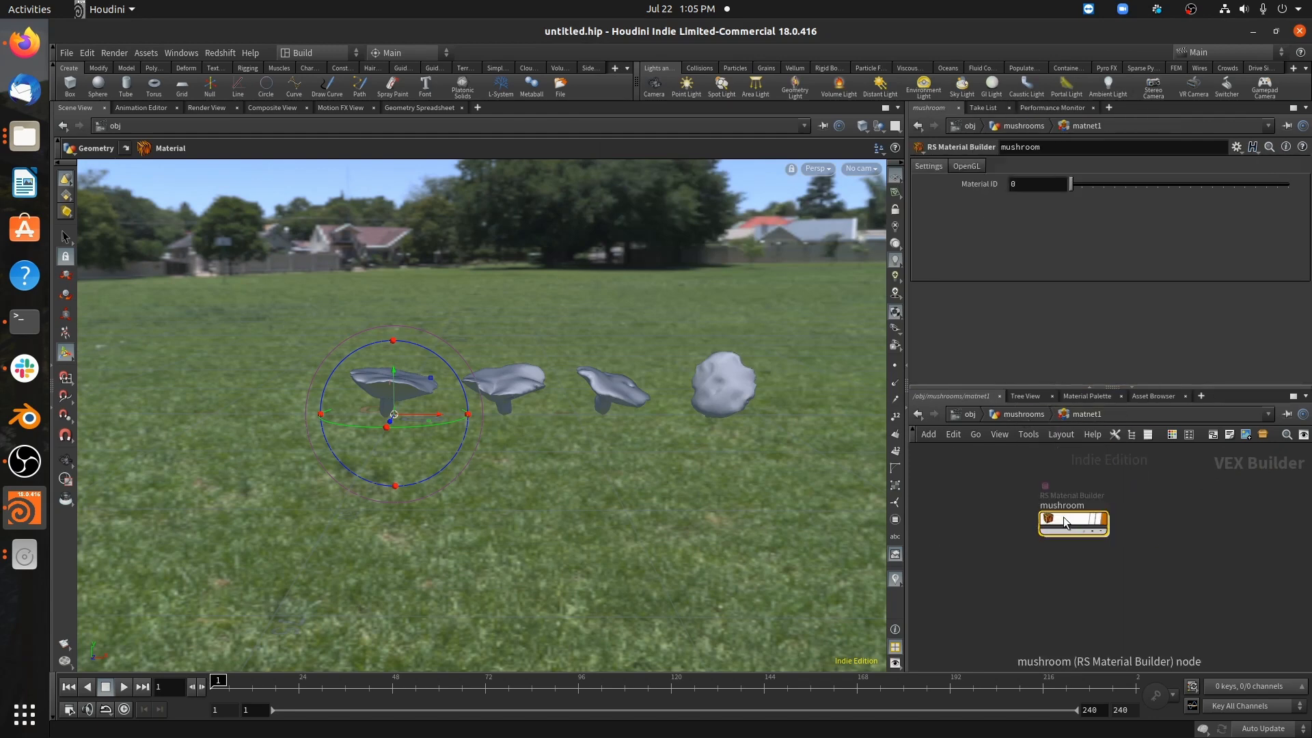
click(1013, 413)
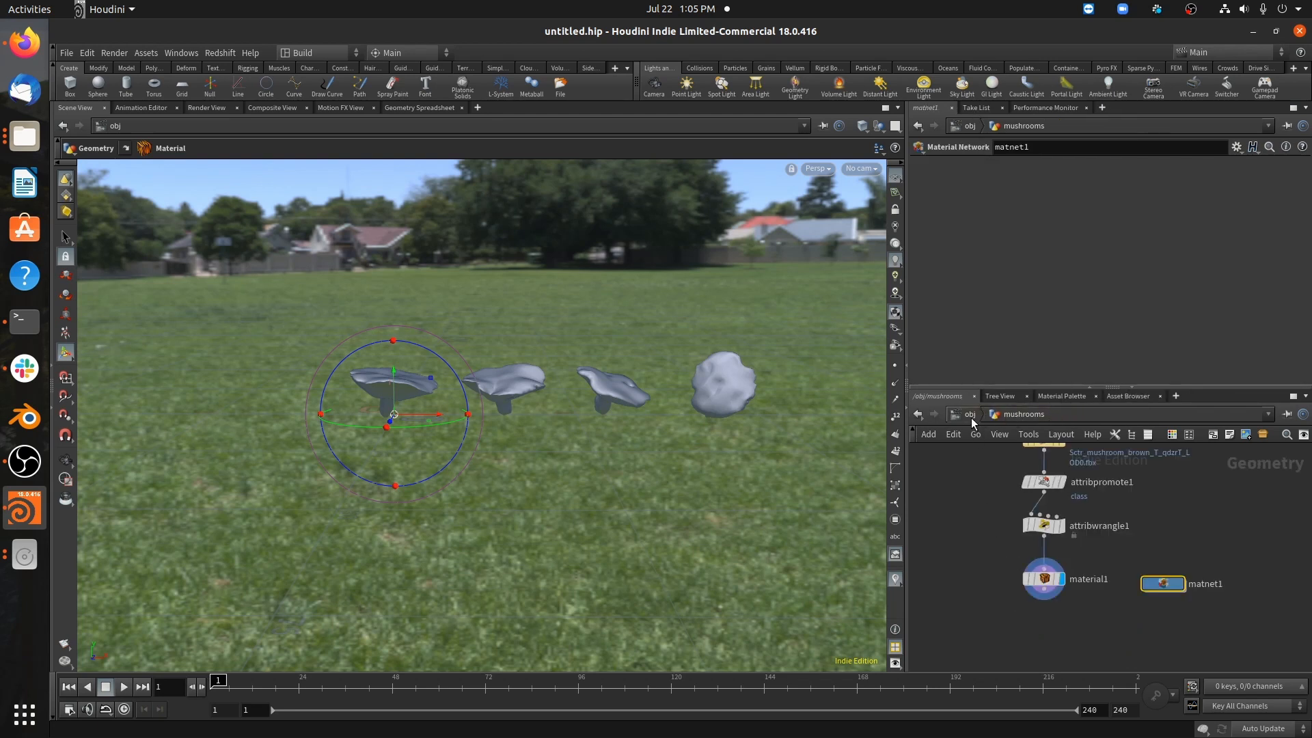
click(970, 415)
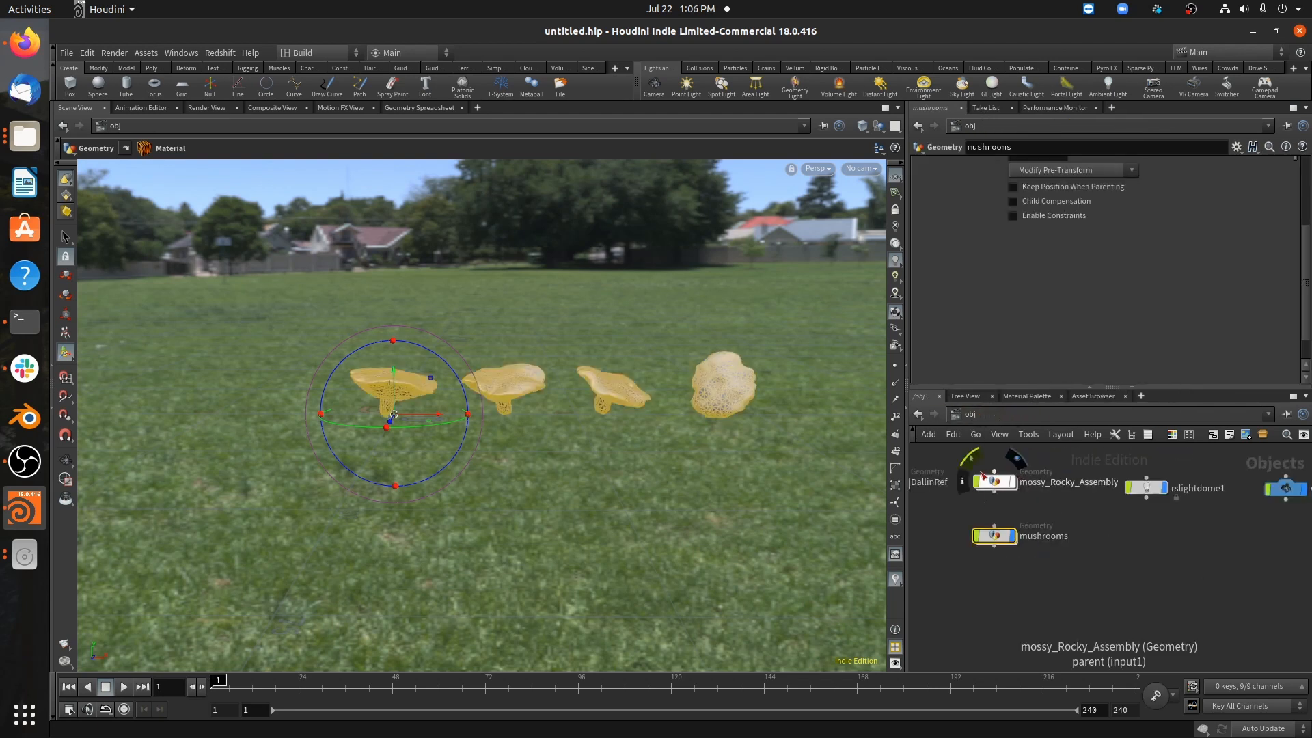
click(855, 169)
click(865, 236)
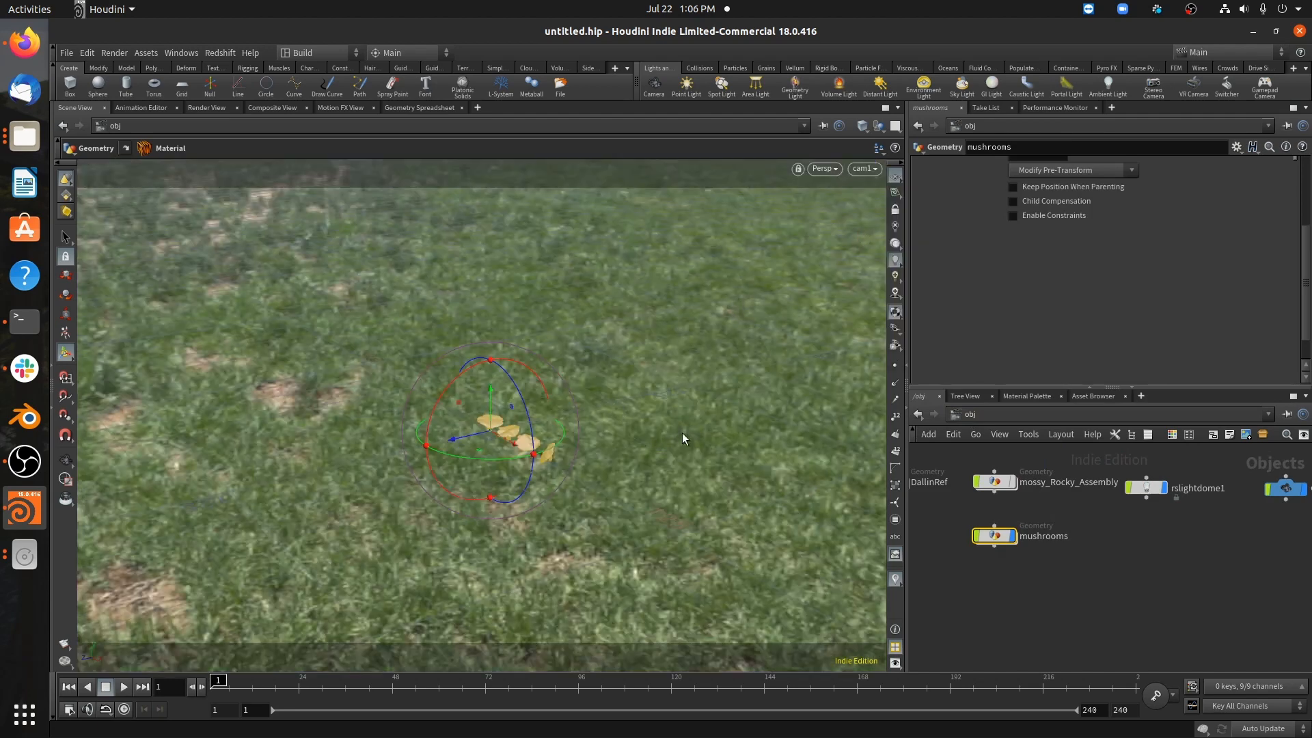
click(895, 210)
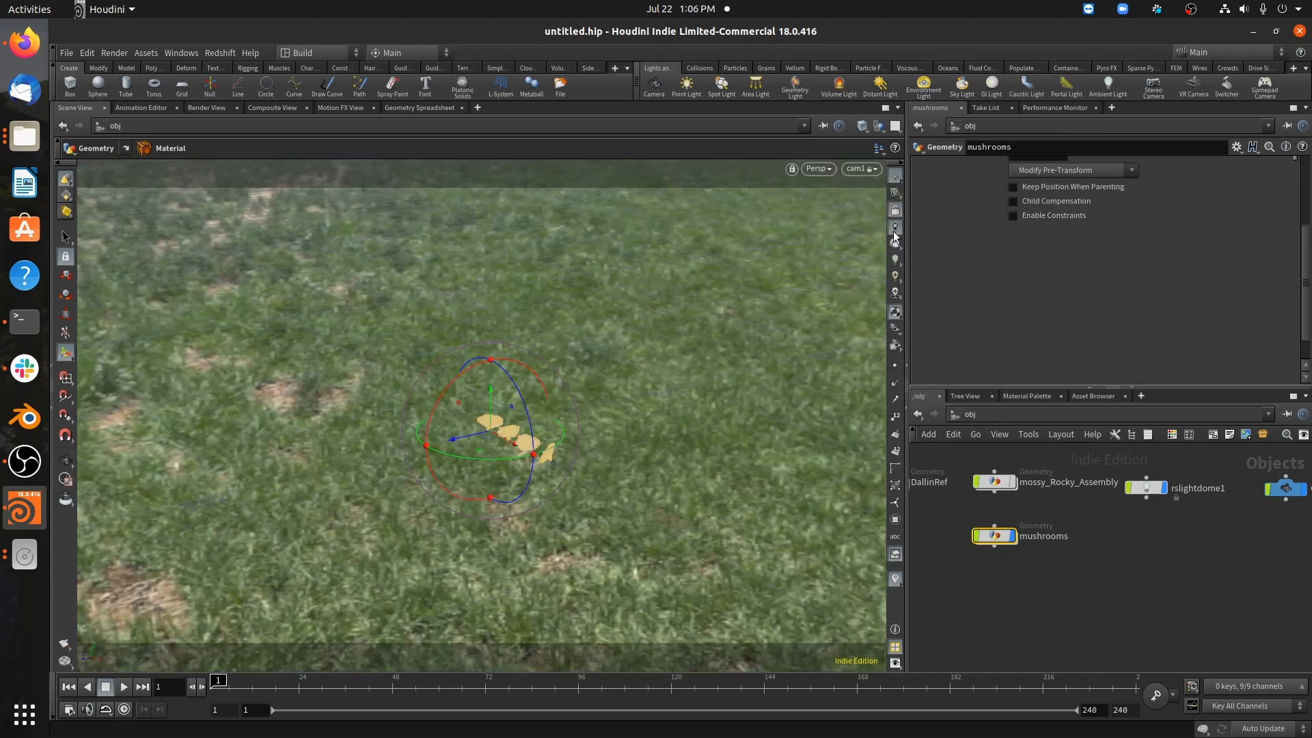
- Switch the viewport to high quality lighting and move cam1 in close to frame the four mushrooms
click(898, 277)
alt+right_drag(512, 419, 881, 412)
alt+drag(536, 440, 486, 457)
alt+right_drag(485, 458, 688, 466)
alt+middle_drag(689, 465, 652, 343)
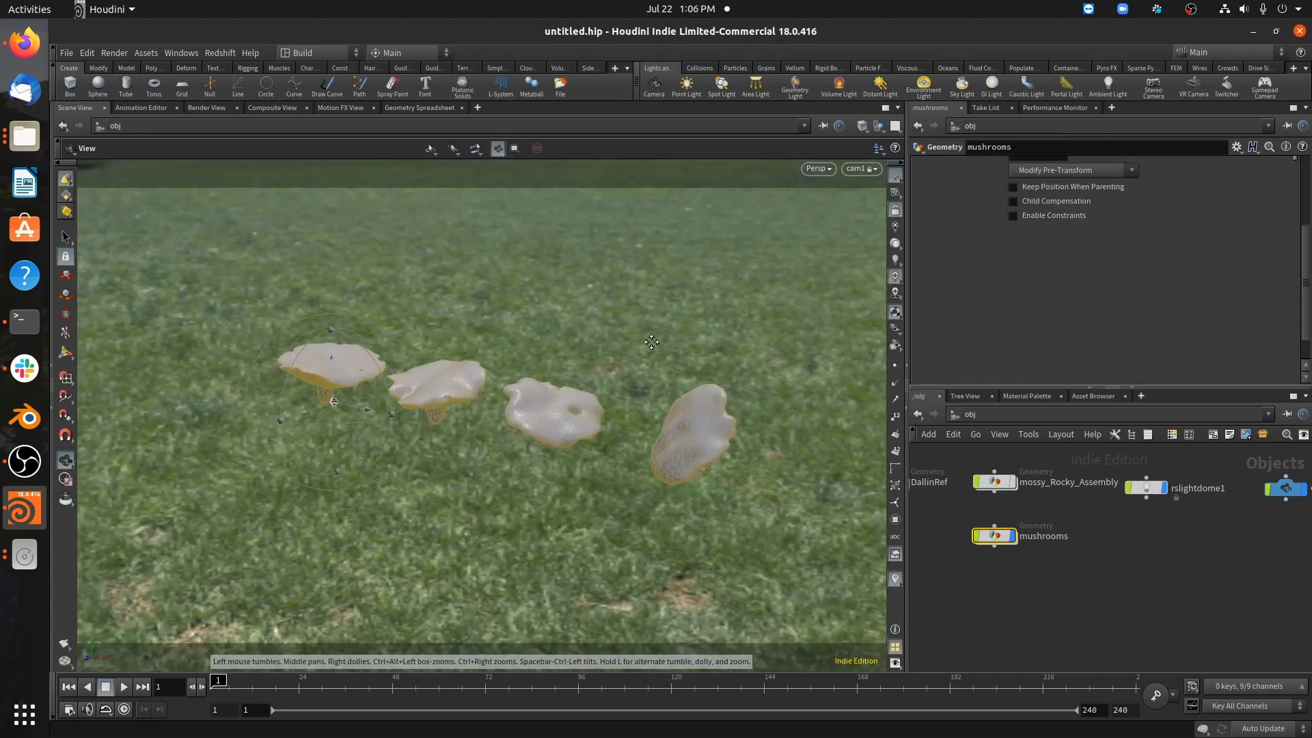
alt+right_drag(514, 416, 600, 430)
key(Escape)
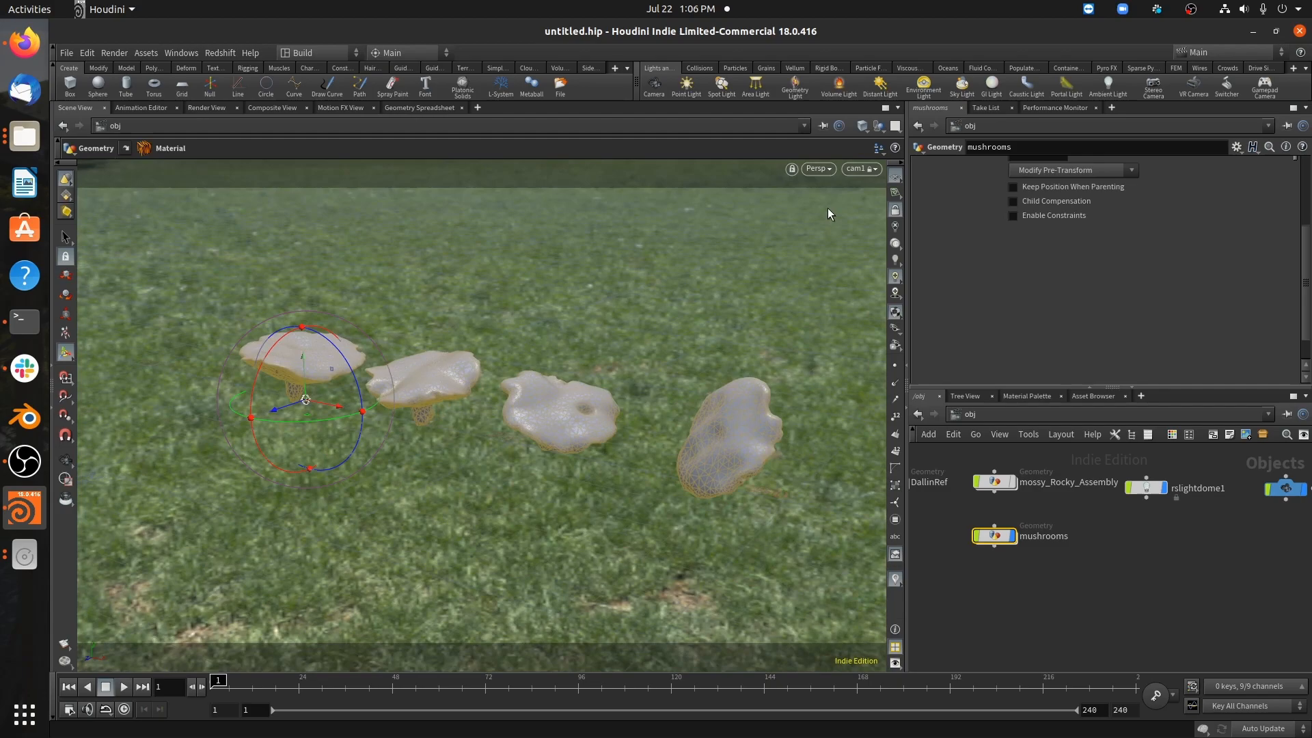
- Unlock cam1 from the view, check the mushrooms in a free view, and return to cam1 with the mushrooms object deselected
click(896, 209)
alt+right_drag(686, 304, 463, 306)
alt+drag(463, 309, 535, 334)
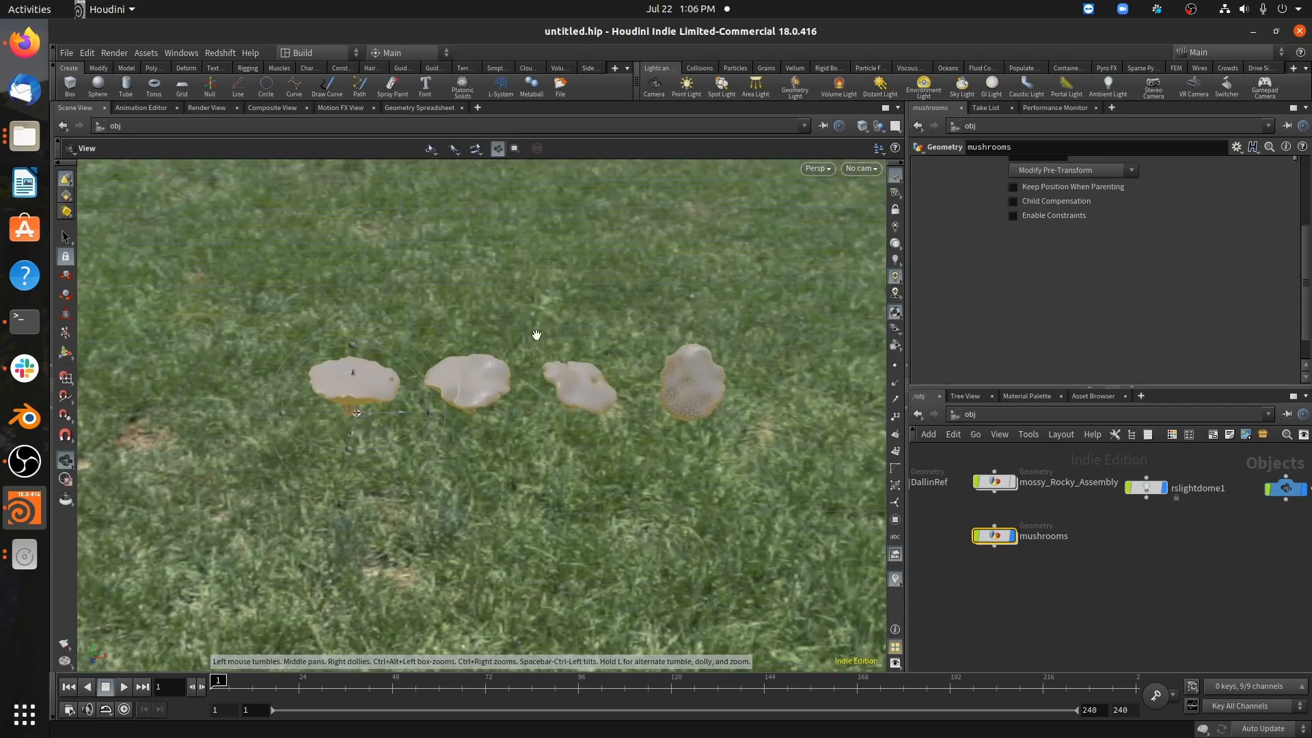
click(819, 168)
click(861, 168)
click(867, 228)
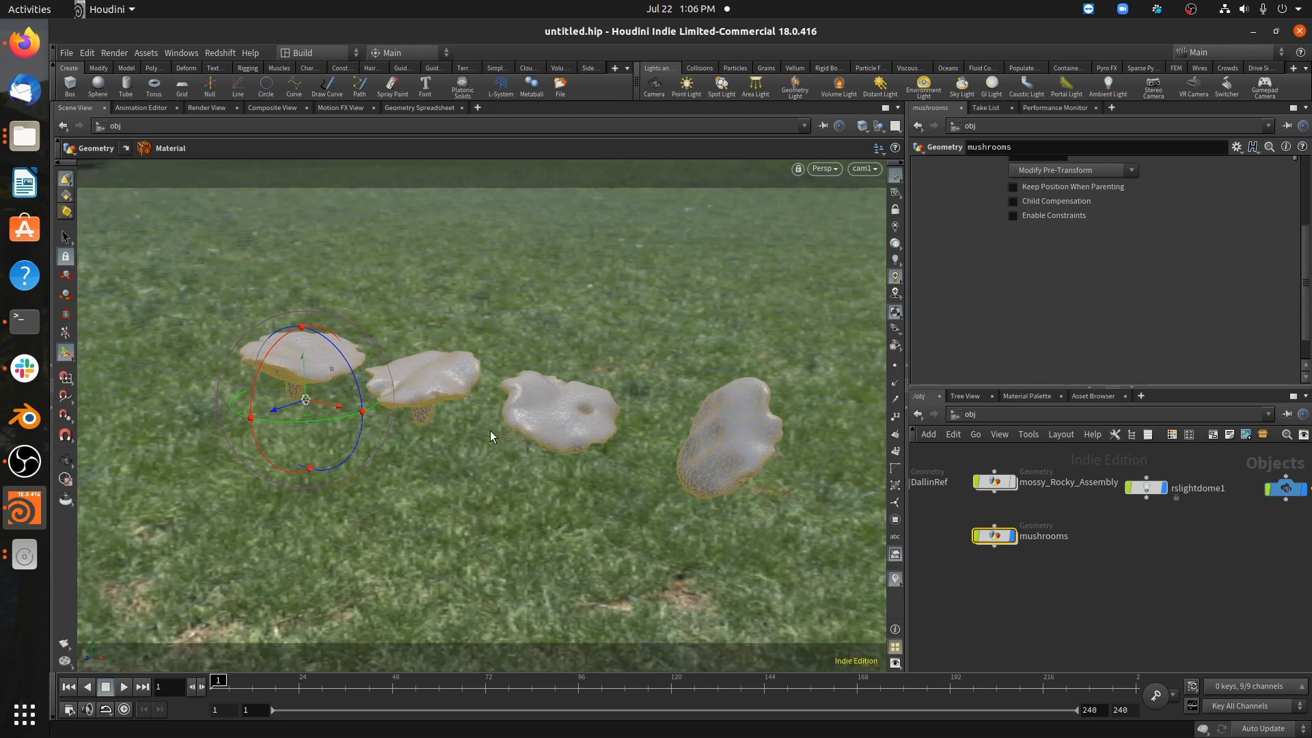
click(1020, 581)
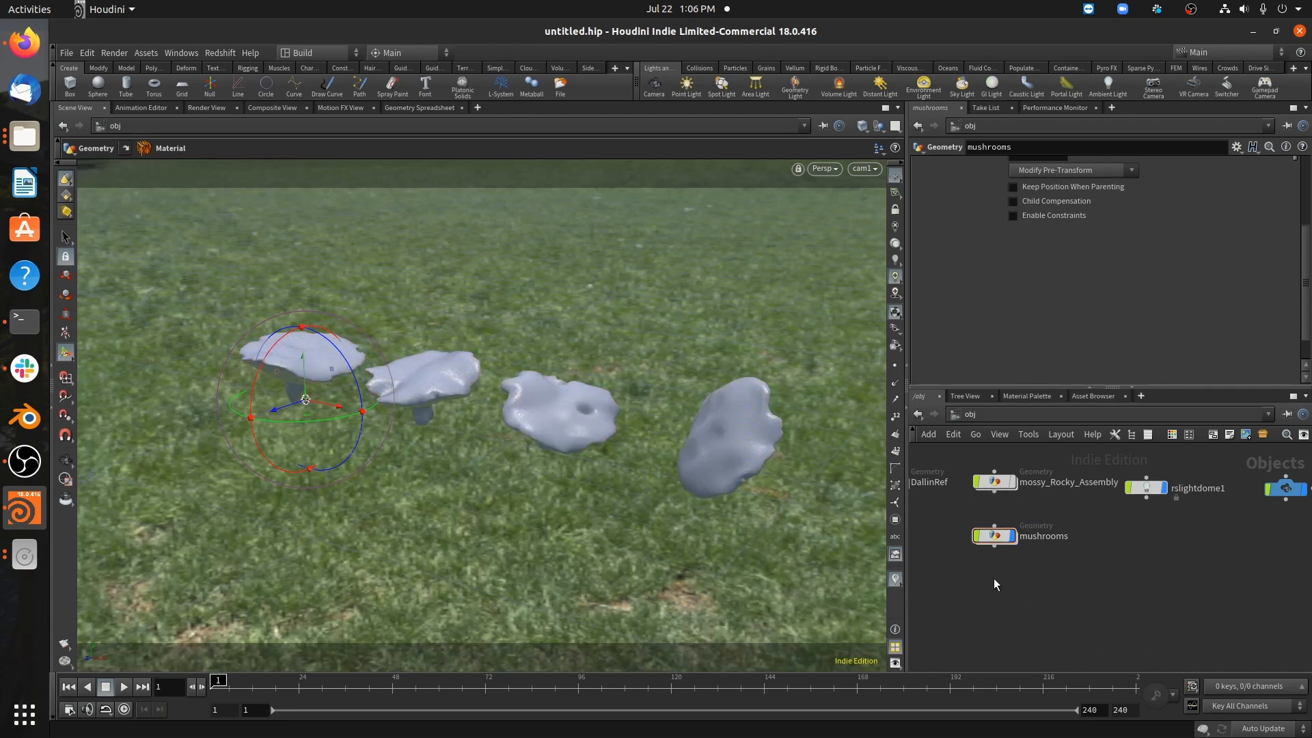
middle_drag(994, 578, 1026, 578)
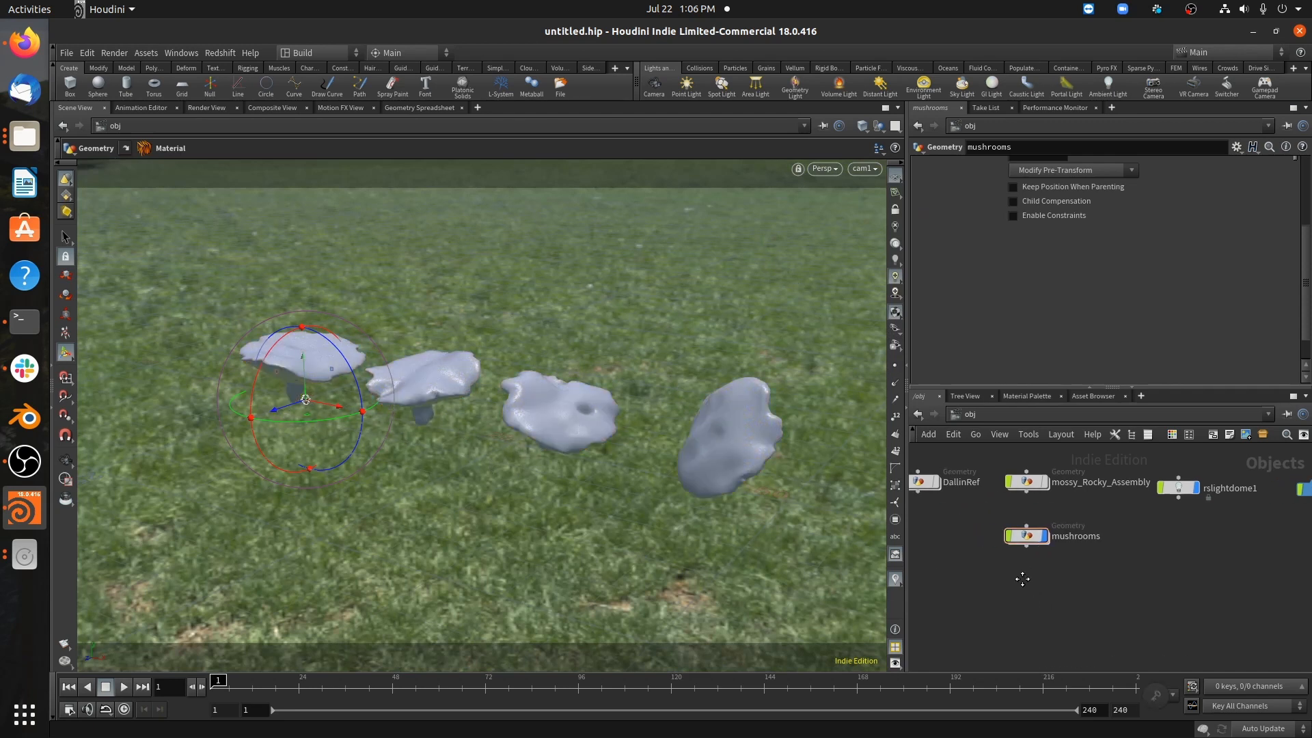
- Inside the mushrooms object, set the material1 node's material to ../matnet1/mushroom
double_click(1025, 540)
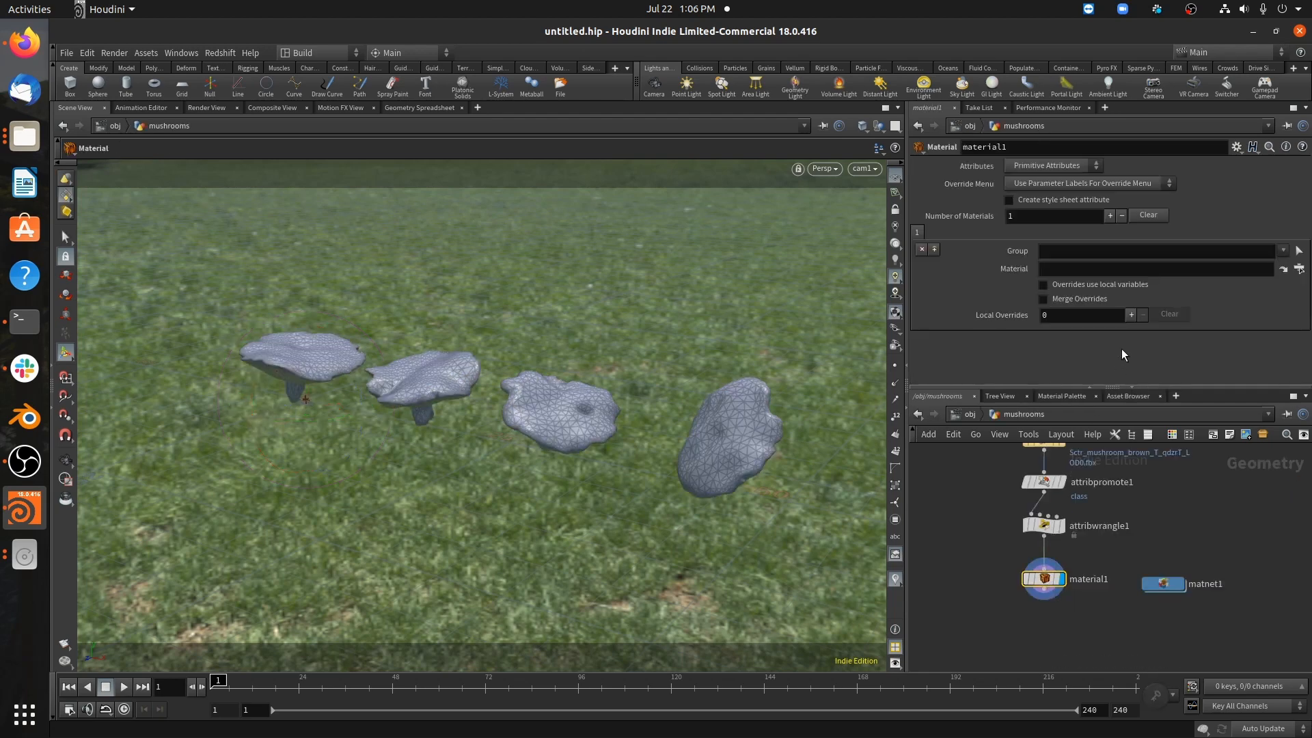
click(1085, 270)
text(../matnet1/)
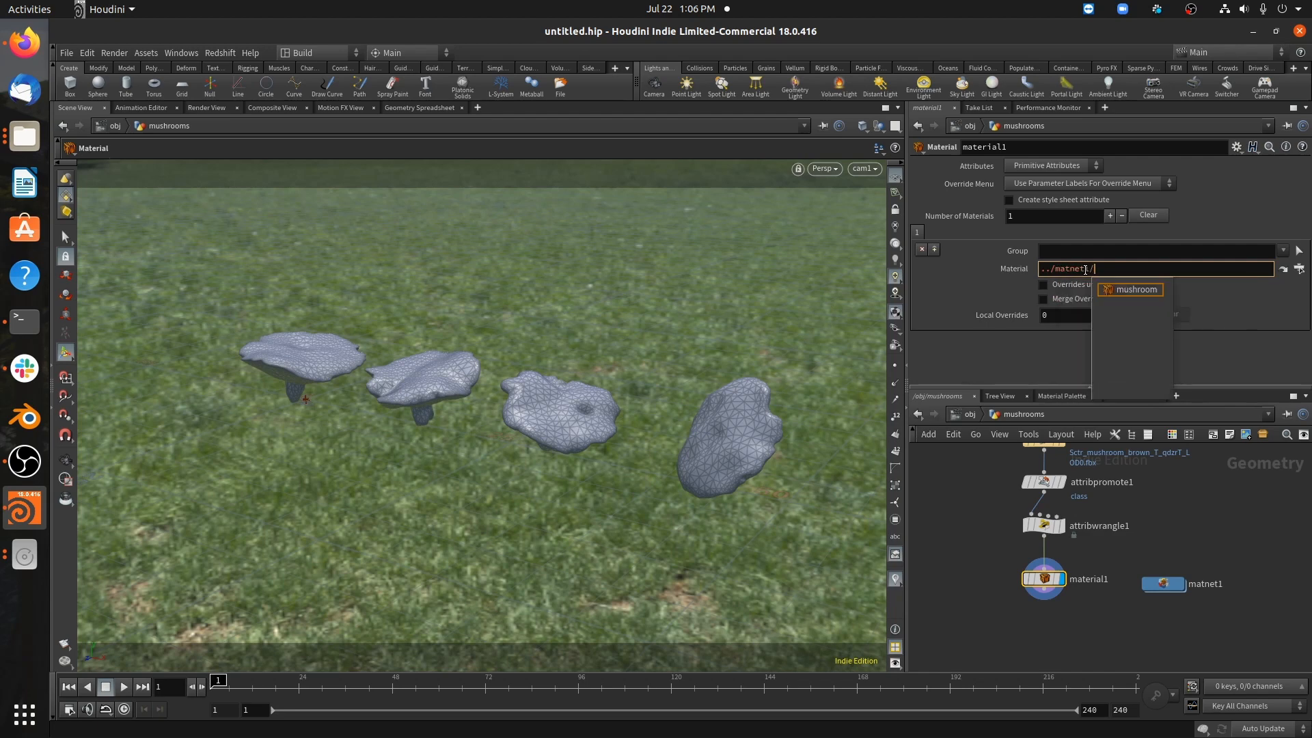
key(Return)
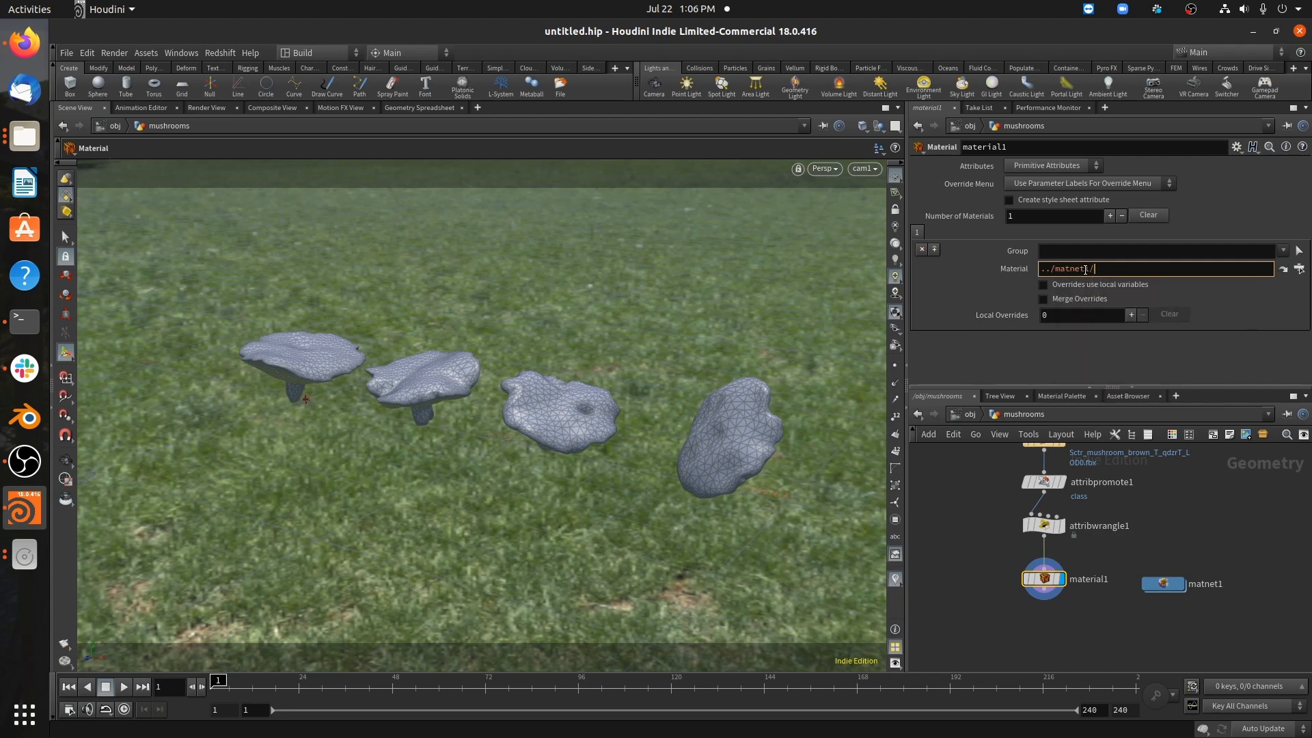
text(mushroom)
key(Return)
key(Return)
click(996, 462)
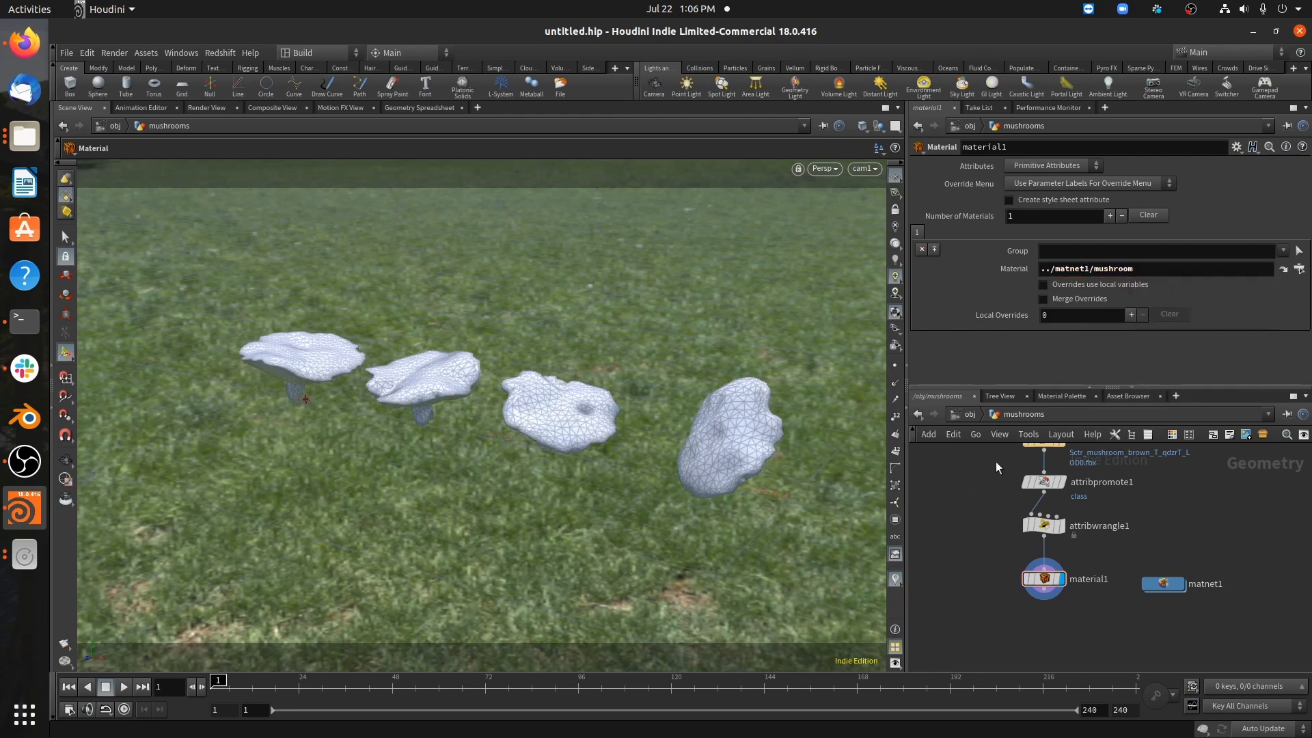
- Return to the object level, enable Redshift displacement on the mushrooms object, and compare its displacement settings with mossy_Rocky_Assembly
click(971, 414)
scroll(1020, 267, up, 4)
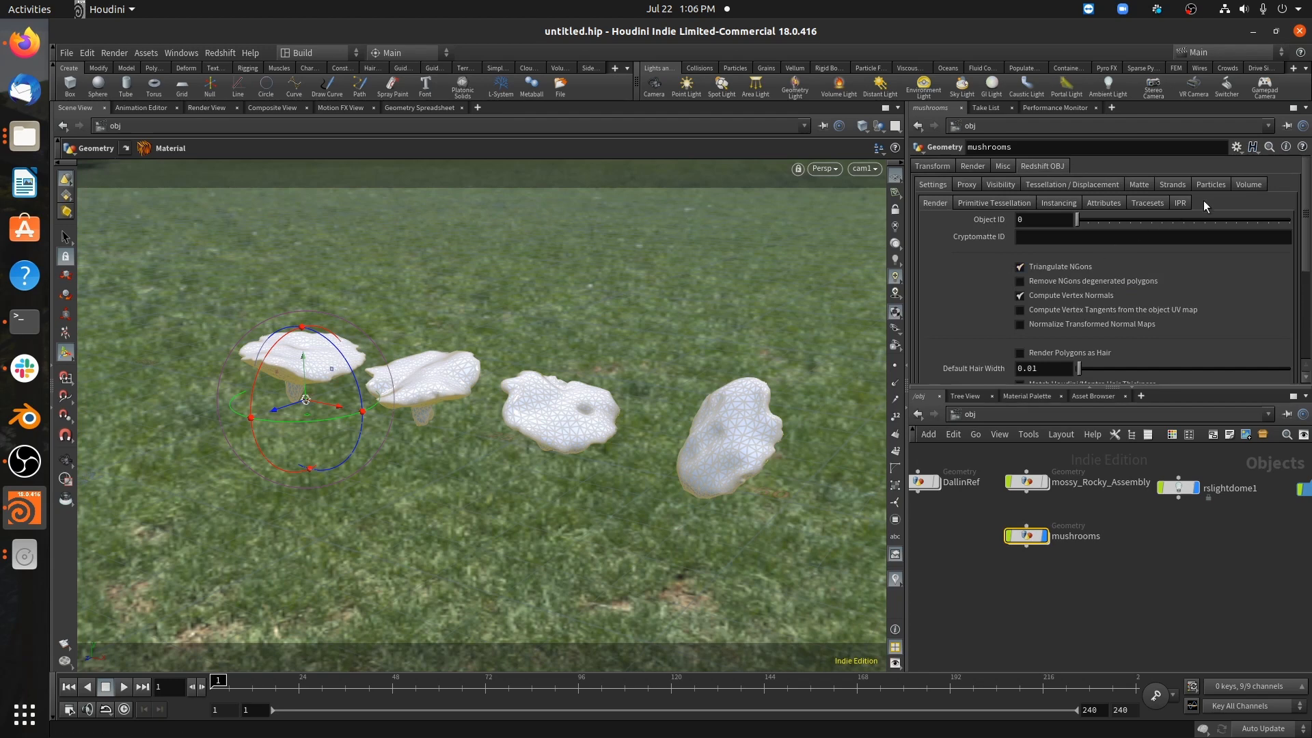
click(1118, 183)
scroll(983, 253, down, 3)
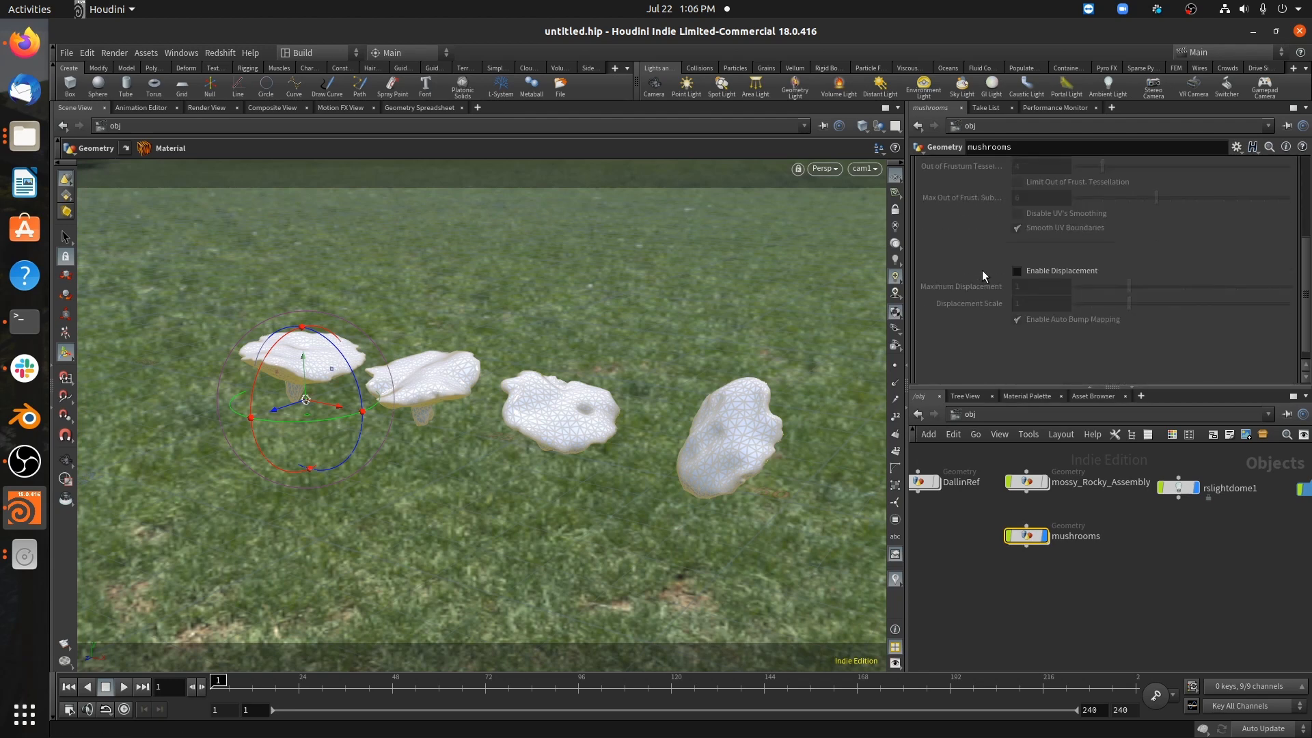
click(1030, 273)
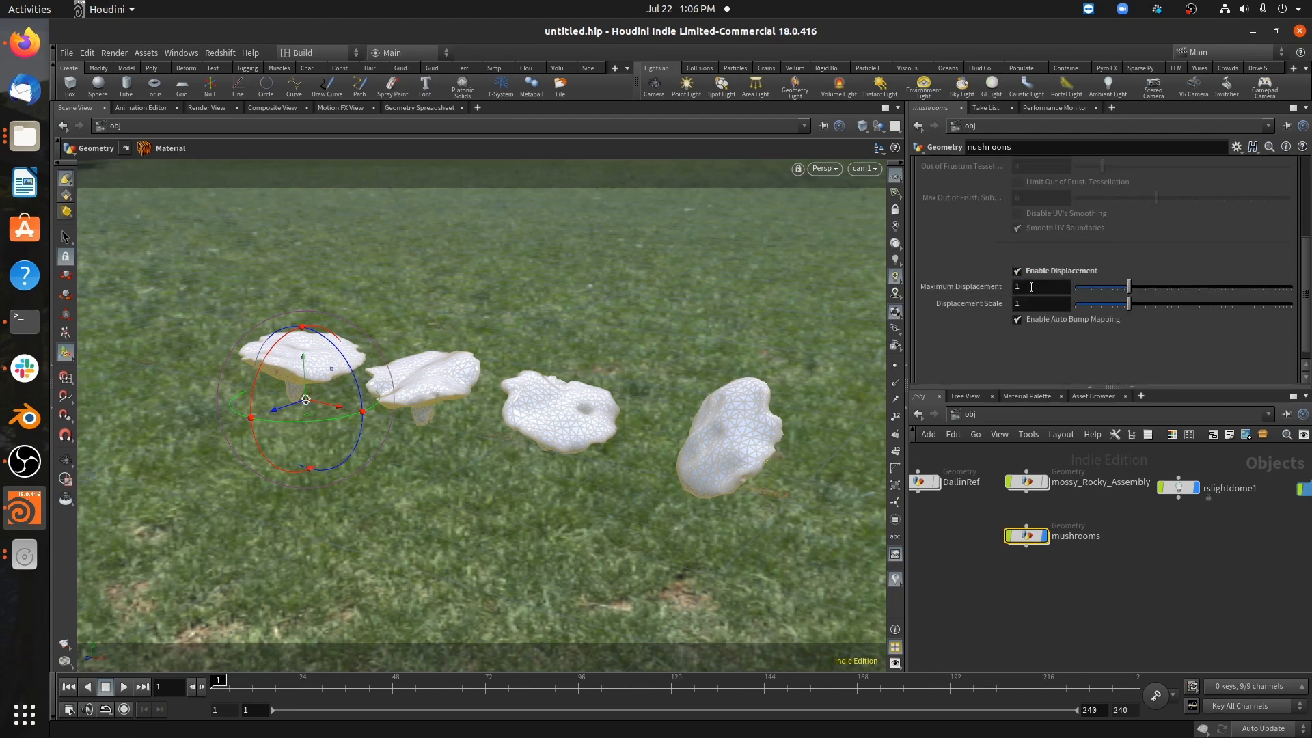
click(998, 496)
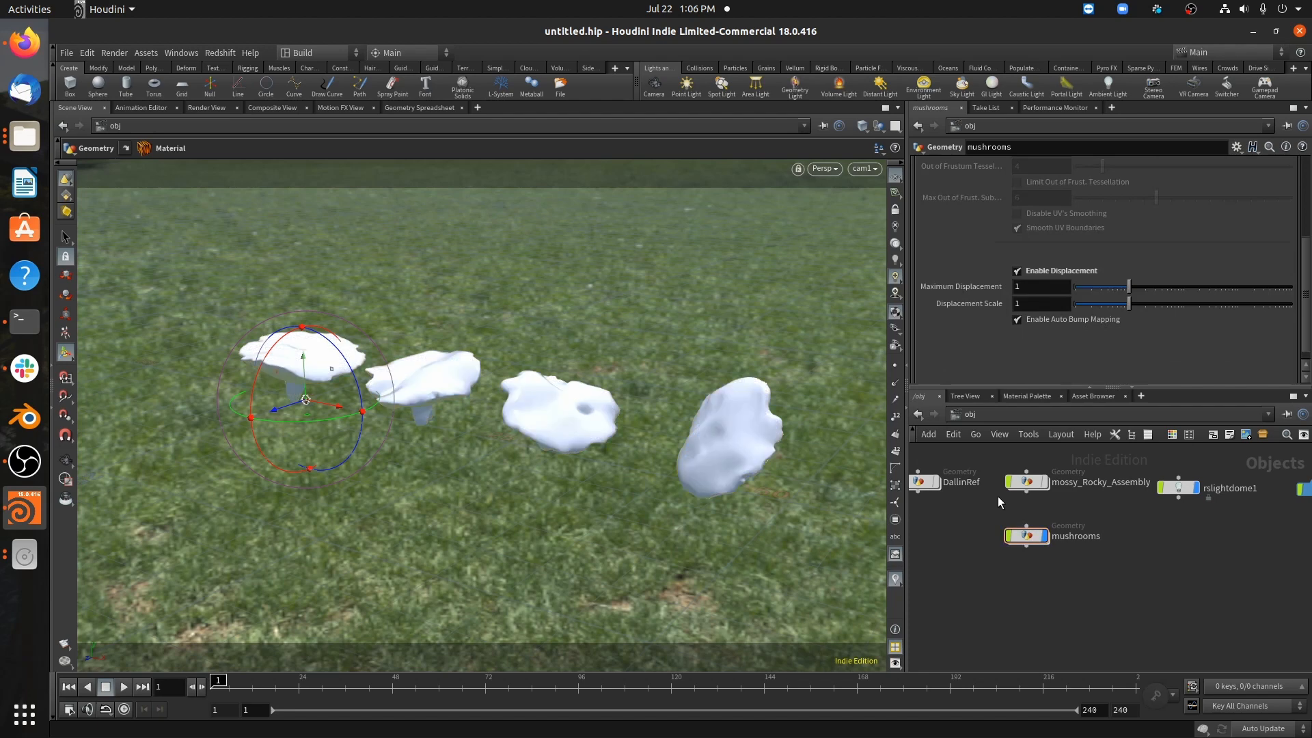
click(1030, 291)
click(1027, 482)
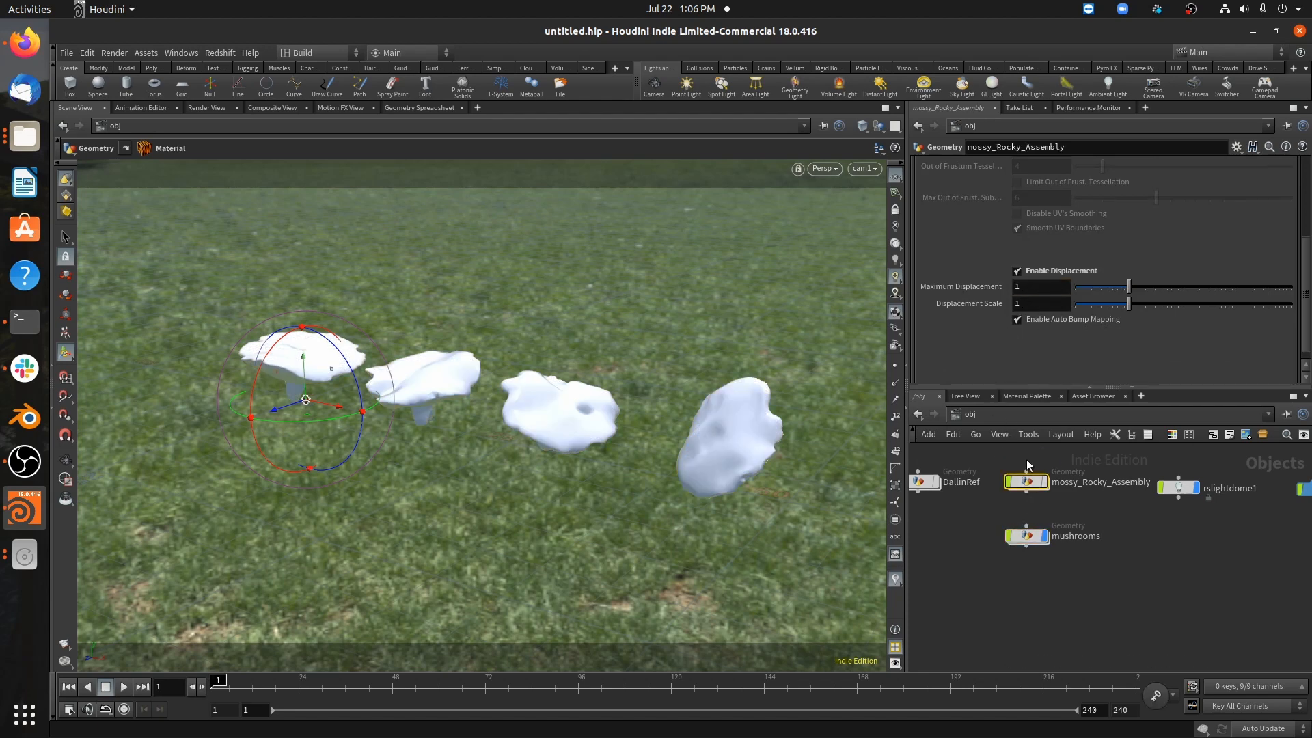
click(1026, 536)
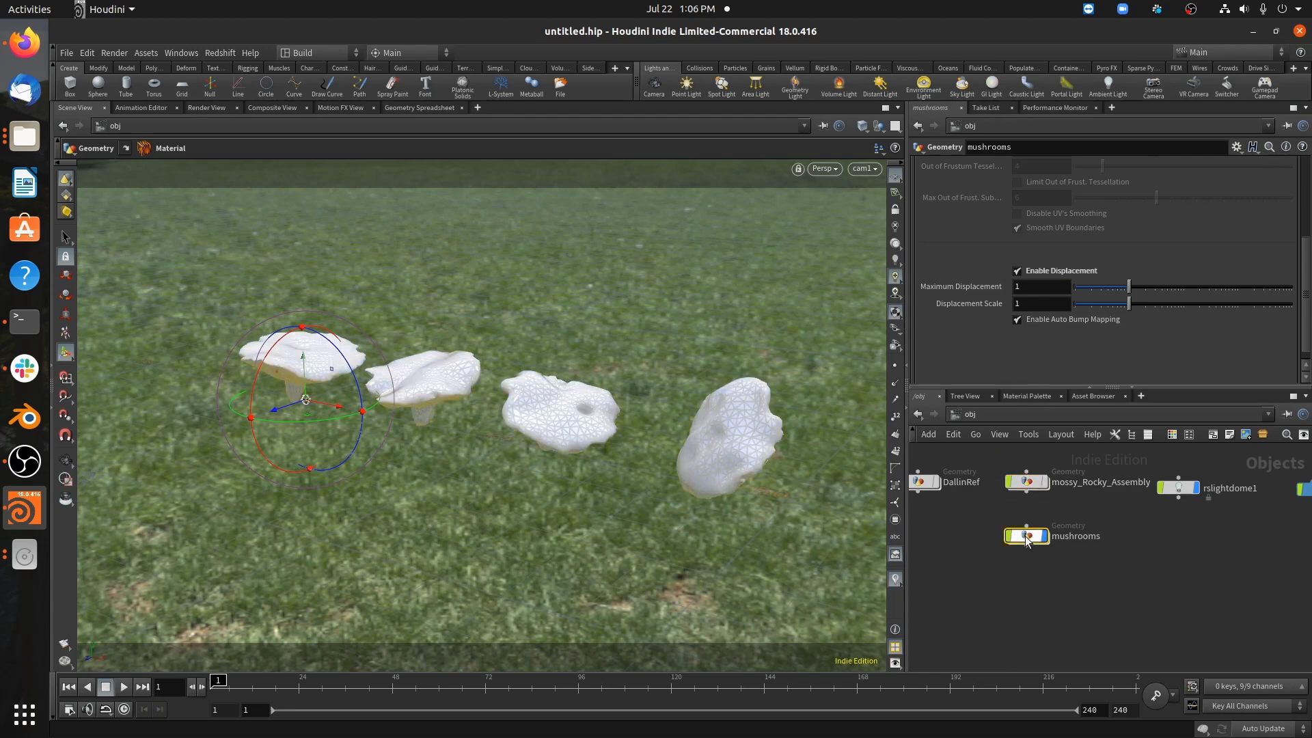
- Start a Redshift IPR render and open the object settings of Redshift_ROP1 in the output network
click(201, 108)
click(87, 127)
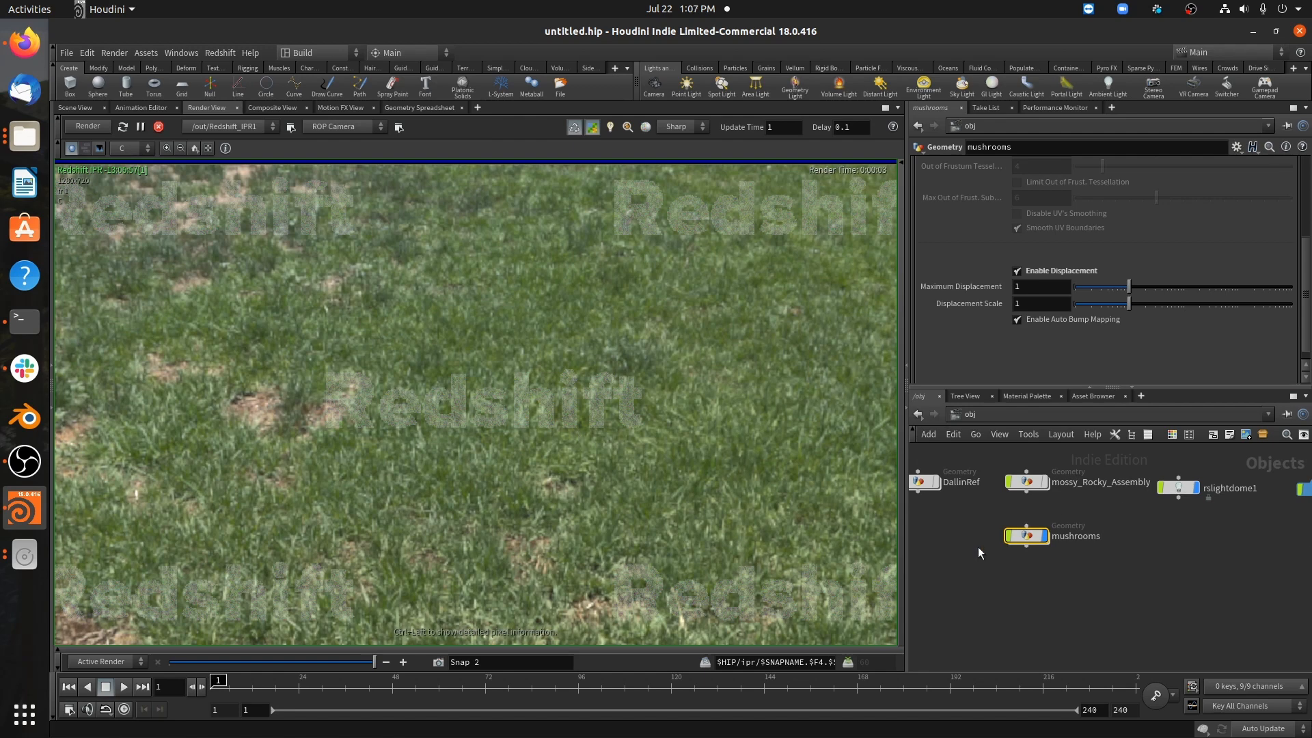
middle_drag(978, 548, 1083, 560)
click(1001, 416)
click(1021, 493)
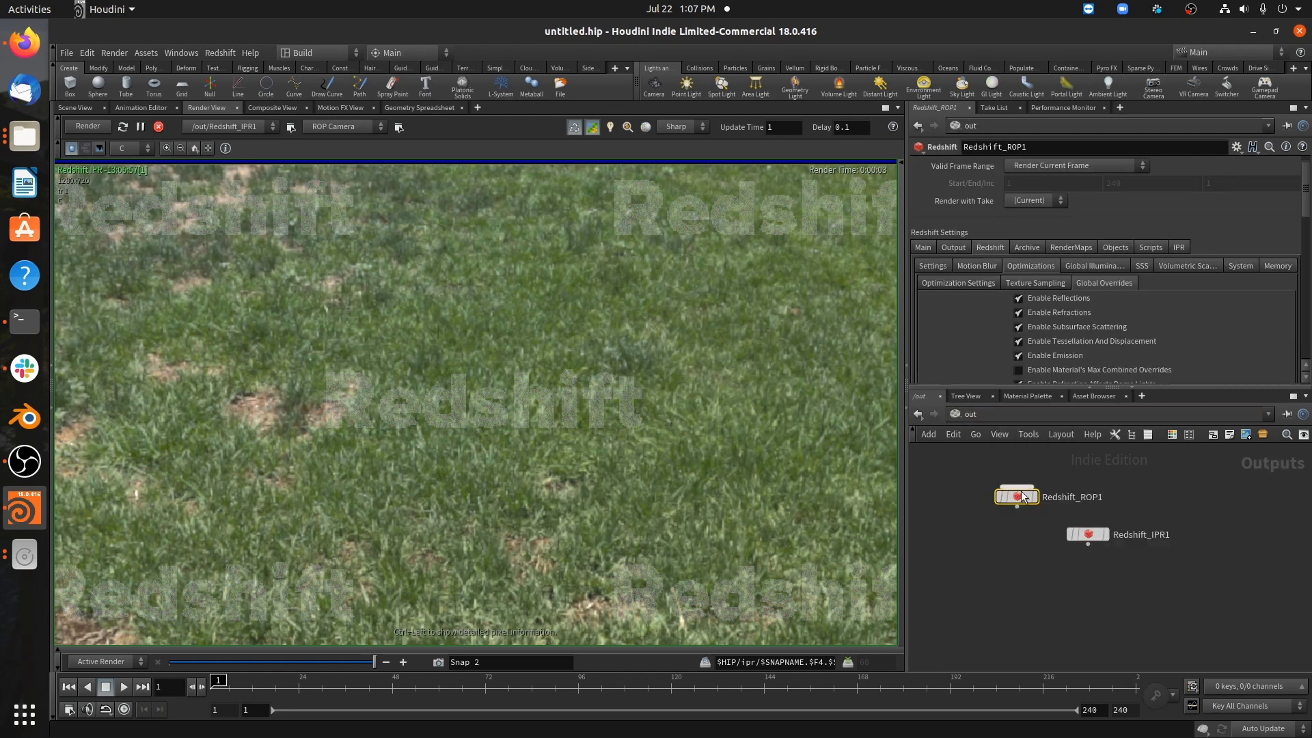
click(1109, 246)
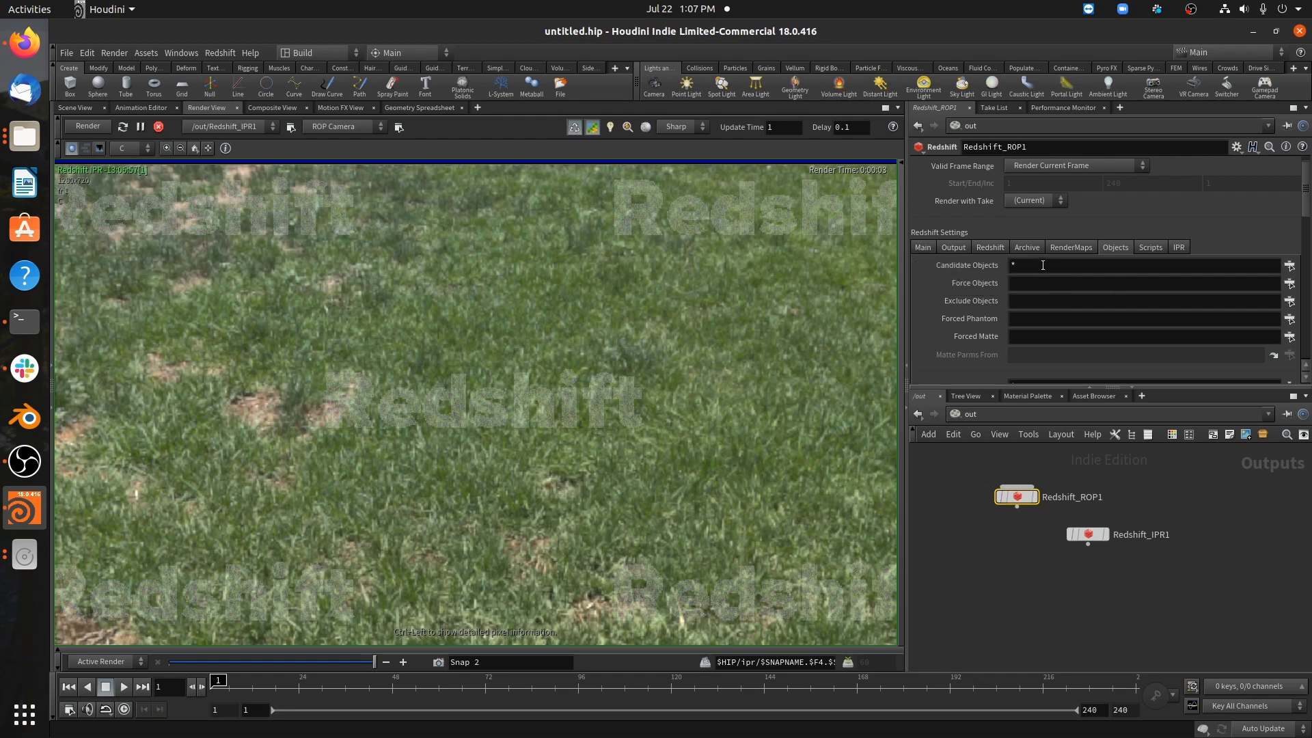
- Stop the render, clear Redshift_ROP1's candidate objects, and set mushrooms as the forced object
click(159, 127)
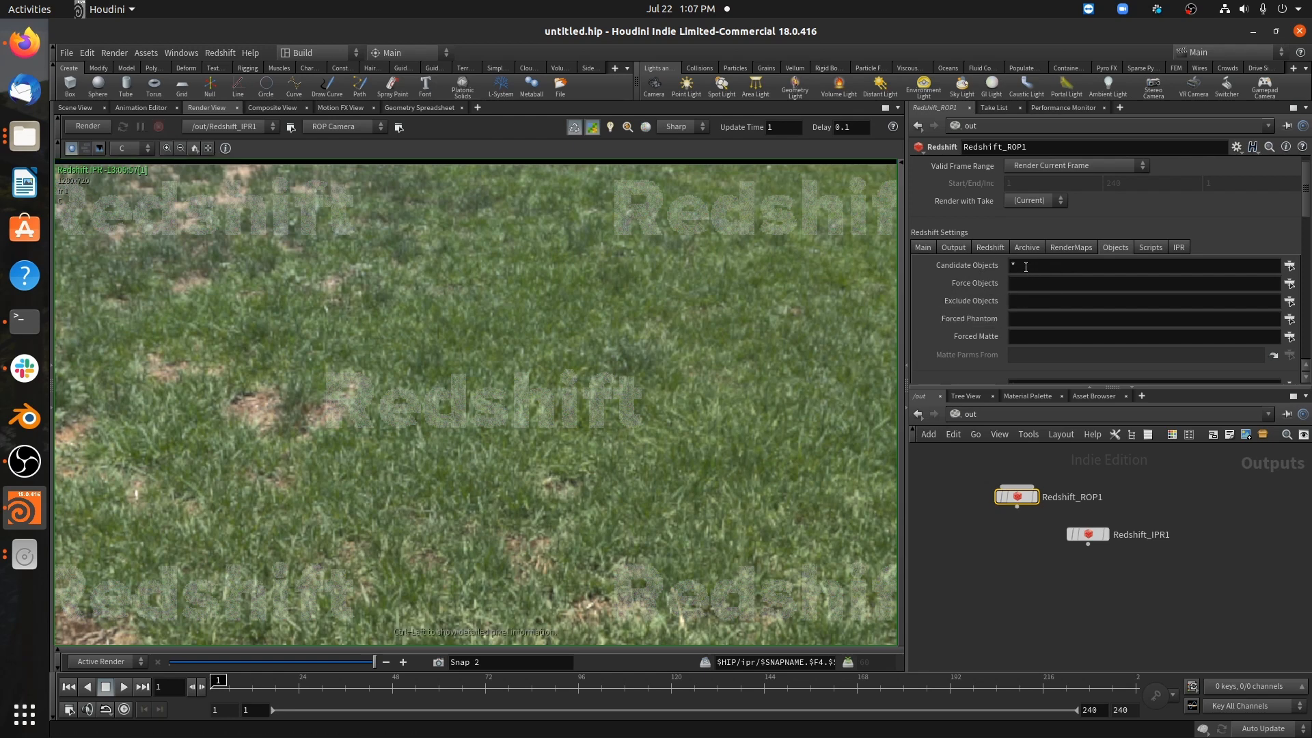
click(1026, 267)
key(BackSpace)
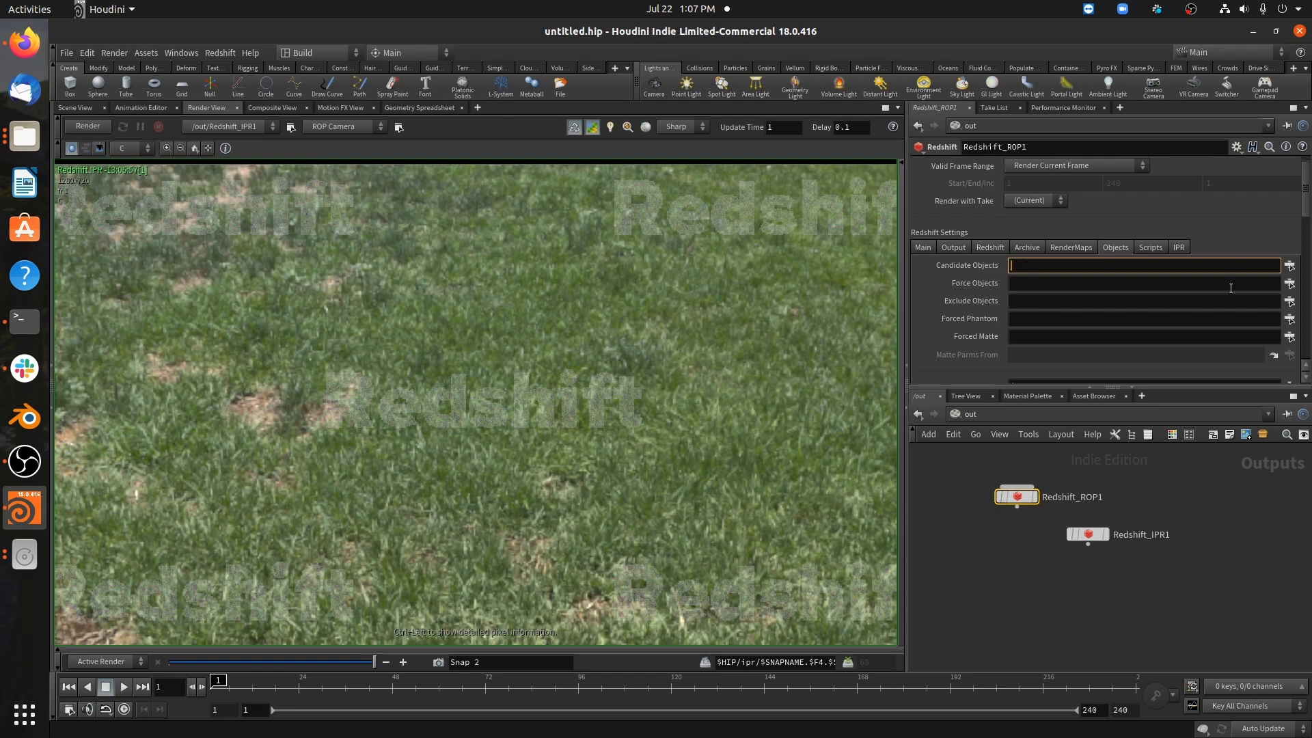
click(1290, 283)
click(1110, 152)
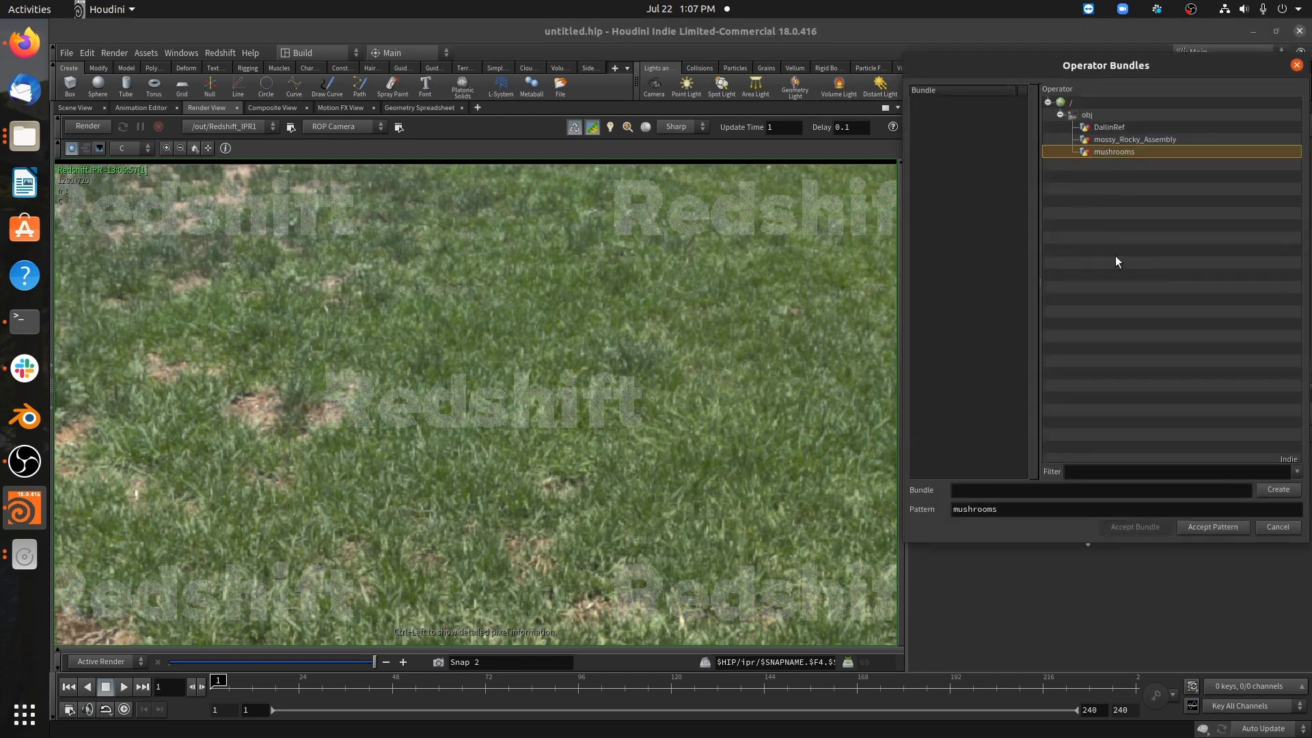
click(1196, 527)
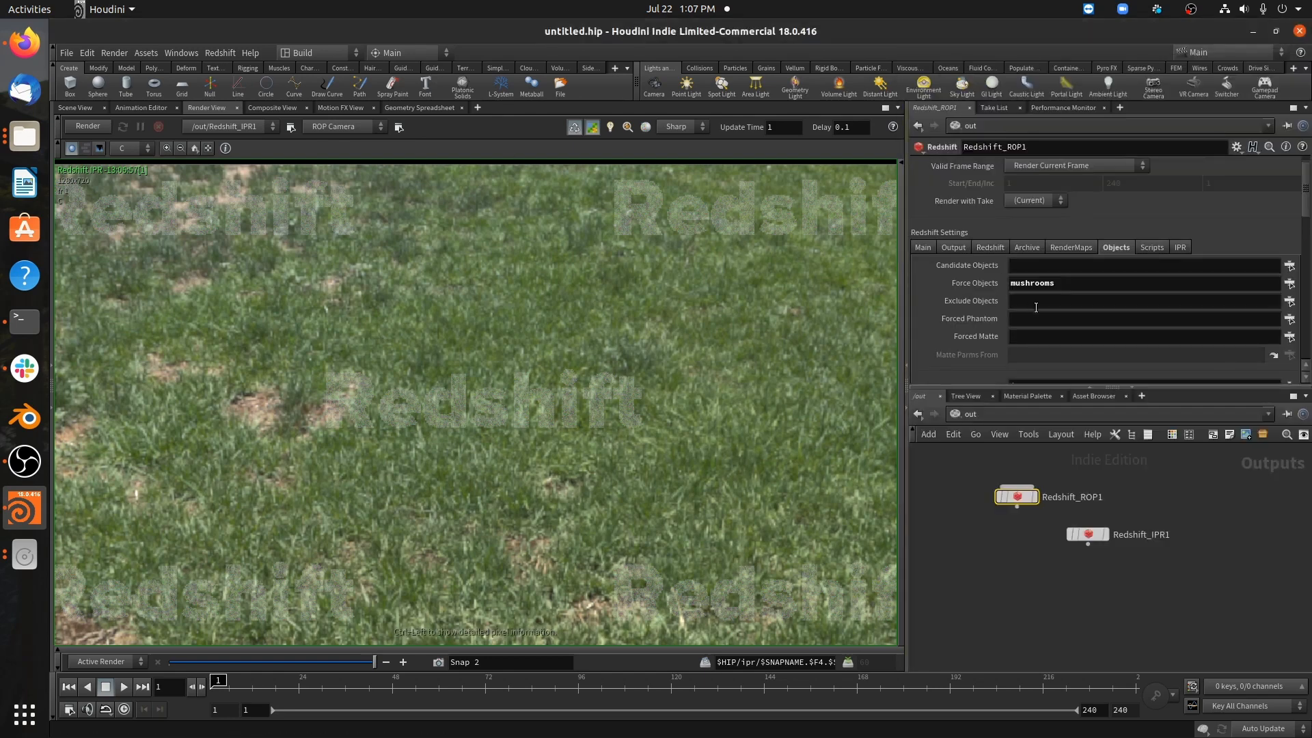
- Clear Redshift_ROP1's candidate lights and pick rslightdome1 as the light to render with
scroll(969, 325, down, 2)
click(1062, 336)
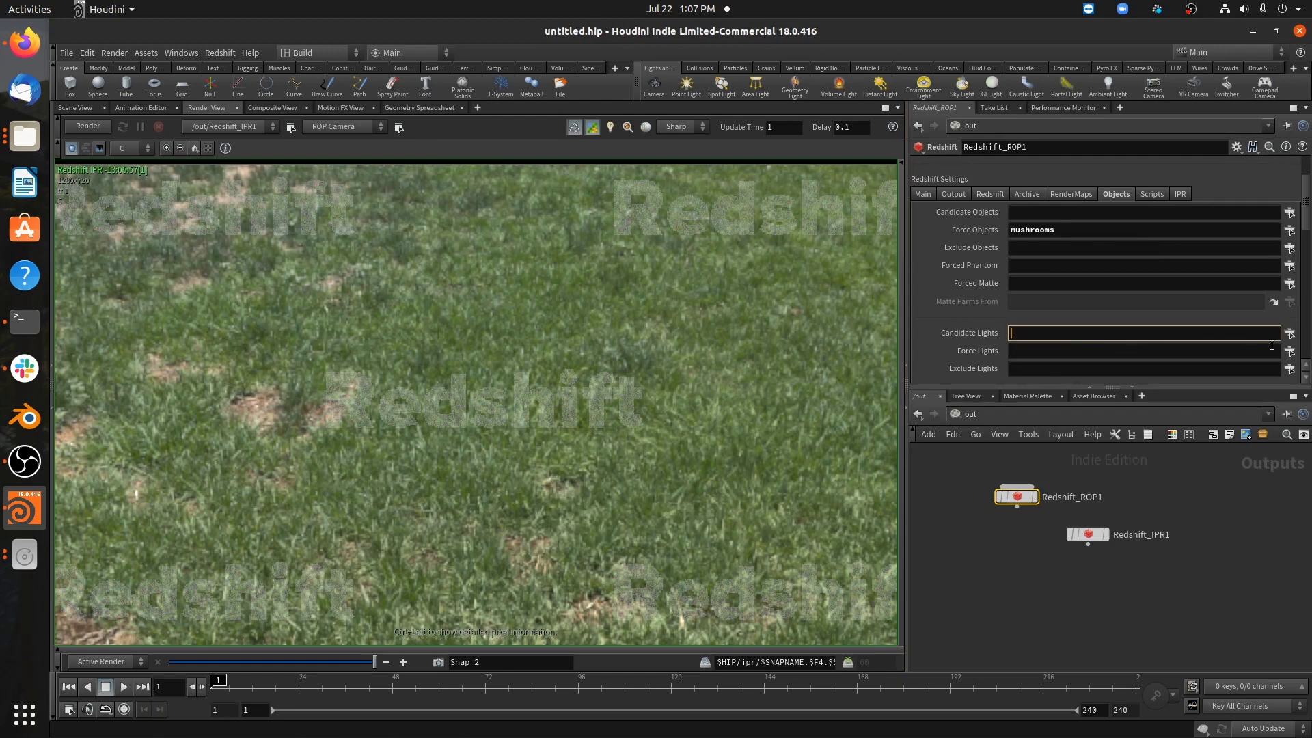
click(1289, 332)
click(1110, 130)
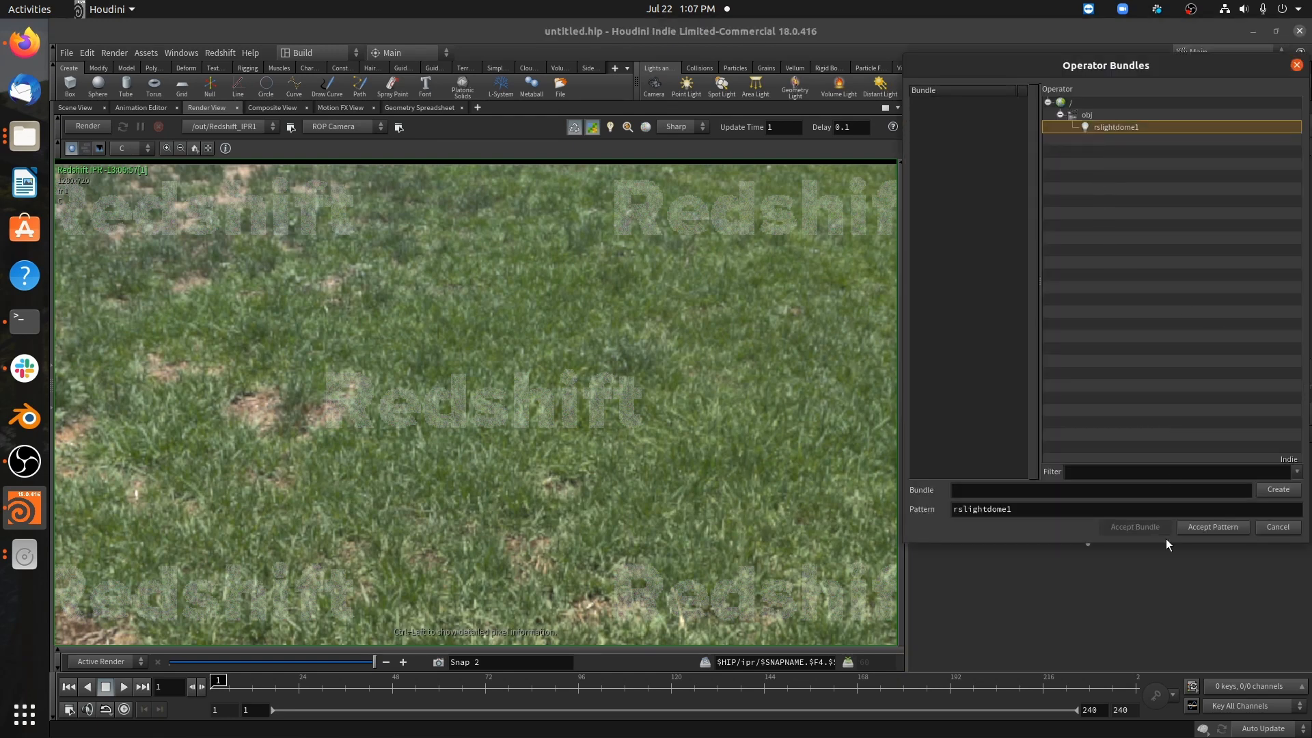
click(1213, 527)
- Check Redshift_ROP1's render camera and restart the IPR render
scroll(965, 273, up, 2)
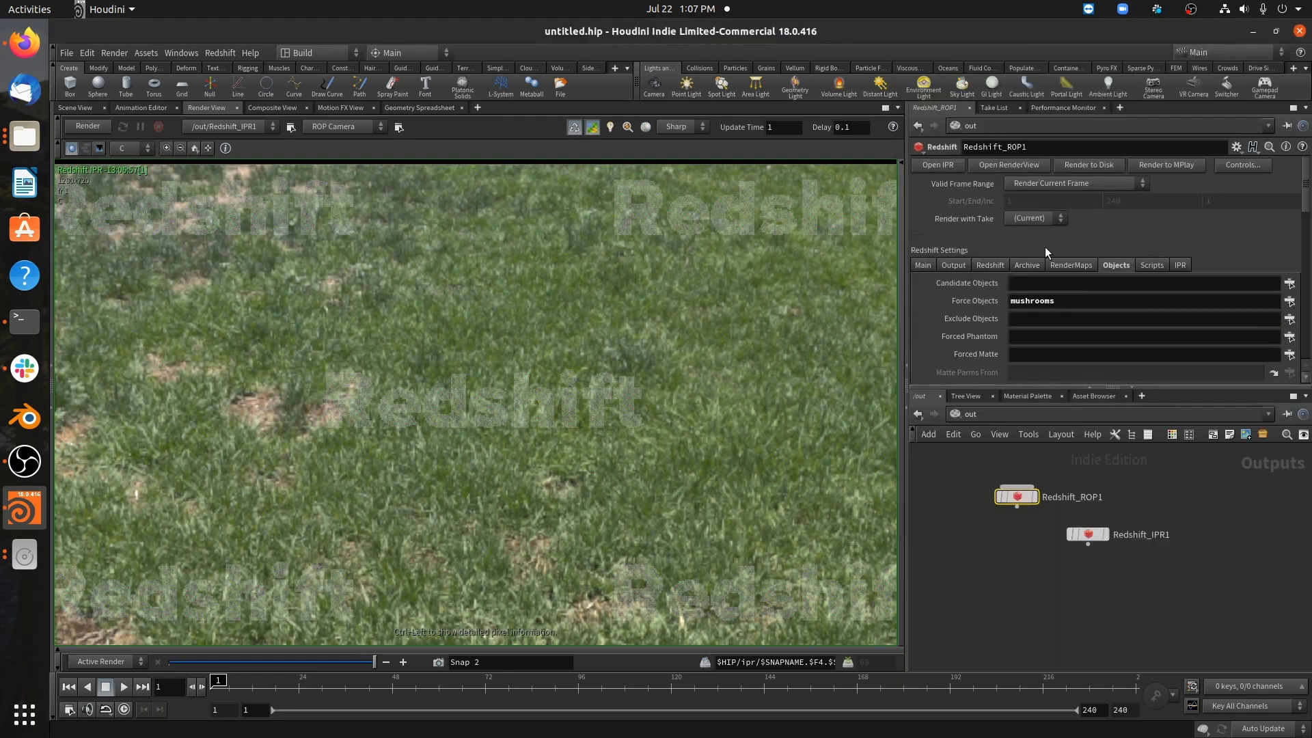
click(924, 265)
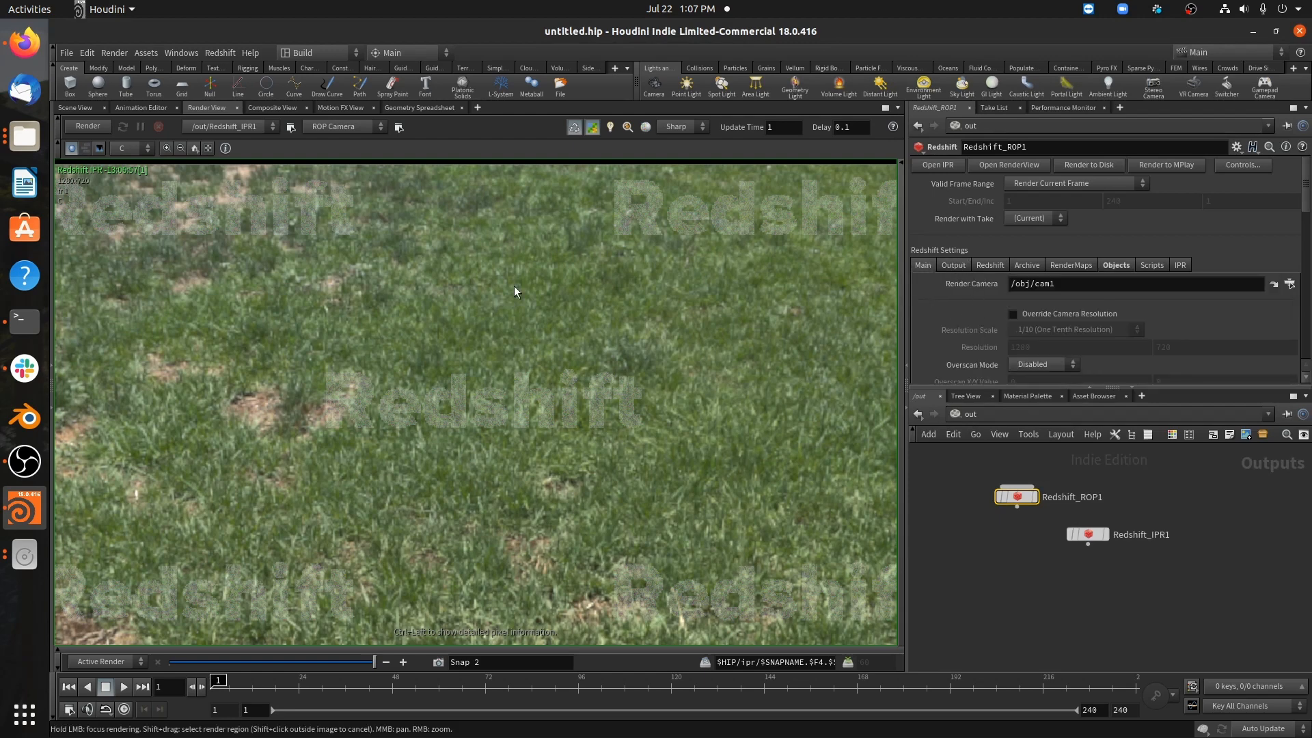
click(84, 129)
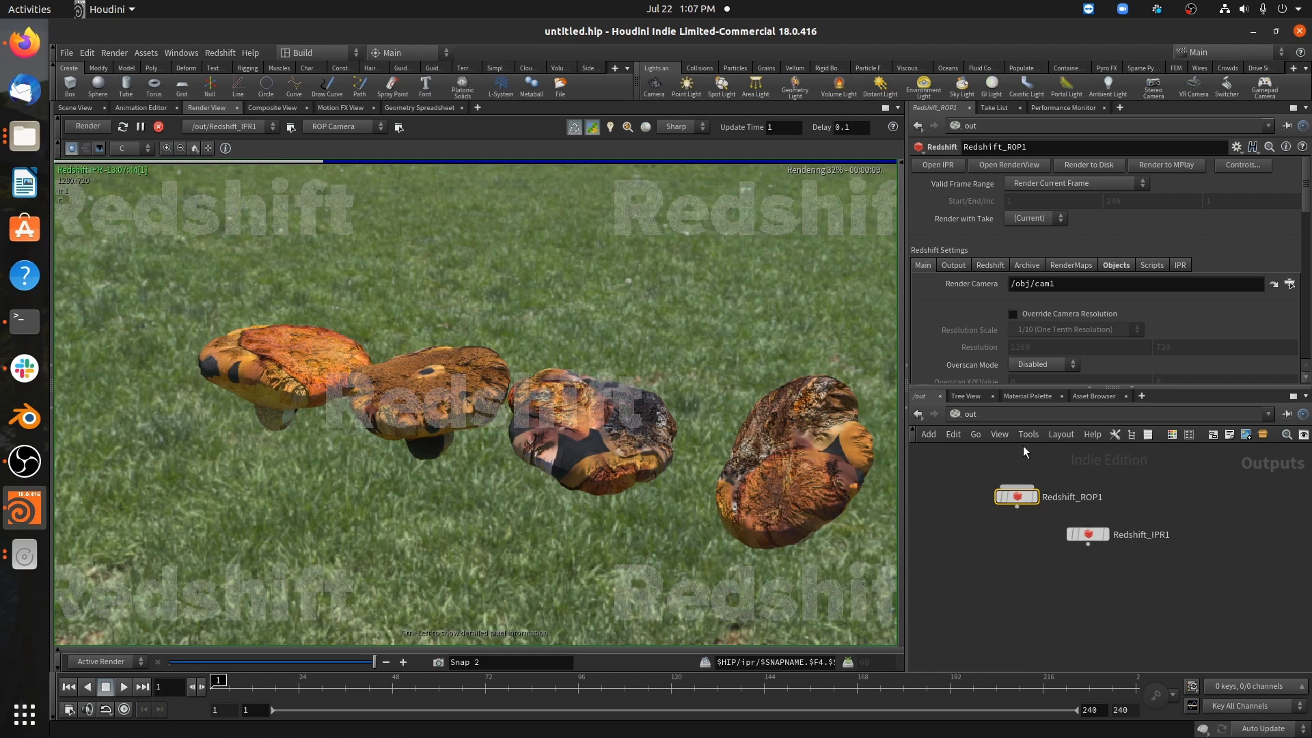
- Go back into the mushrooms object's matnet1 and open the mushroom material builder network
click(970, 415)
click(995, 483)
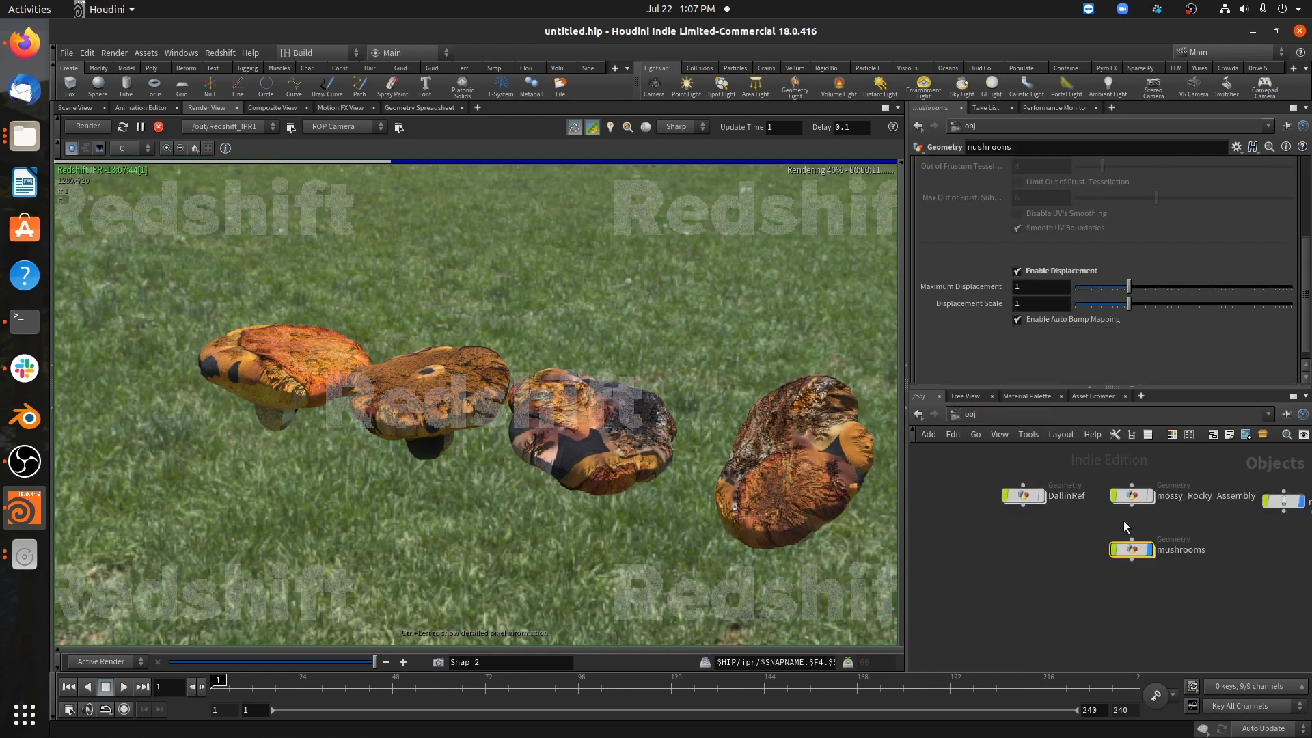
double_click(1135, 549)
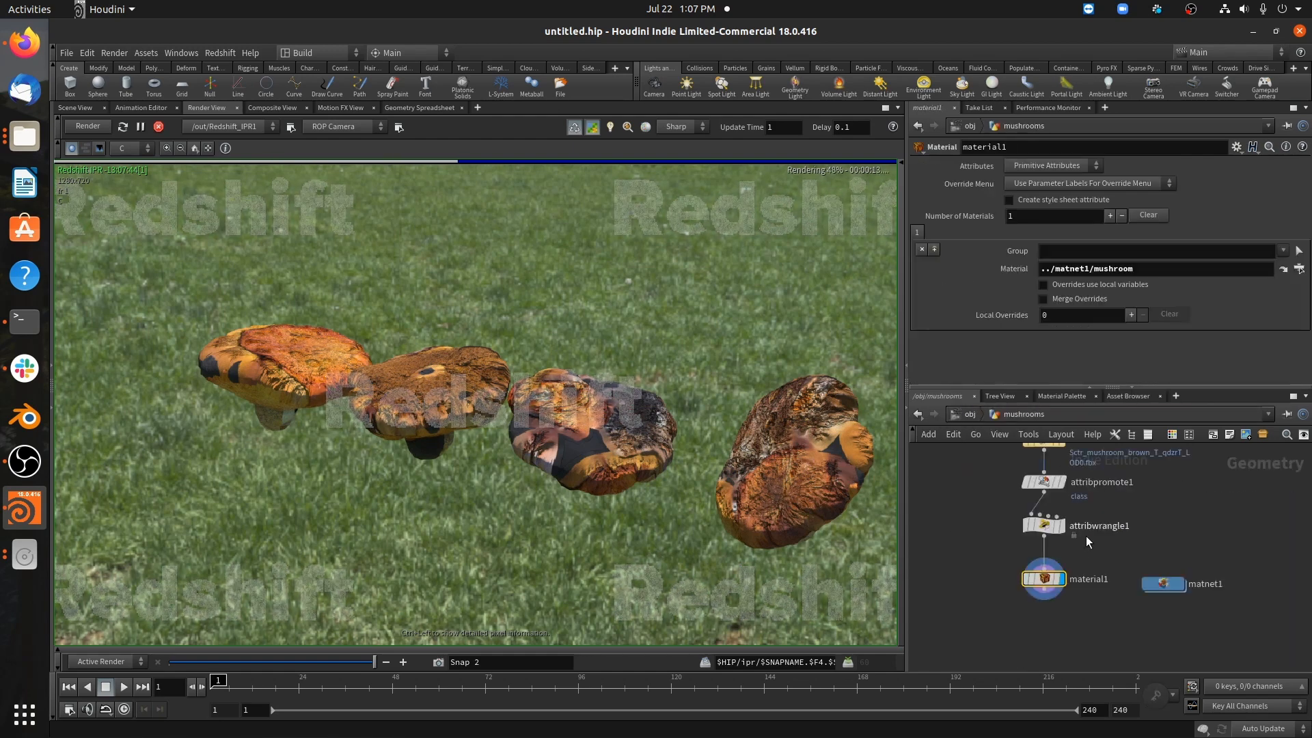
key(h)
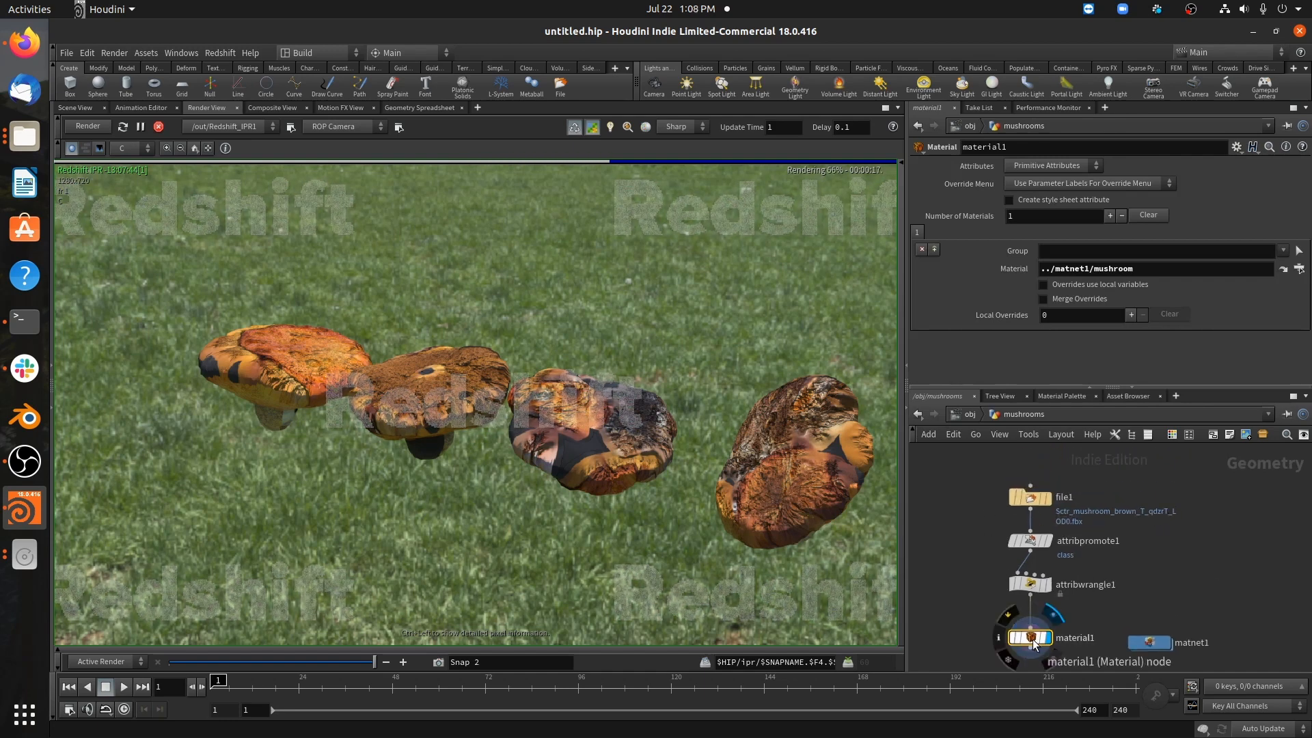
double_click(1150, 642)
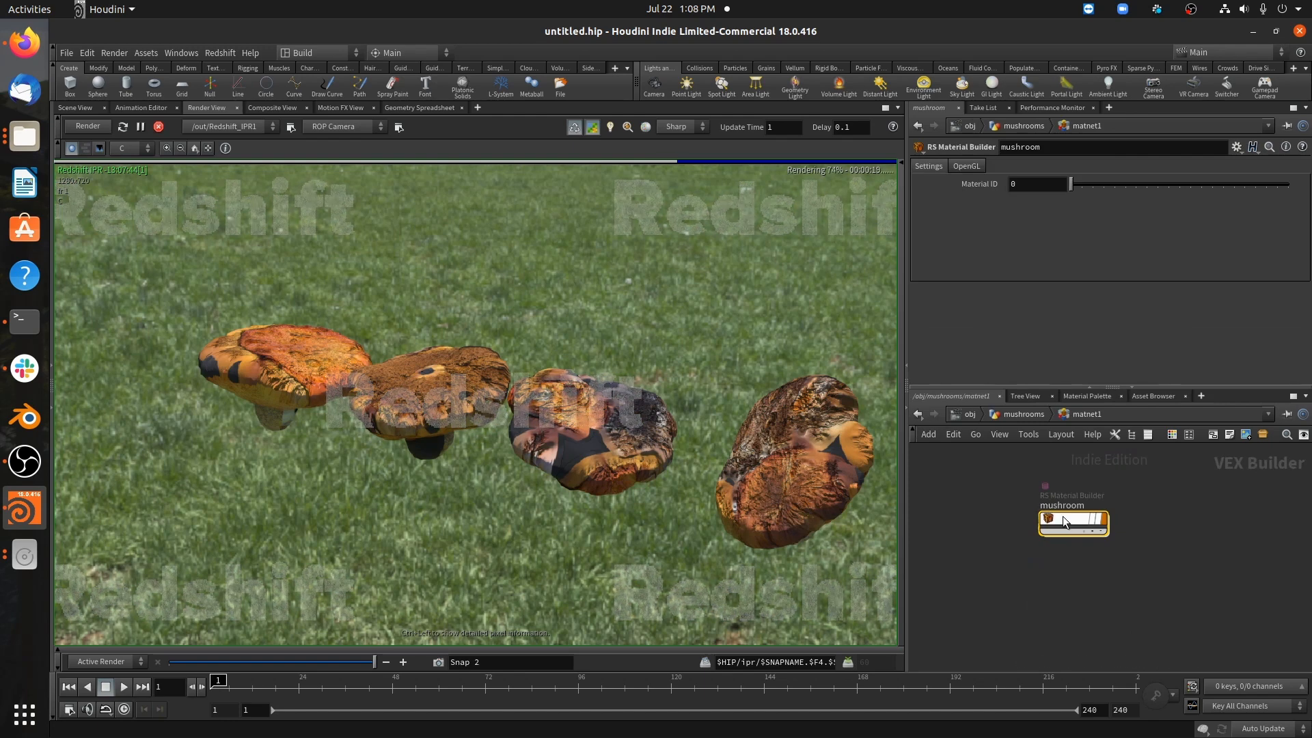
double_click(1063, 516)
- Replace the diffTex image with the 8K Albedo map from the megaScans folder Debris_Nature_Brown_qdzrT
click(962, 470)
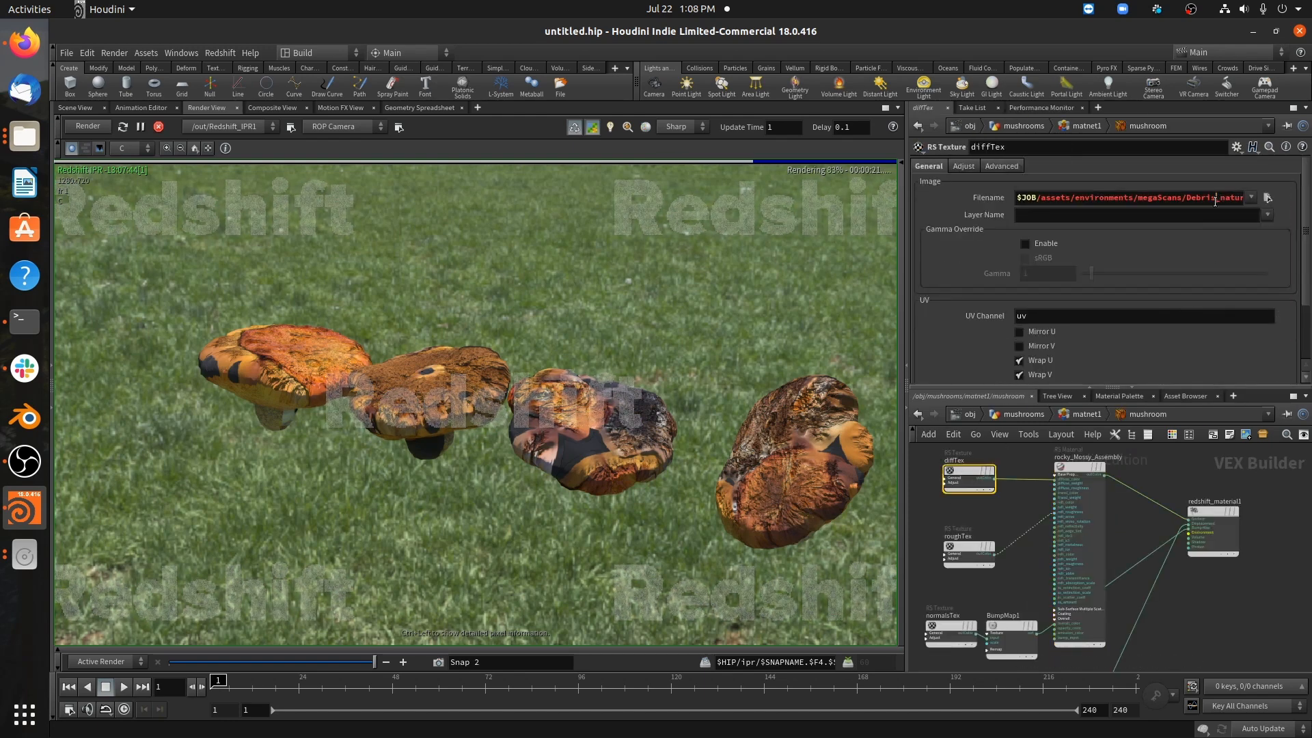
key(End)
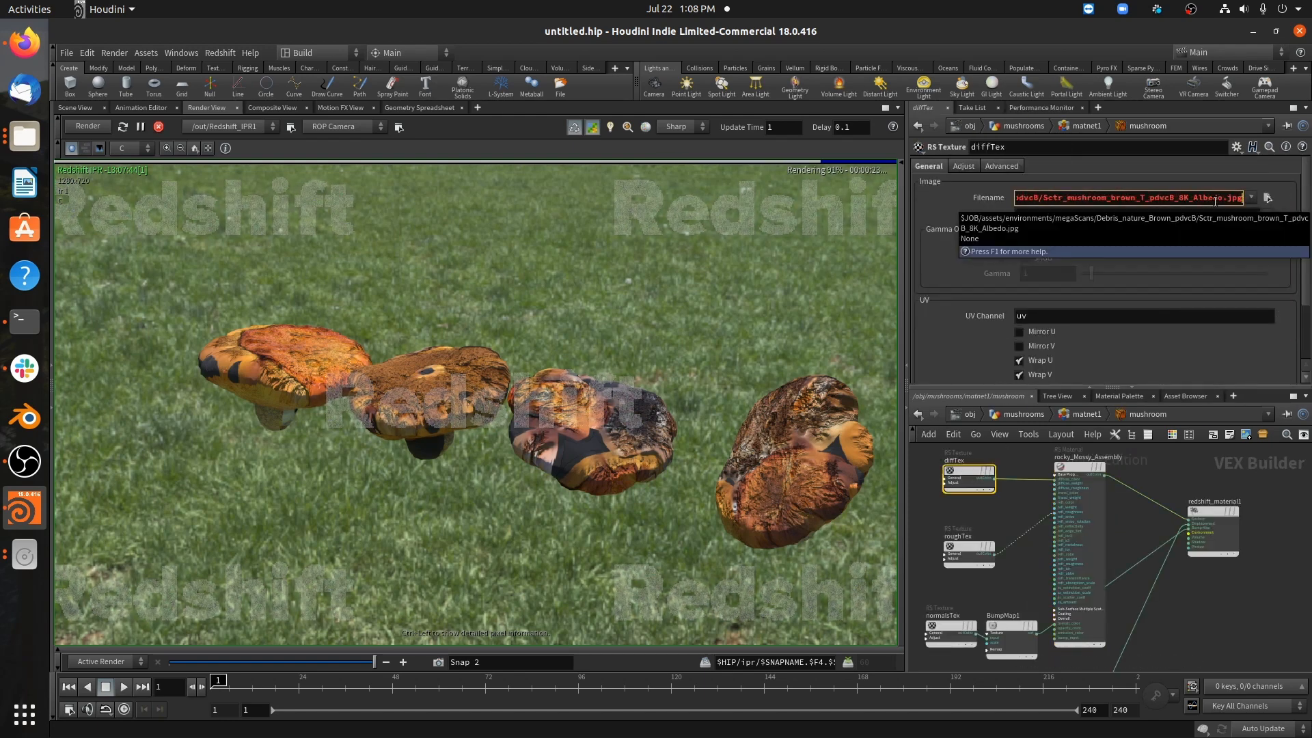
click(1268, 198)
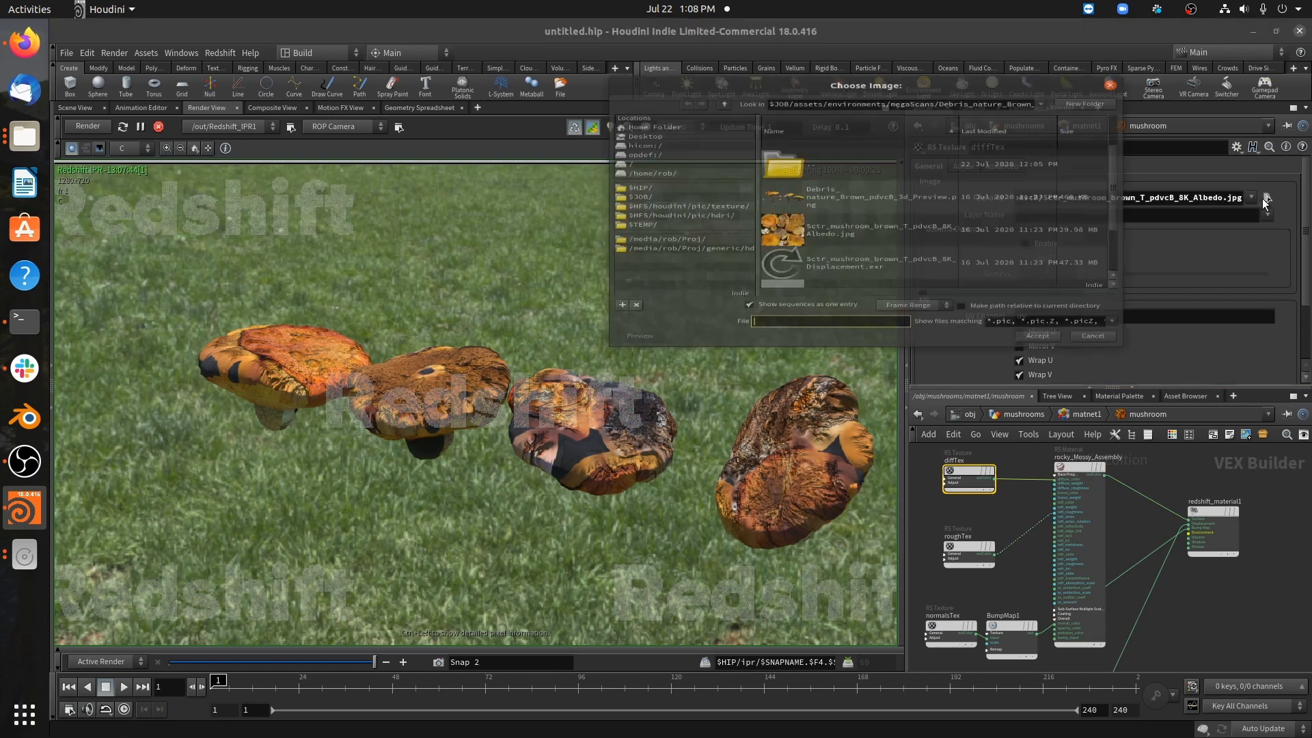
double_click(803, 160)
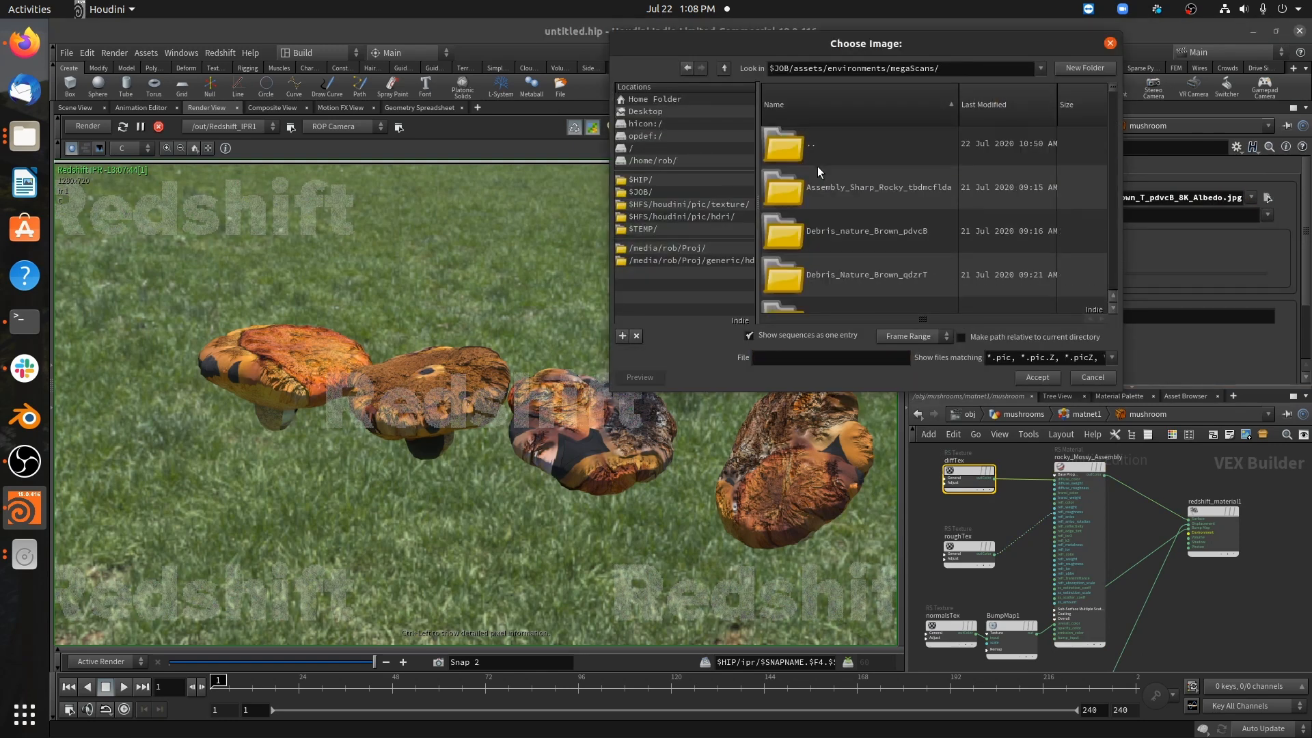
click(823, 275)
double_click(823, 275)
double_click(819, 232)
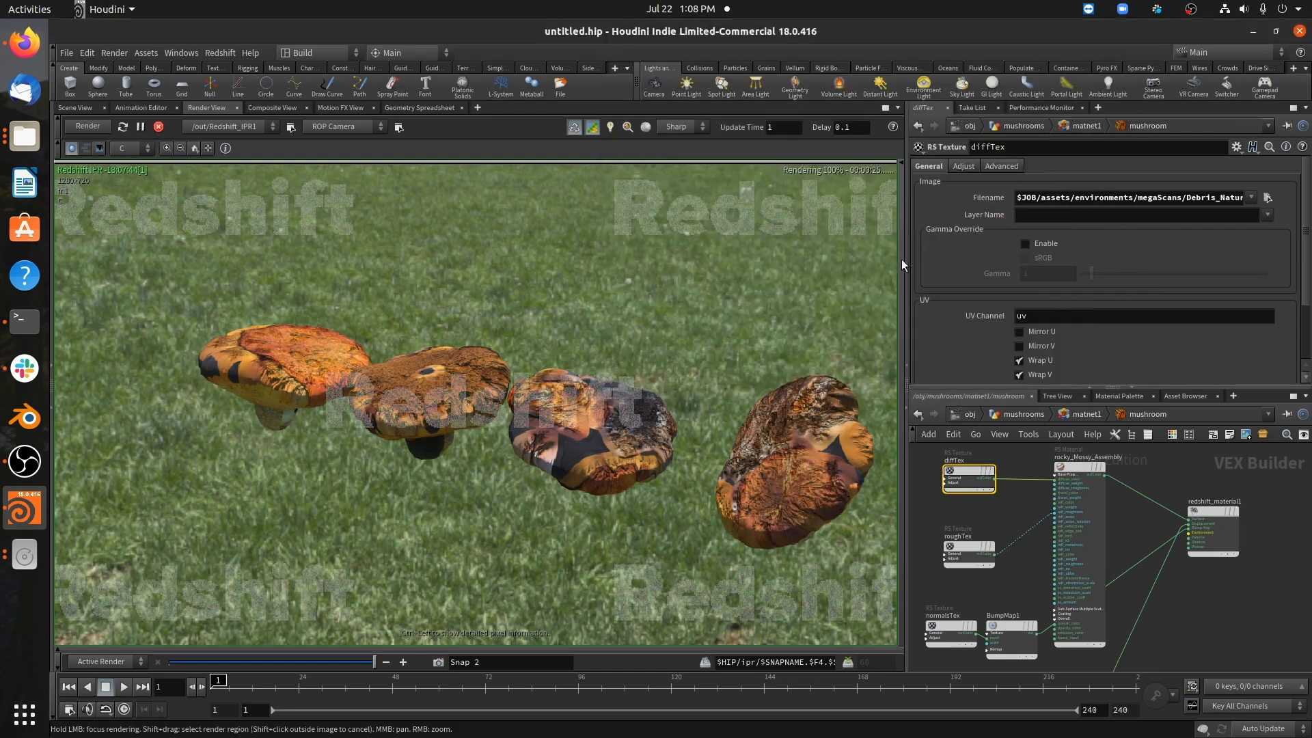
- Replace the roughTex image with Sctr_mushroom_brown_T_qdzrT_8K_Roughness.jpg from the Debris_Nature_Brown_qdzrT folder
click(964, 547)
click(1268, 198)
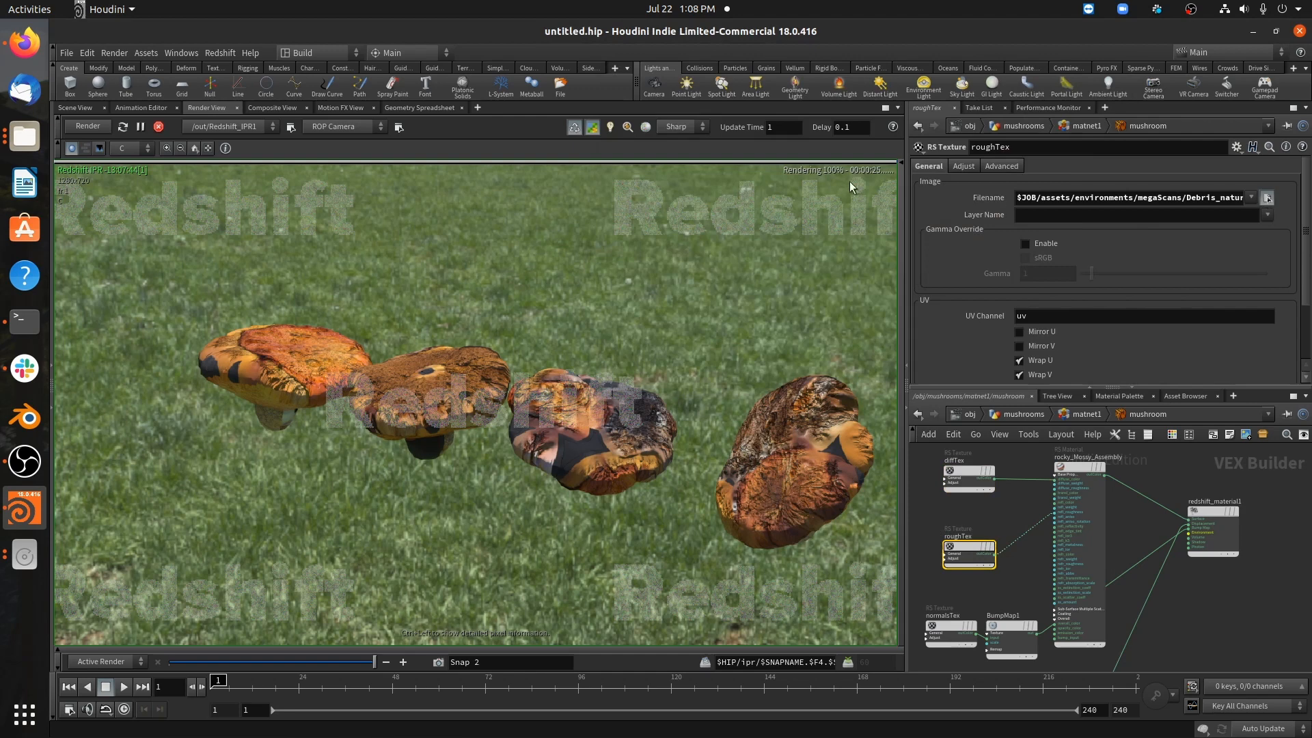
double_click(826, 155)
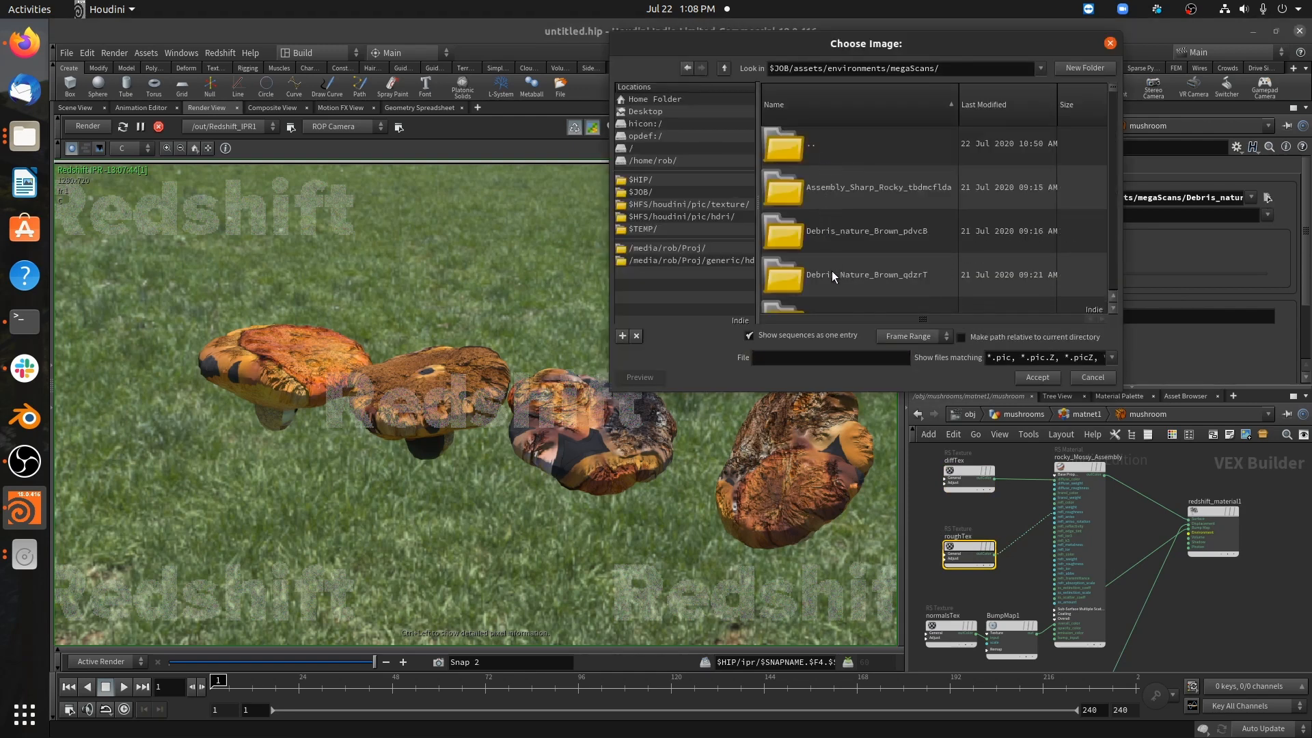
double_click(831, 273)
scroll(831, 260, down, 3)
click(831, 260)
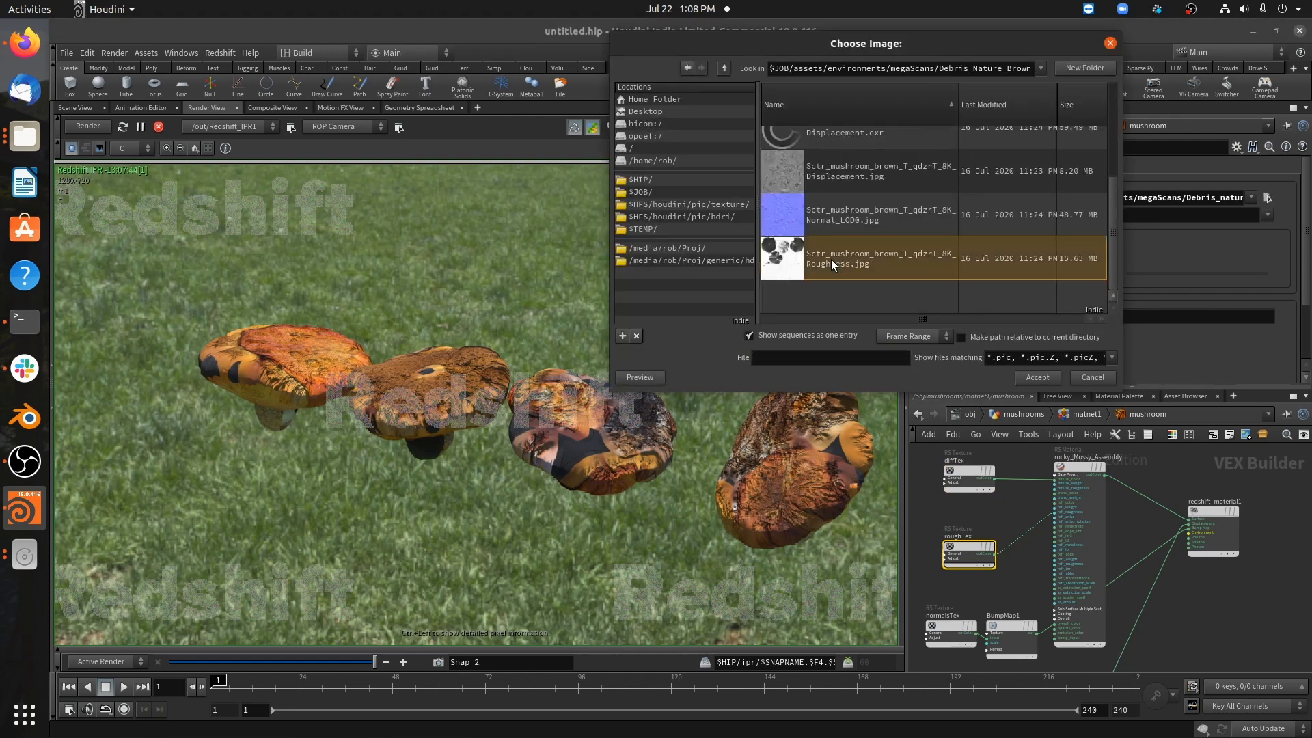
double_click(831, 260)
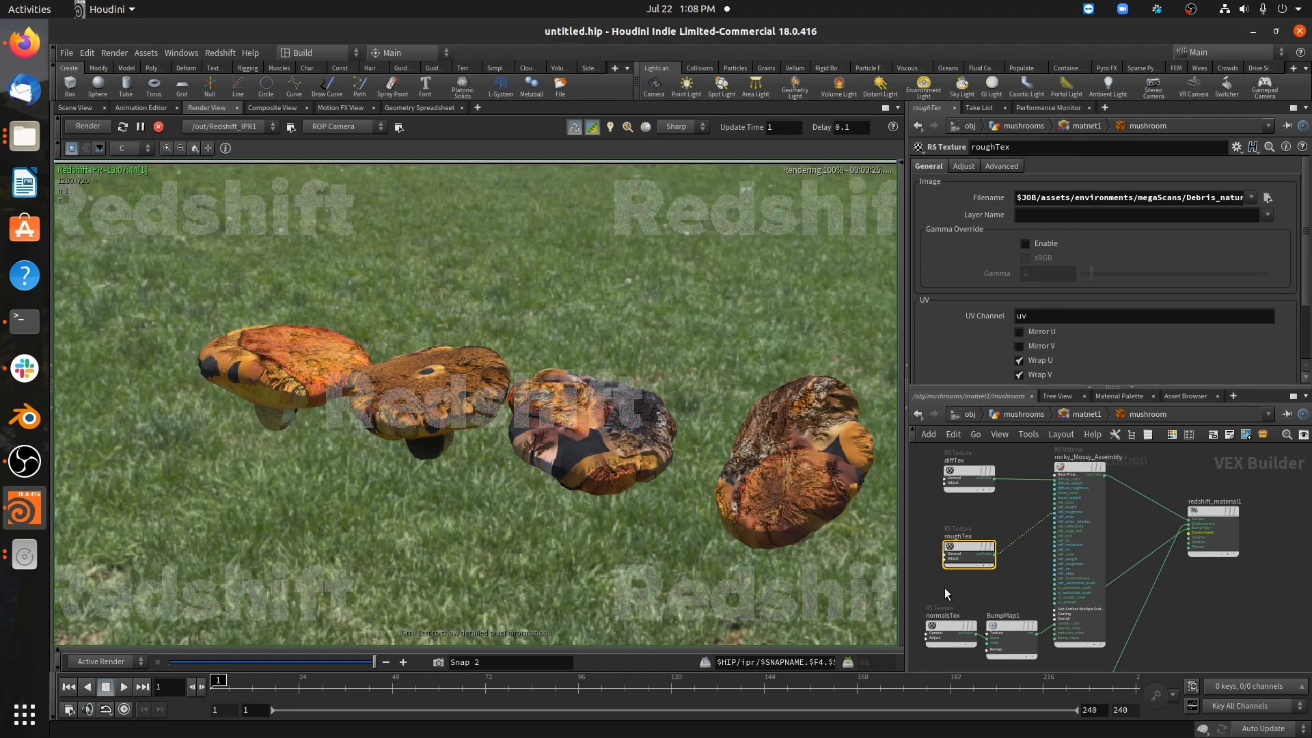
- Open normalsTex in the mushroom material and browse its image file to the megaScans folder Debris_Nature_Brown_qdzrT
middle_drag(945, 589, 1011, 484)
click(1018, 524)
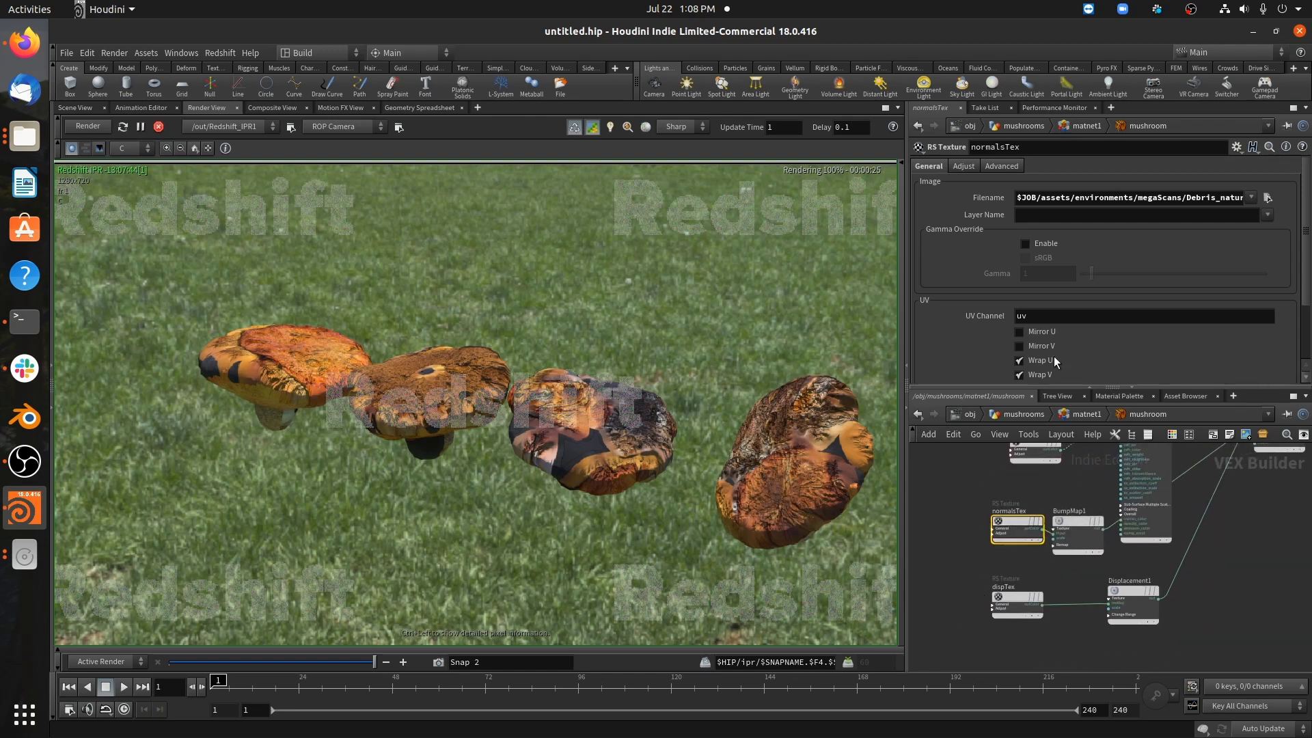
click(1268, 198)
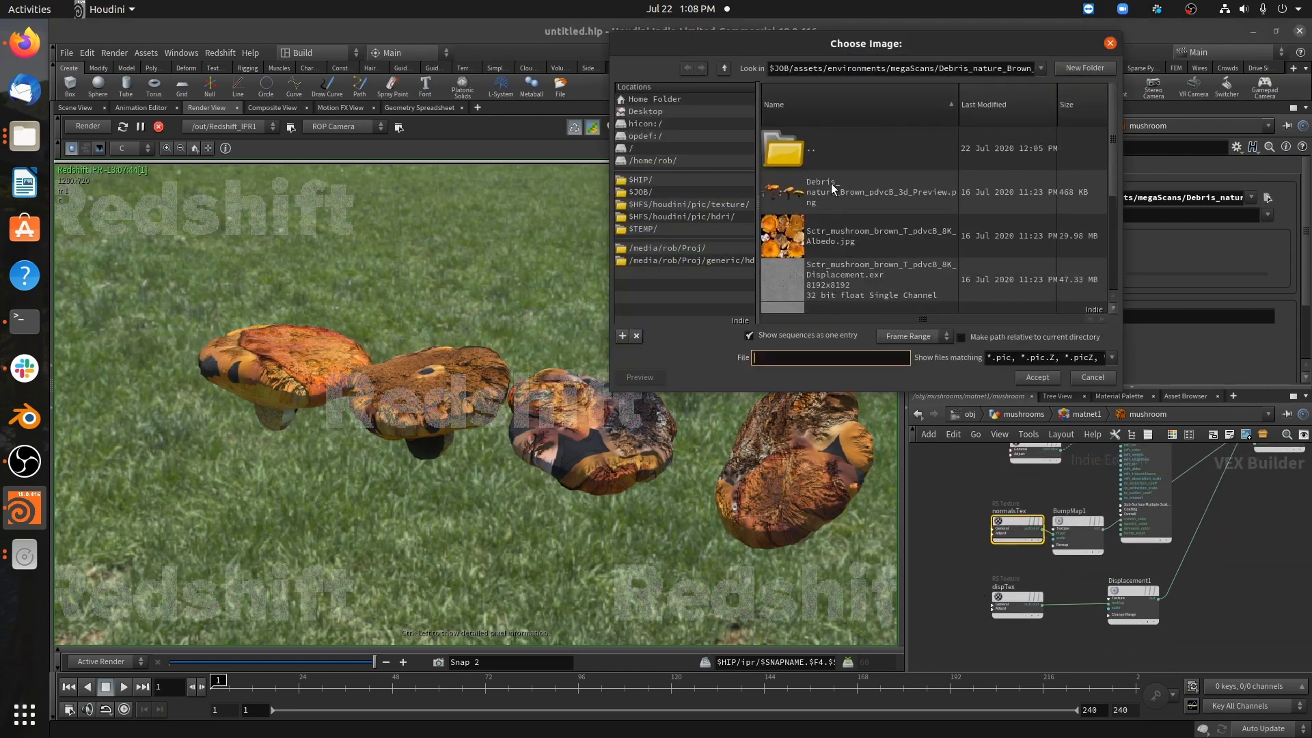
double_click(834, 149)
scroll(842, 246, down, 1)
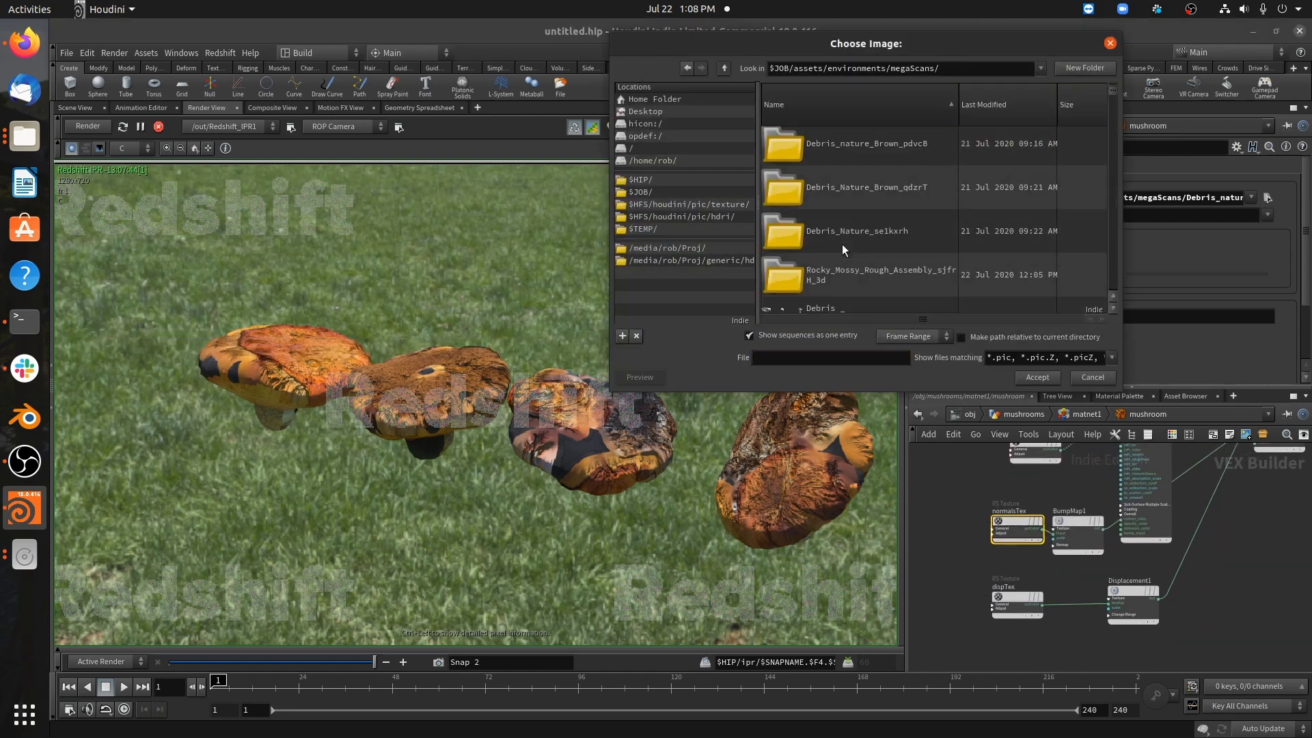
double_click(875, 187)
key(Escape)
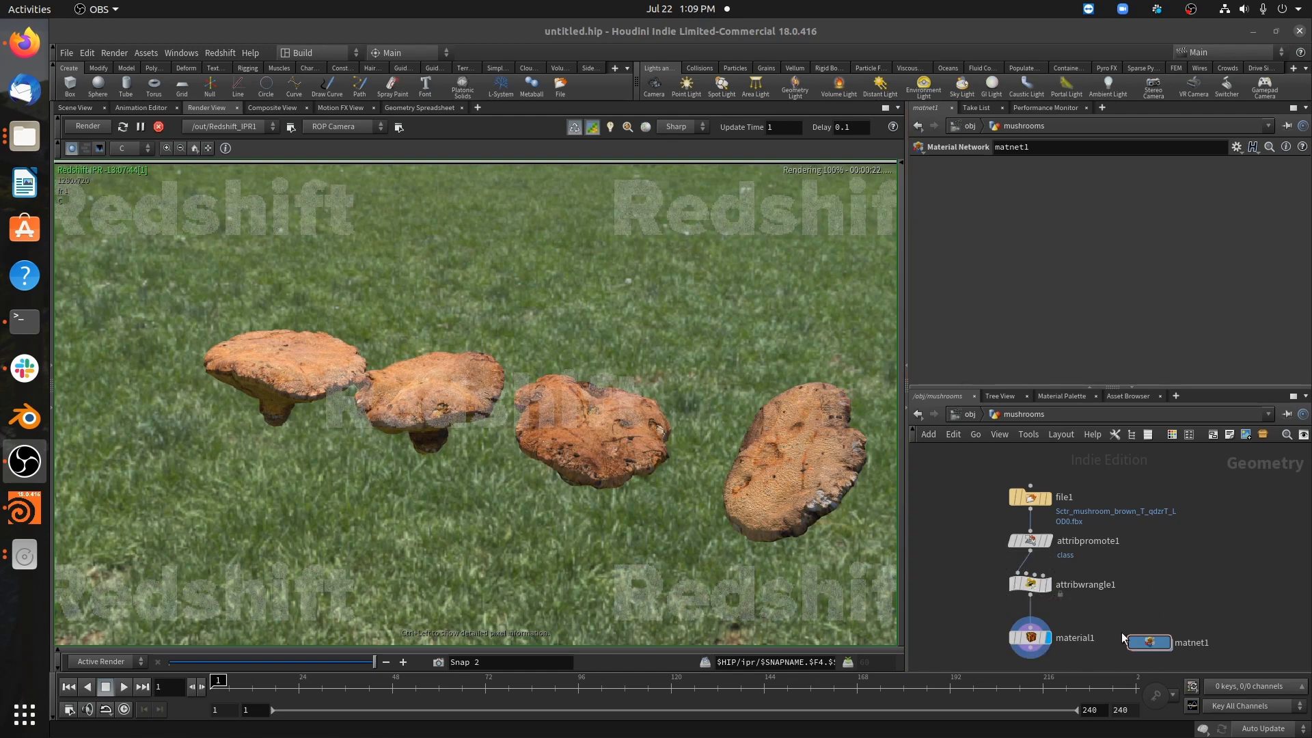
- Reopen the mushroom material network inside matnet1 and check dispTex's image file against the maps in its Debris_Nature_Brown_qdzrT folder
double_click(1146, 644)
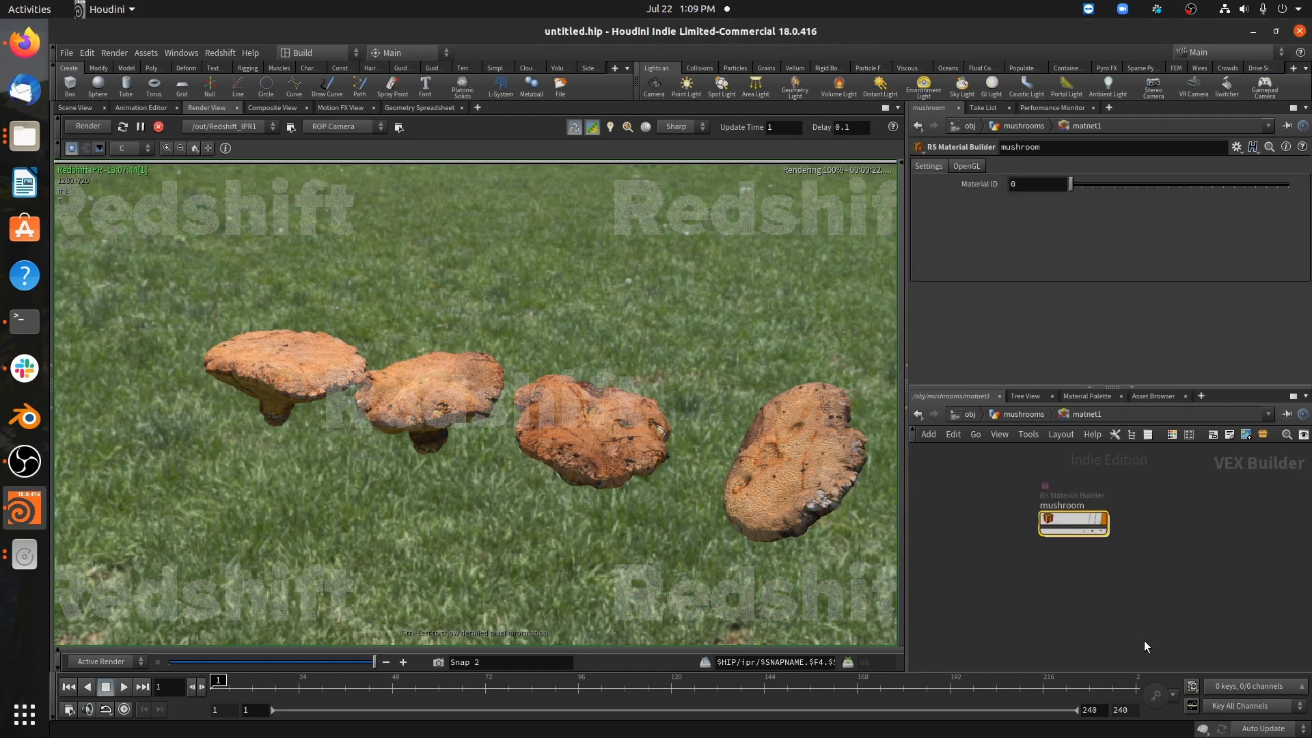
double_click(1073, 520)
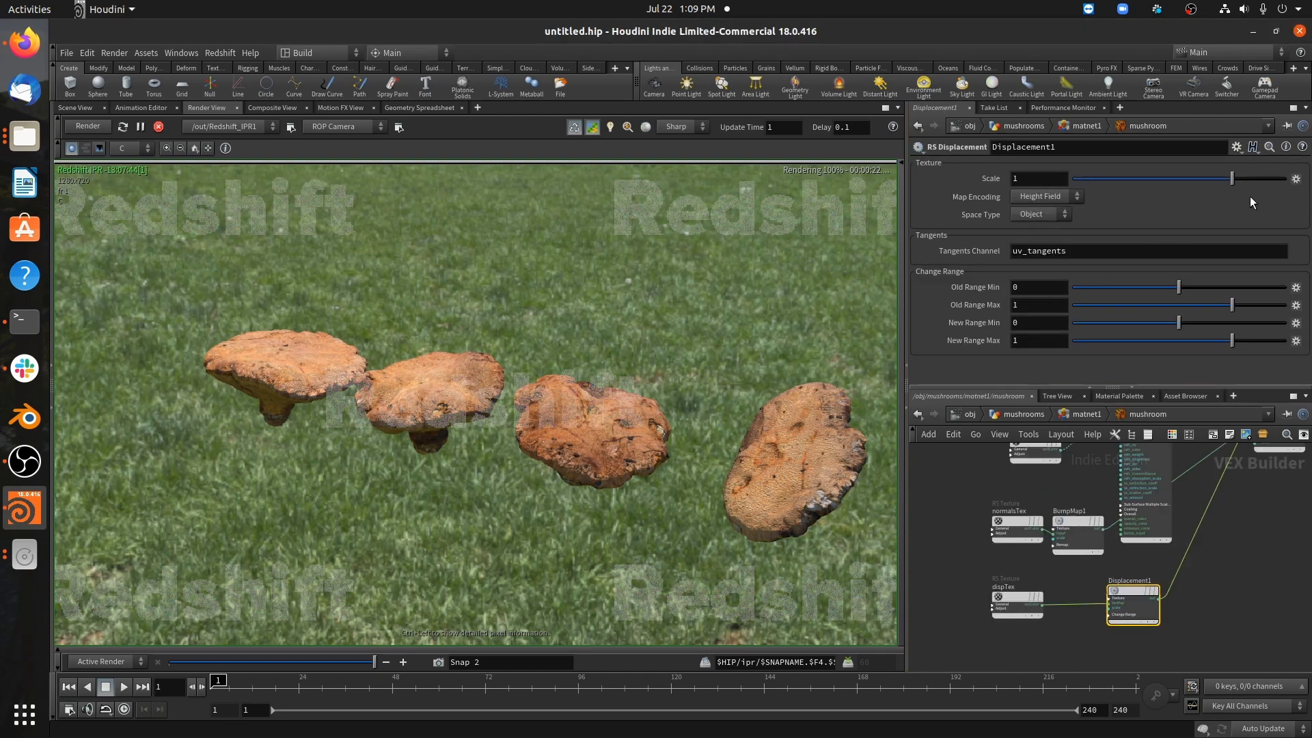
click(1017, 601)
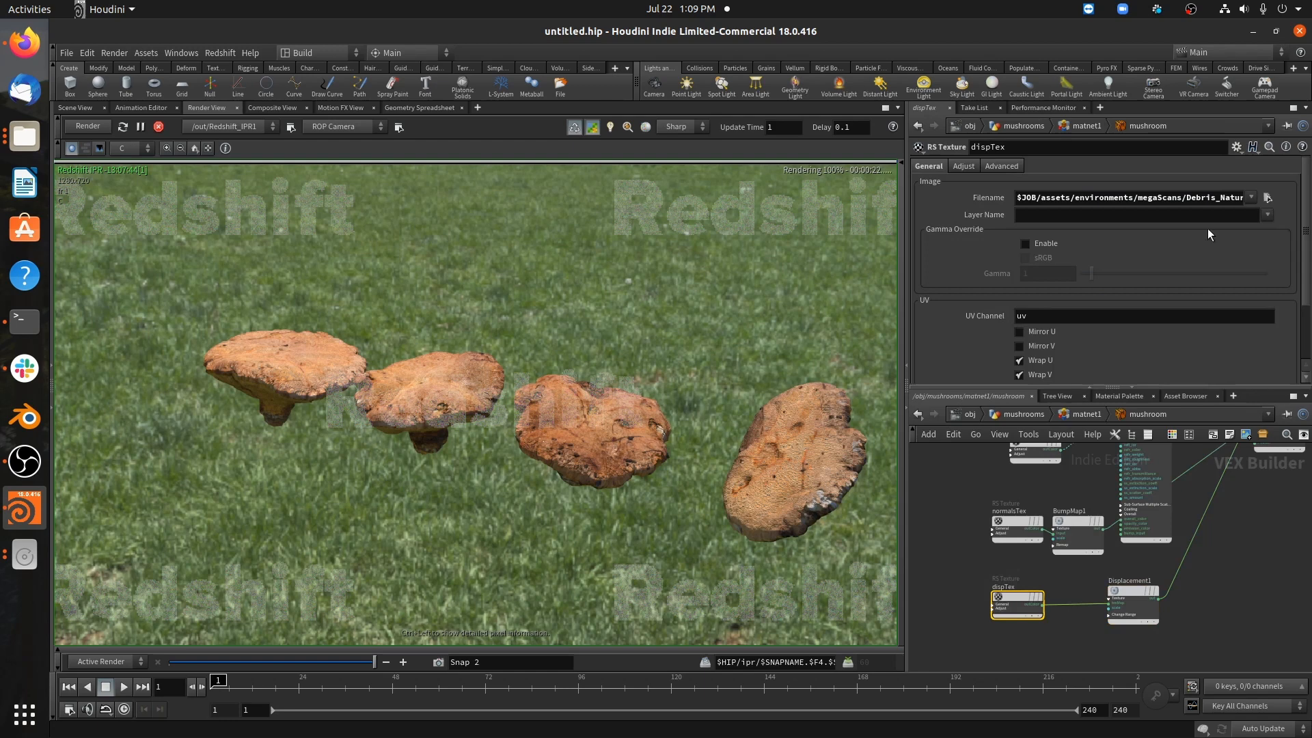
click(1267, 198)
scroll(908, 215, down, 3)
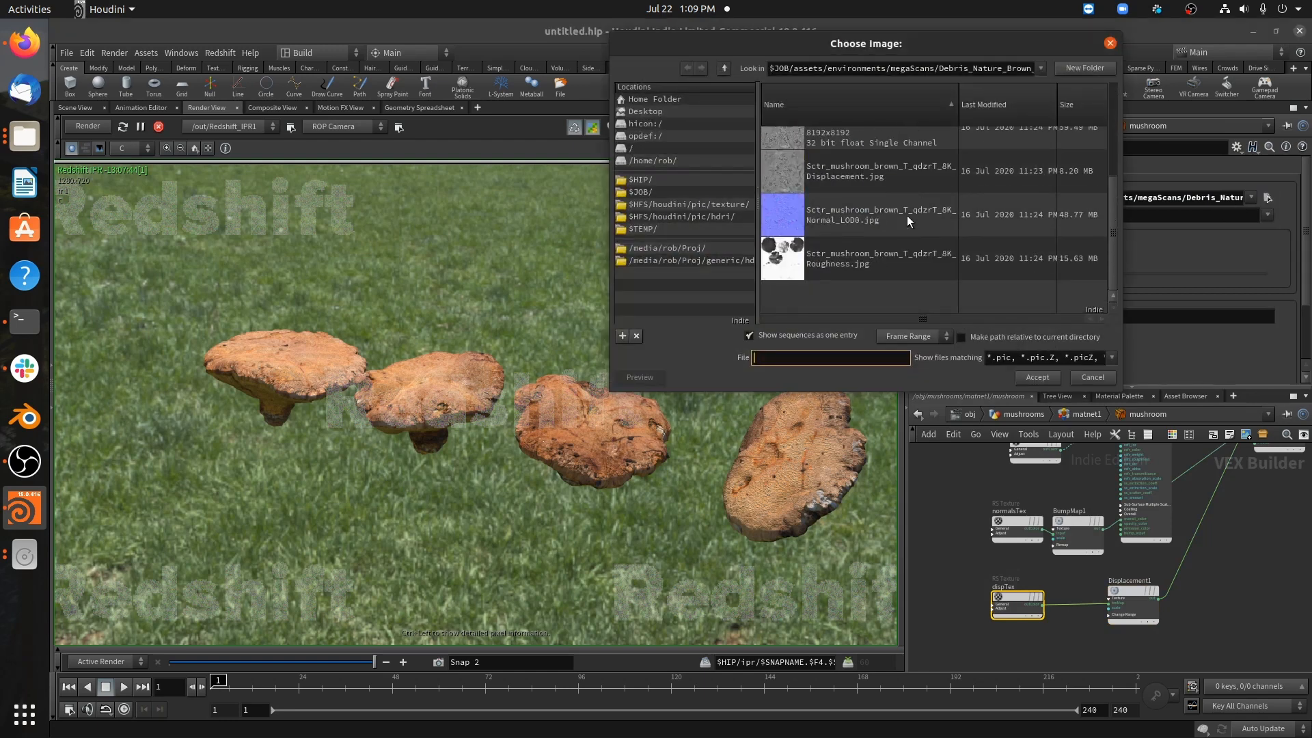
click(1092, 377)
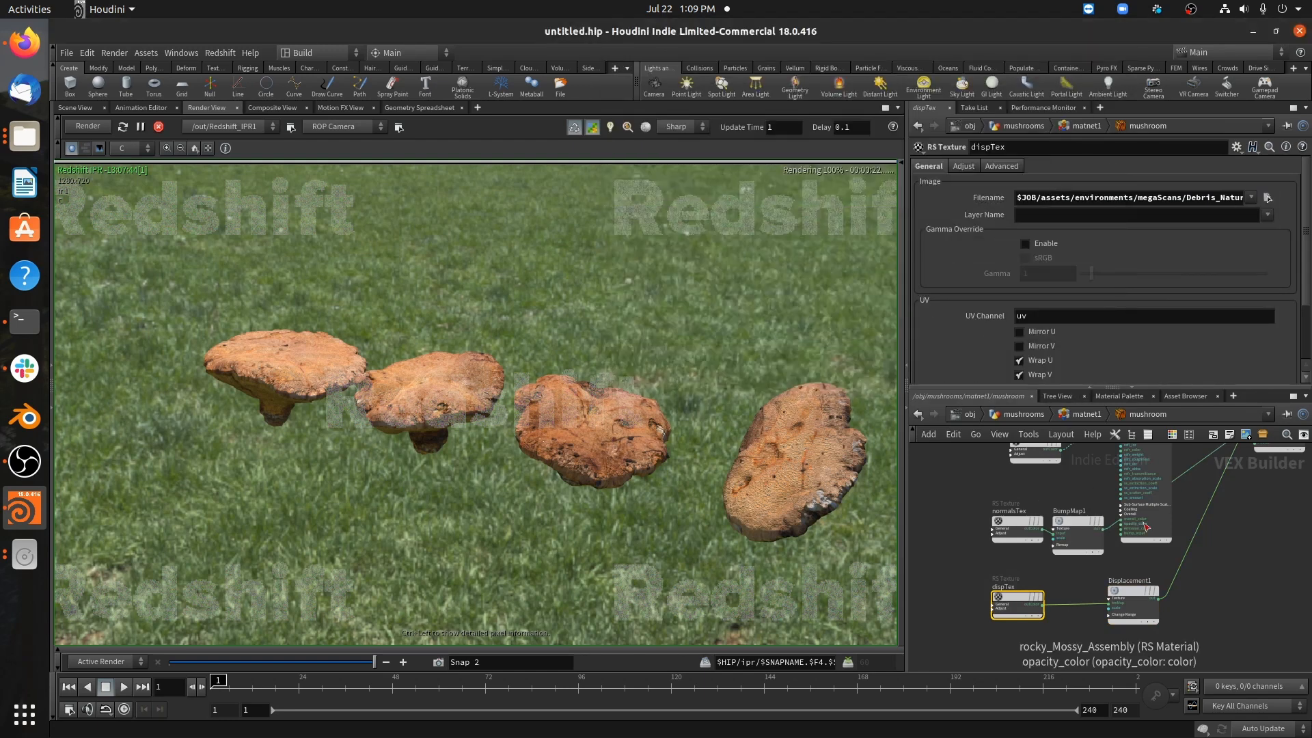
click(1122, 523)
key(Escape)
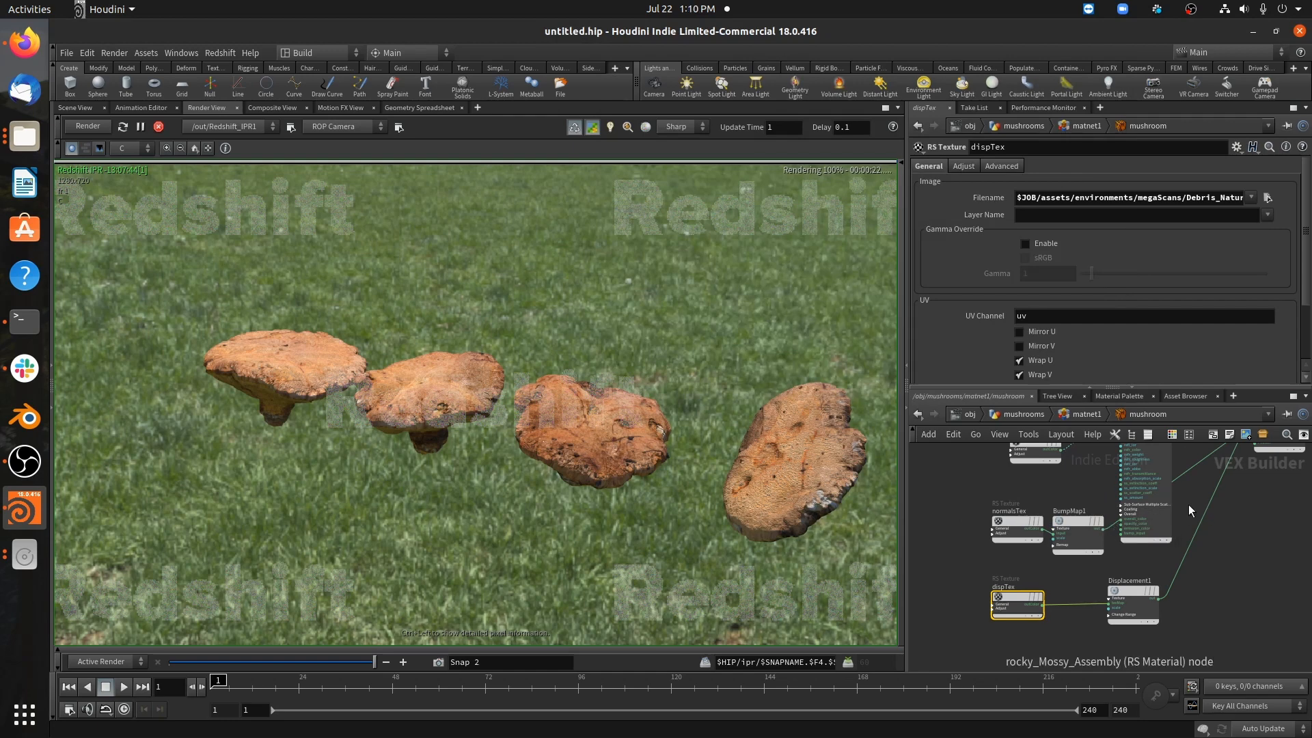
- Set the Sub-Surface Multiple Scattering Amount to 1 and Radius Scale to 0.1 on the rocky_Mossy_Assembly material
middle_drag(1184, 444, 1175, 536)
click(1142, 538)
click(1030, 167)
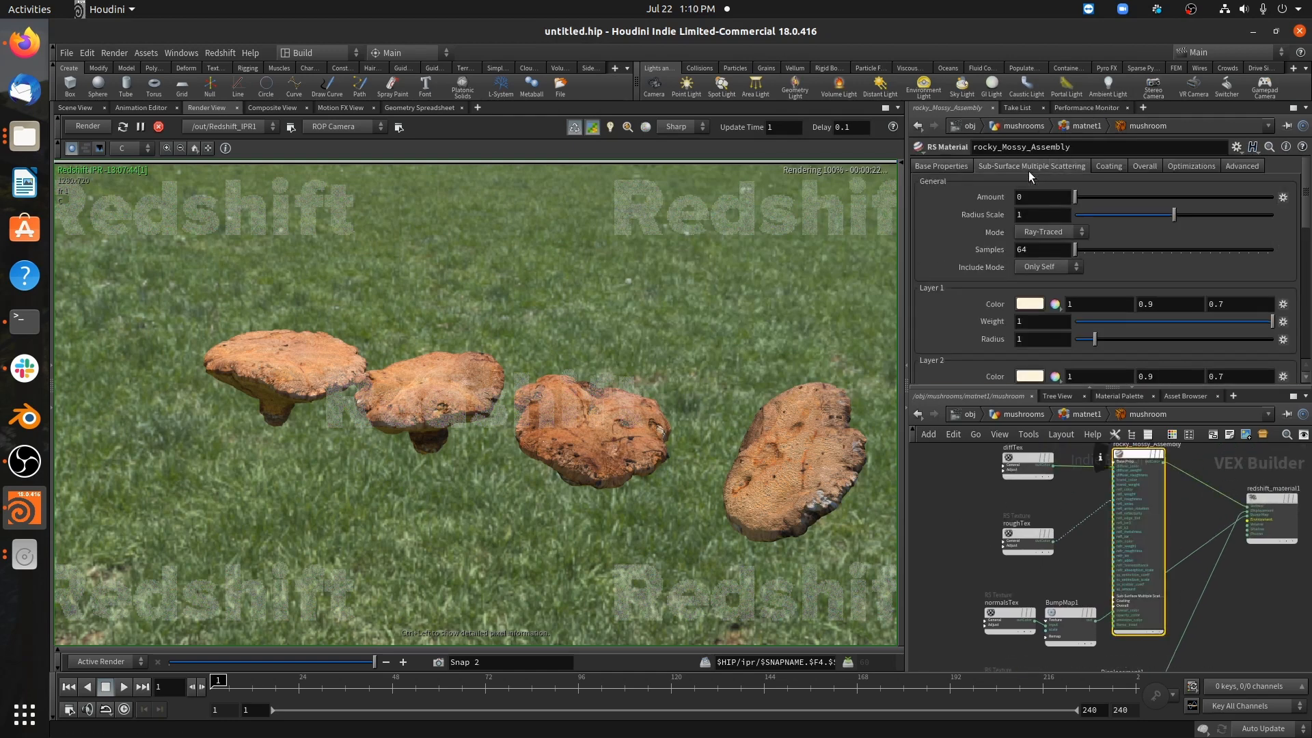
click(1059, 205)
text(1)
key(Return)
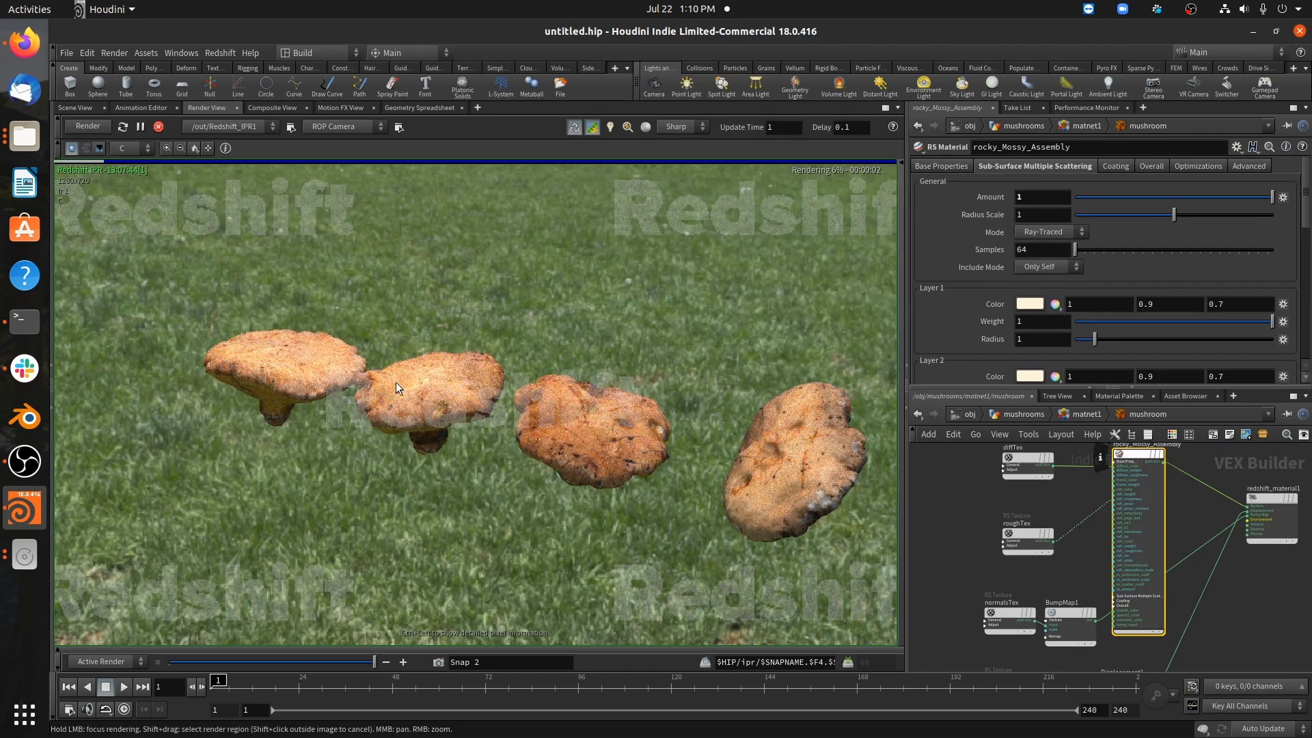
click(1043, 217)
text(.1)
key(Return)
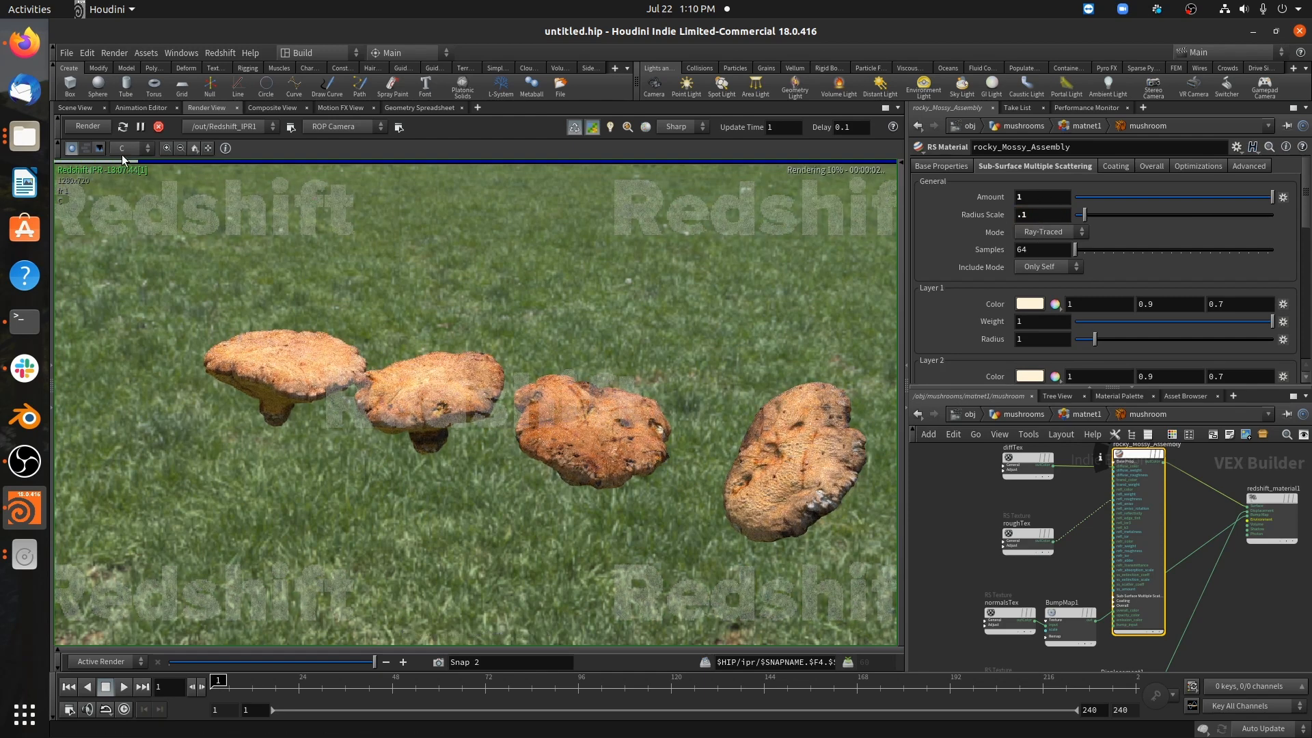
- Go to the out network and bring up the AOV output settings of Redshift_ROP1
click(967, 414)
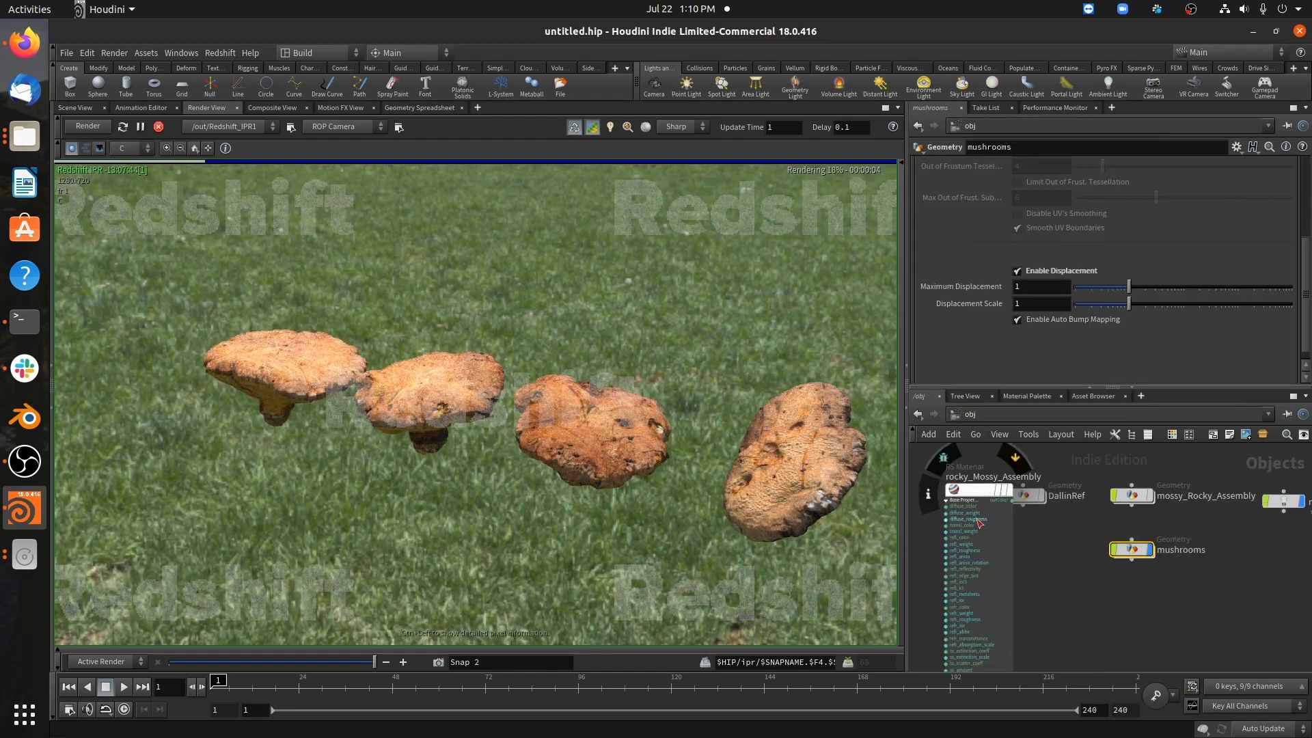
scroll(1109, 573, down, 2)
click(970, 414)
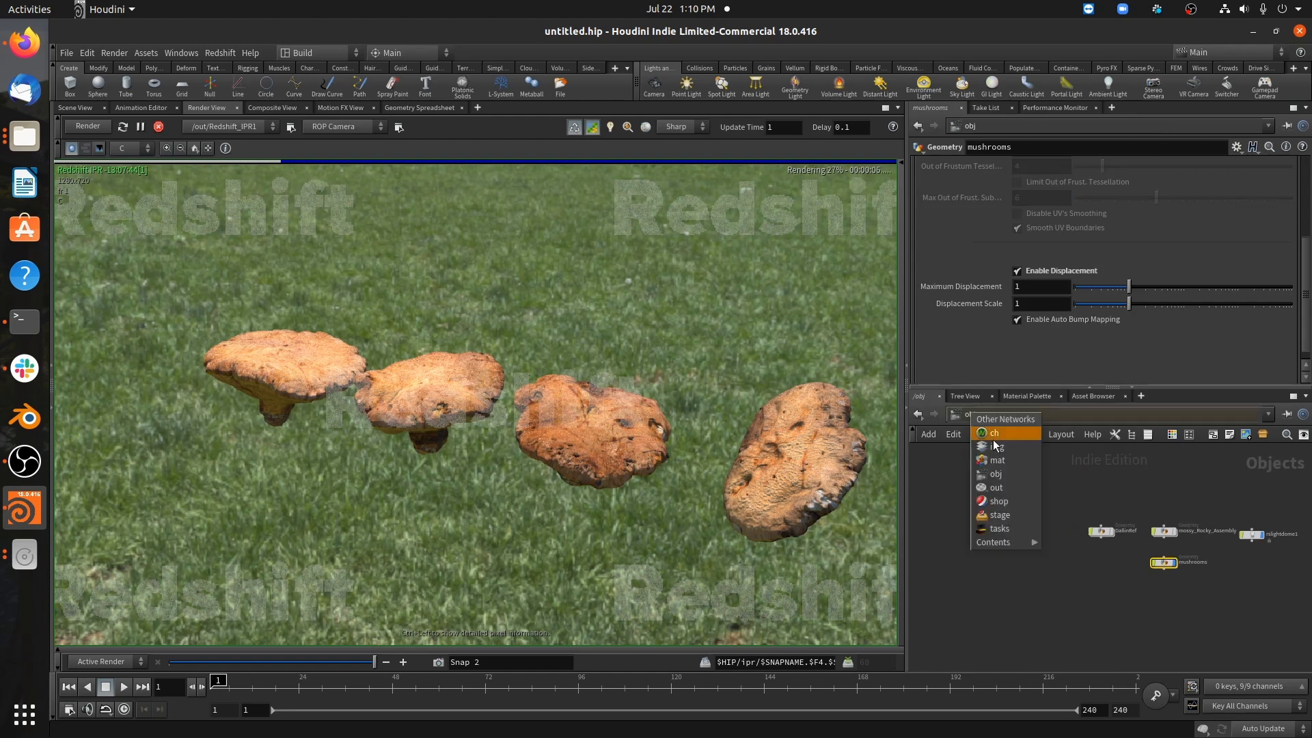
click(996, 486)
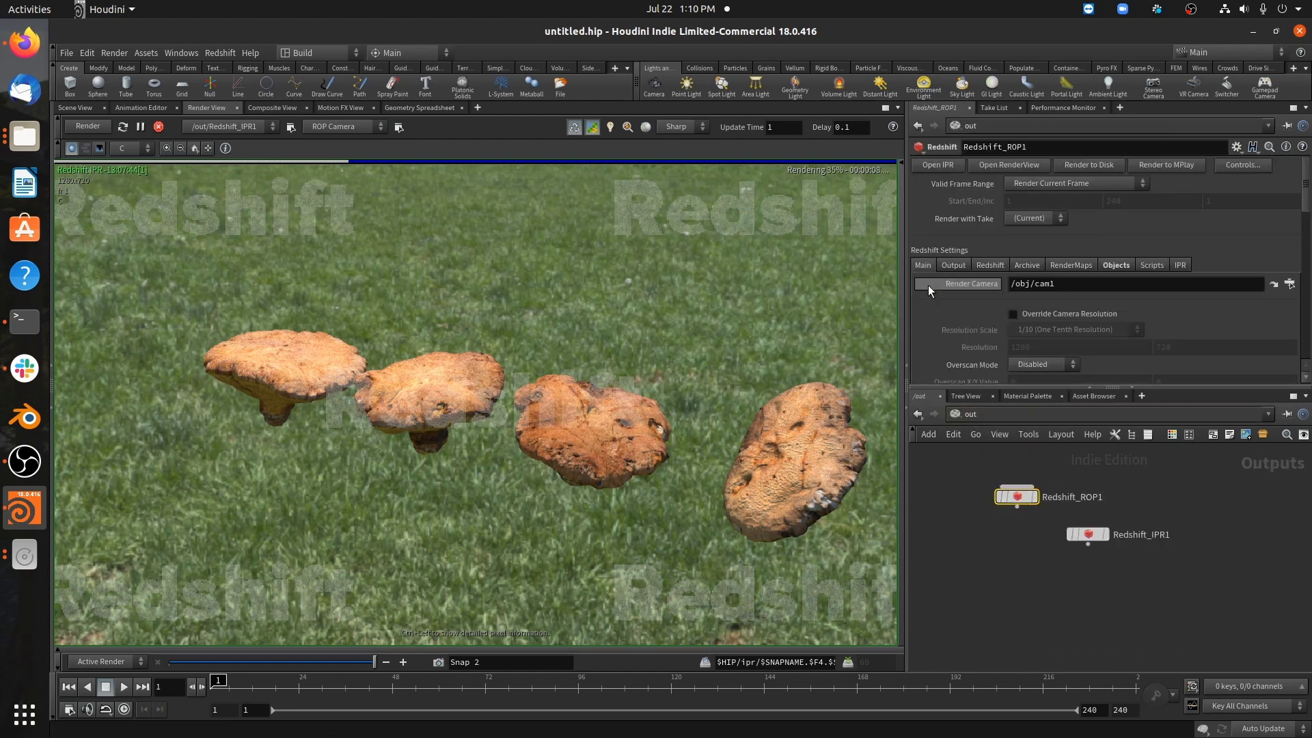
click(1002, 263)
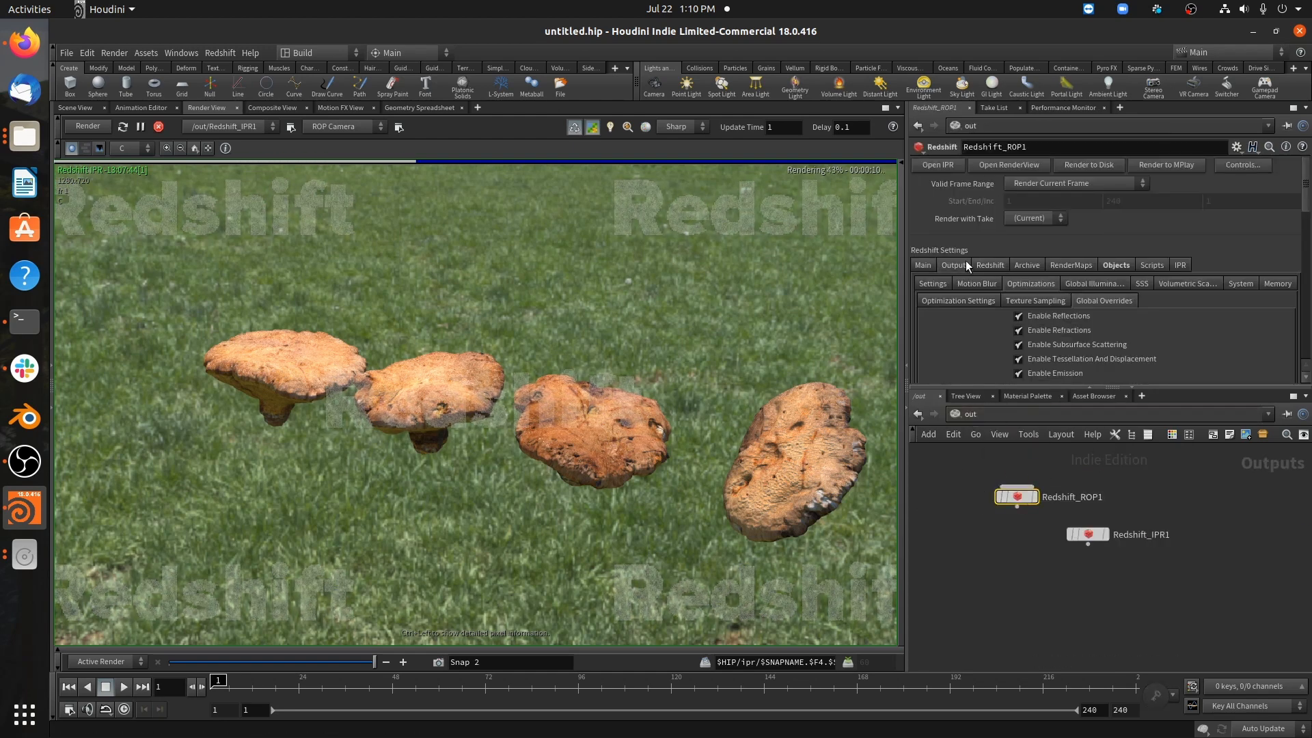
click(964, 264)
click(973, 283)
scroll(971, 334, down, 1)
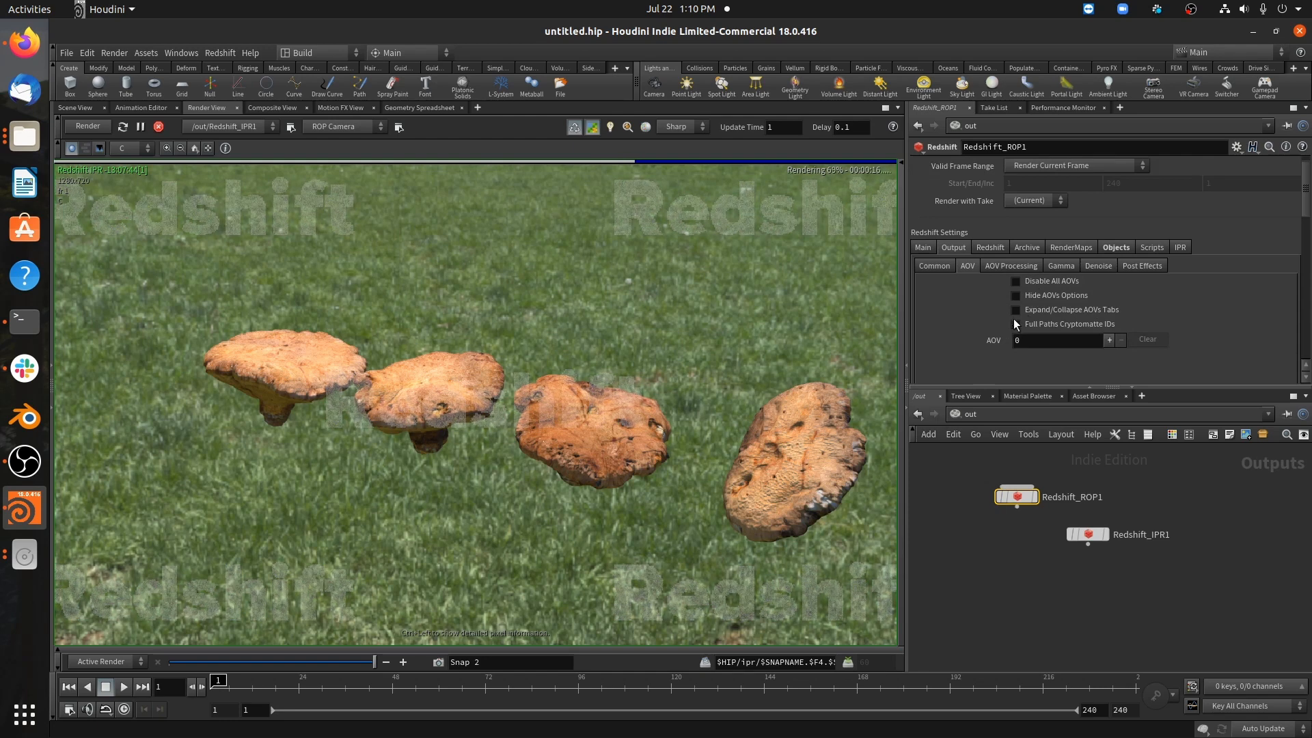
- Add a first AOV of type Diffuse Lighting, expand its Common settings and review the available AOV types
click(1110, 339)
scroll(1119, 294, down, 4)
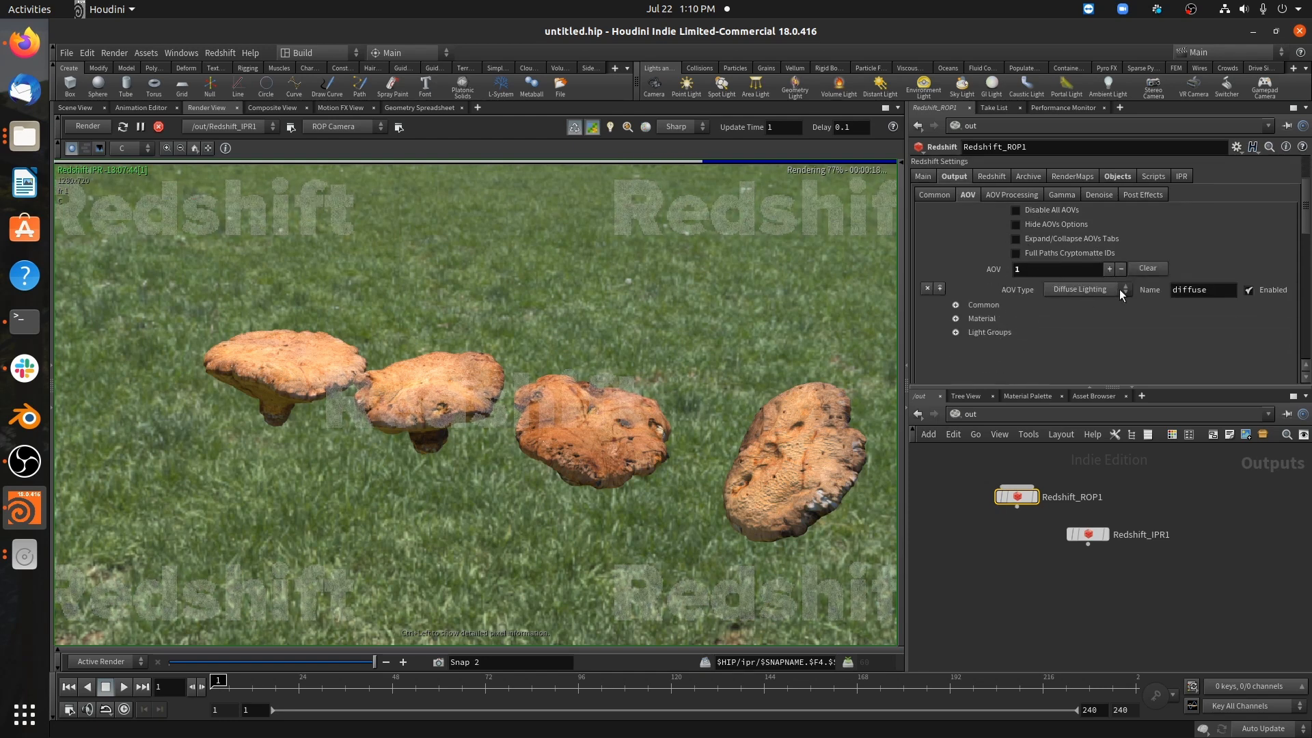
click(990, 305)
click(1085, 290)
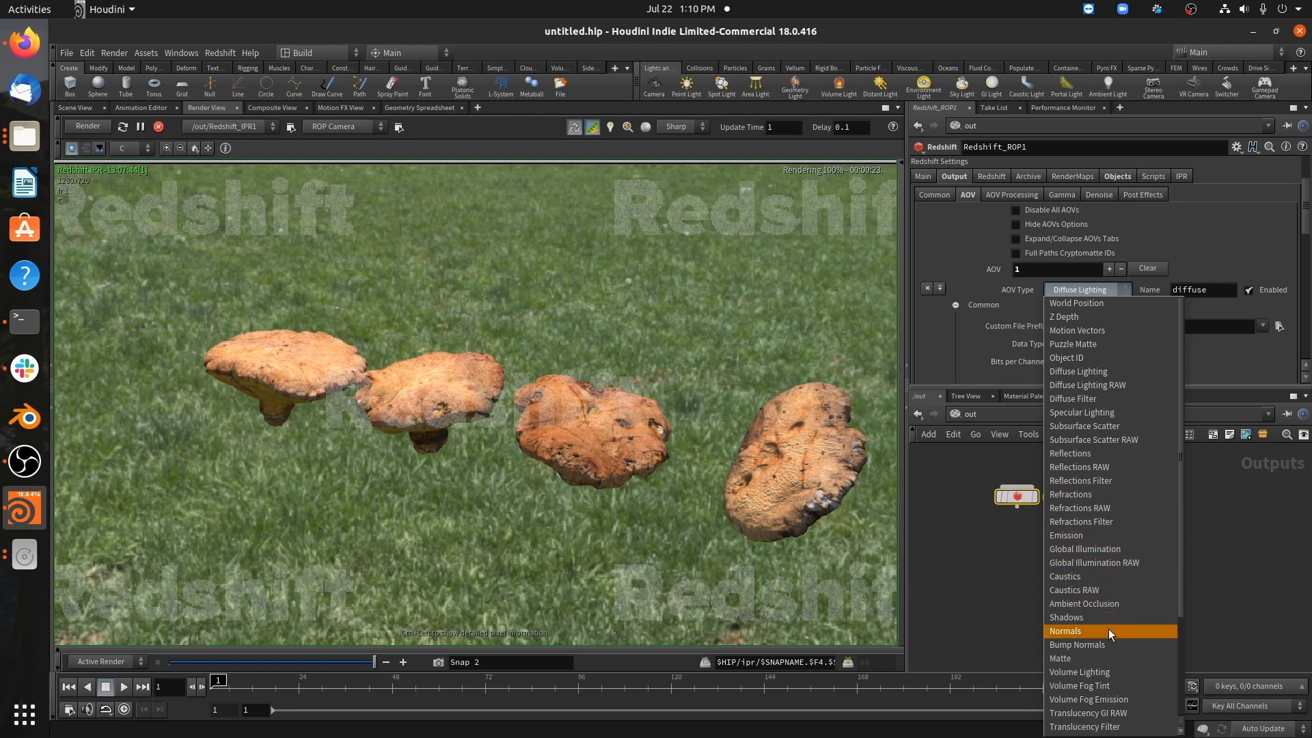
scroll(1116, 630, down, 4)
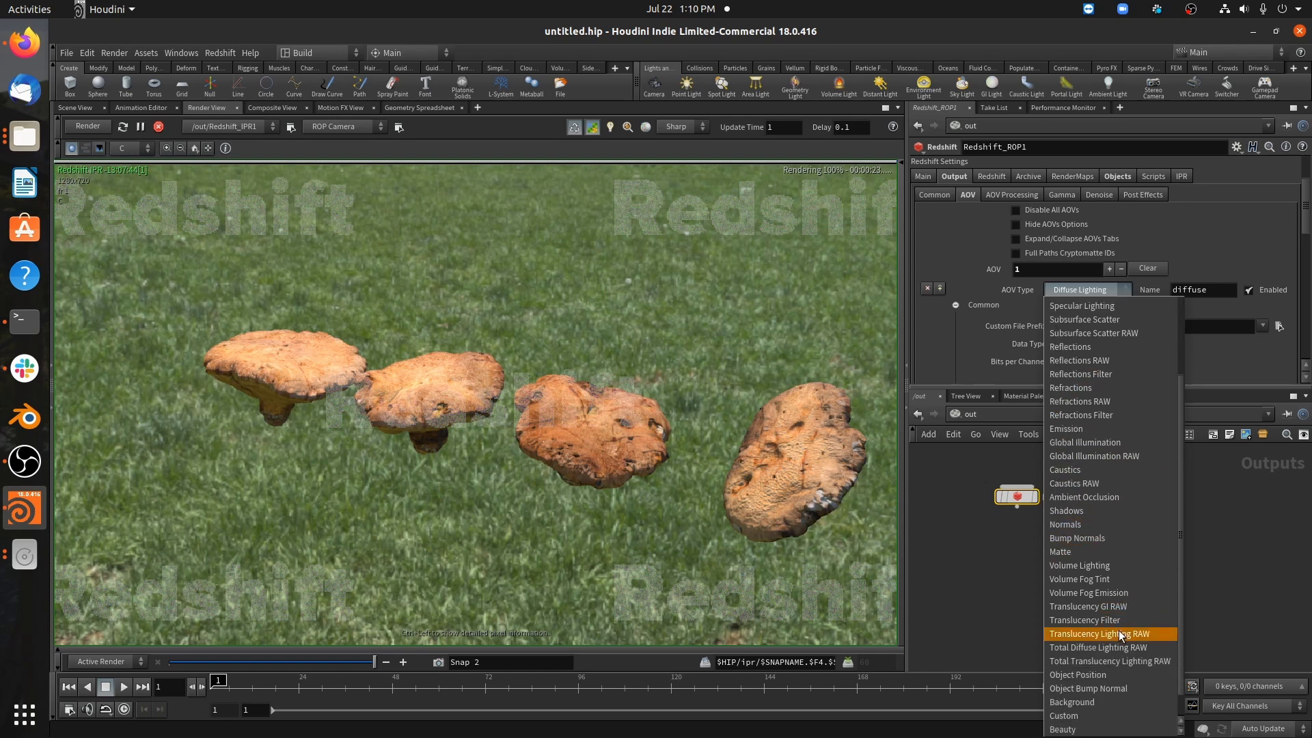
scroll(1118, 630, up, 3)
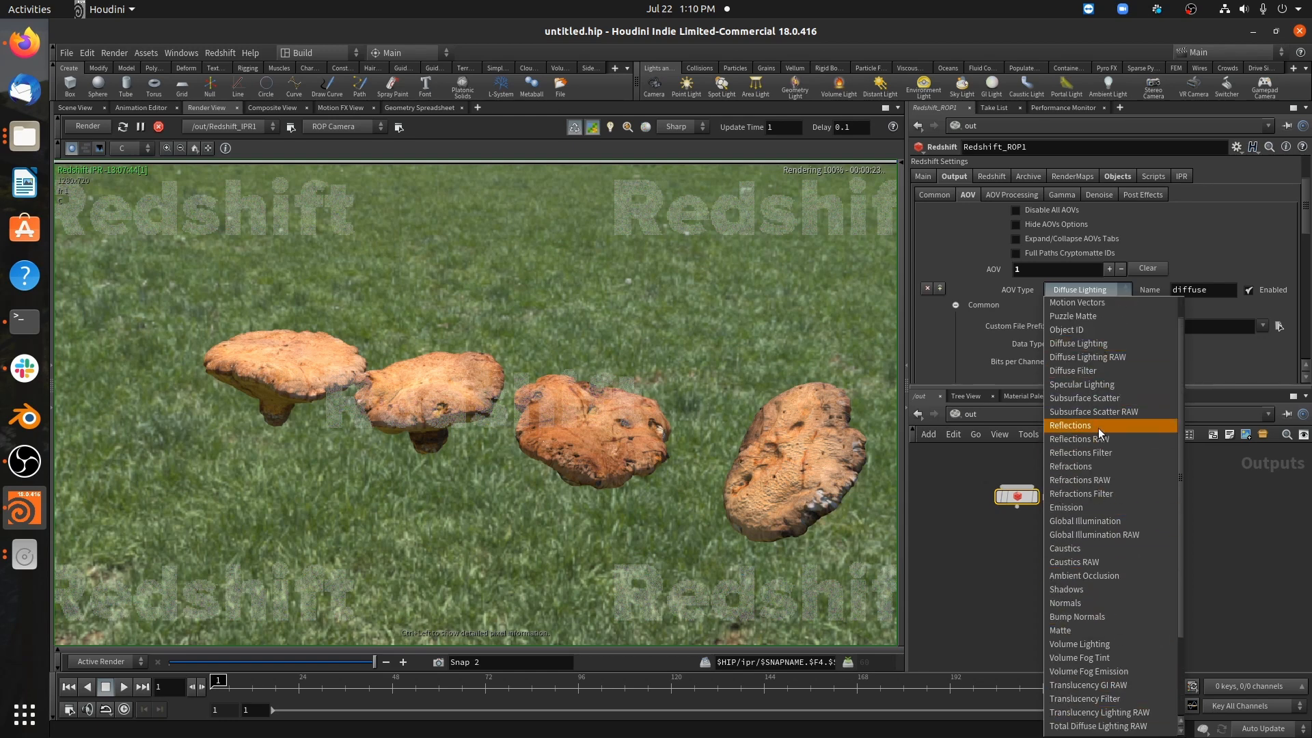
click(1055, 283)
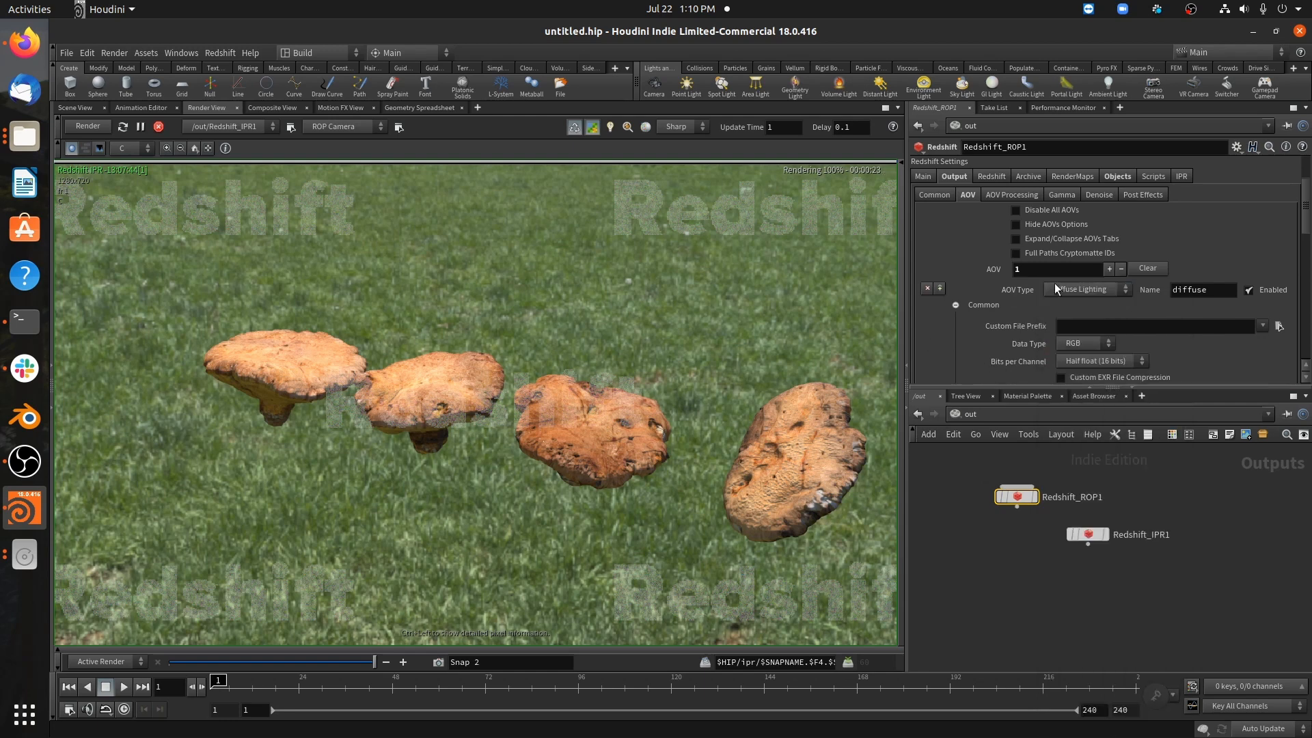
- Raise the AOV count to 5 and set the second to Specular Lighting and the third to Subsurface Scatter
click(1107, 266)
click(1107, 266)
scroll(1029, 319, down, 9)
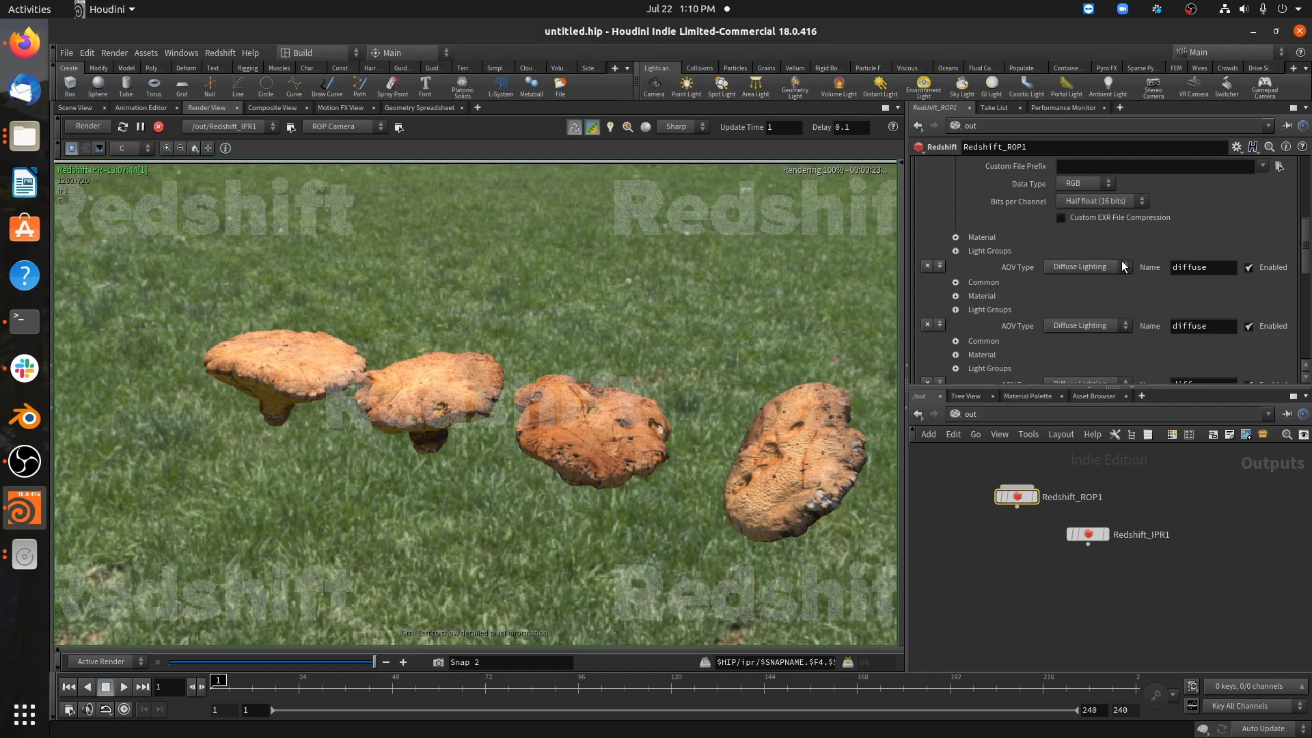
scroll(1123, 267, up, 1)
click(1110, 283)
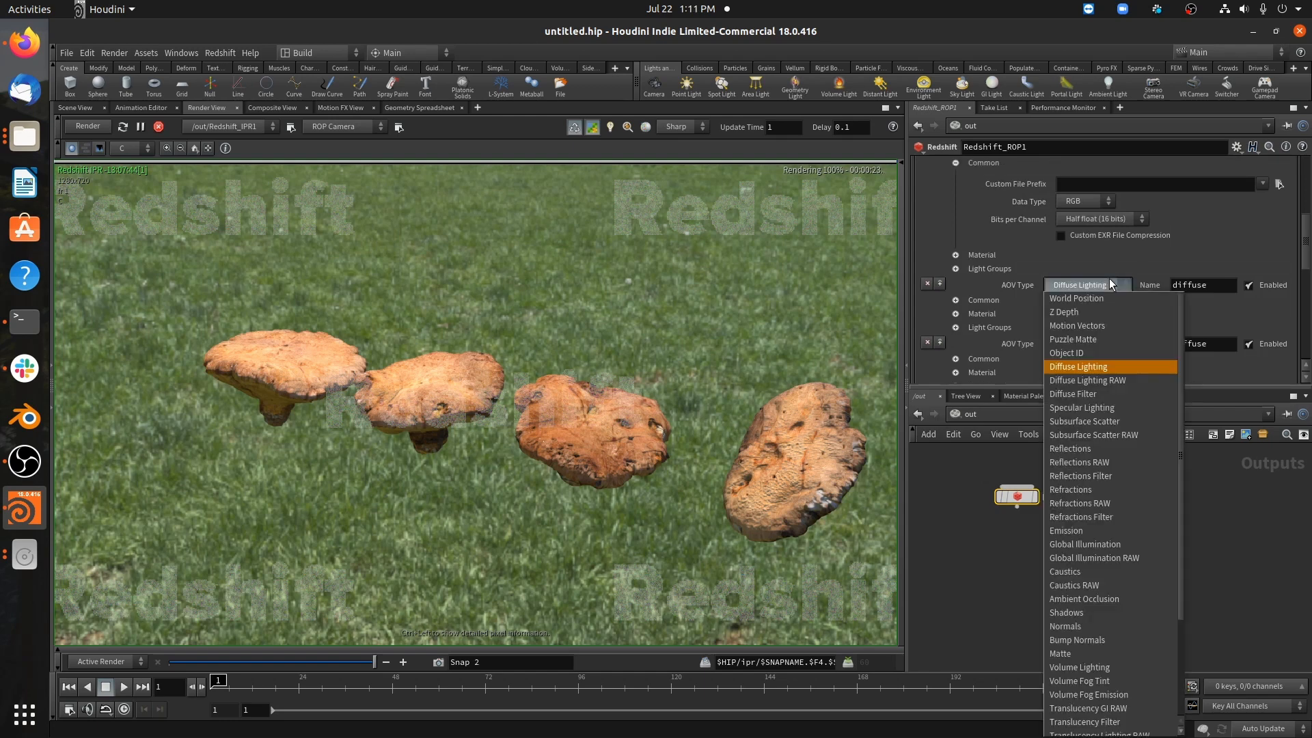
click(1113, 409)
click(1114, 347)
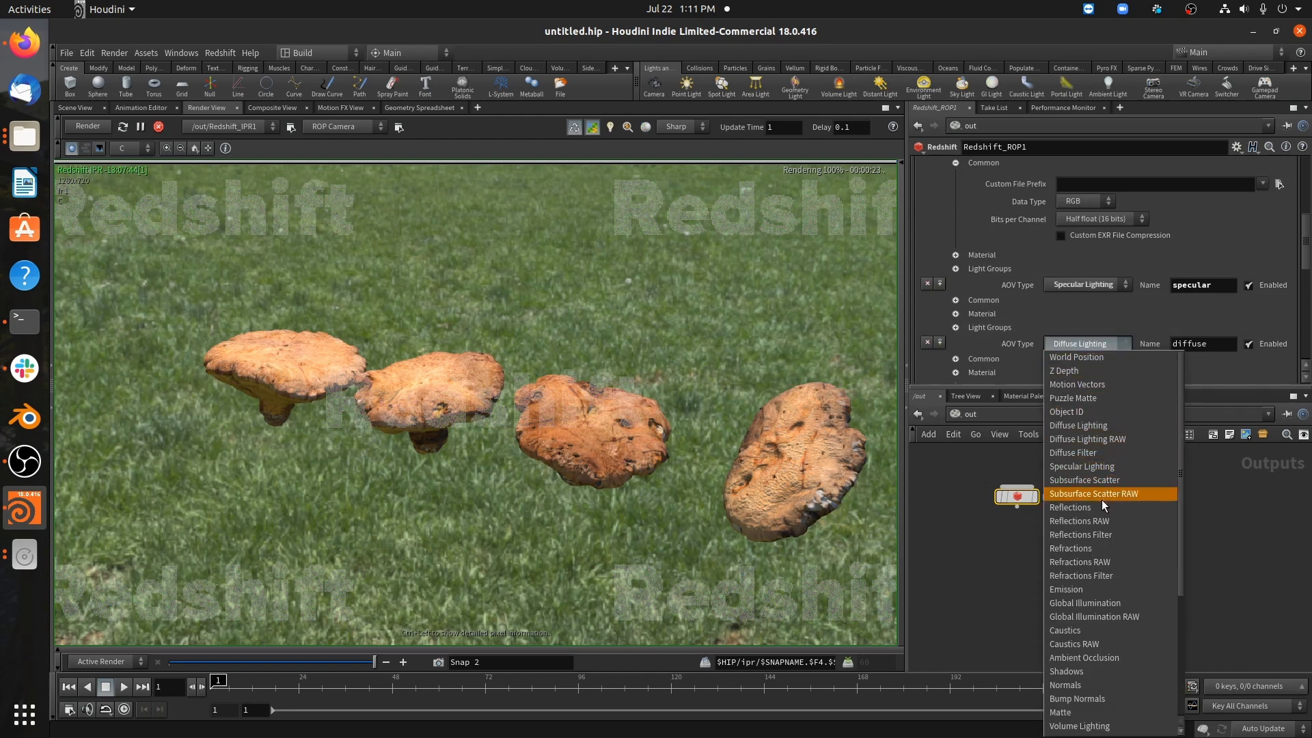
click(1104, 481)
- Set the fourth AOV's type to Reflections and the fifth AOV's type to Refractions
scroll(1089, 371, down, 3)
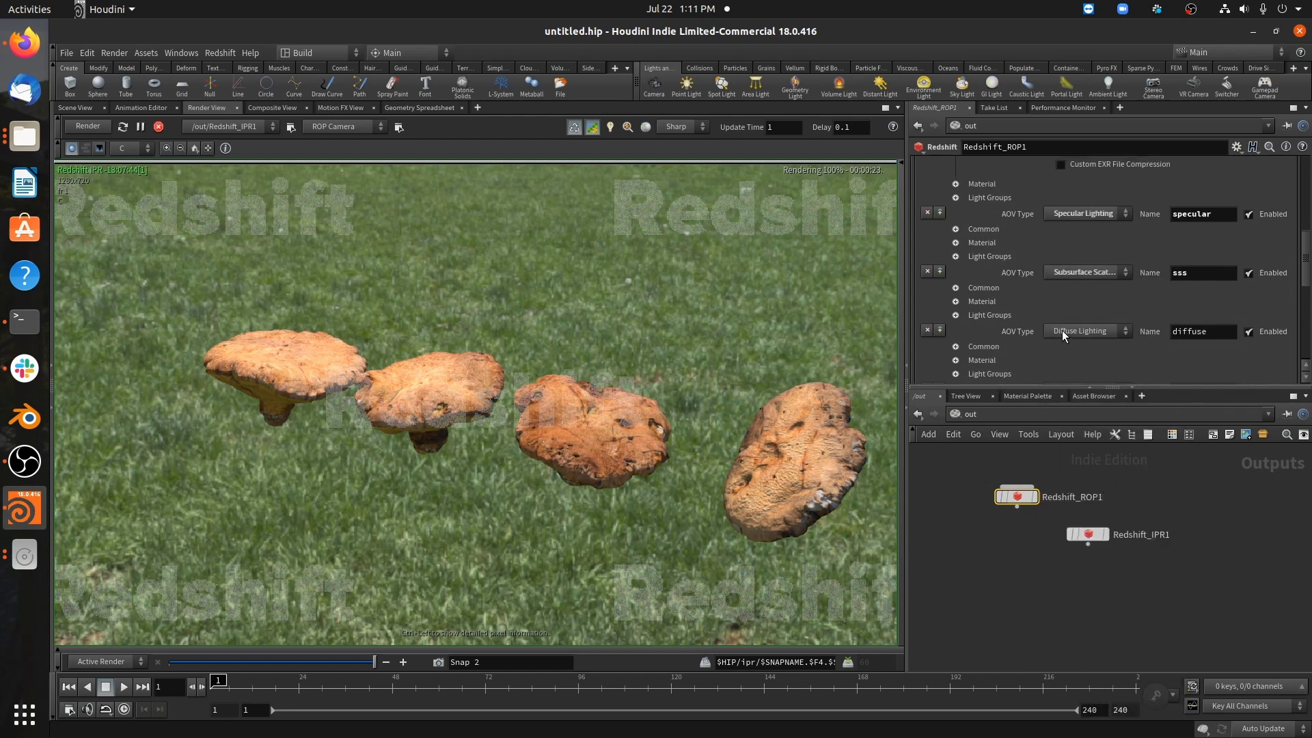
click(1062, 331)
click(1100, 495)
scroll(1055, 335, down, 3)
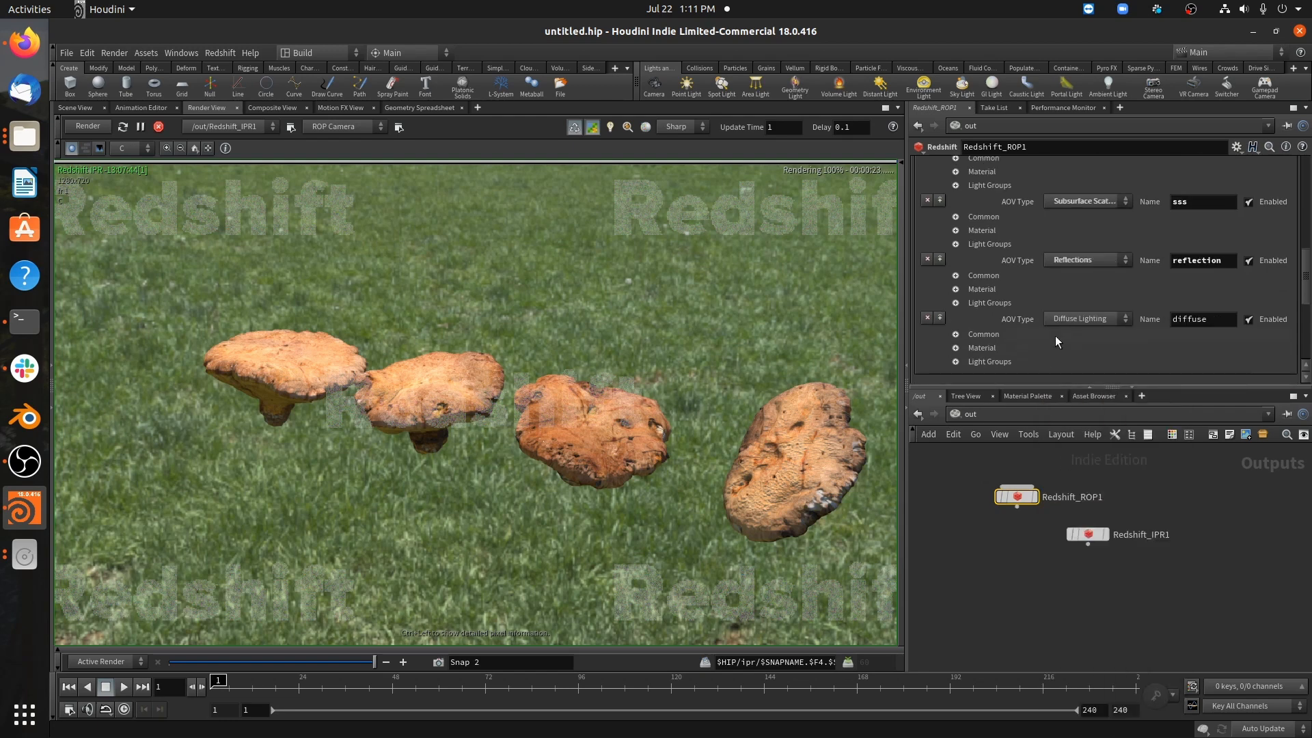
click(1075, 320)
click(1110, 523)
scroll(1038, 302, up, 2)
scroll(1037, 299, up, 10)
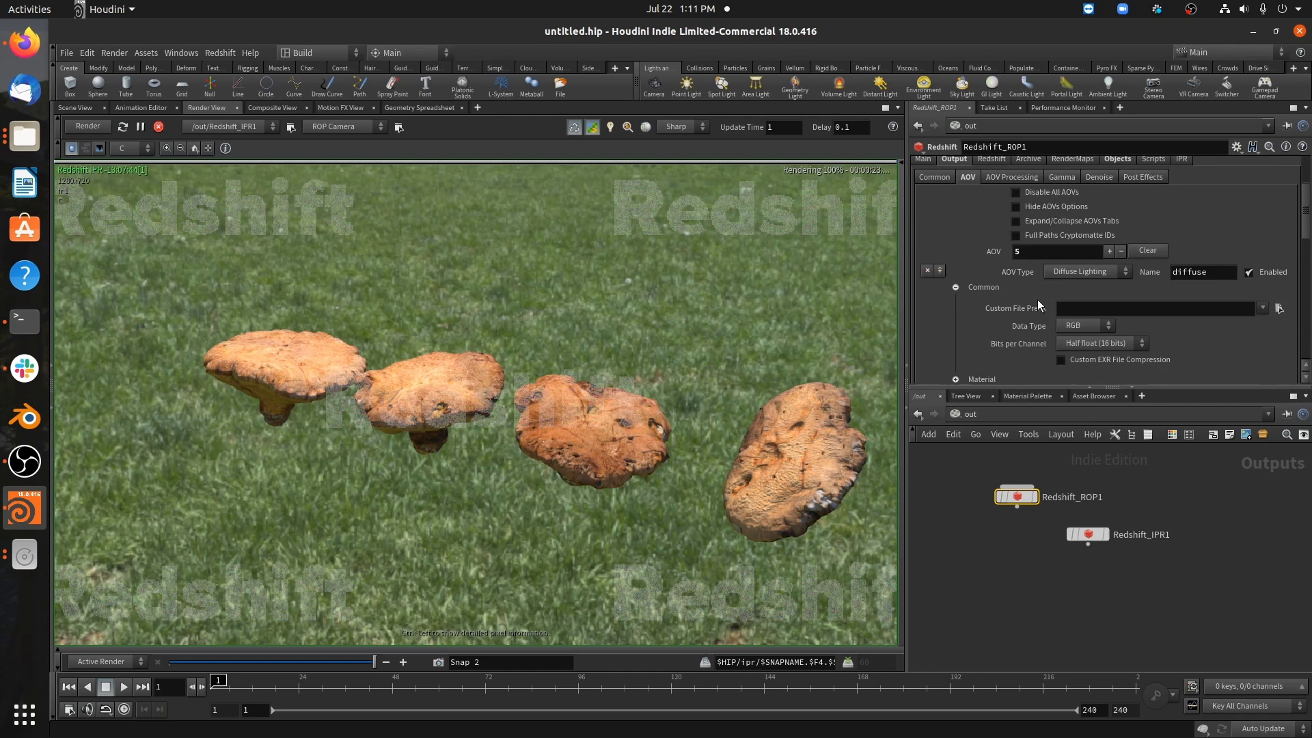
- Add two more AOVs to Redshift_ROP1 and set their types to Emission and Global Illumination
click(1109, 249)
scroll(1025, 252, down, 10)
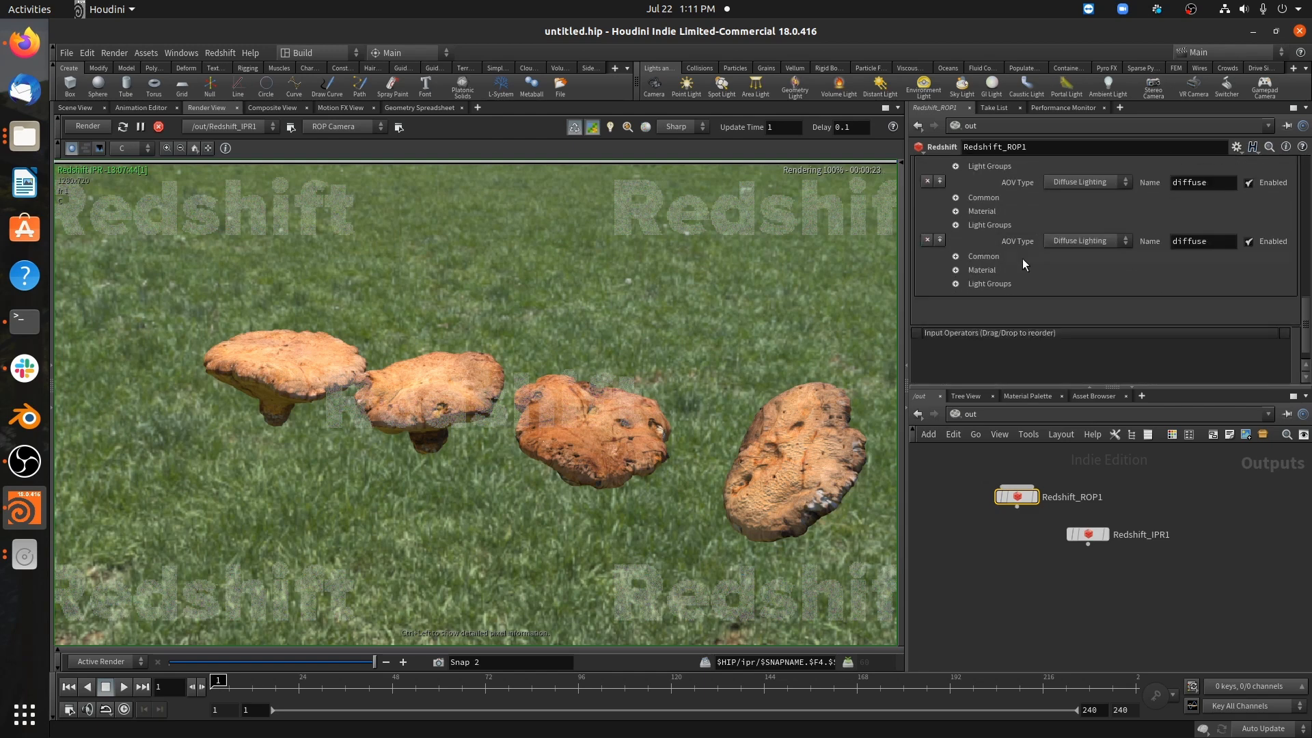
click(1102, 182)
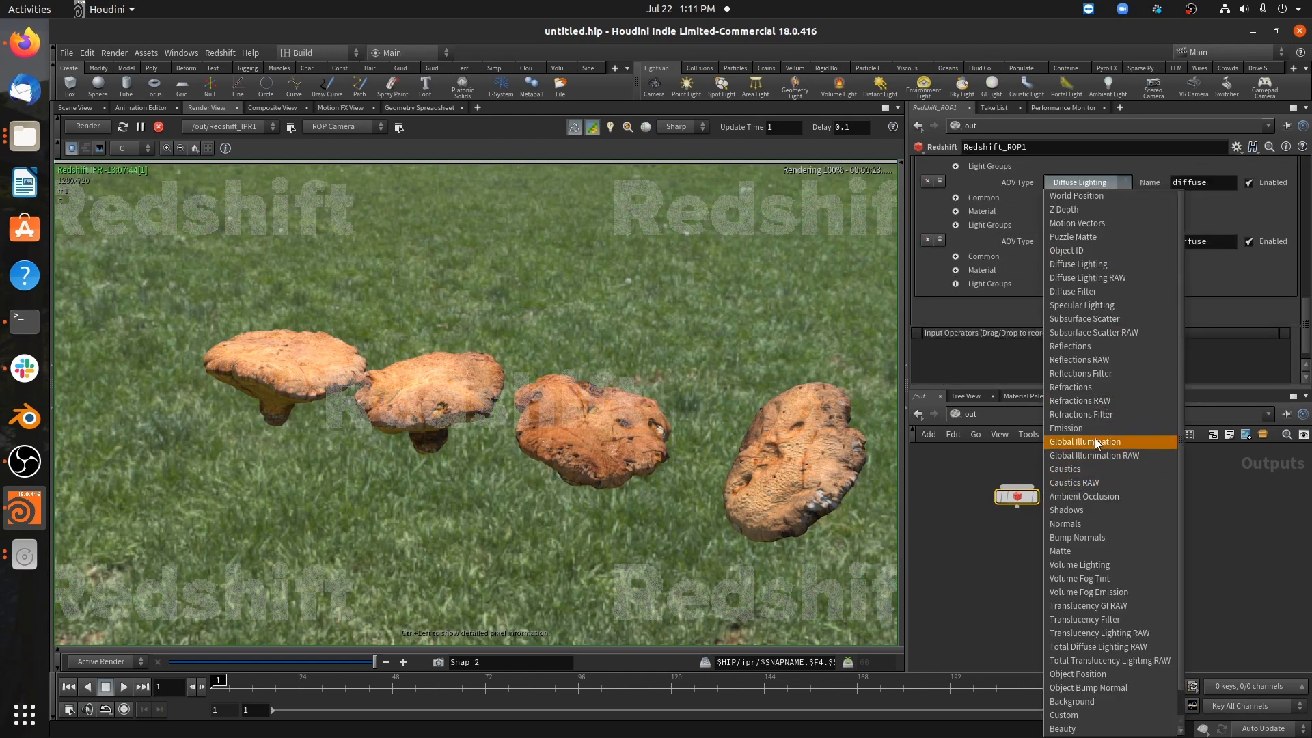
click(1094, 427)
click(1097, 240)
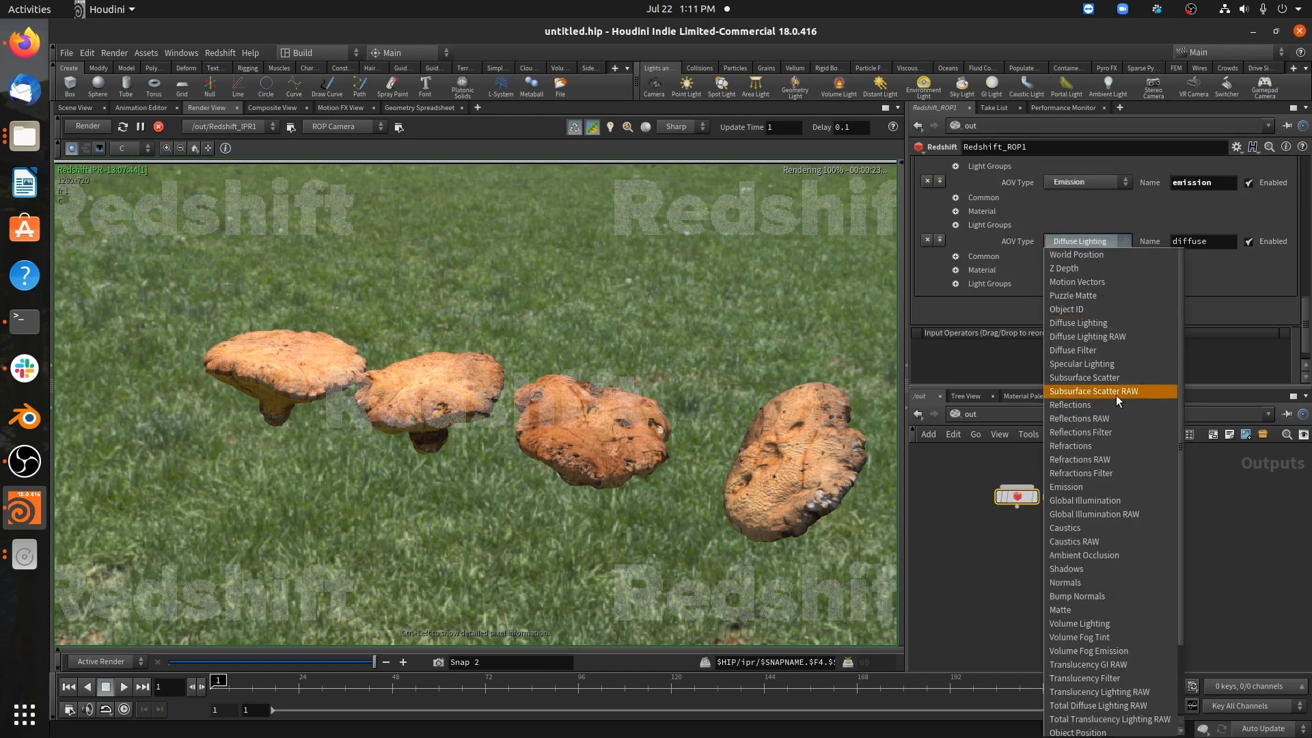
click(1117, 498)
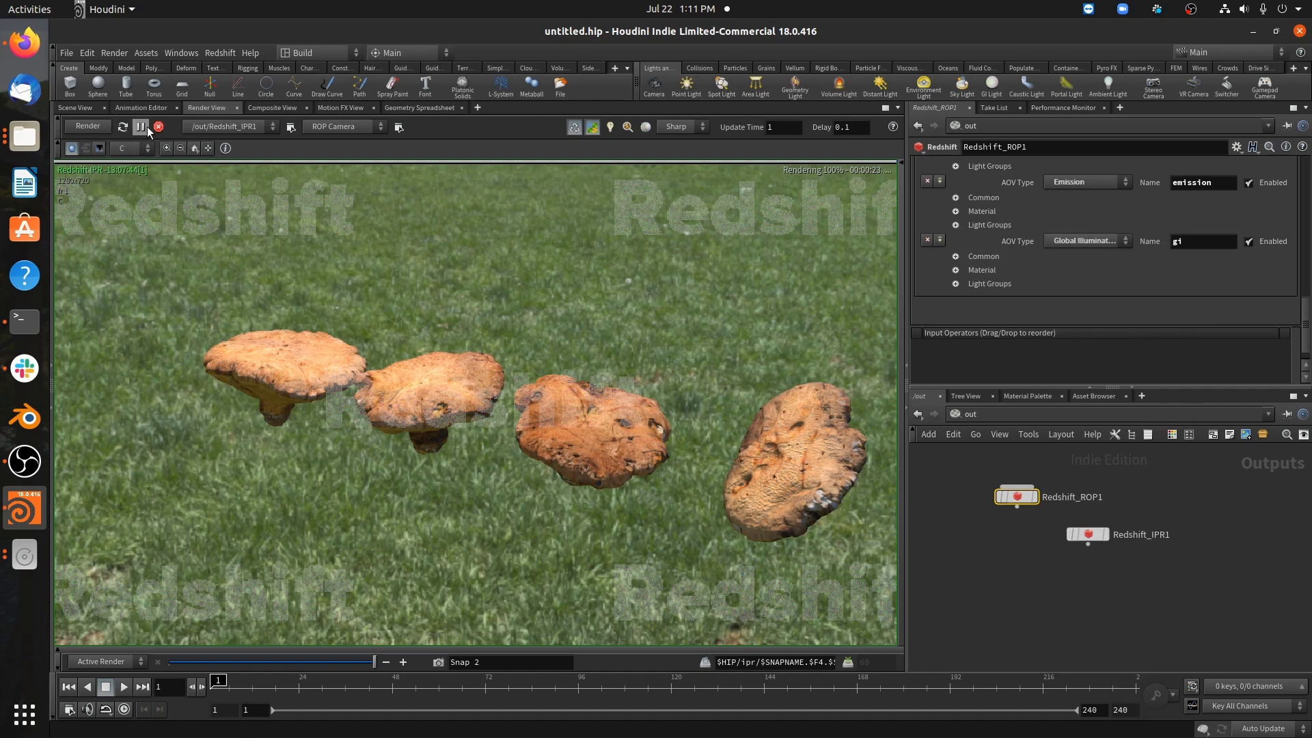
- Start the IPR render and inspect the diffuse and specular passes, ending on the sss pass
click(87, 127)
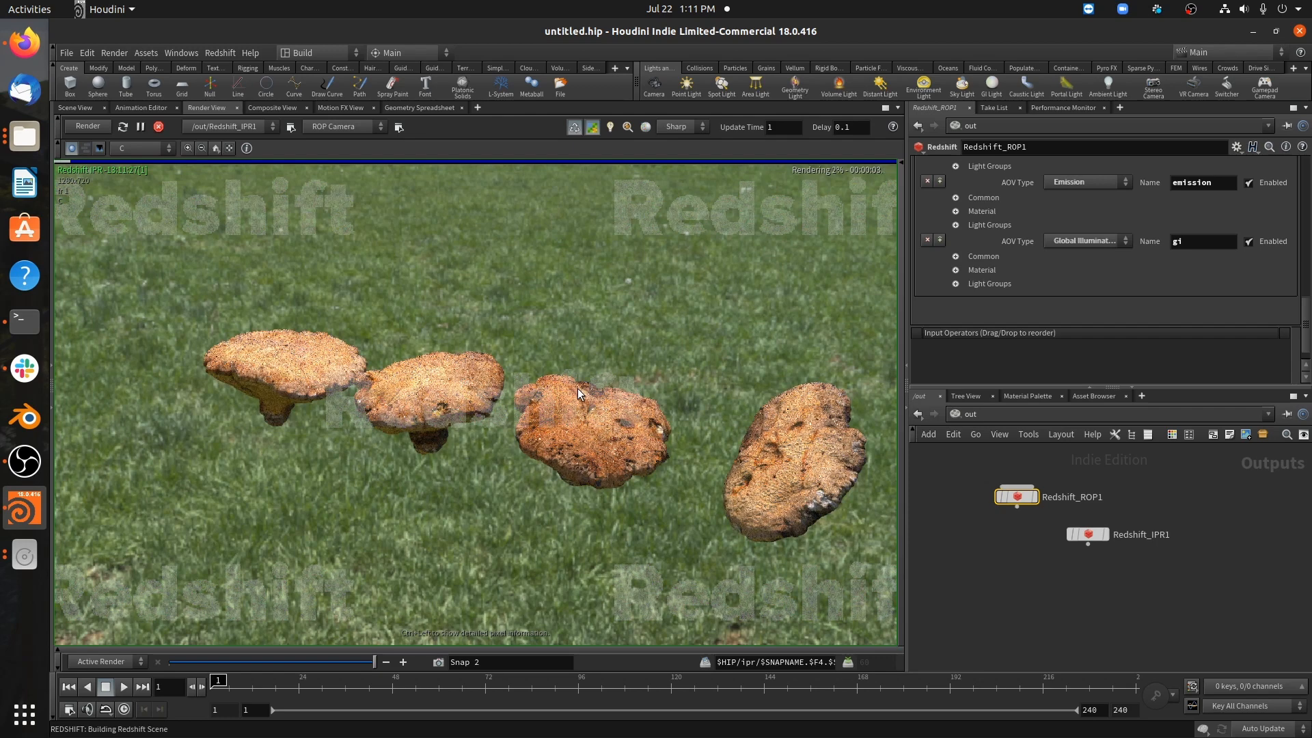
click(158, 149)
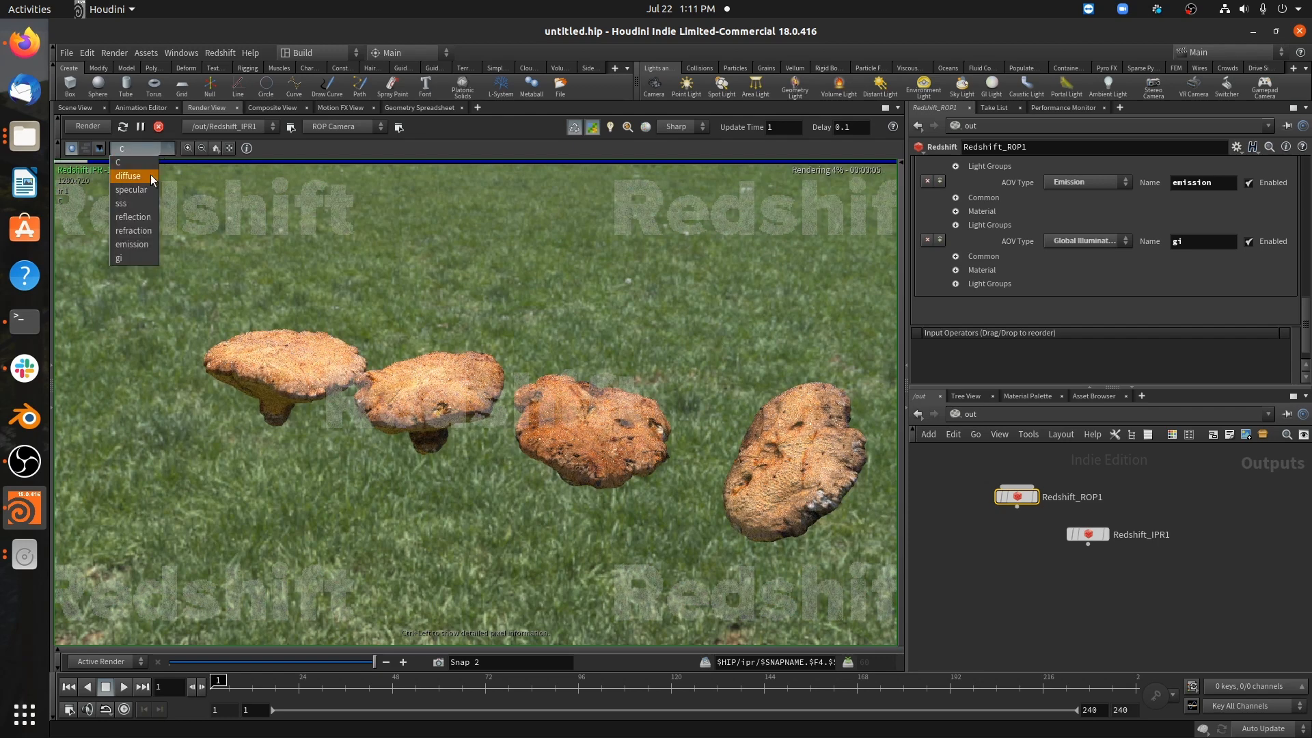
click(150, 175)
click(155, 145)
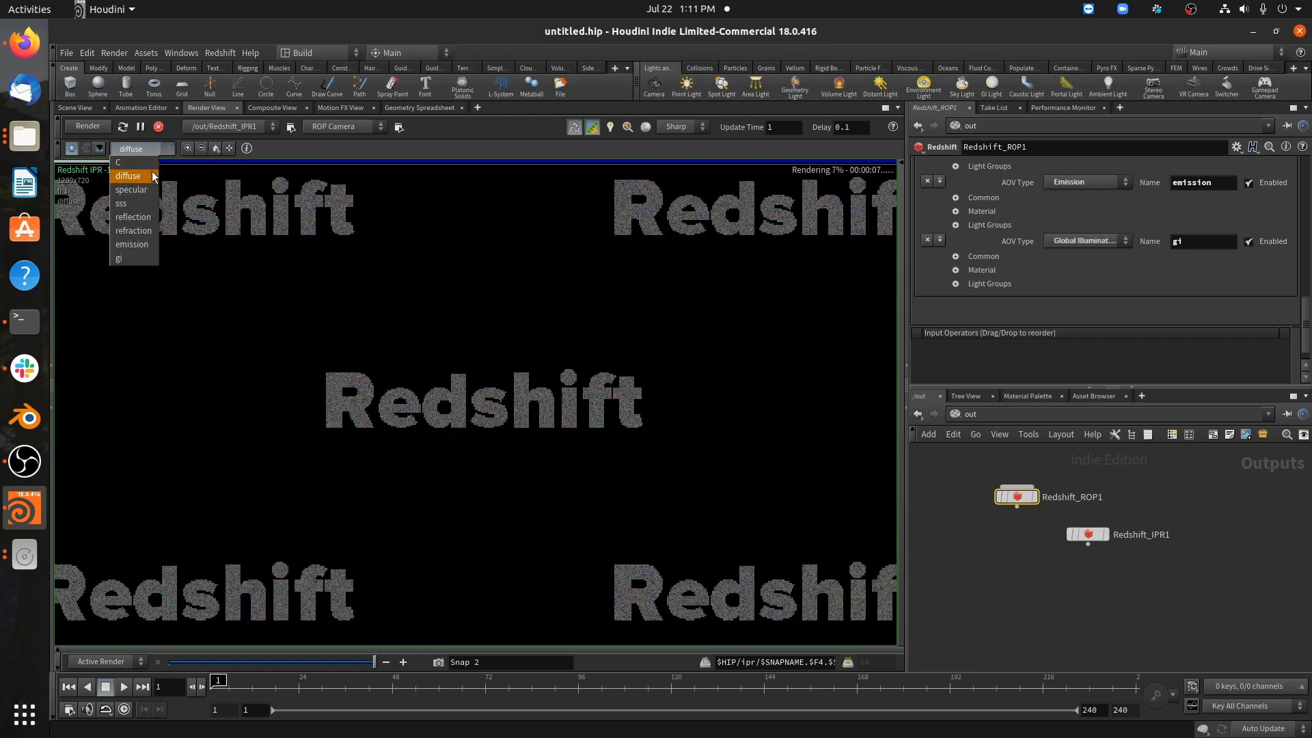
click(148, 187)
click(146, 146)
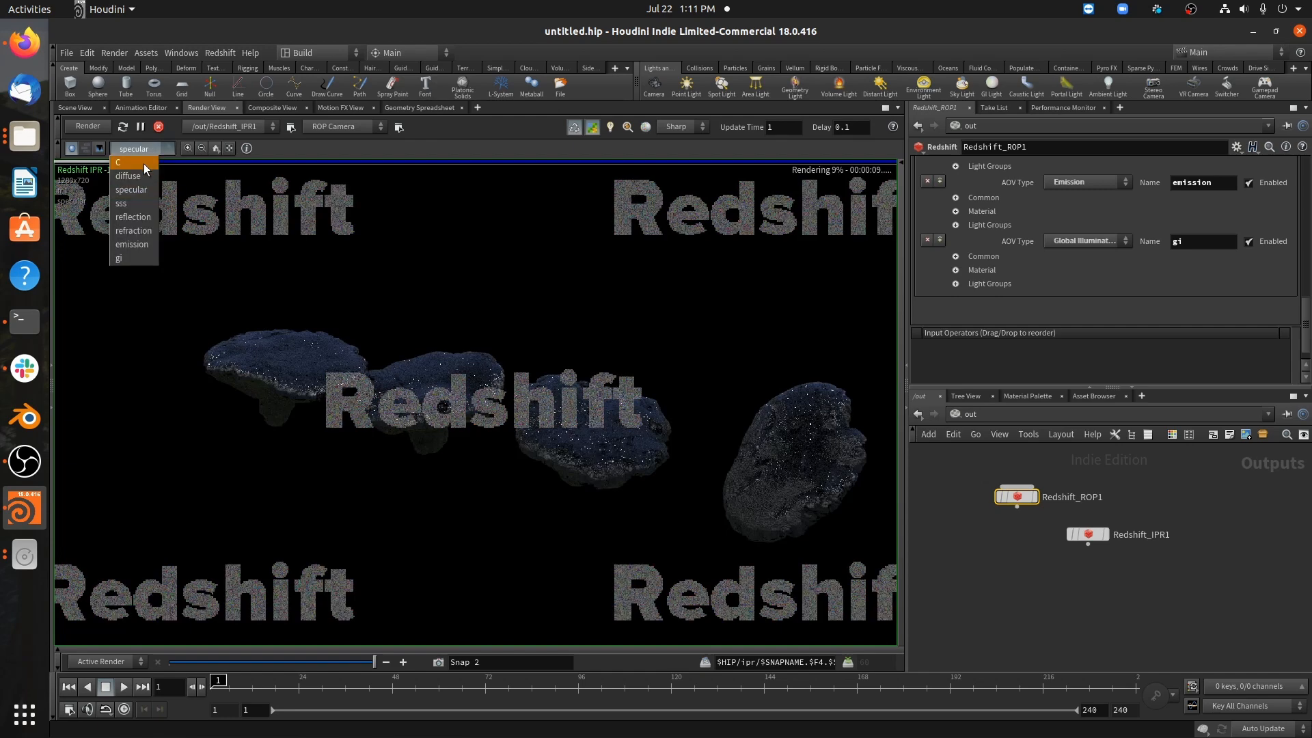
click(143, 176)
click(149, 149)
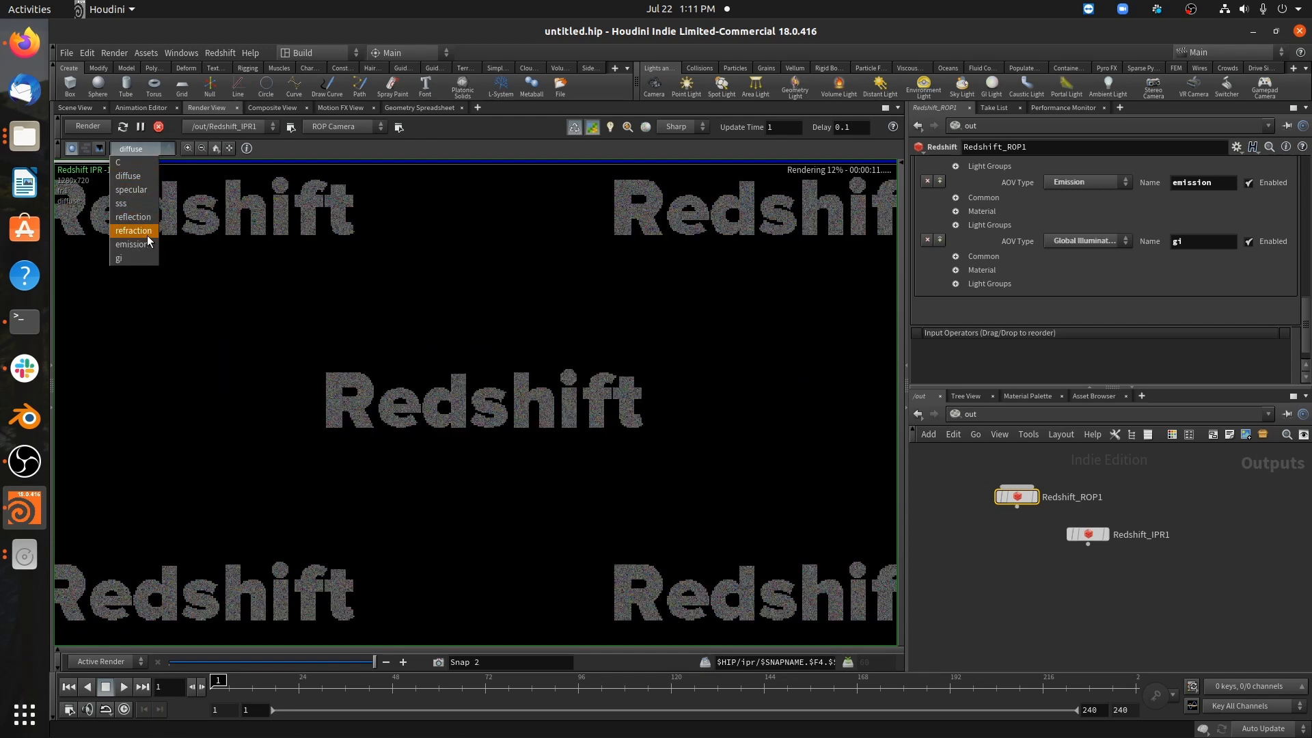
click(126, 203)
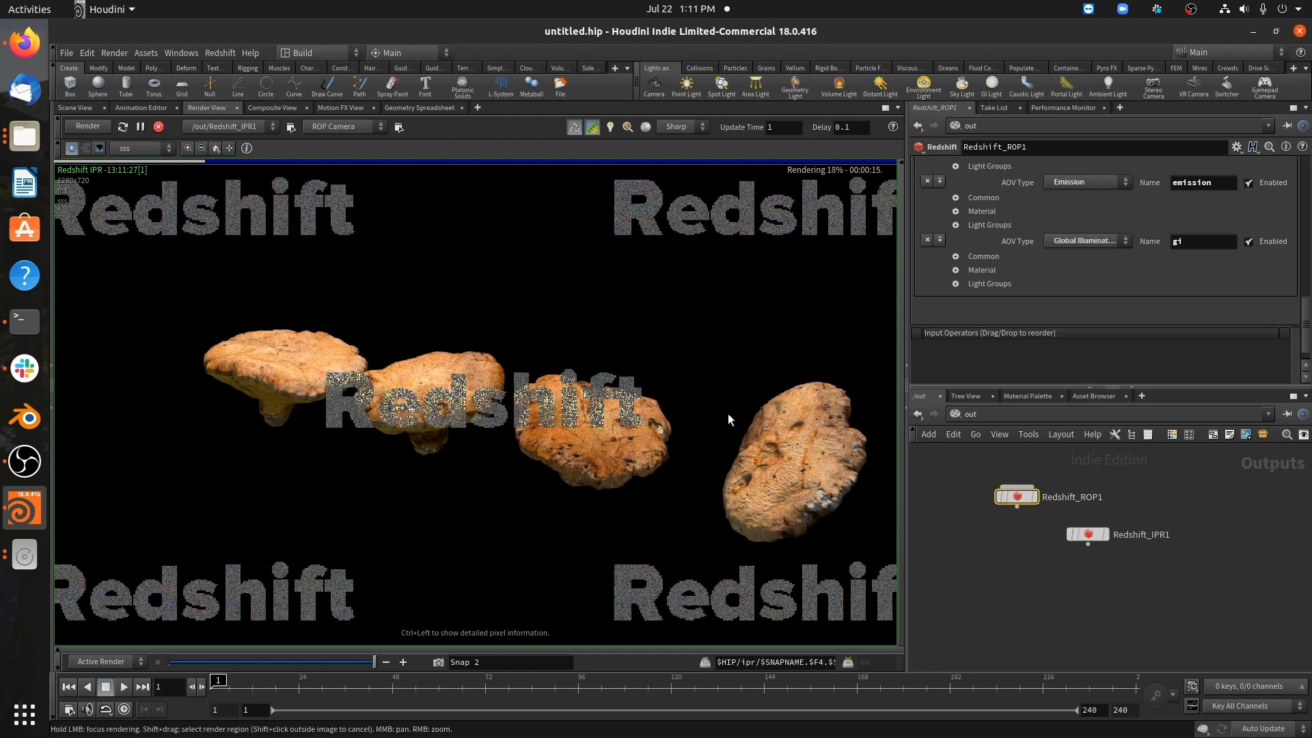
- Open the mushroom material inside the mushrooms object's matnet1 and set its sub-surface multiple scattering Amount to .5
click(969, 413)
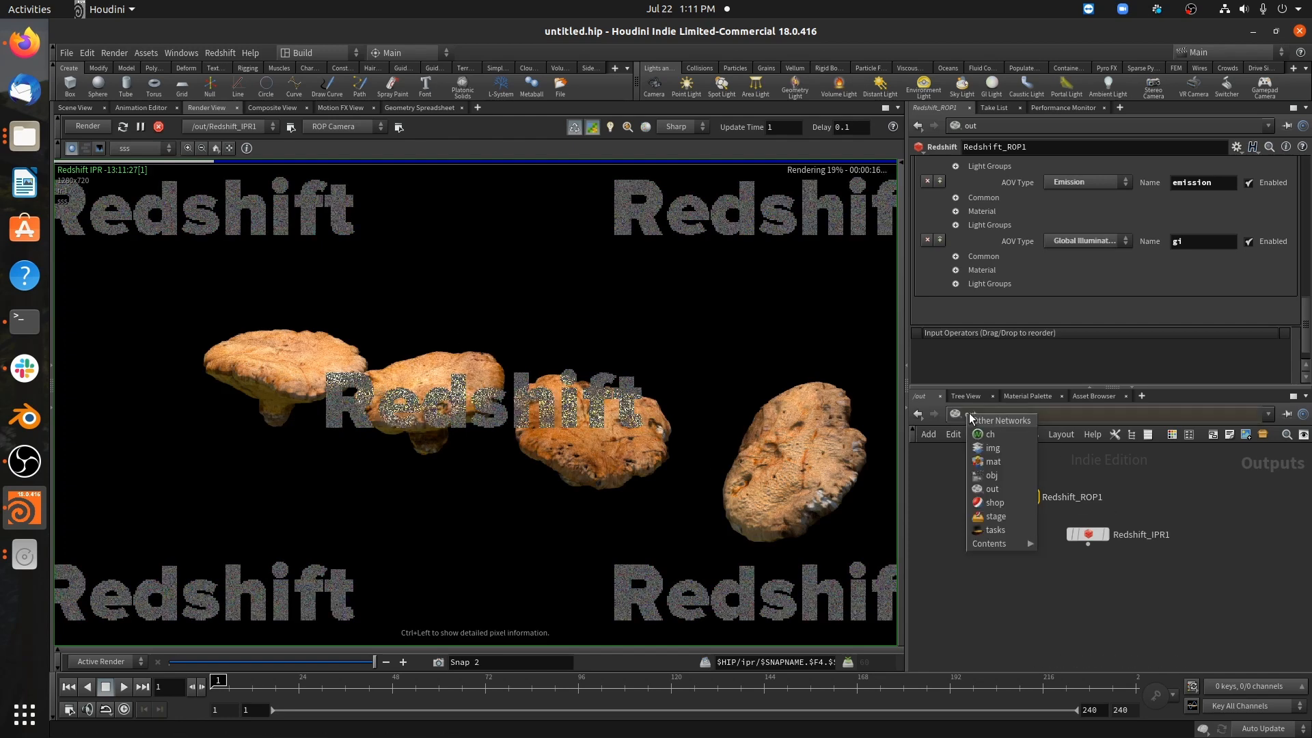
click(999, 479)
double_click(1166, 563)
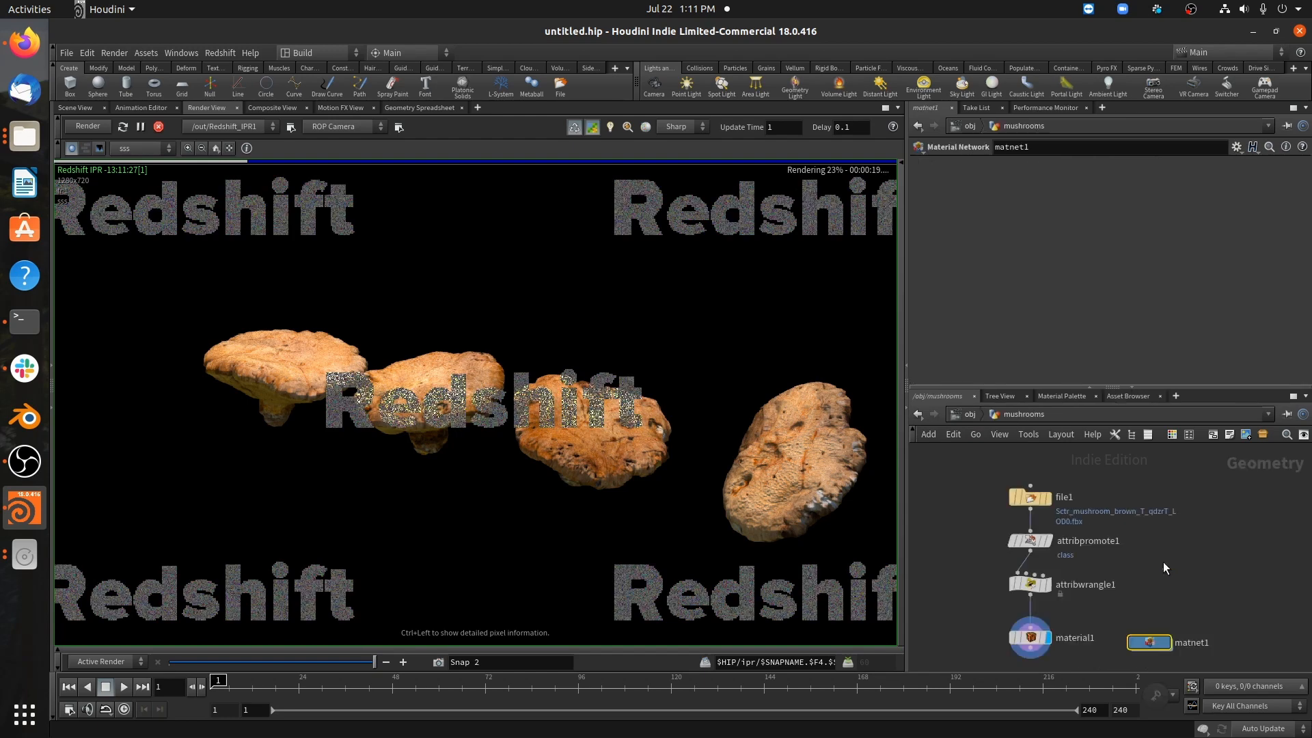
double_click(1149, 642)
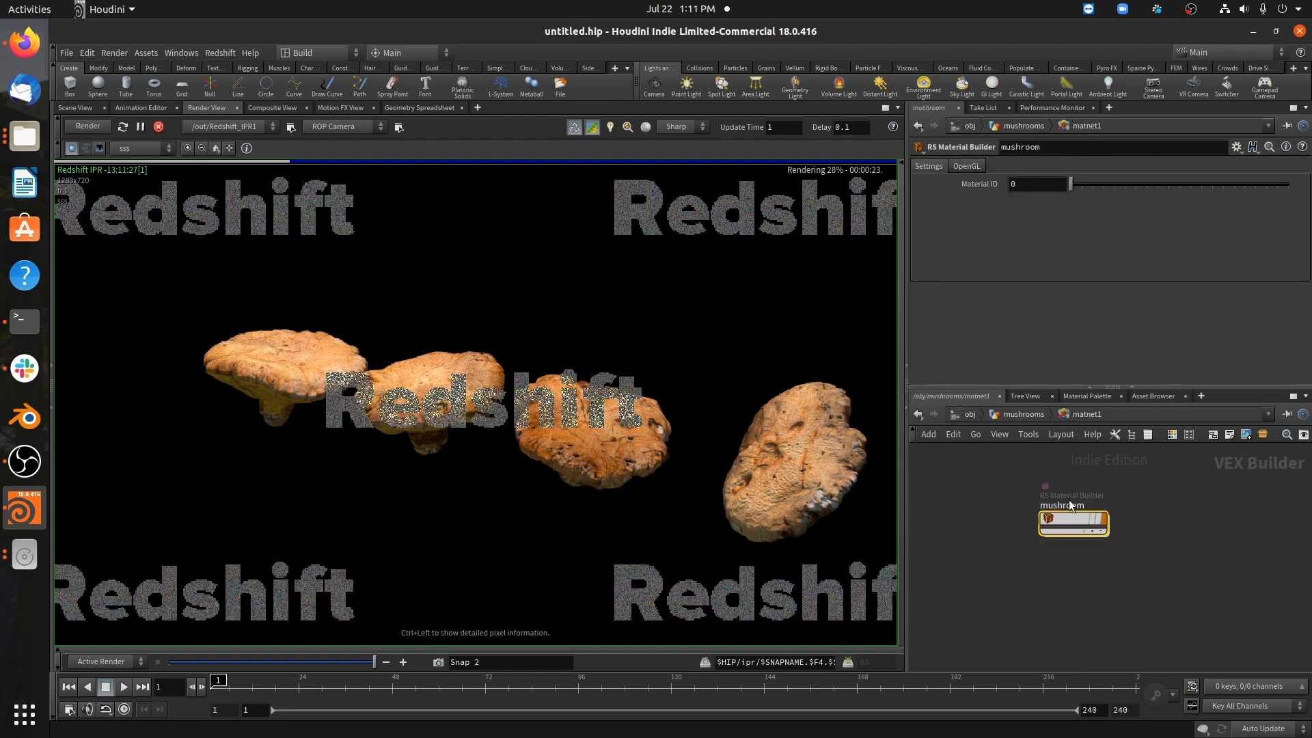
double_click(1062, 524)
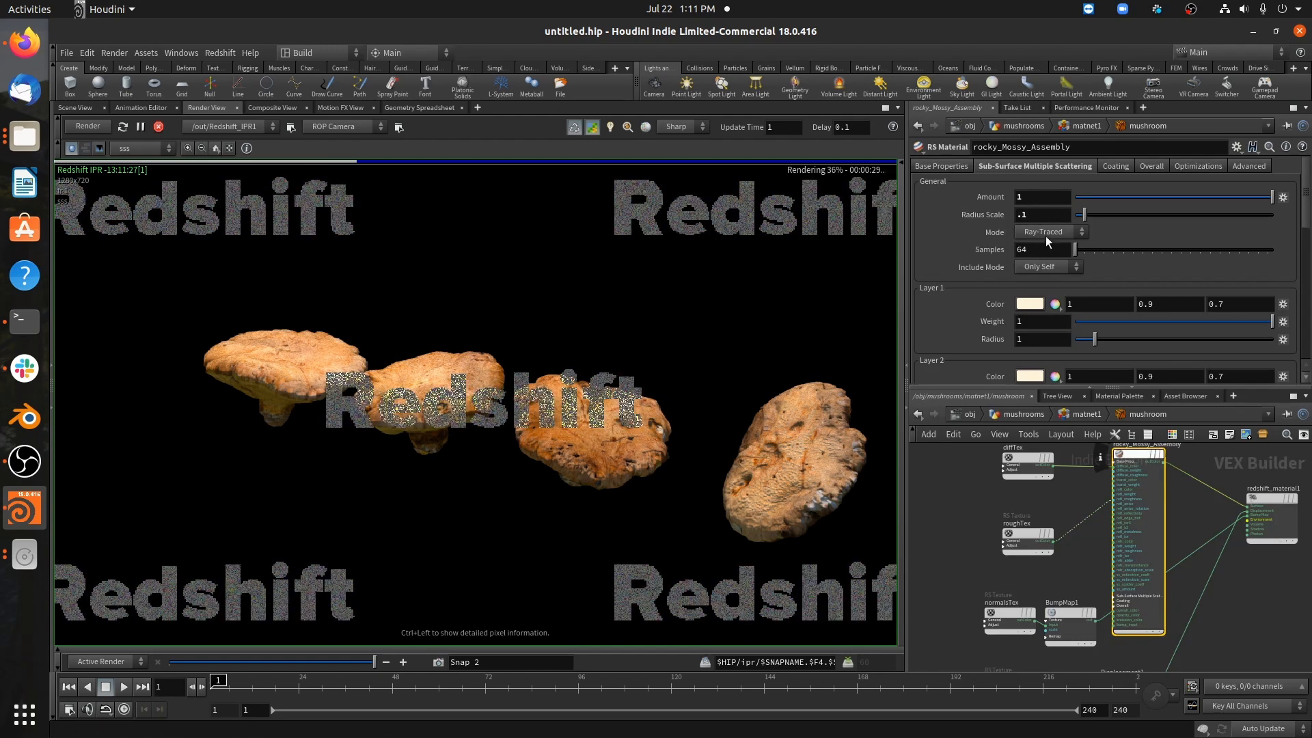
click(1038, 198)
double_click(1036, 216)
double_click(1037, 199)
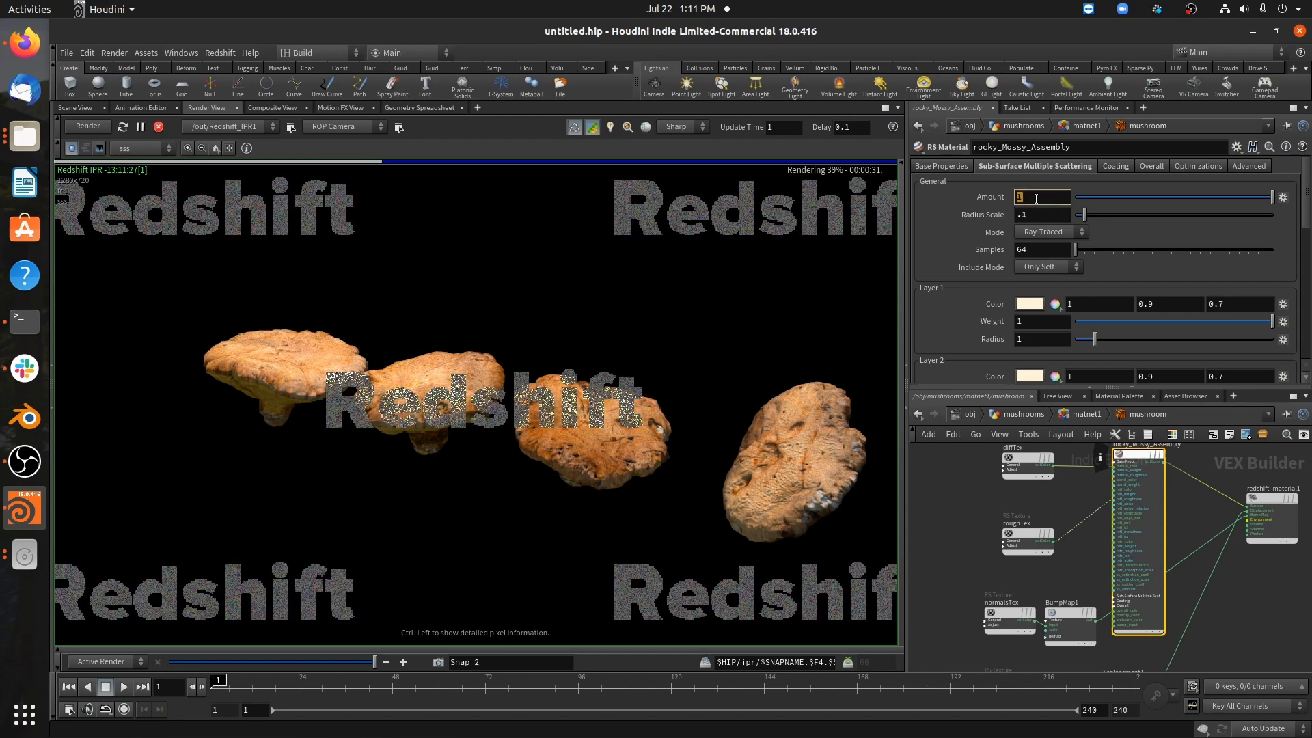
text(.5)
key(Return)
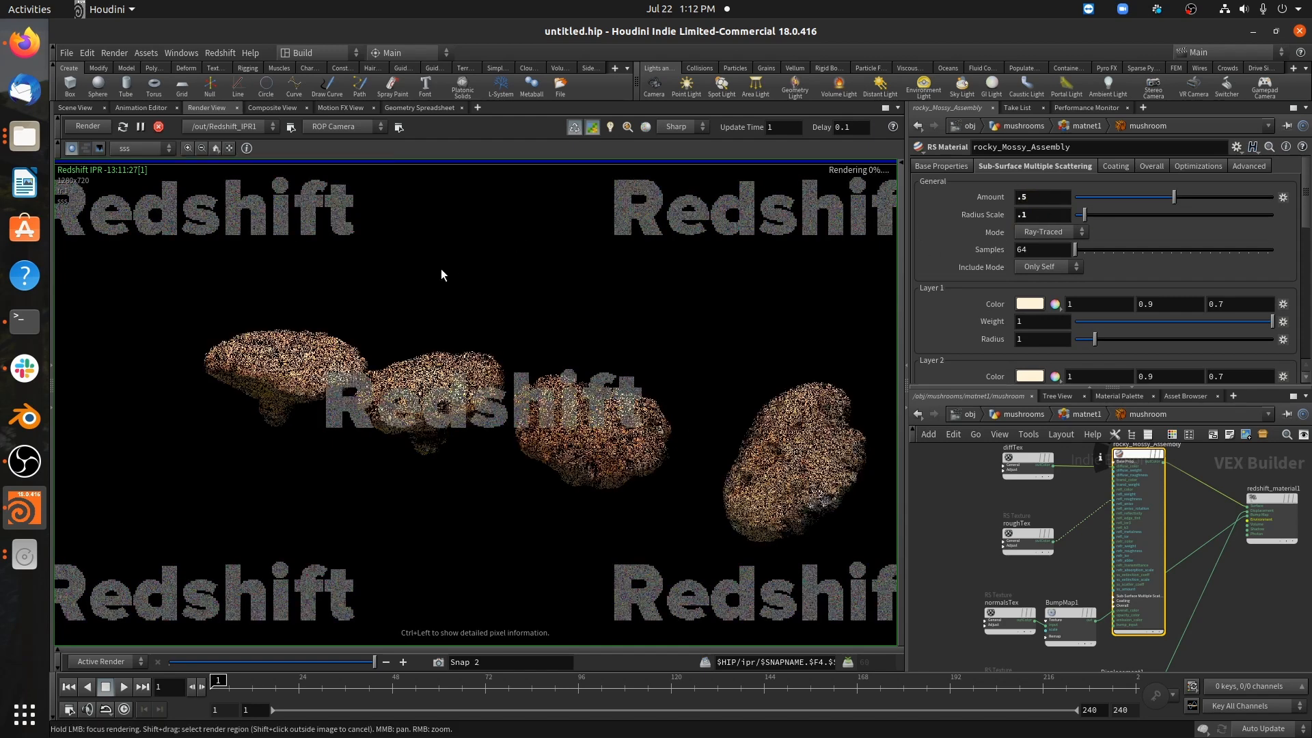
- Compare the diffuse pass with the sss pass in the render at the new scattering amount
click(147, 149)
click(153, 173)
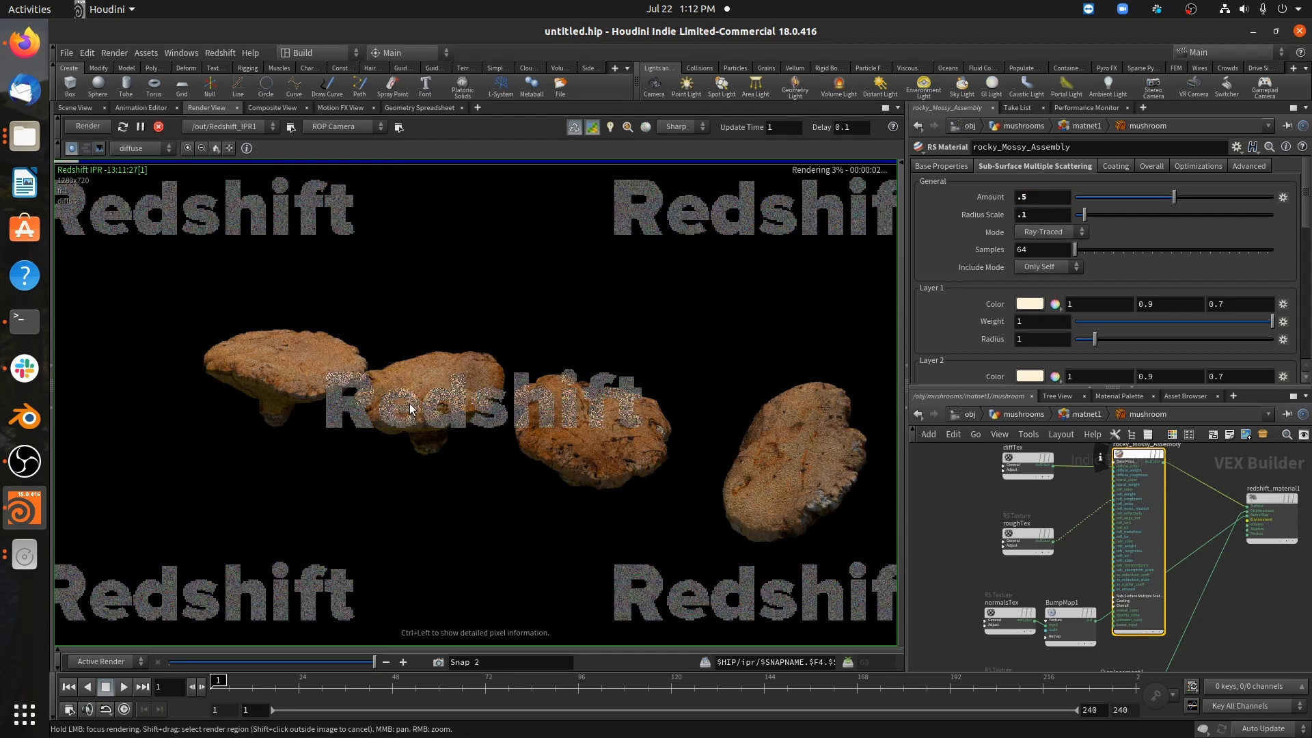
click(157, 149)
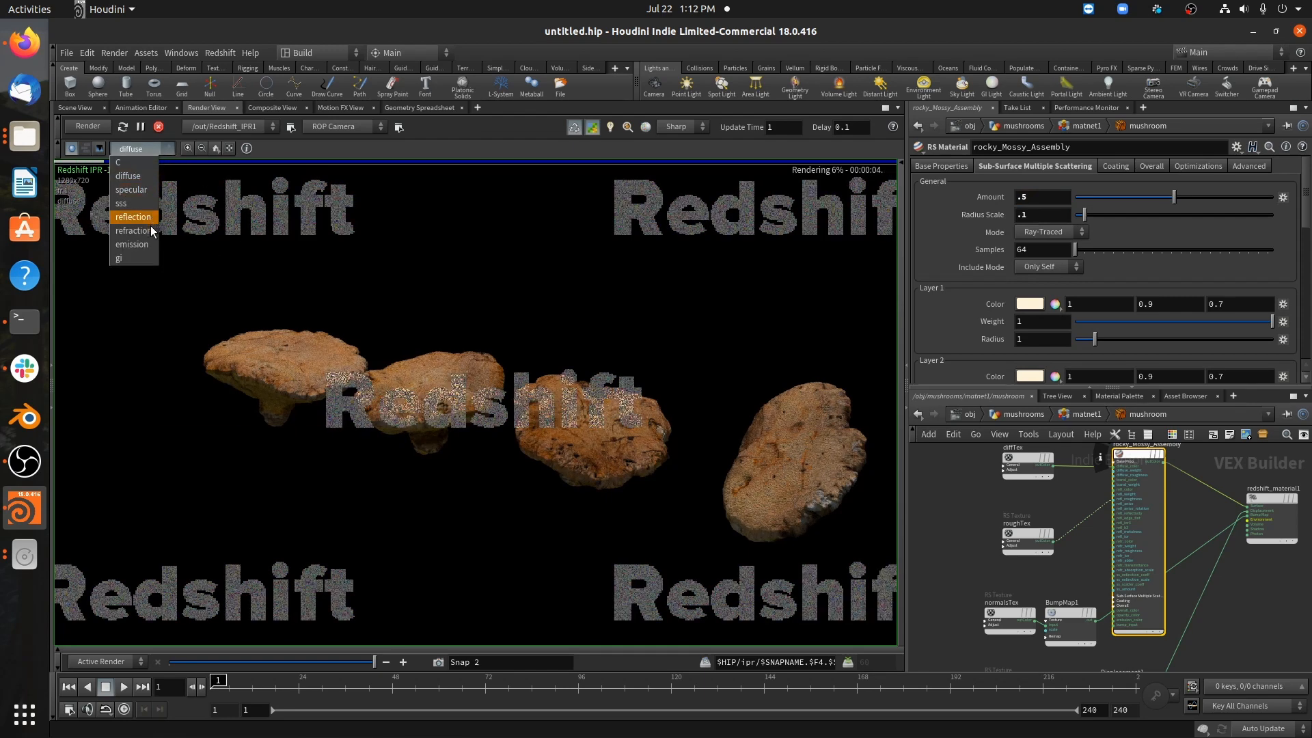
click(121, 203)
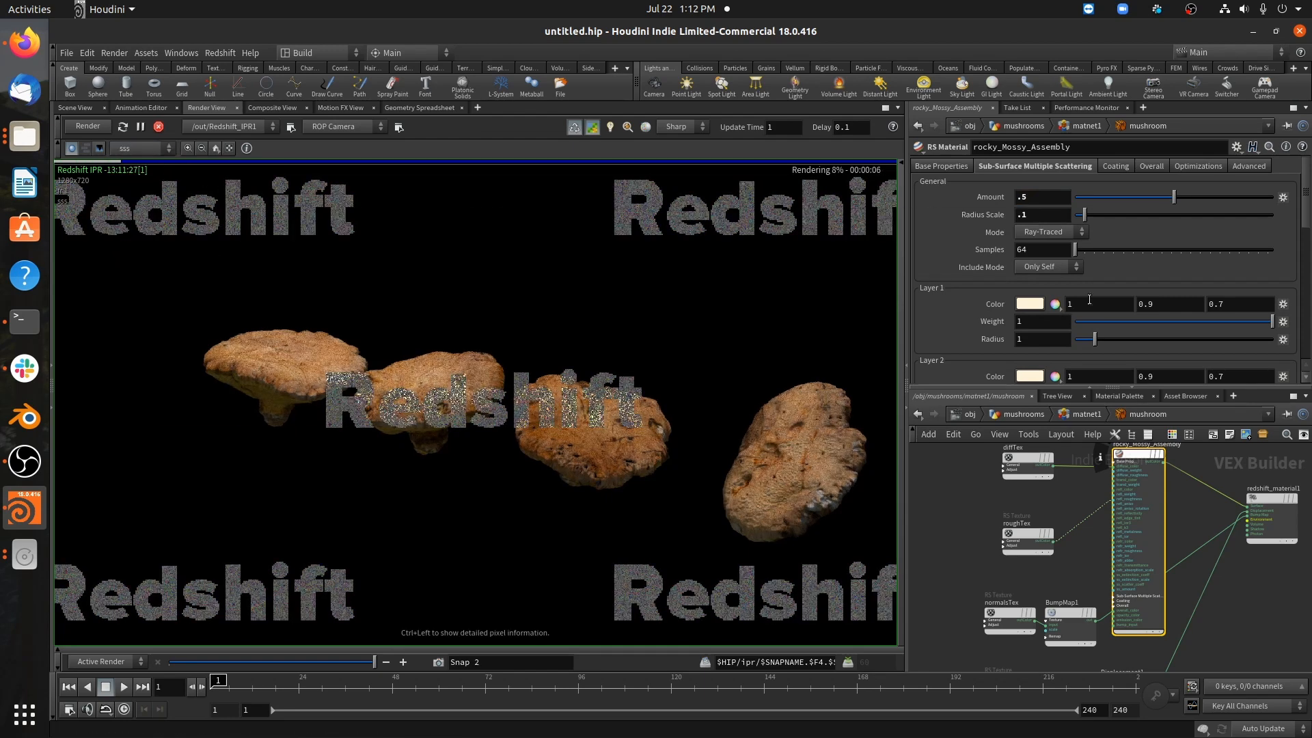
- Set the material's subsurface Radius Scale to 1, and raise it further to about 1.896
click(1048, 222)
text(1)
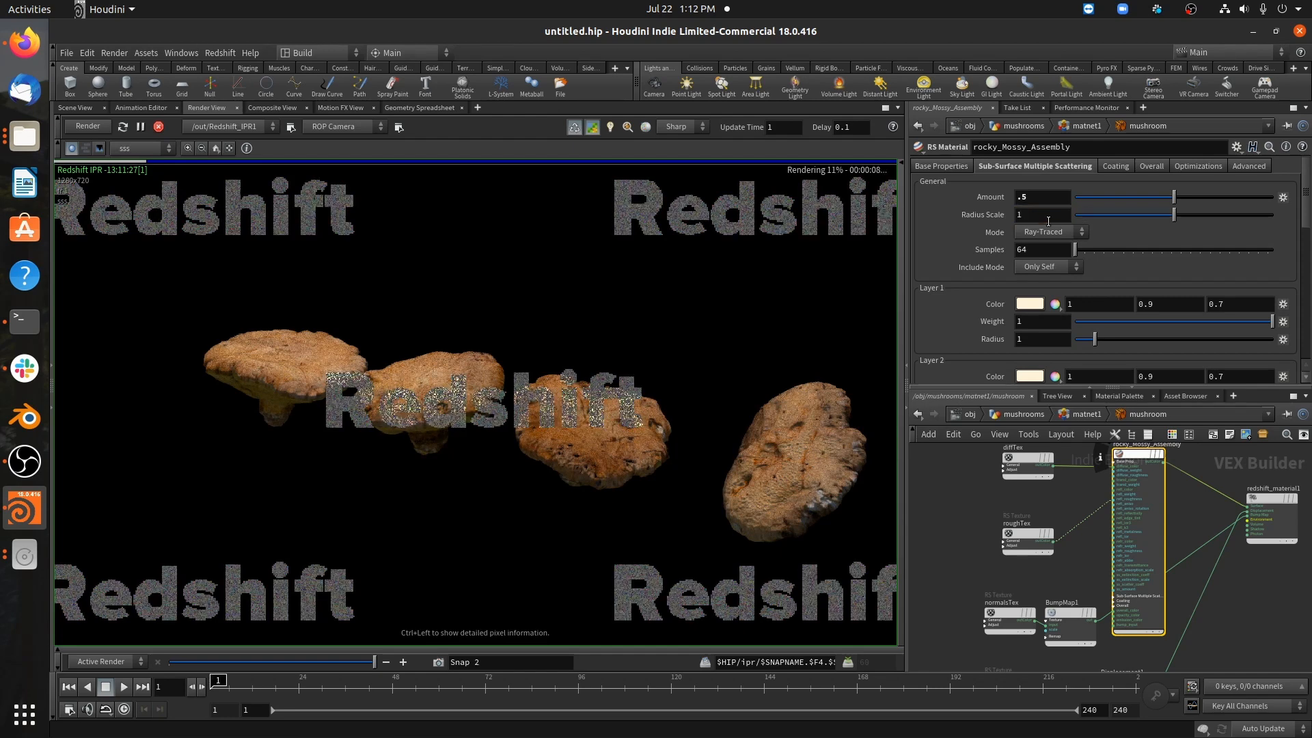
key(Return)
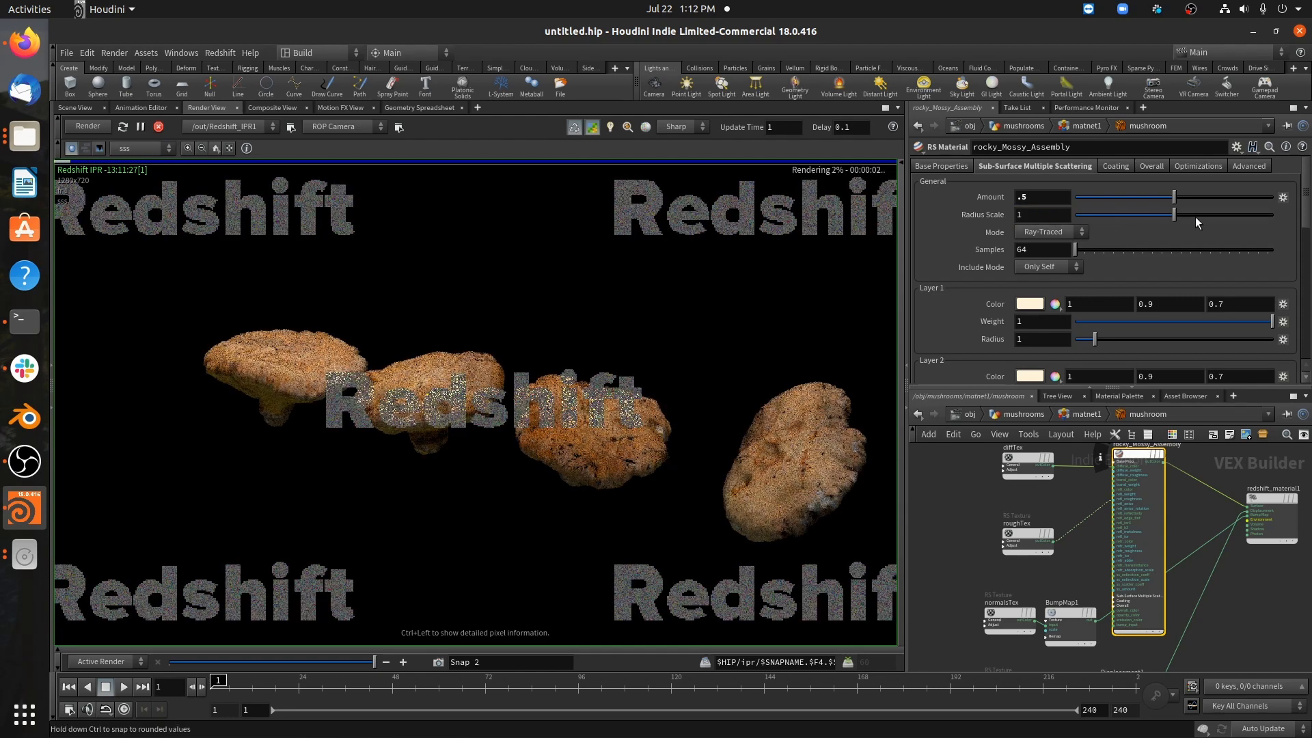
drag(1200, 218, 1248, 217)
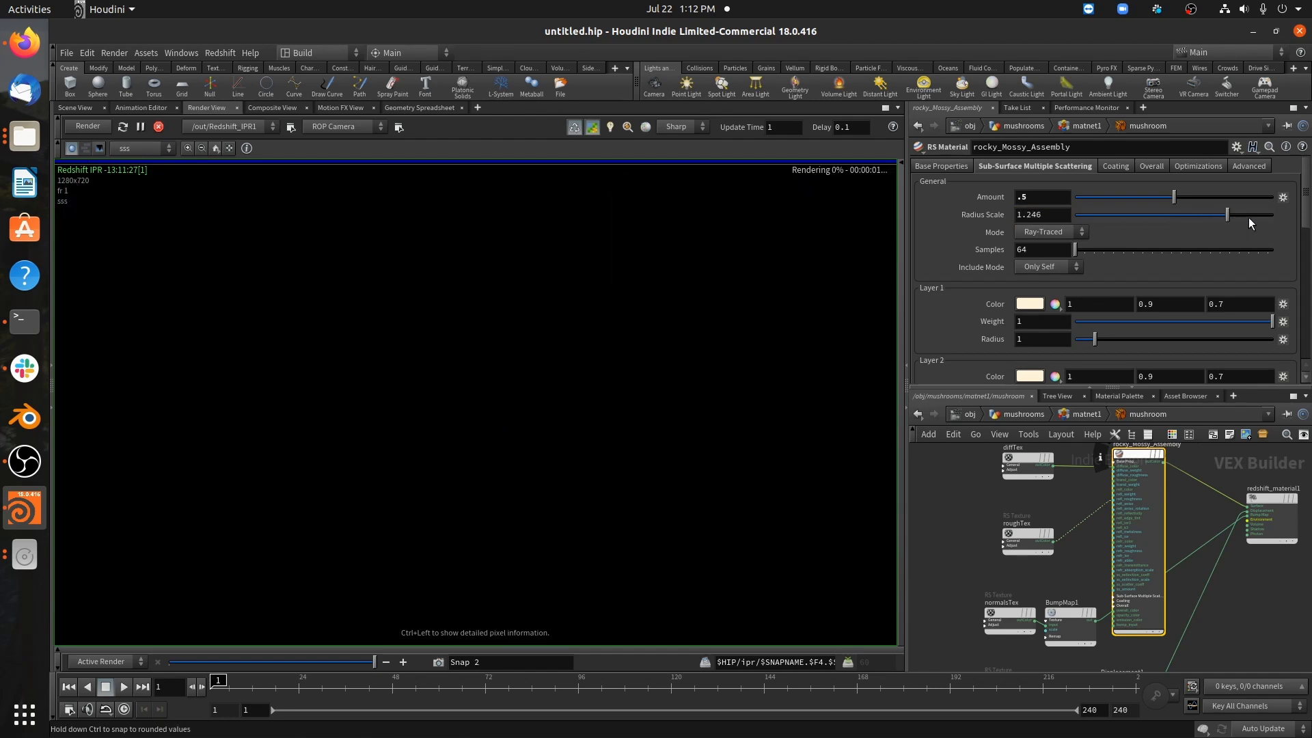
click(1248, 217)
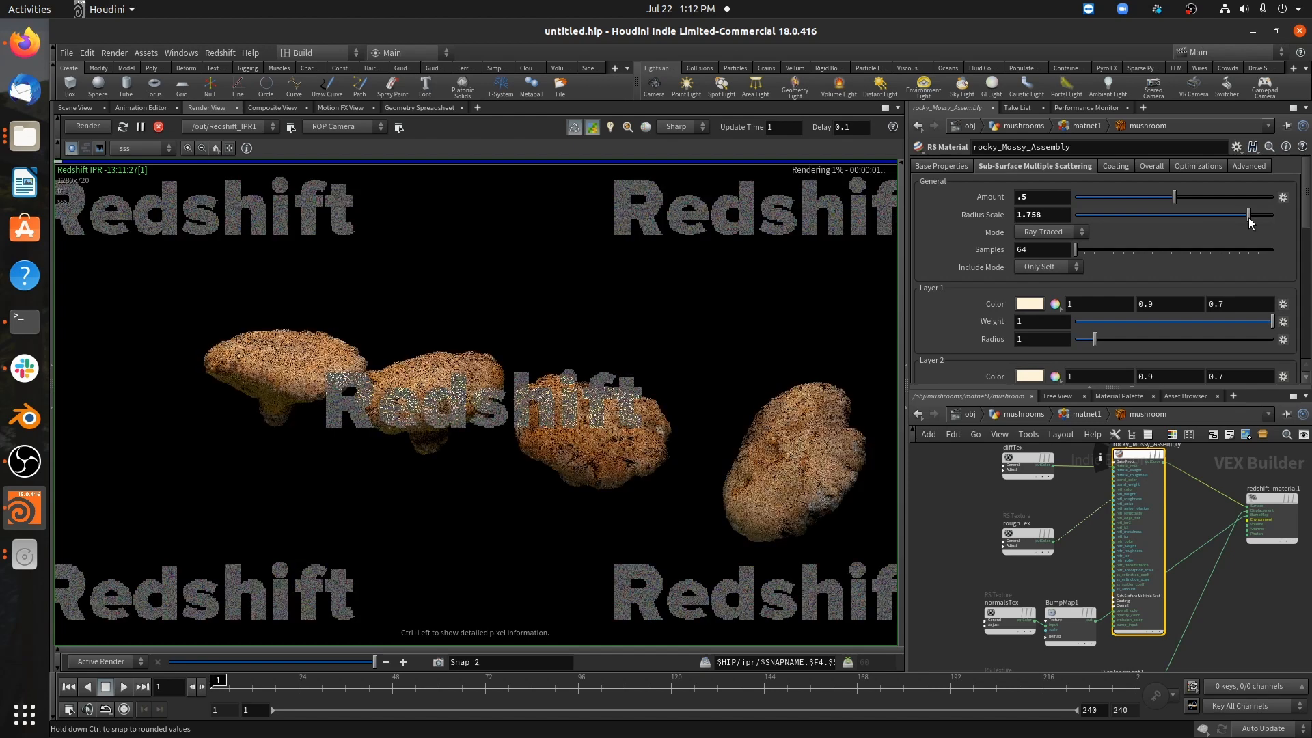
drag(1248, 218, 1263, 218)
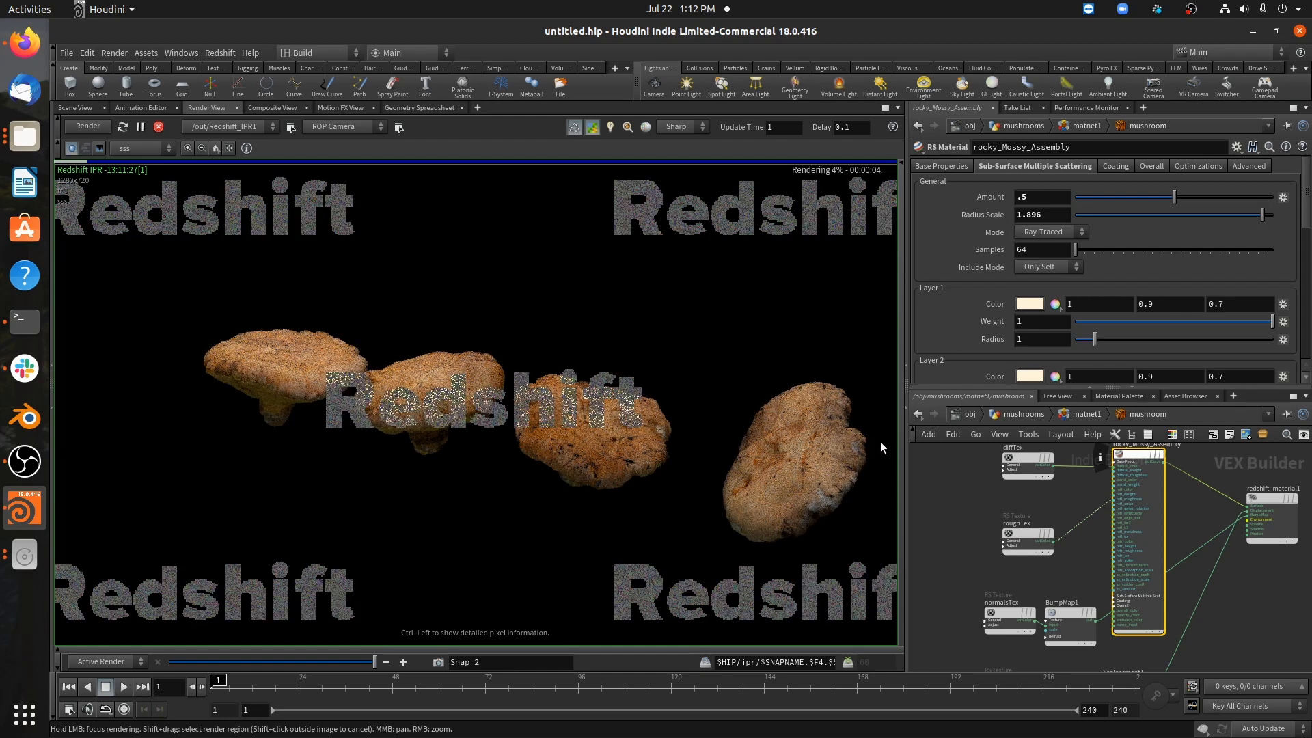
- Check the diffuse pass and return to the sss pass to judge the larger scattering radius
click(141, 148)
click(134, 179)
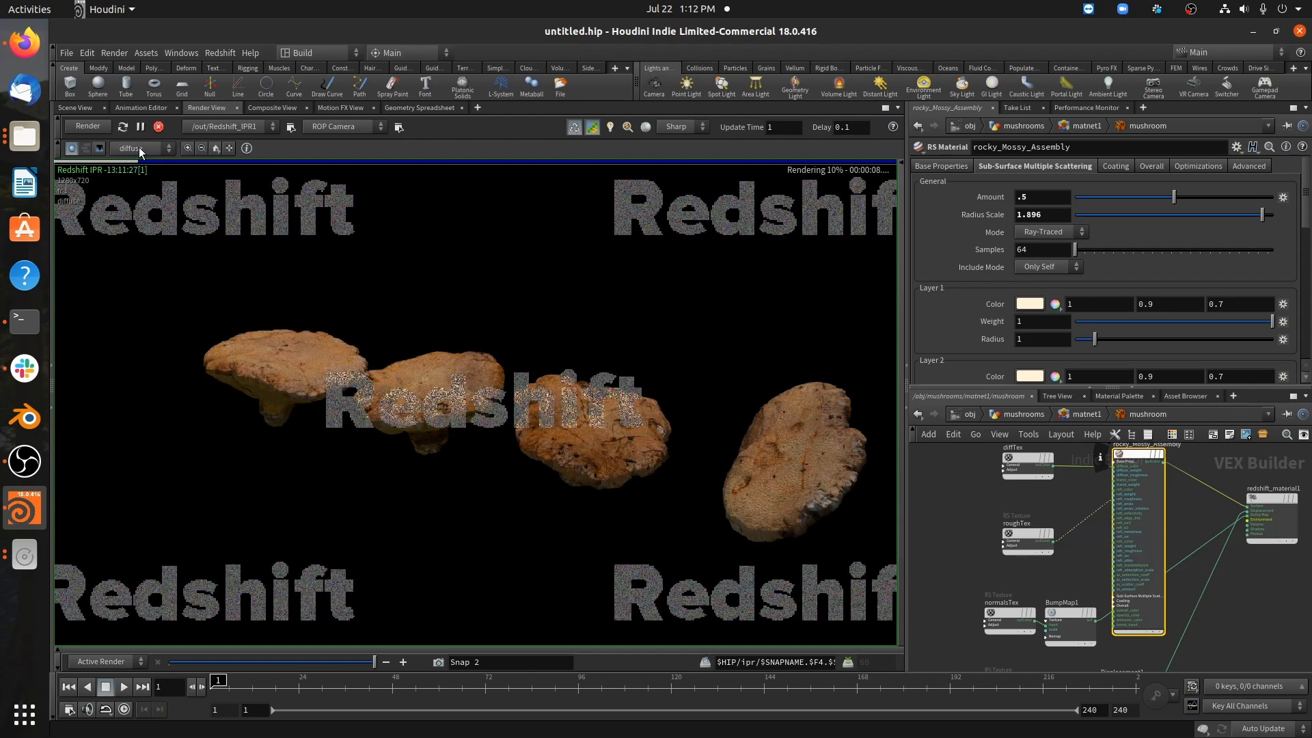
click(139, 147)
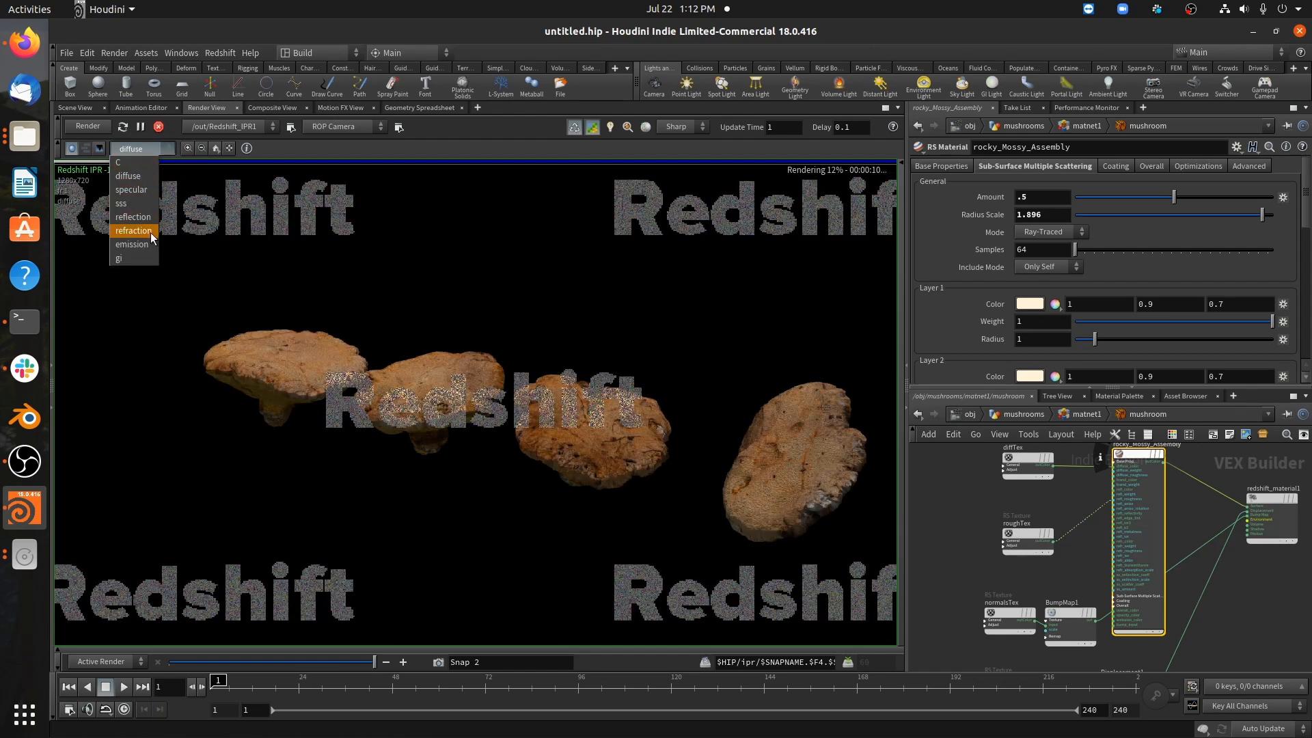
click(141, 203)
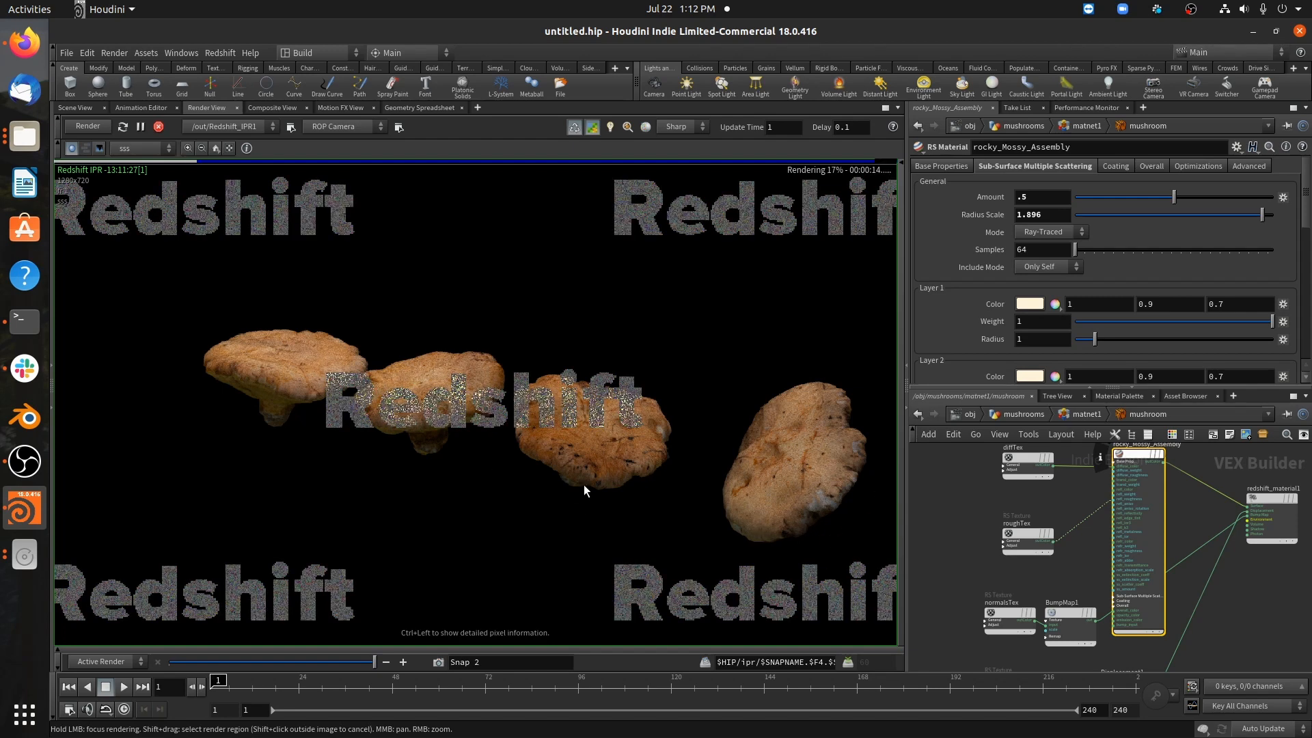
- Review the material's scattering layers, Include Mode and Mode options, and its diffuse, reflection, refraction and sub-surface base properties
scroll(976, 322, down, 2)
scroll(976, 323, down, 3)
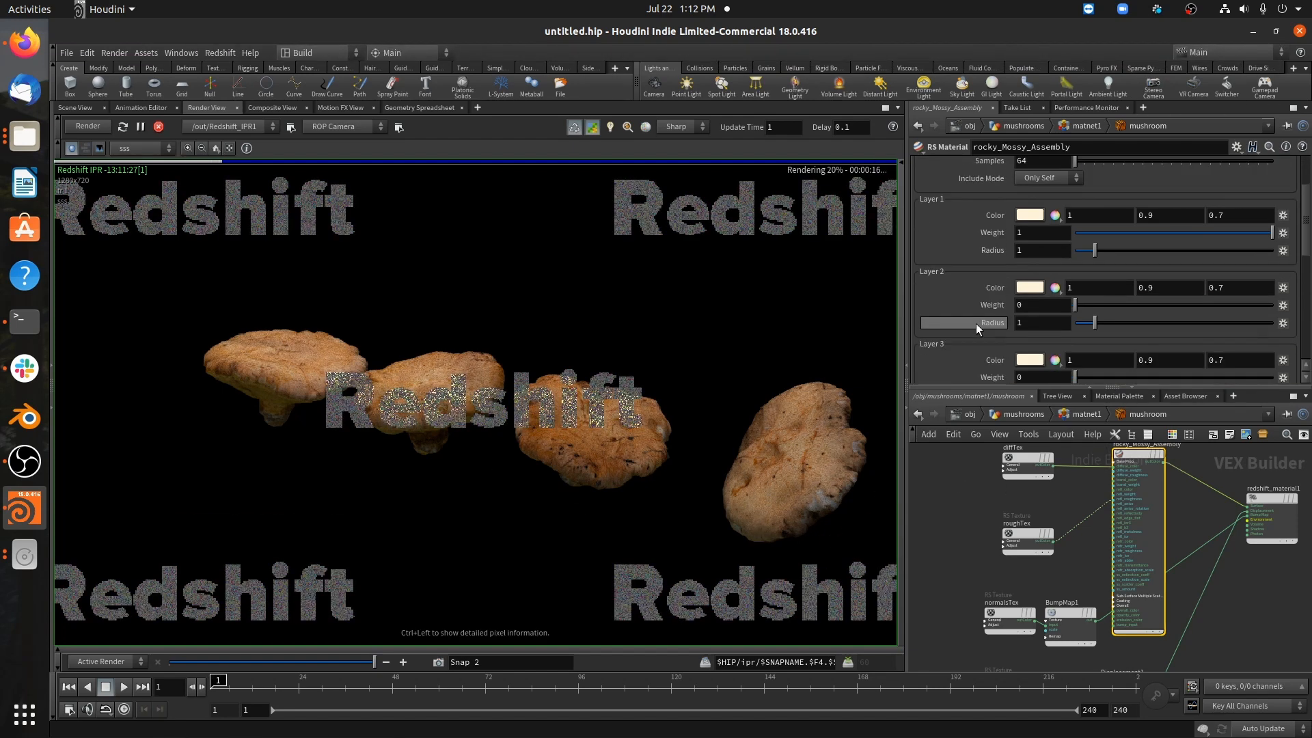
scroll(976, 323, up, 5)
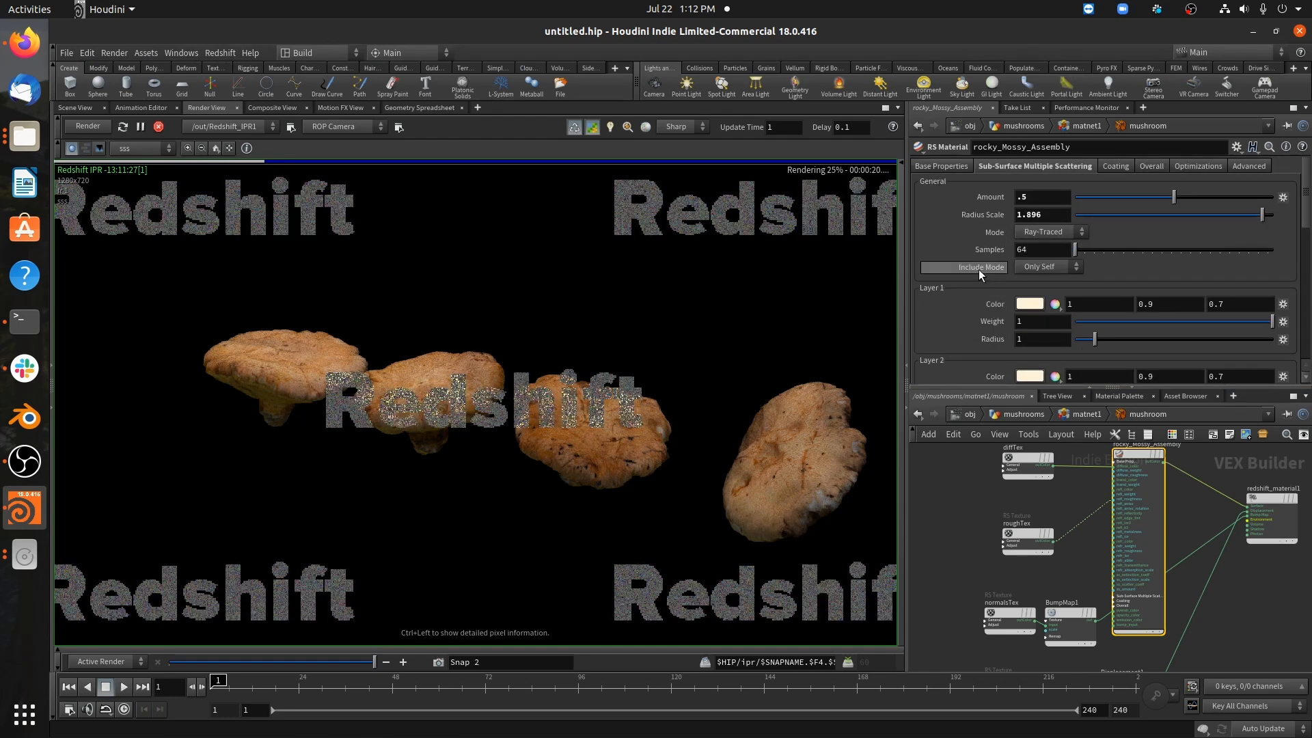
click(1037, 266)
click(1036, 263)
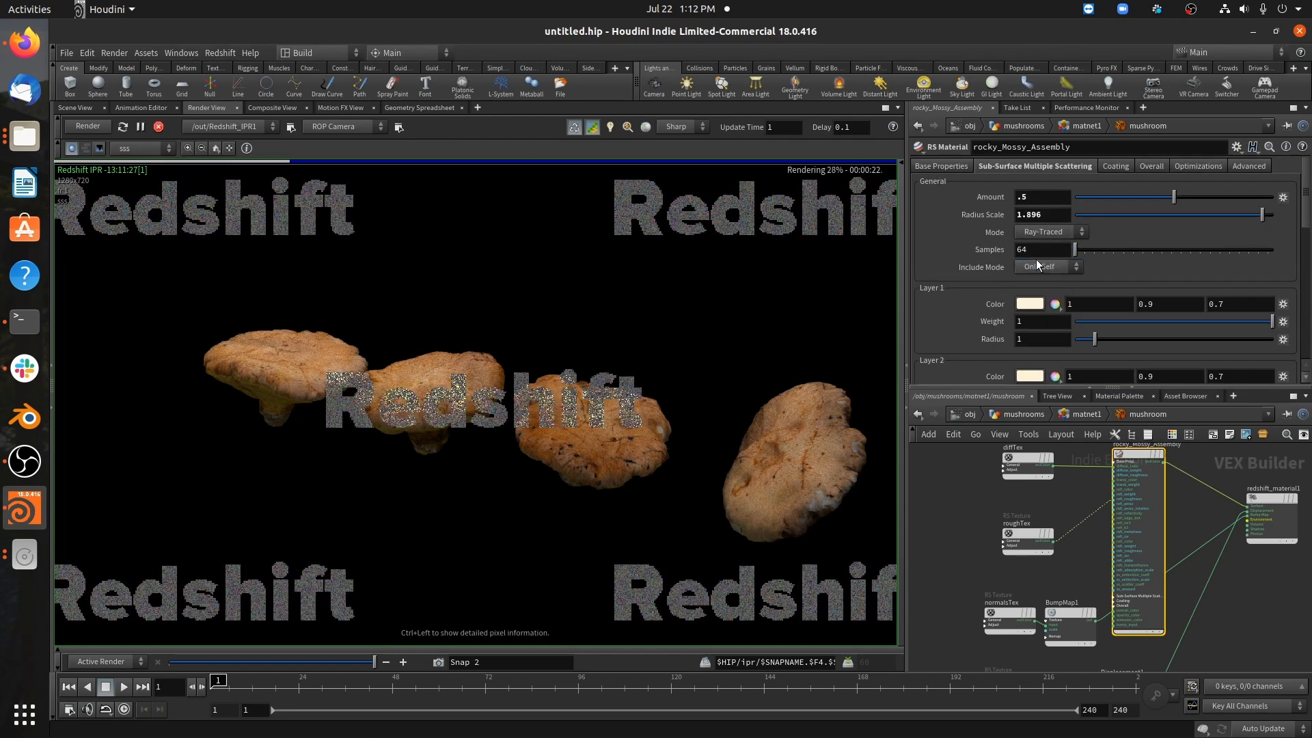
click(1039, 232)
click(942, 199)
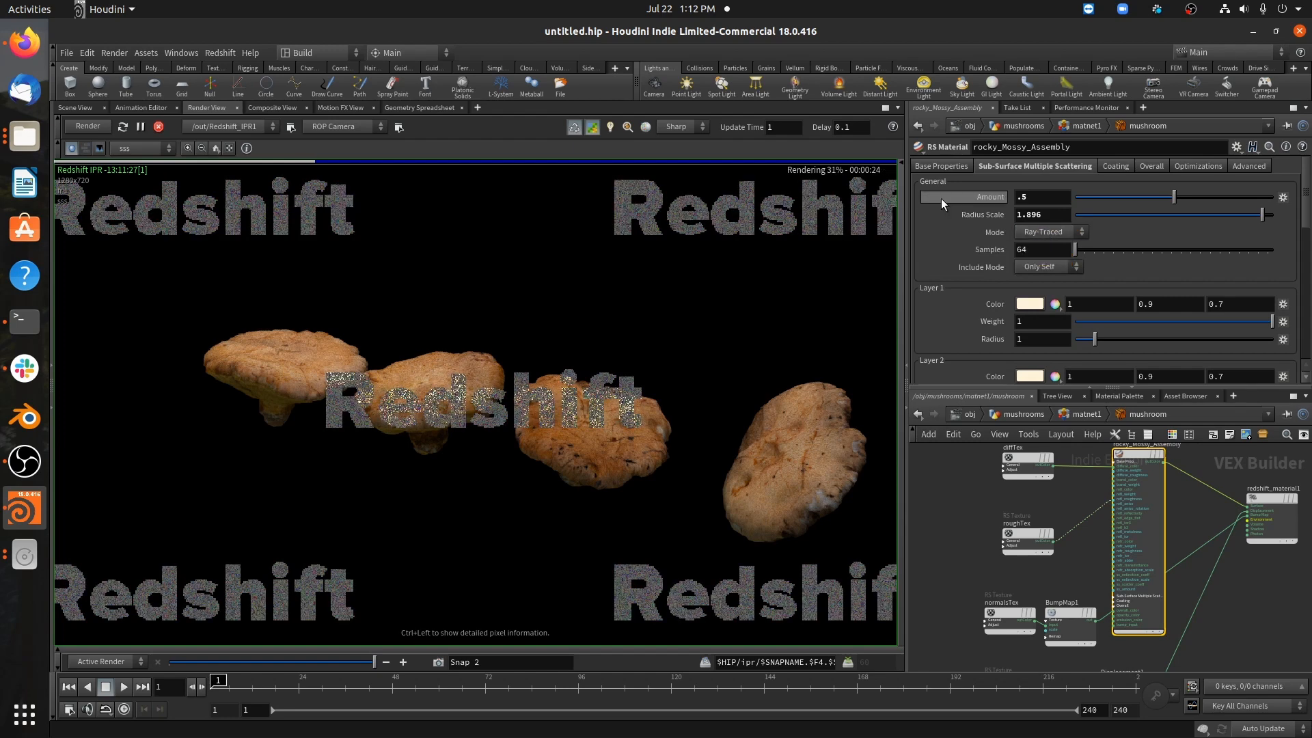
click(946, 166)
scroll(961, 334, down, 5)
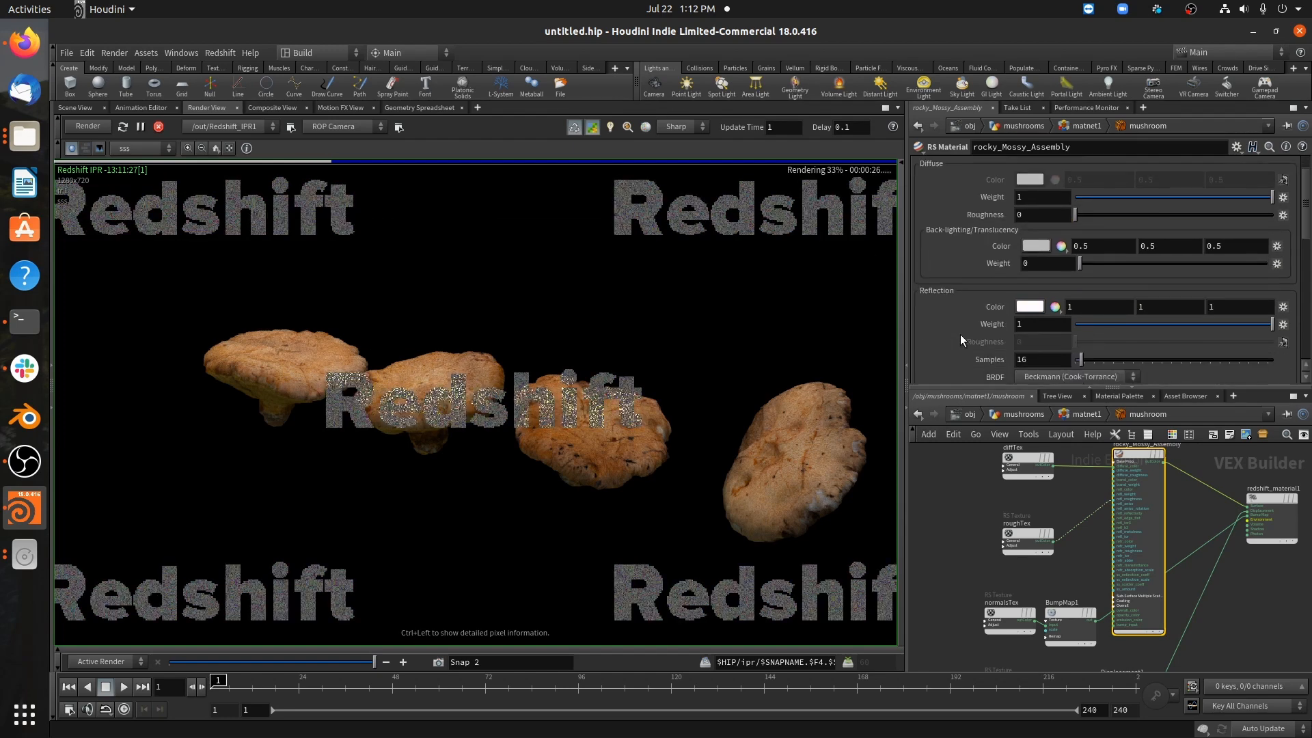
scroll(960, 334, down, 3)
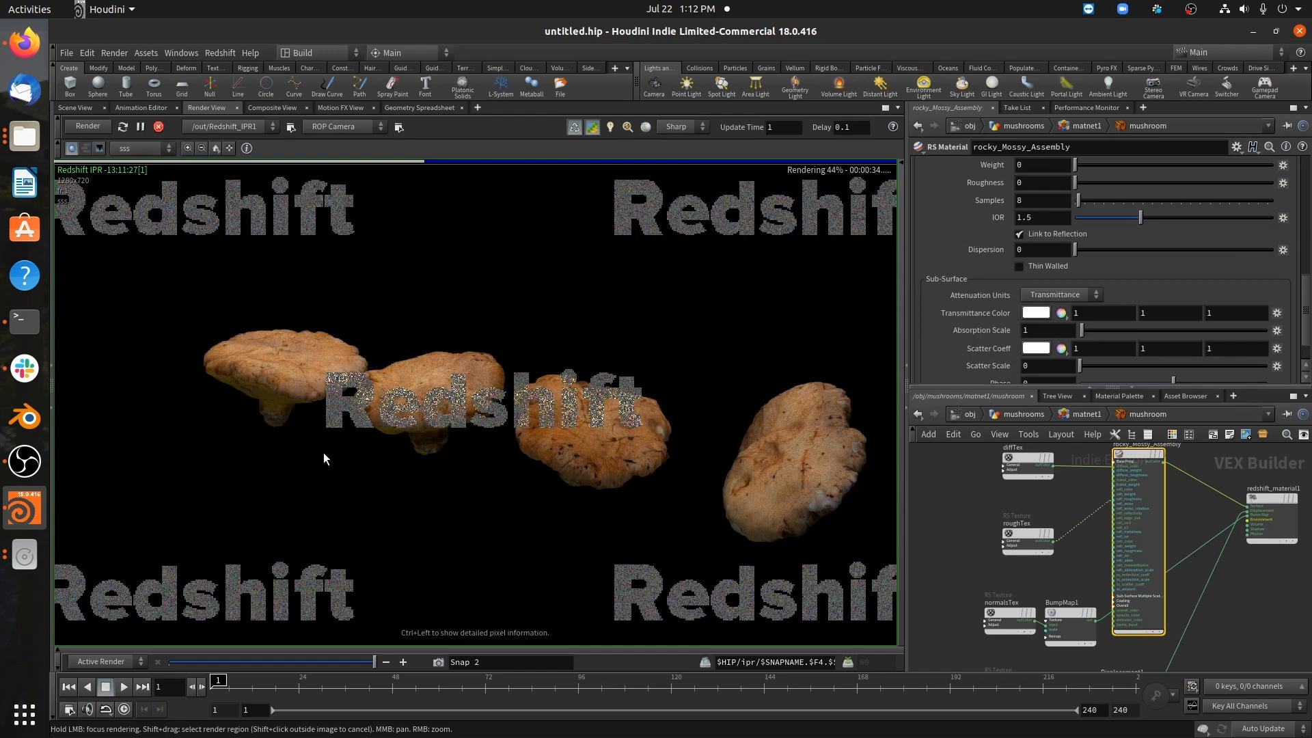
- Pause the IPR render, return to the object-level network and move the mushrooms node slightly closer to mossy_Rocky_Assembly
click(140, 127)
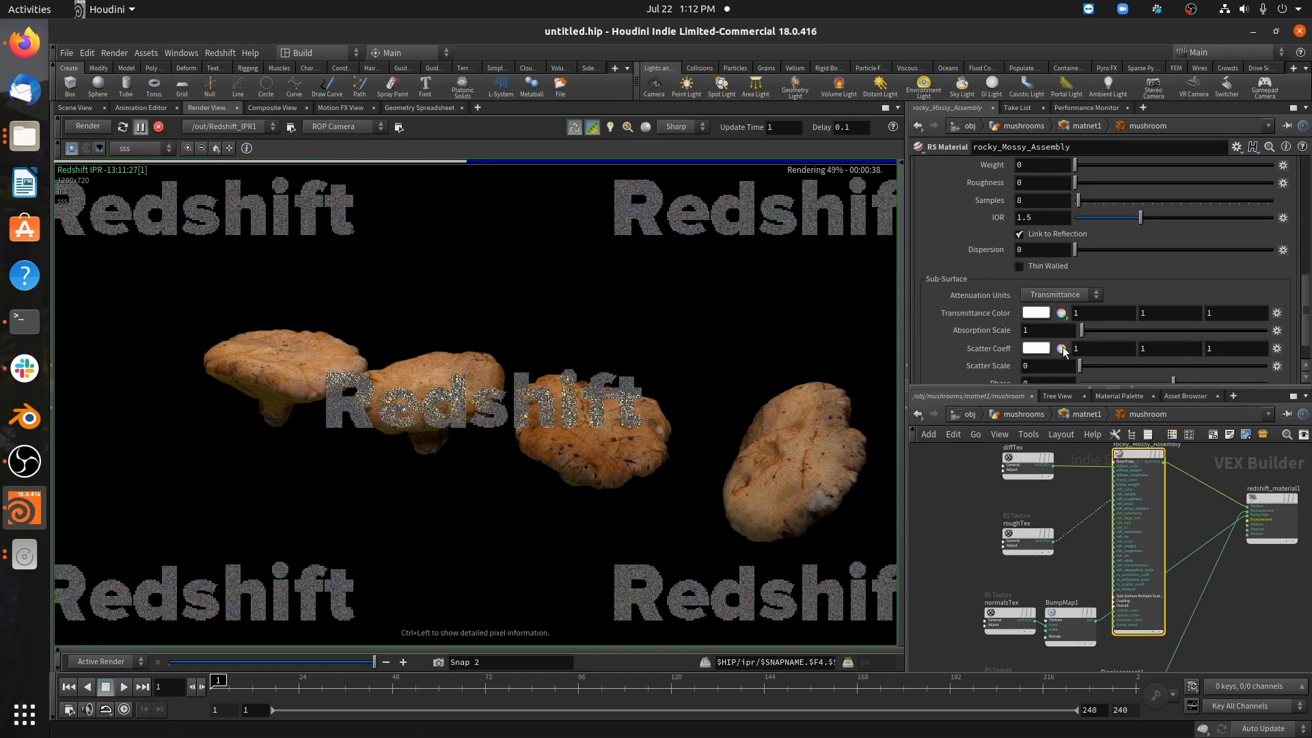
click(1046, 414)
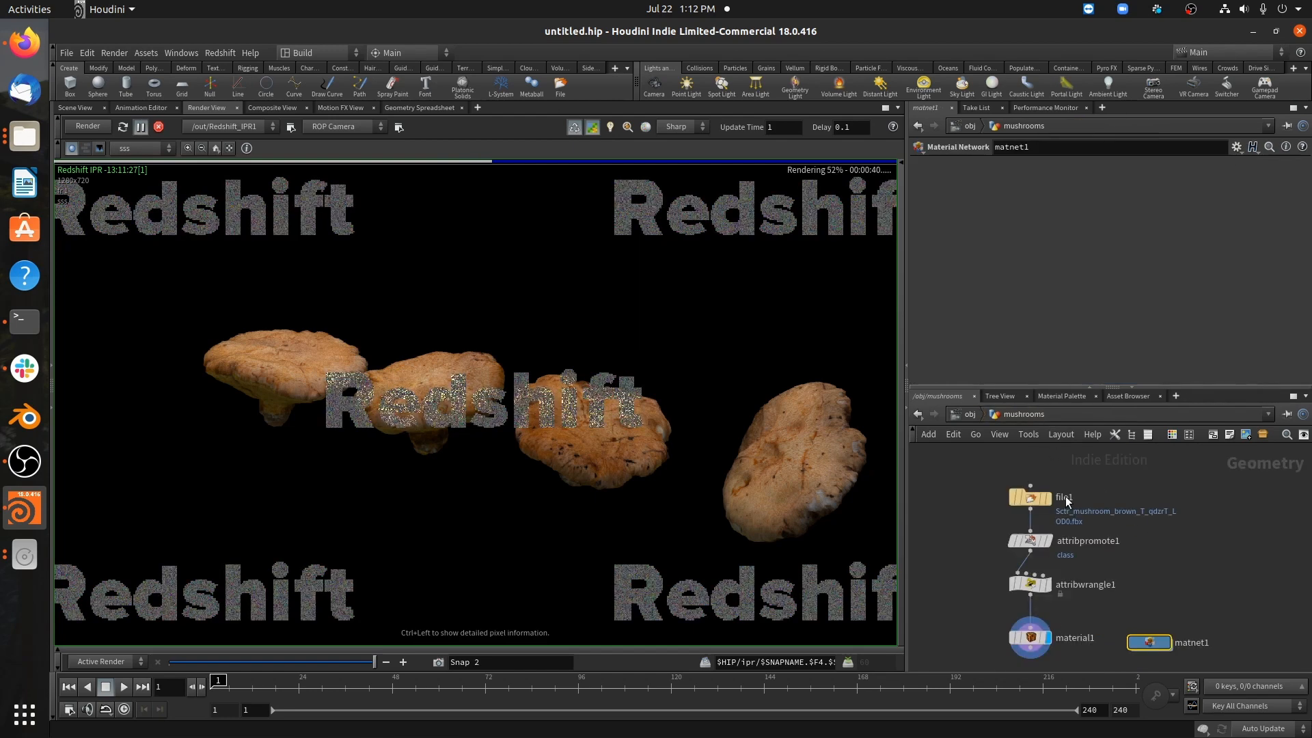
scroll(1056, 496, down, 3)
click(978, 416)
click(977, 417)
click(970, 415)
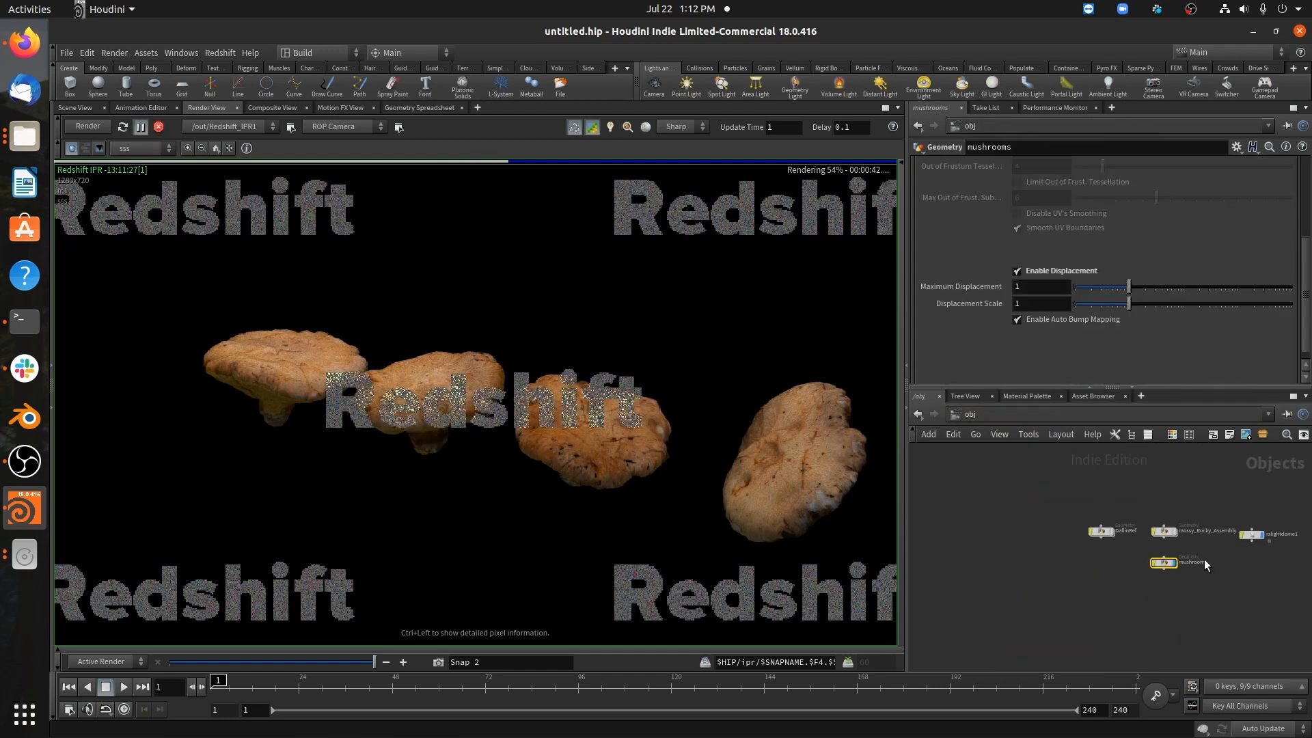
scroll(1044, 561, up, 3)
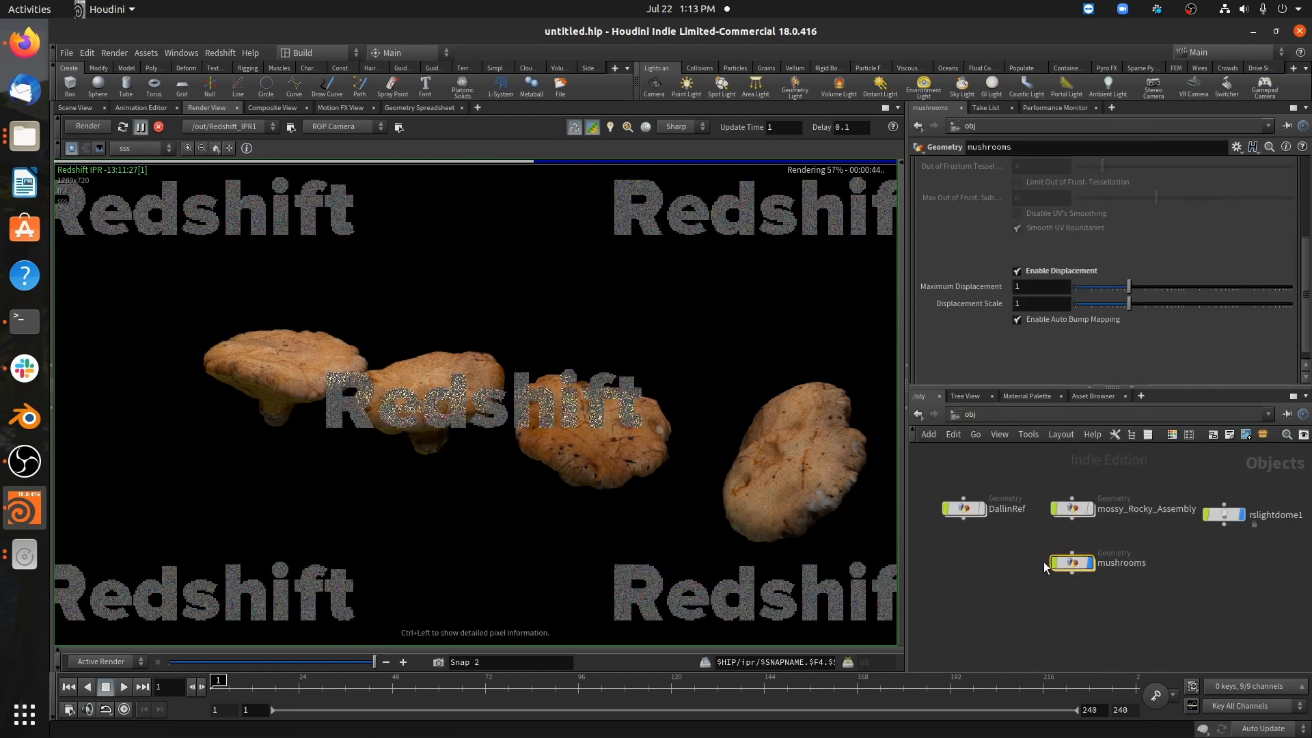
mouse_move(1082, 567)
mouse_down()
mouse_move(1081, 548)
mouse_move(1082, 561)
mouse_up()
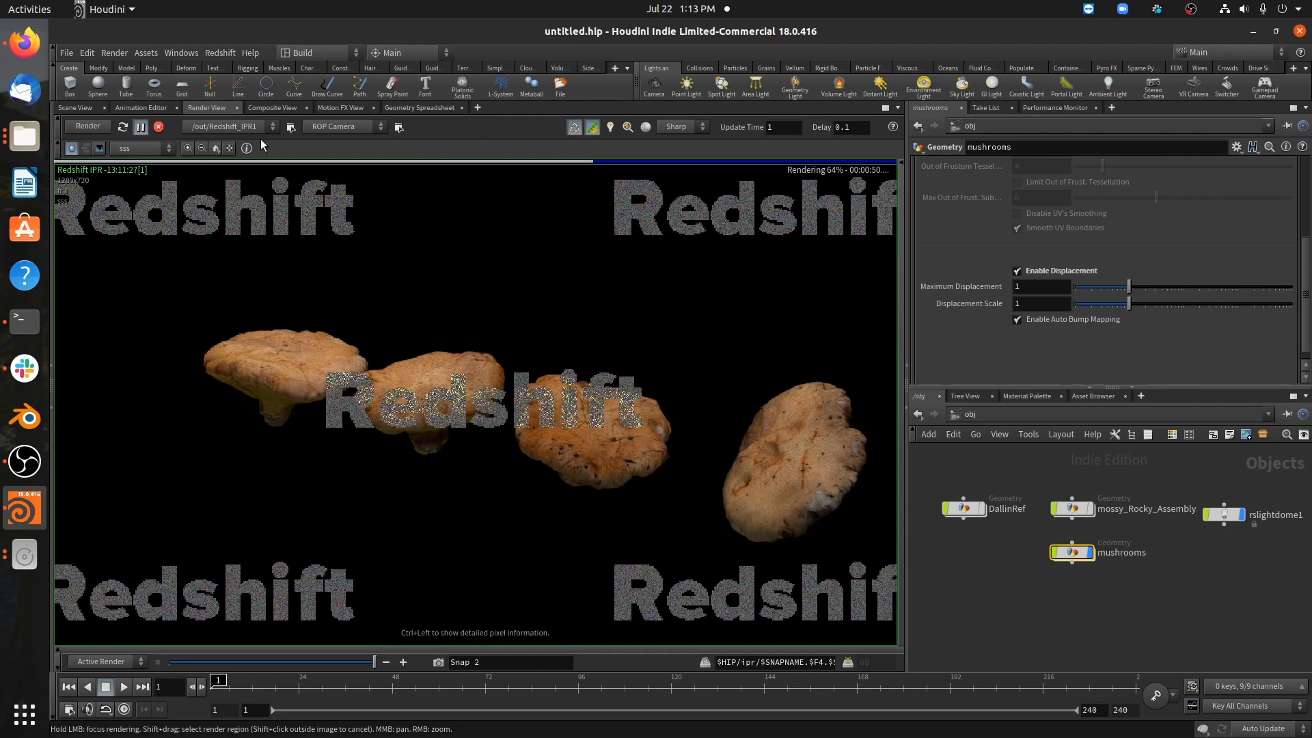
- Stop the IPR render and switch from the render view to the scene view
click(159, 127)
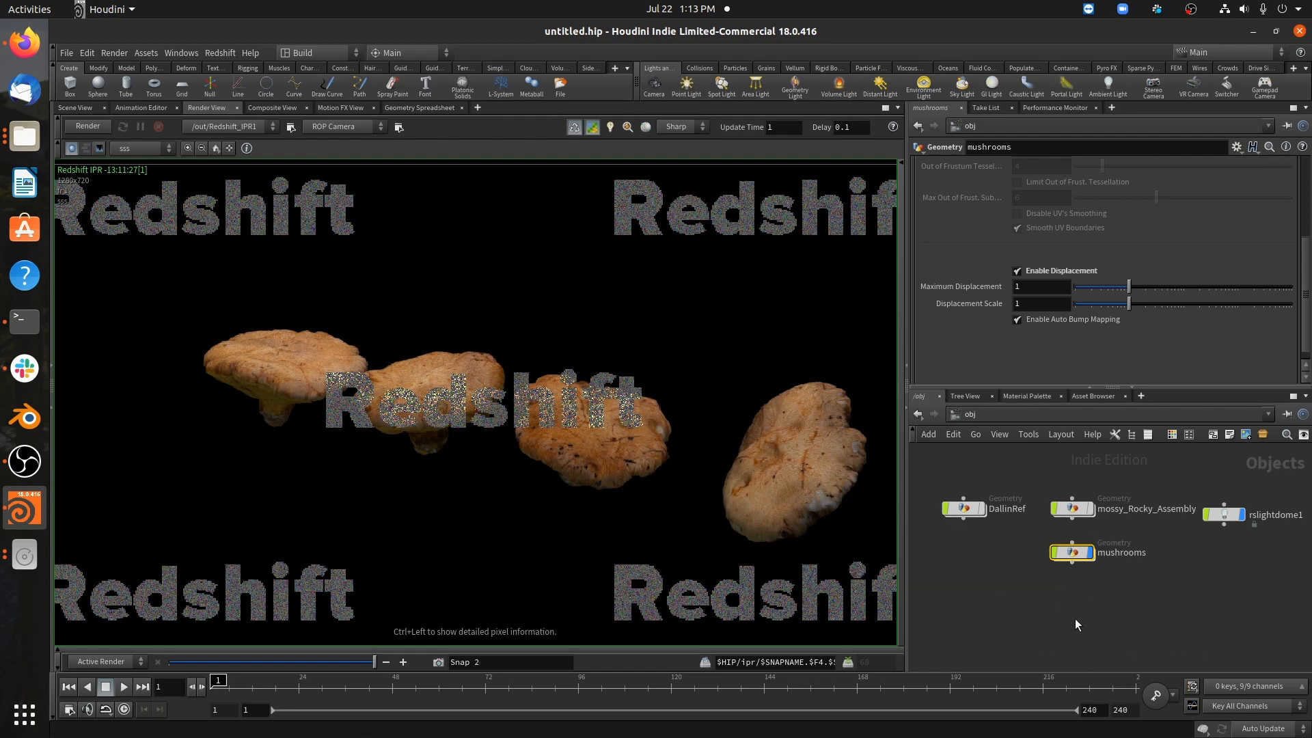
click(78, 108)
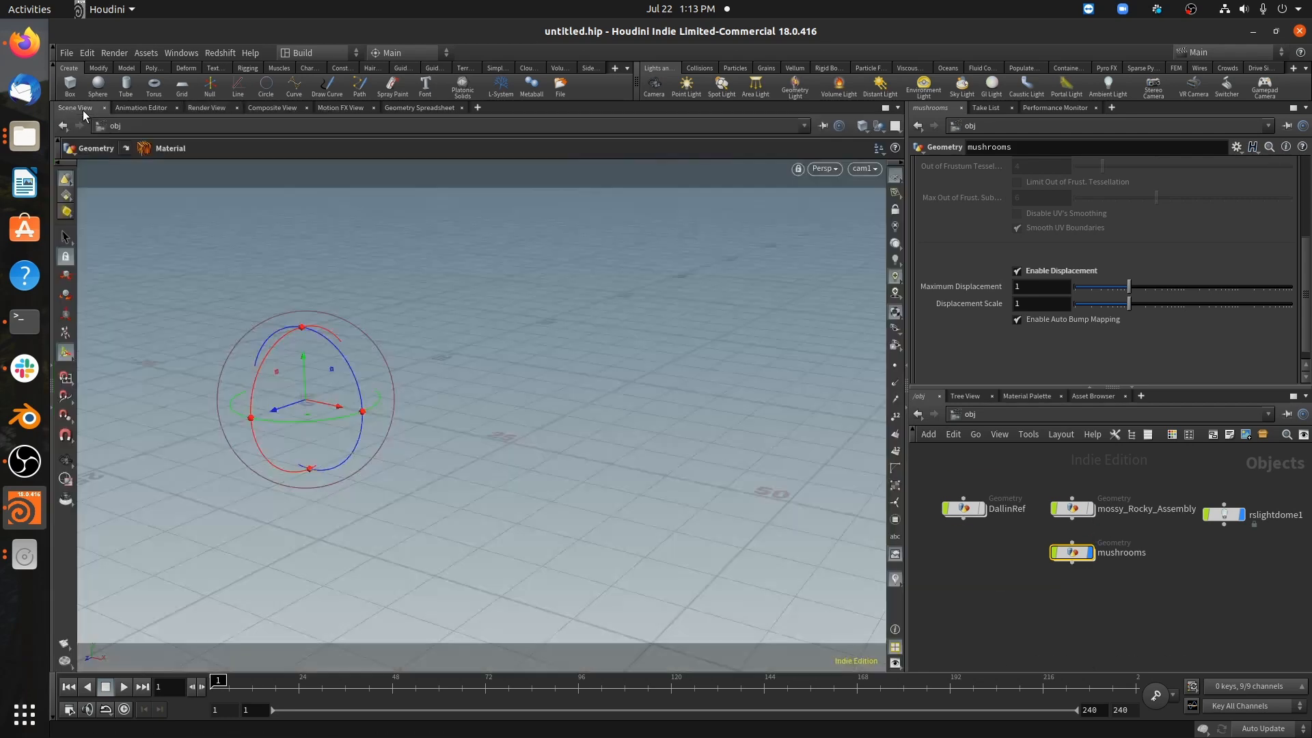